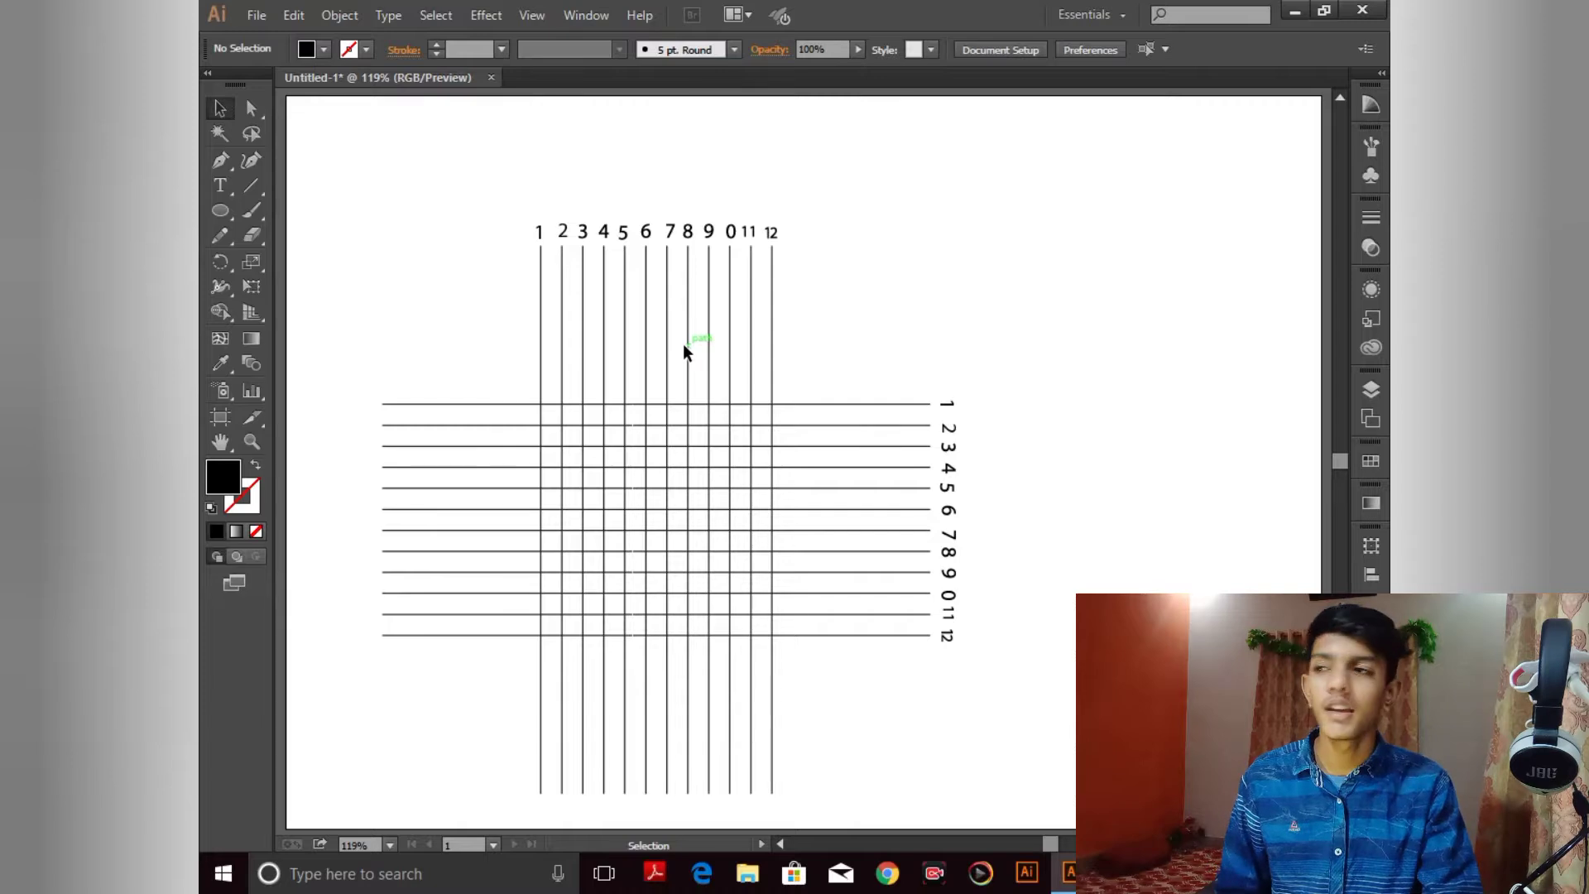
Step: Draw a vertical line in the empty area beside the grid and duplicate it five times at equal offsets
left_click(255, 190)
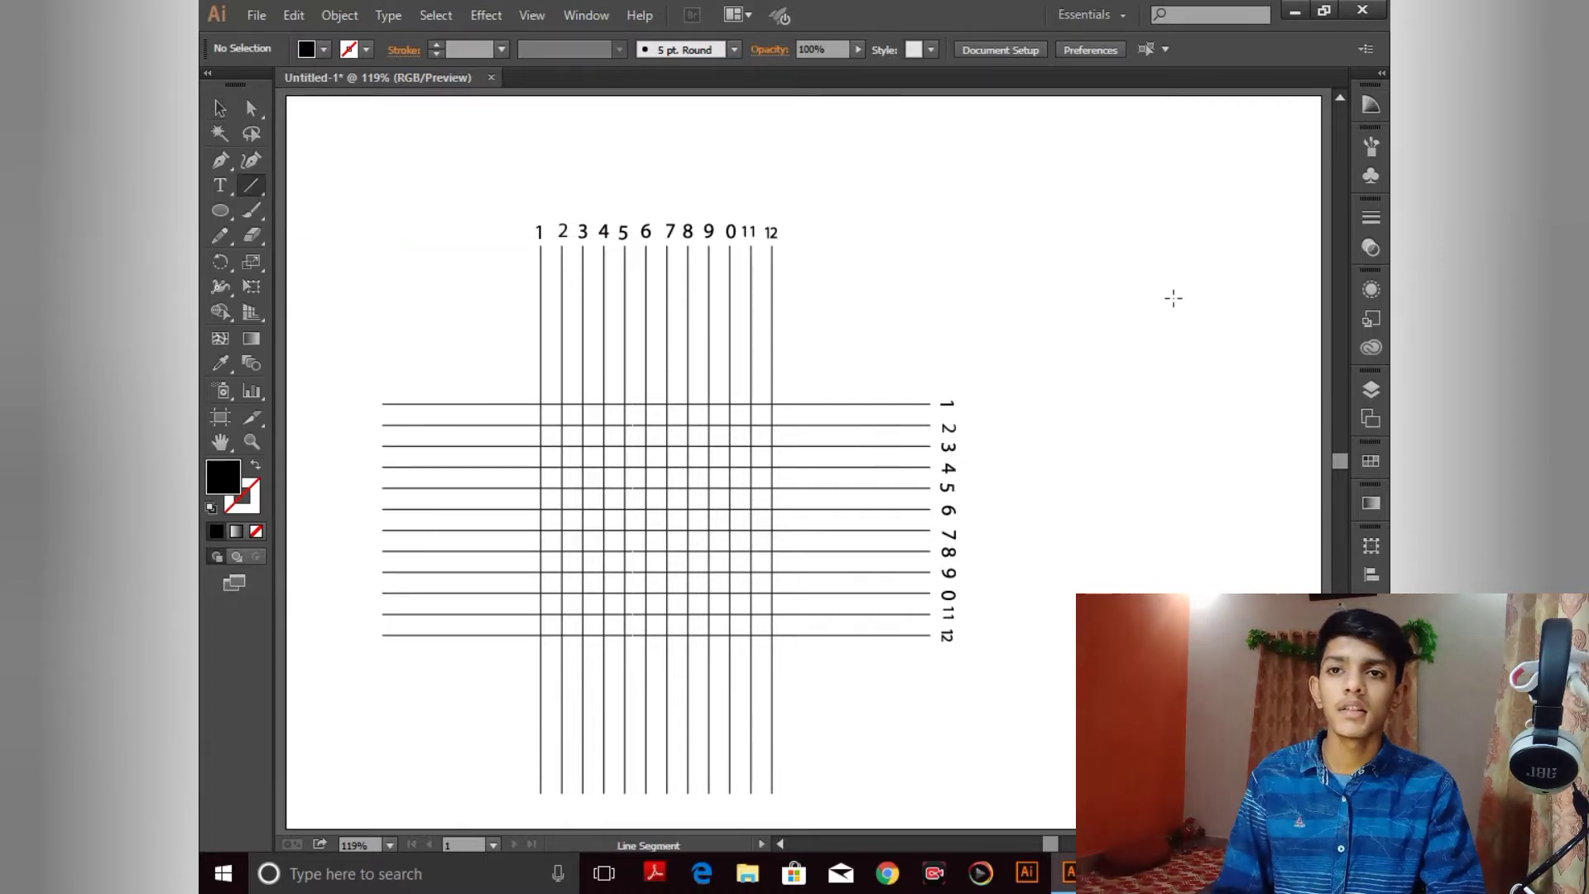
left_click_drag(1173, 298, 1174, 619)
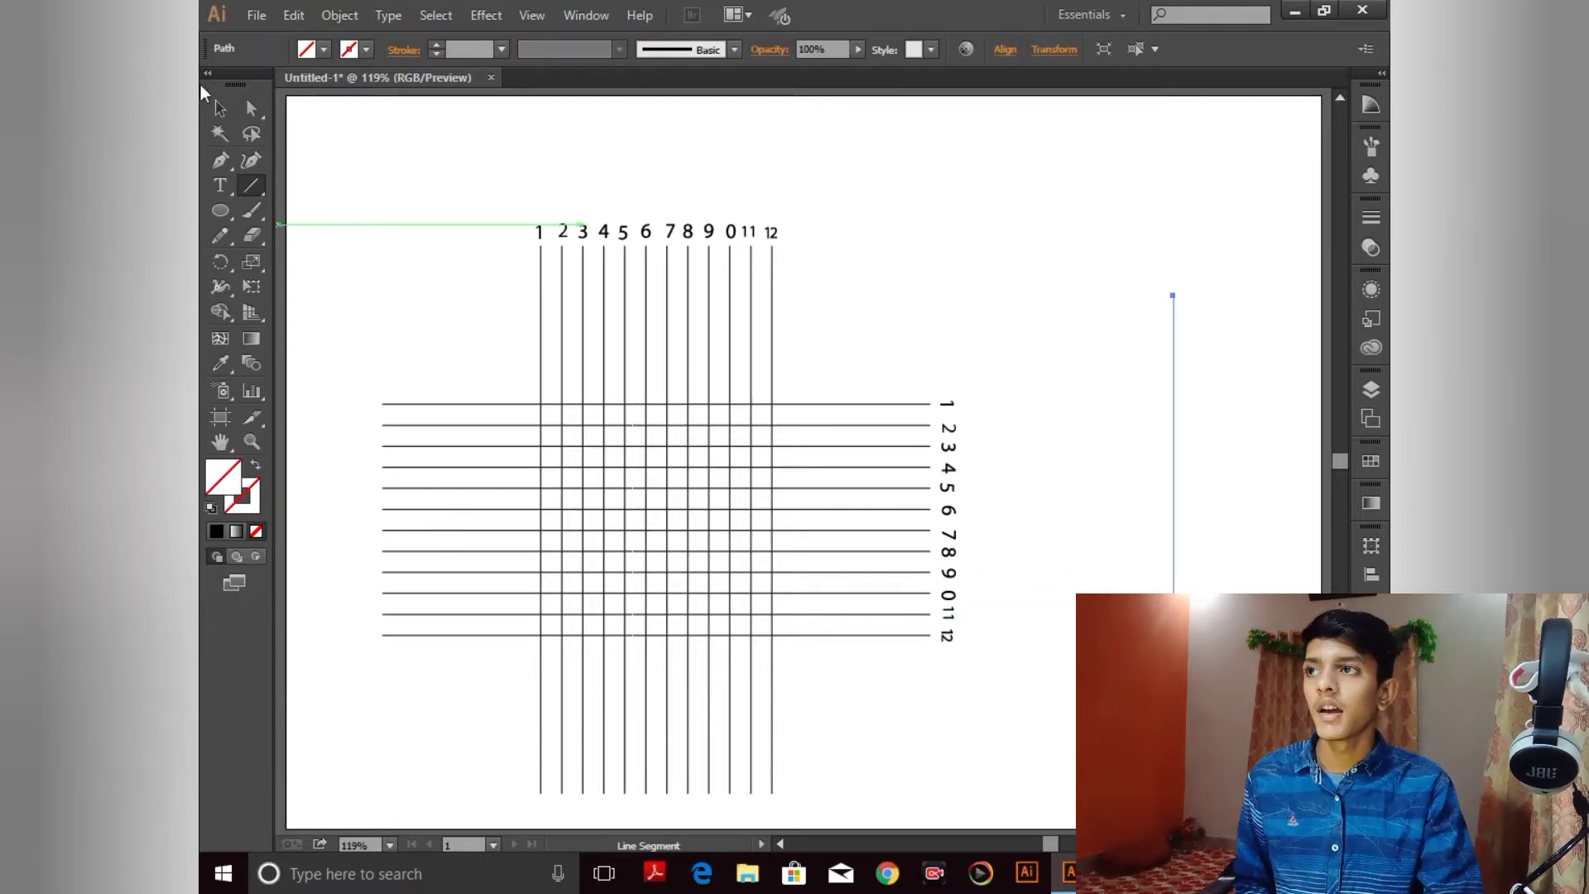
left_click(219, 107)
left_click_drag(1174, 478, 1189, 466)
key("ctrl+d")
key("ctrl+d")
key("ctrl+d")
key("ctrl+d")
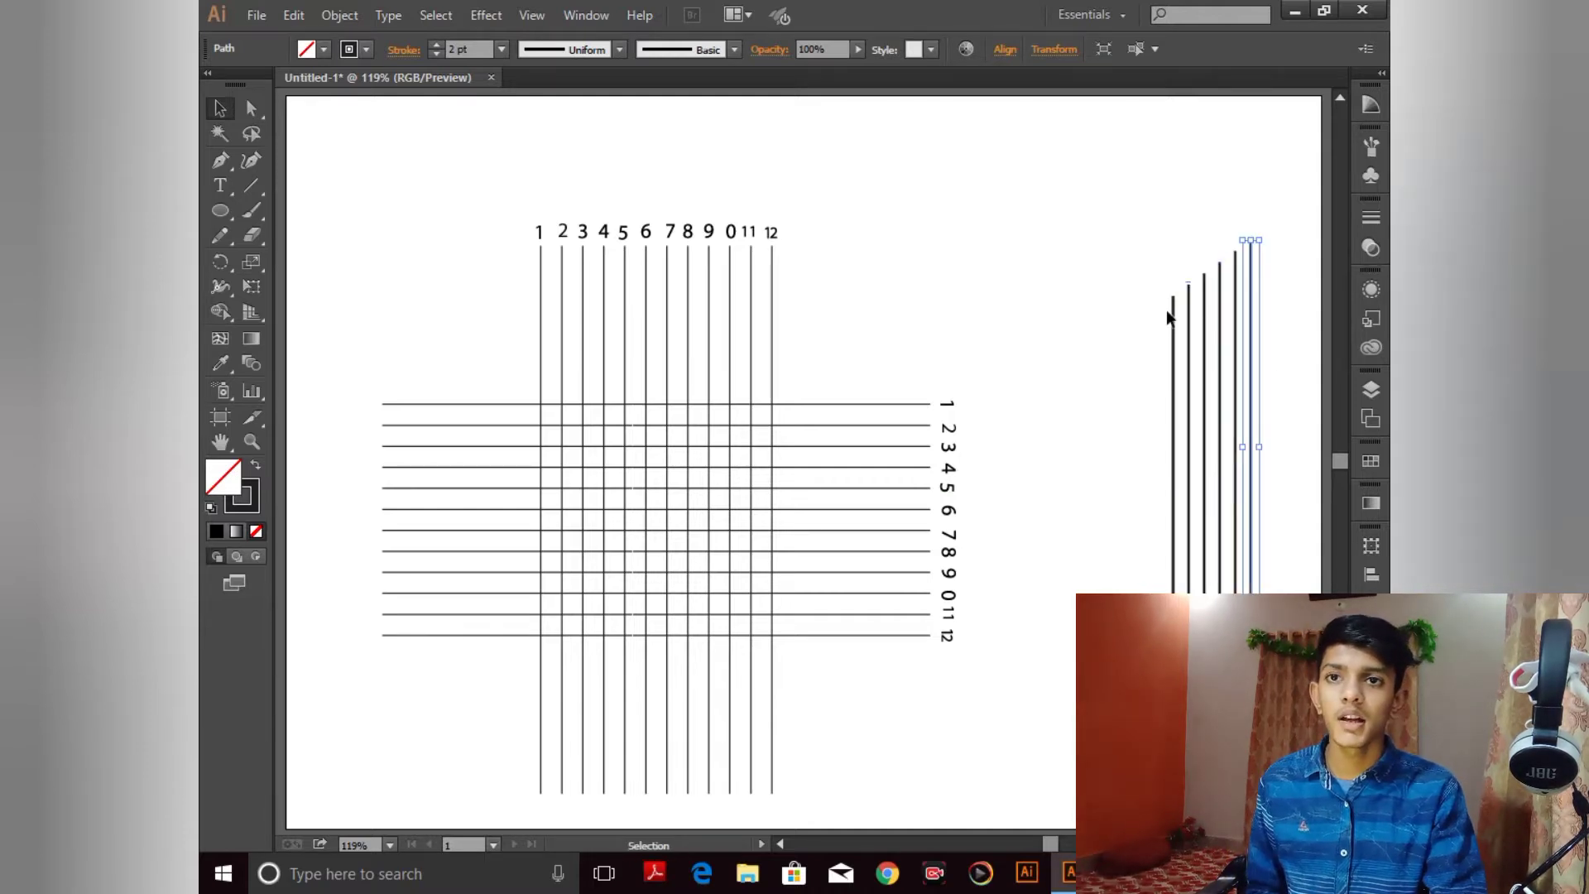
Step: Delete the row of duplicated lines beside the grid
left_click_drag(1129, 230, 1224, 323)
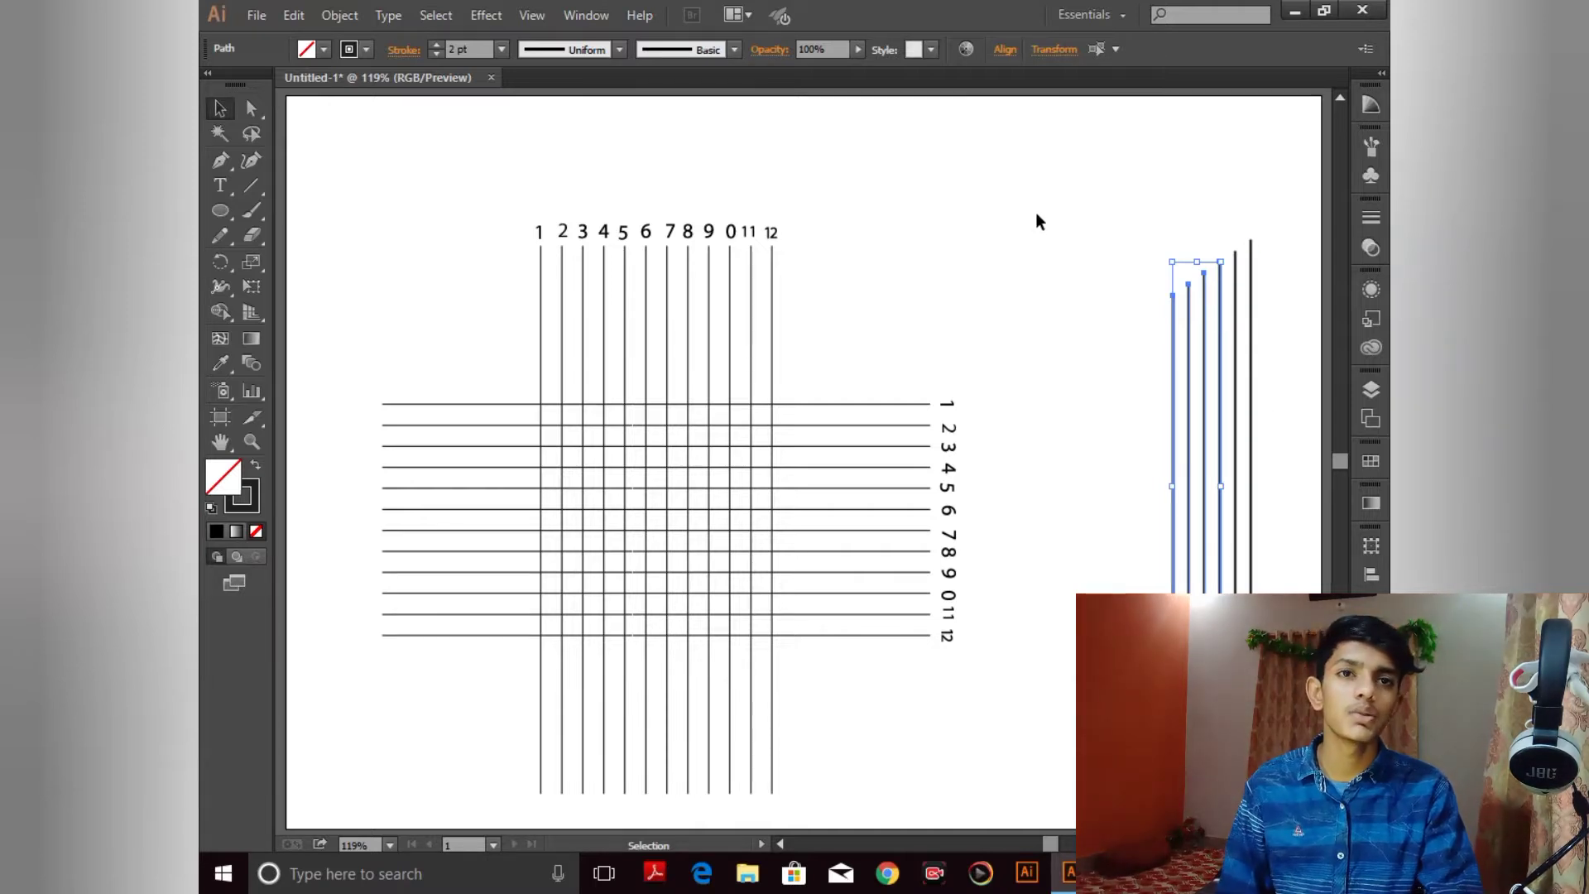
key("ctrl+a")
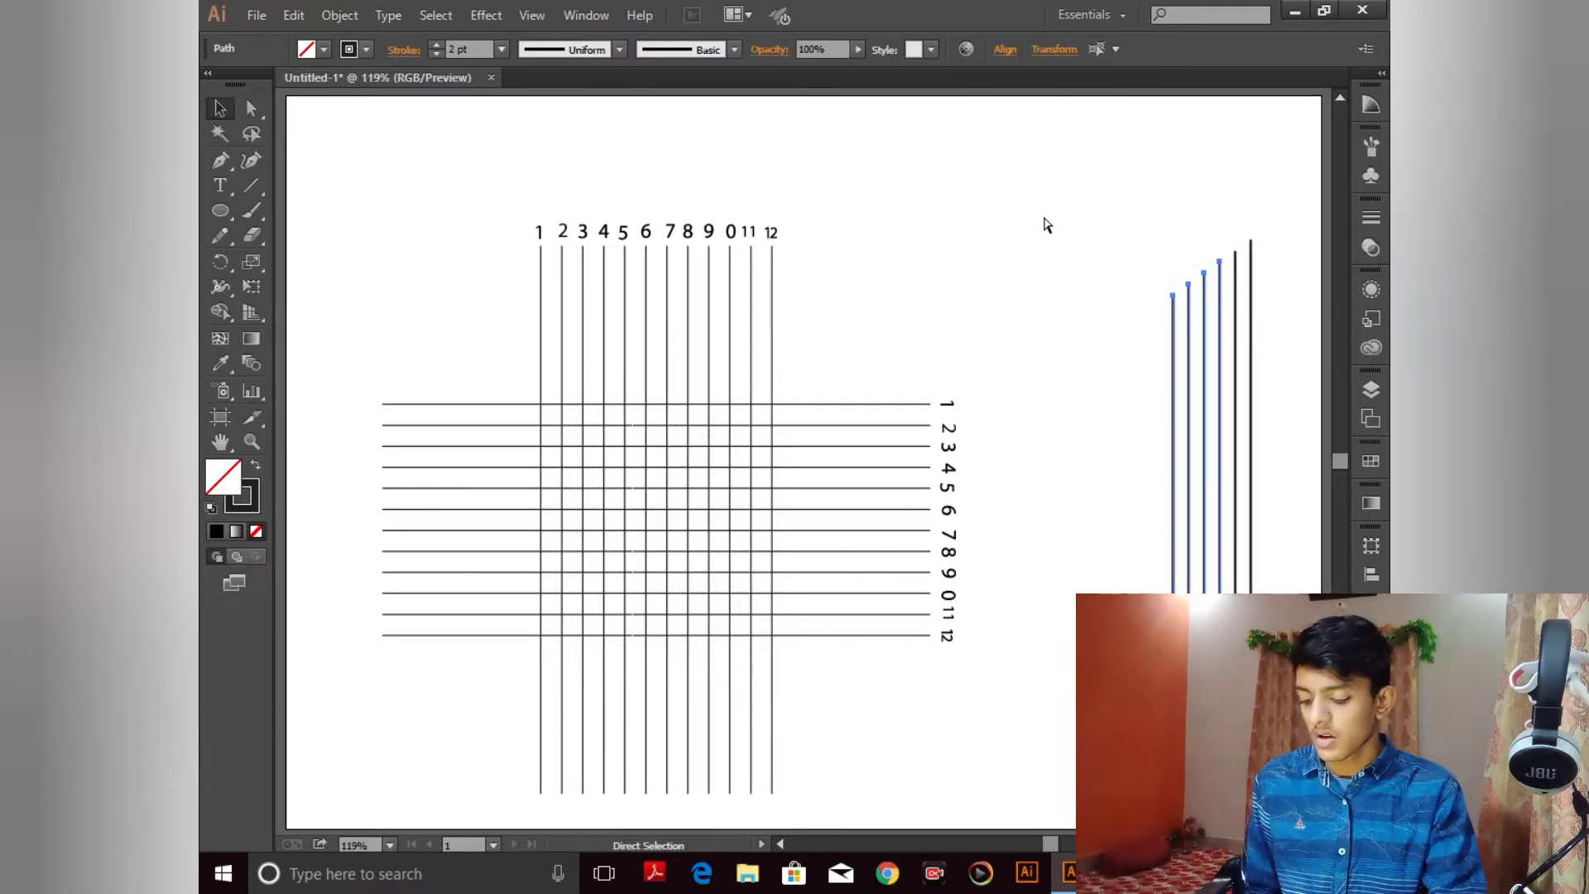
key("Delete")
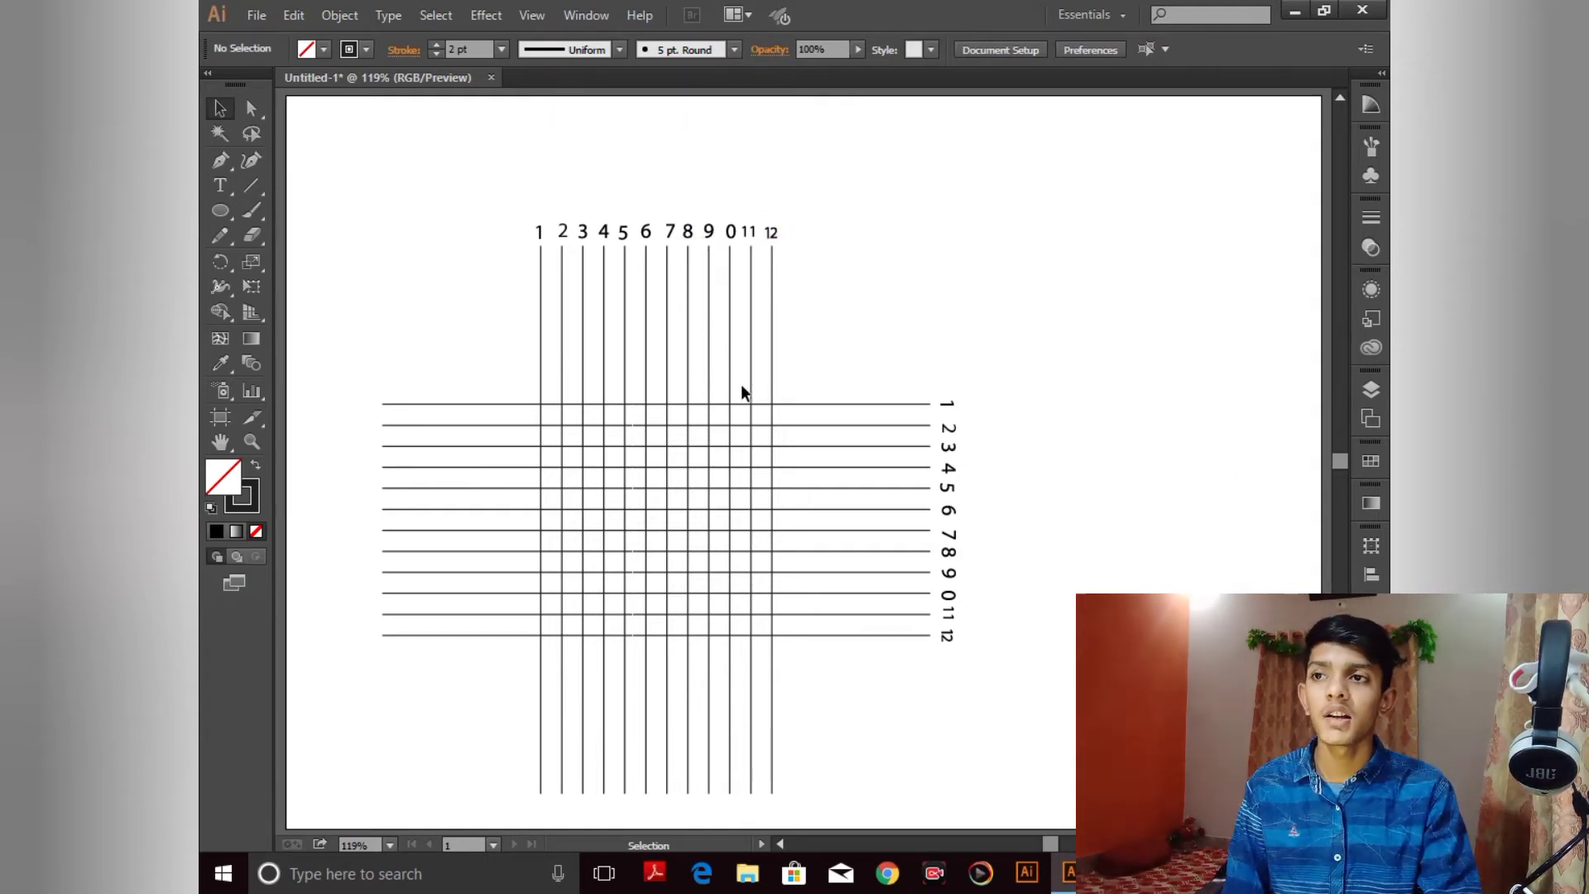
Step: Draw a circle centred on the grid, spanning lines 1 to 12 both vertically and horizontally
left_click(220, 211)
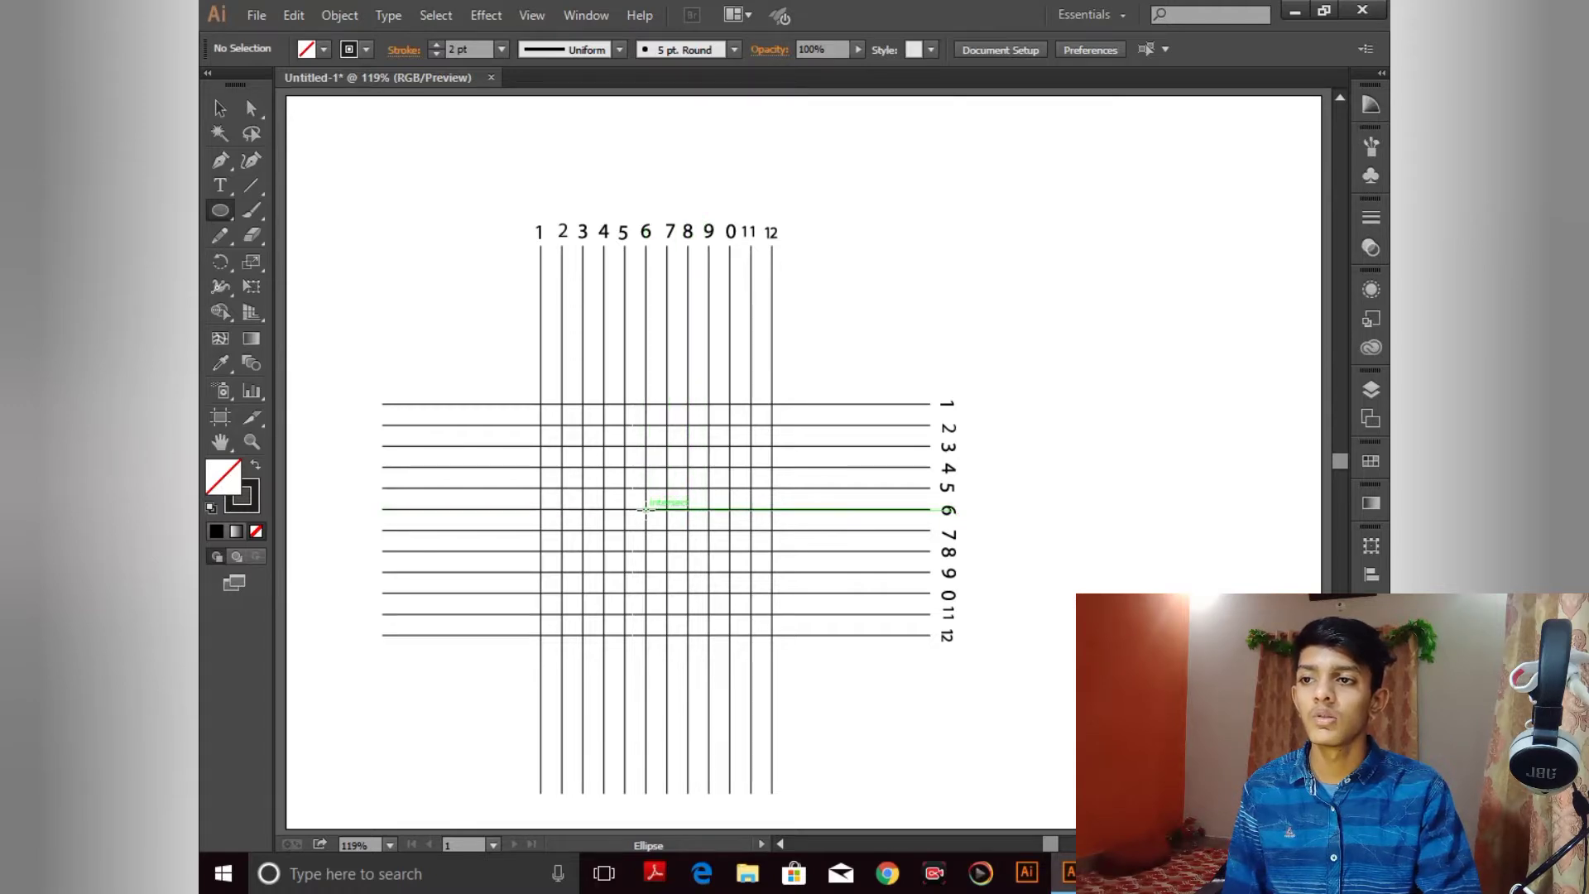
left_click_drag(649, 511, 774, 603)
key("alt")
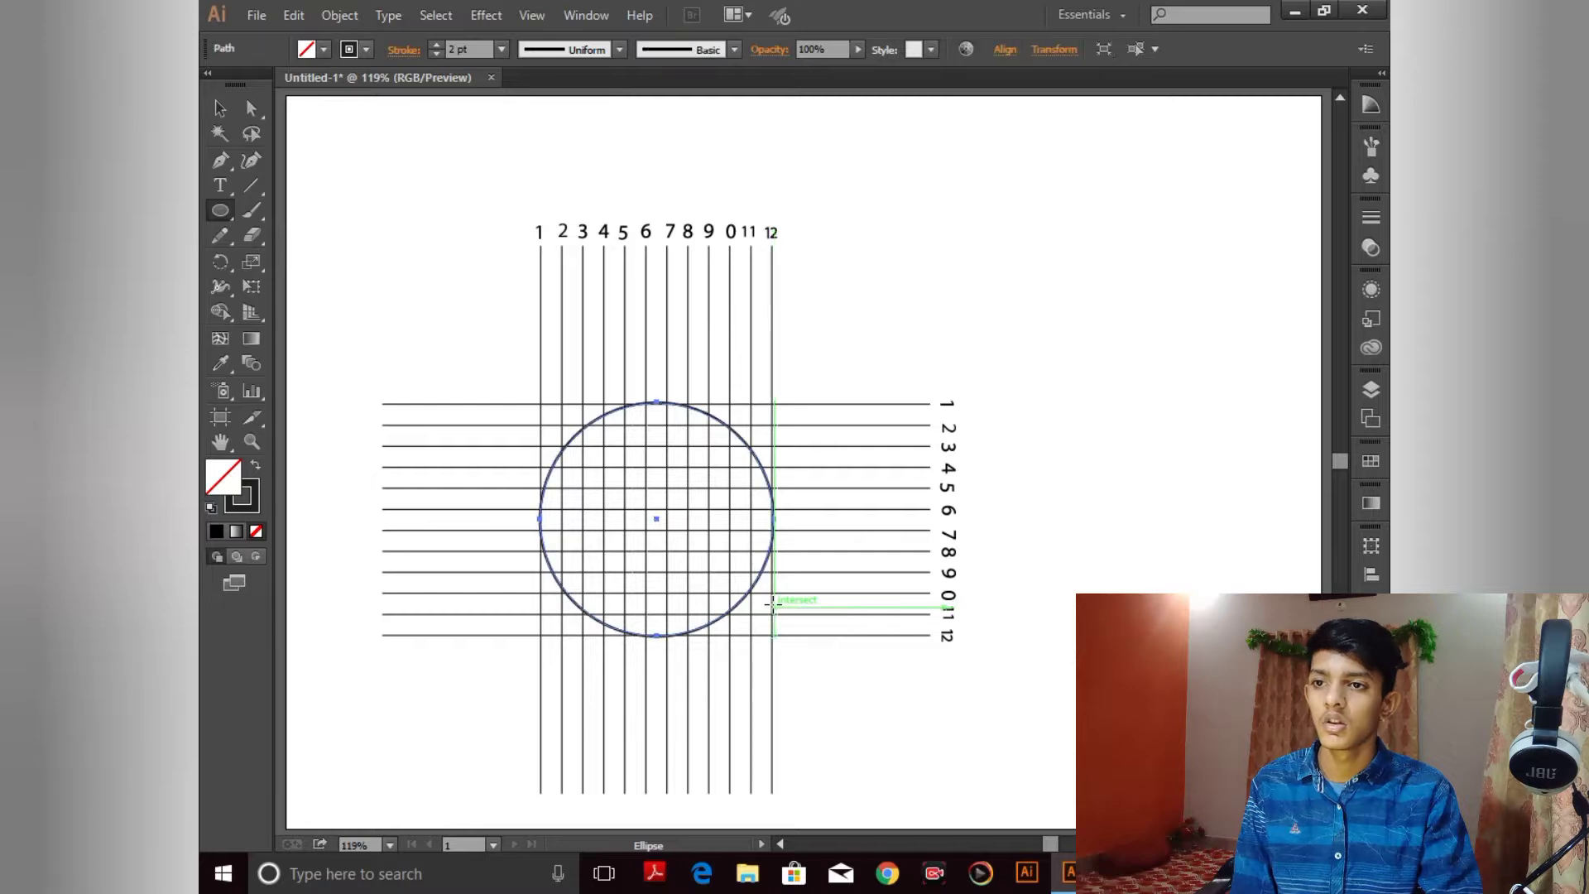
Step: Make three progressively smaller concentric copies of the circle, each shrunk inward by one grid line per side, the smallest spanning lines 4 to 9
left_click(220, 110)
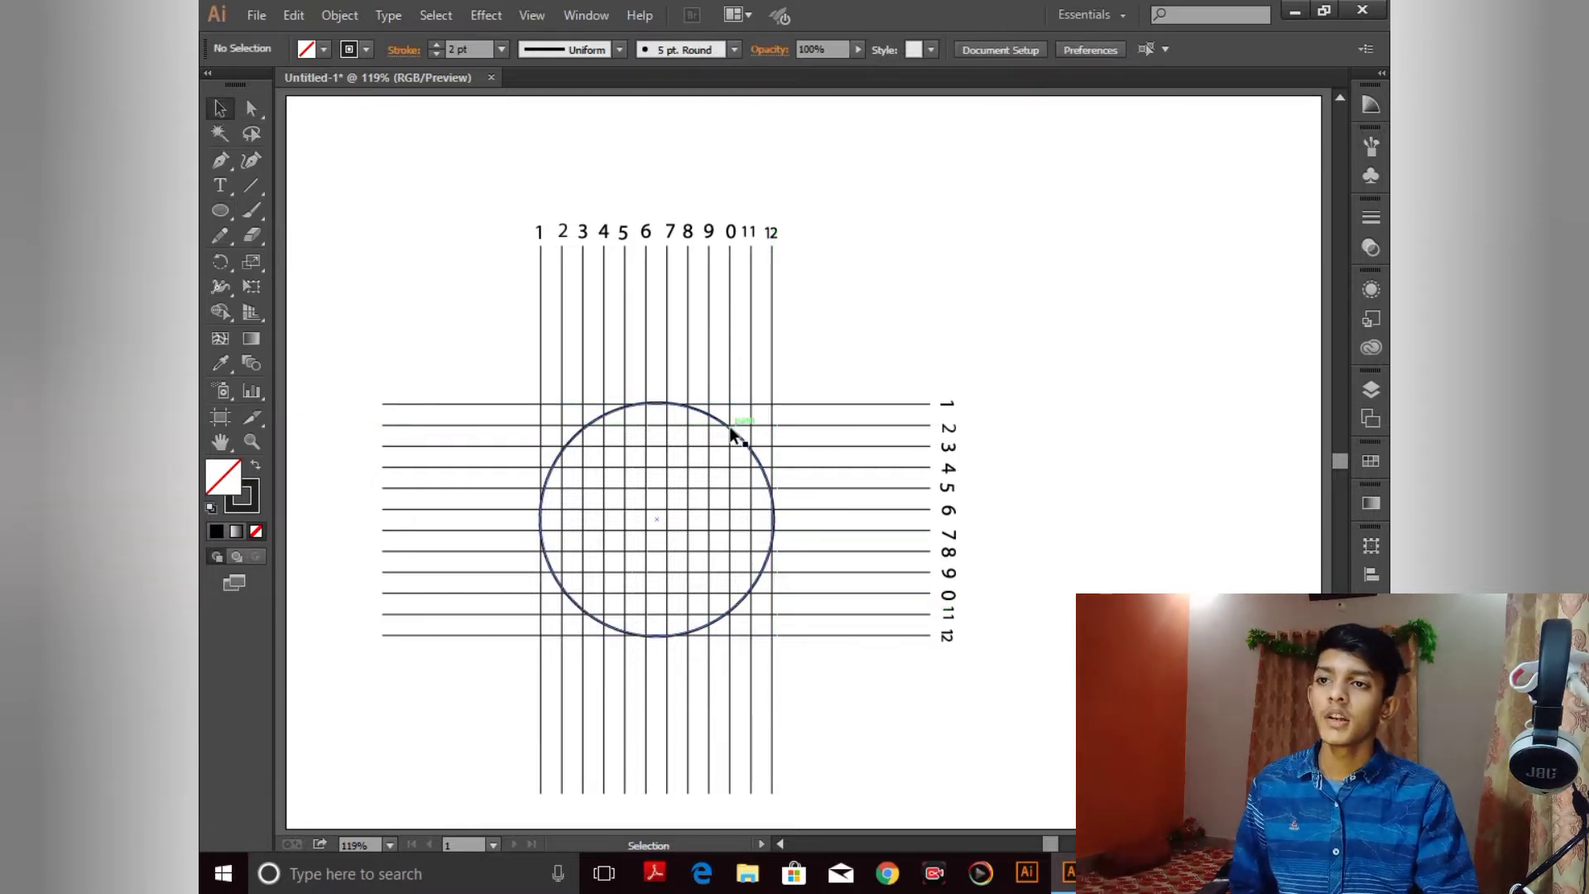
key("a")
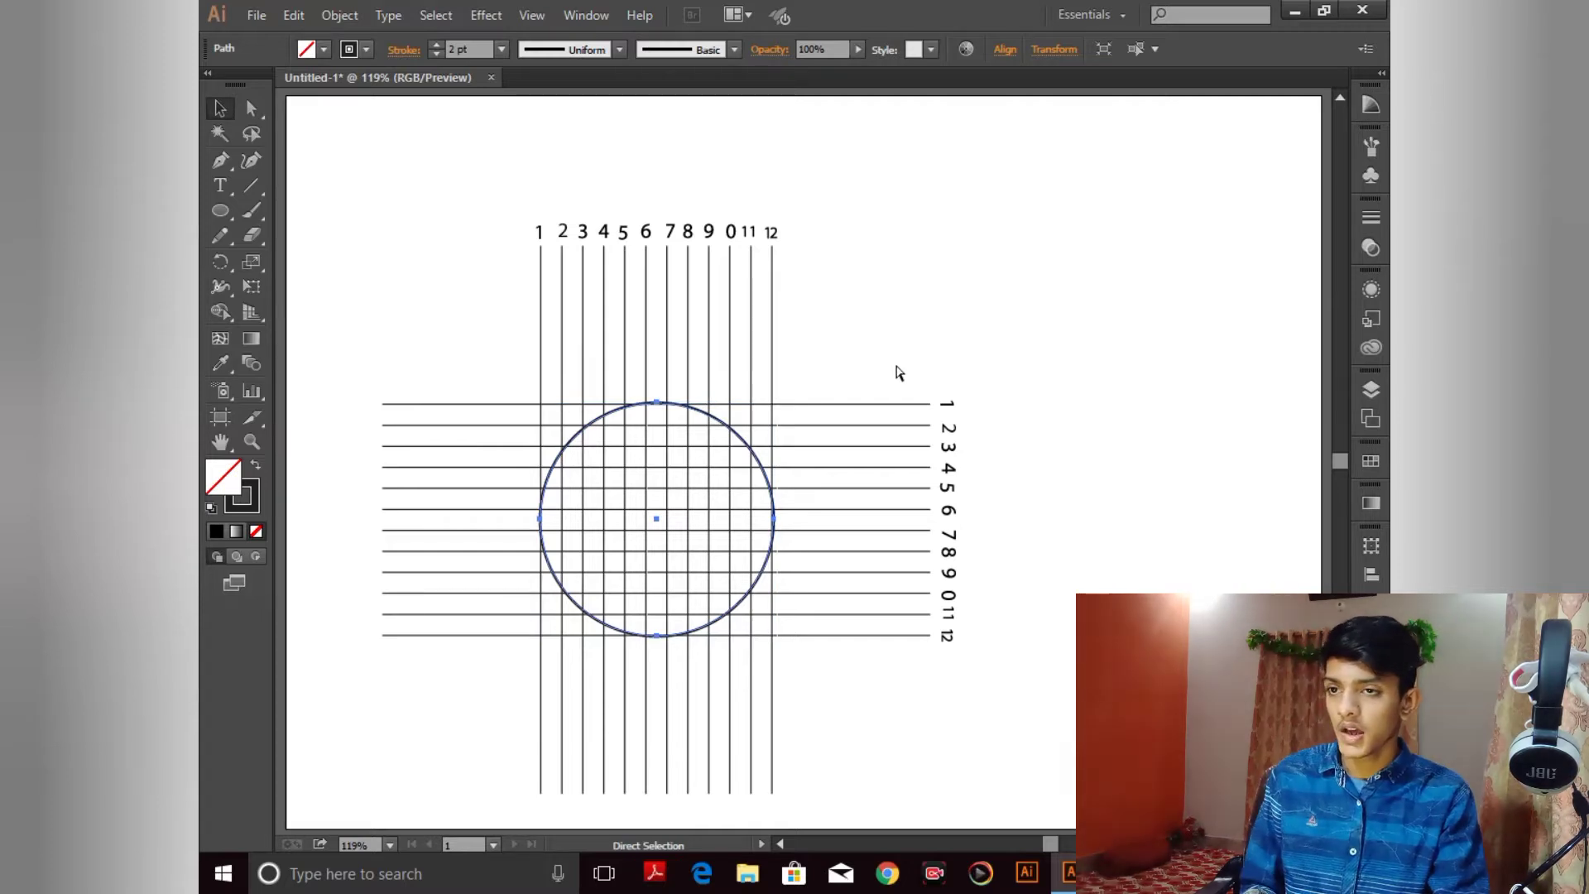
key("v")
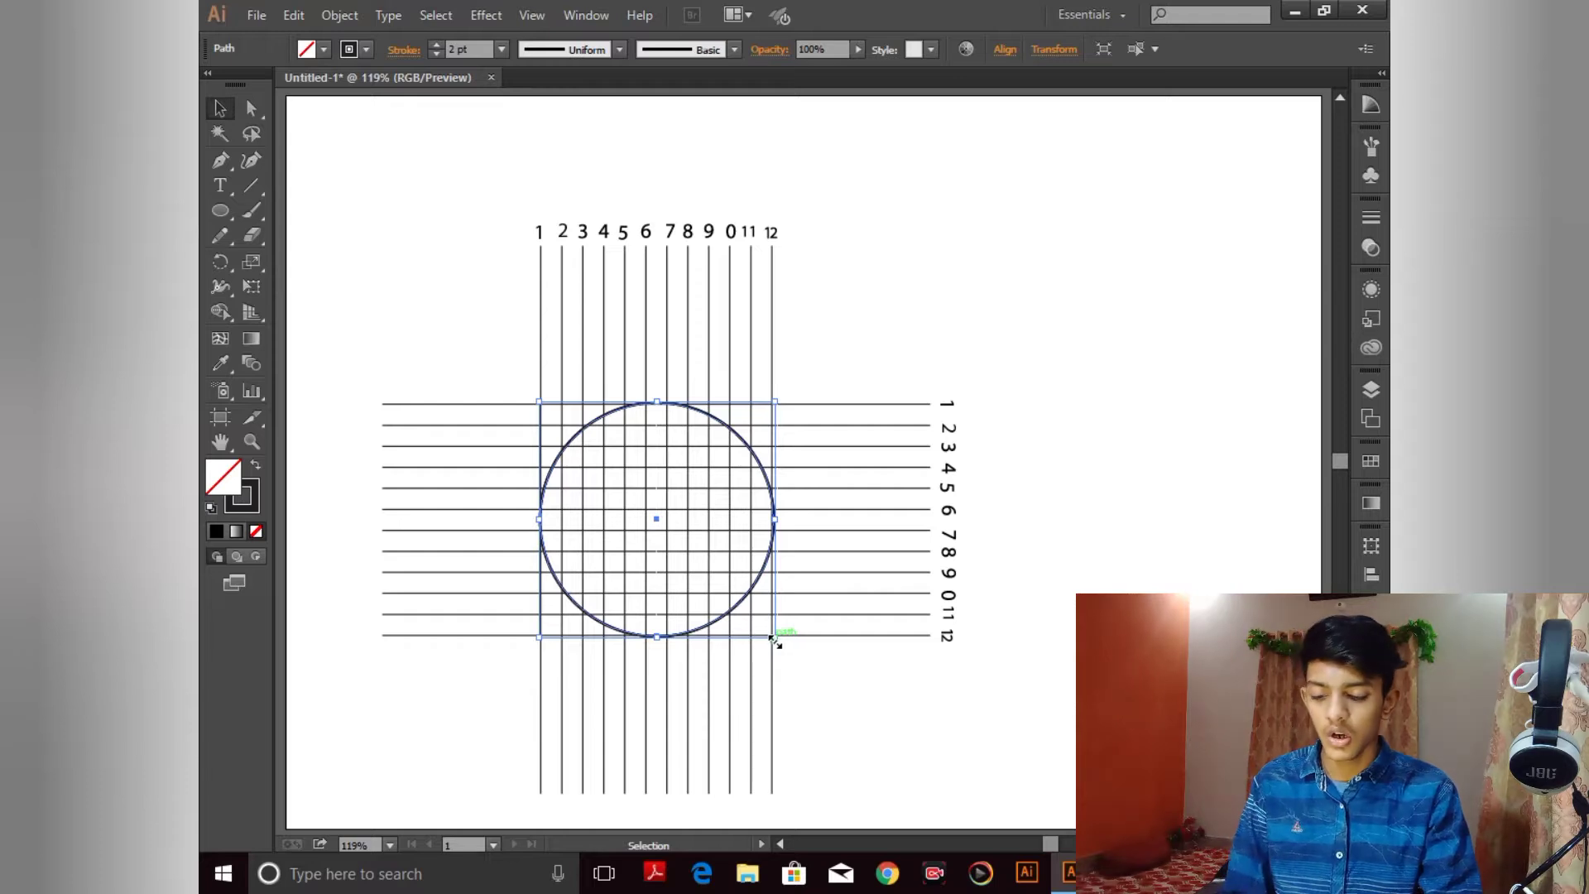
left_click_drag(775, 638, 756, 614)
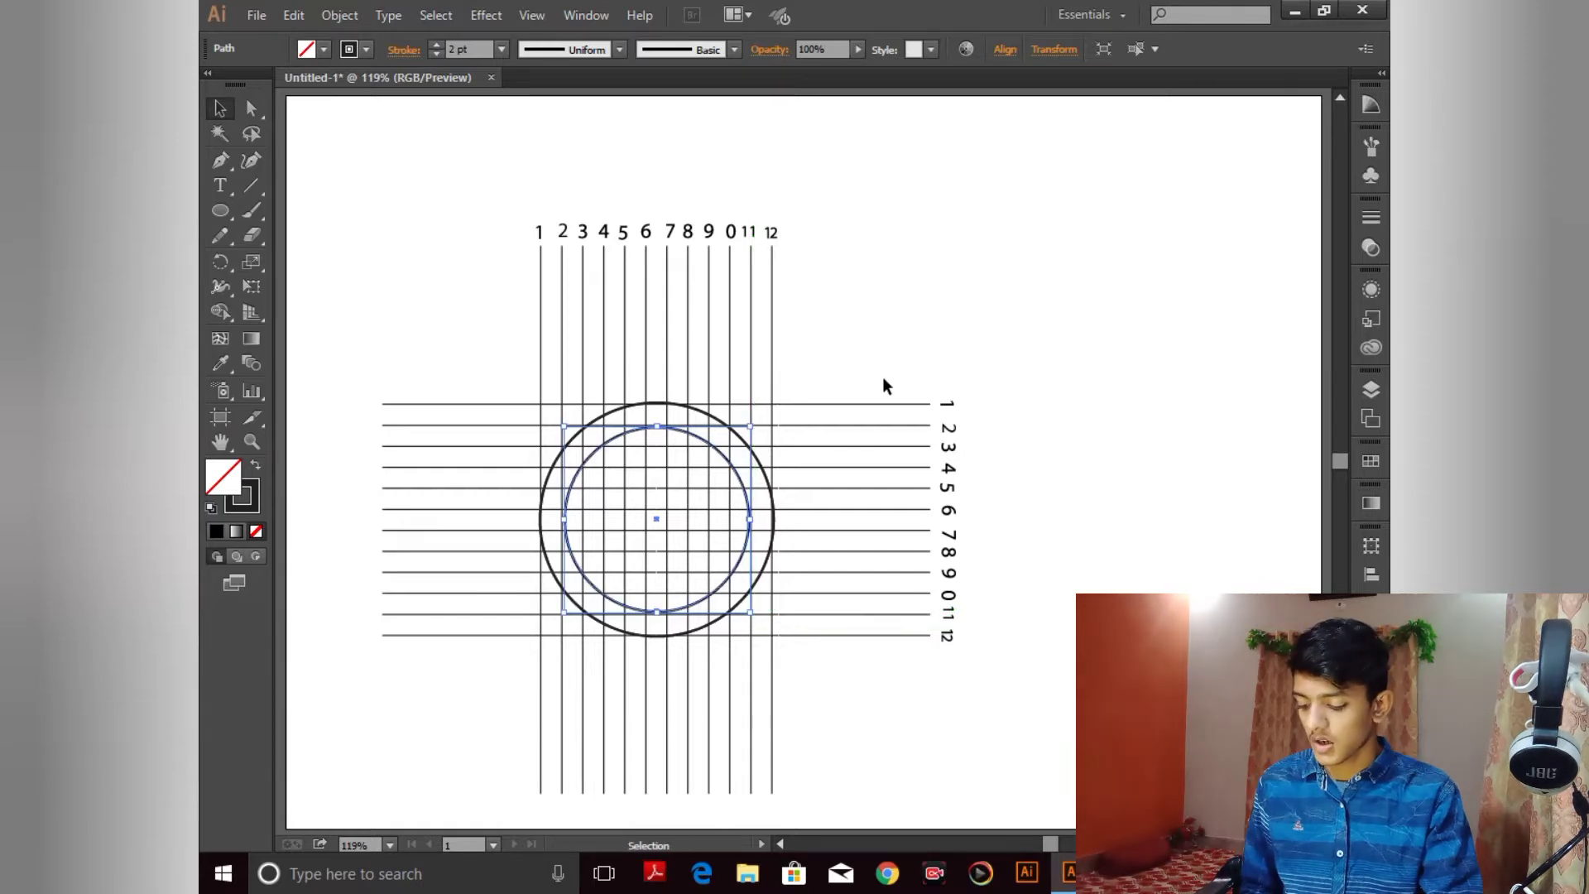
key("a")
key("v")
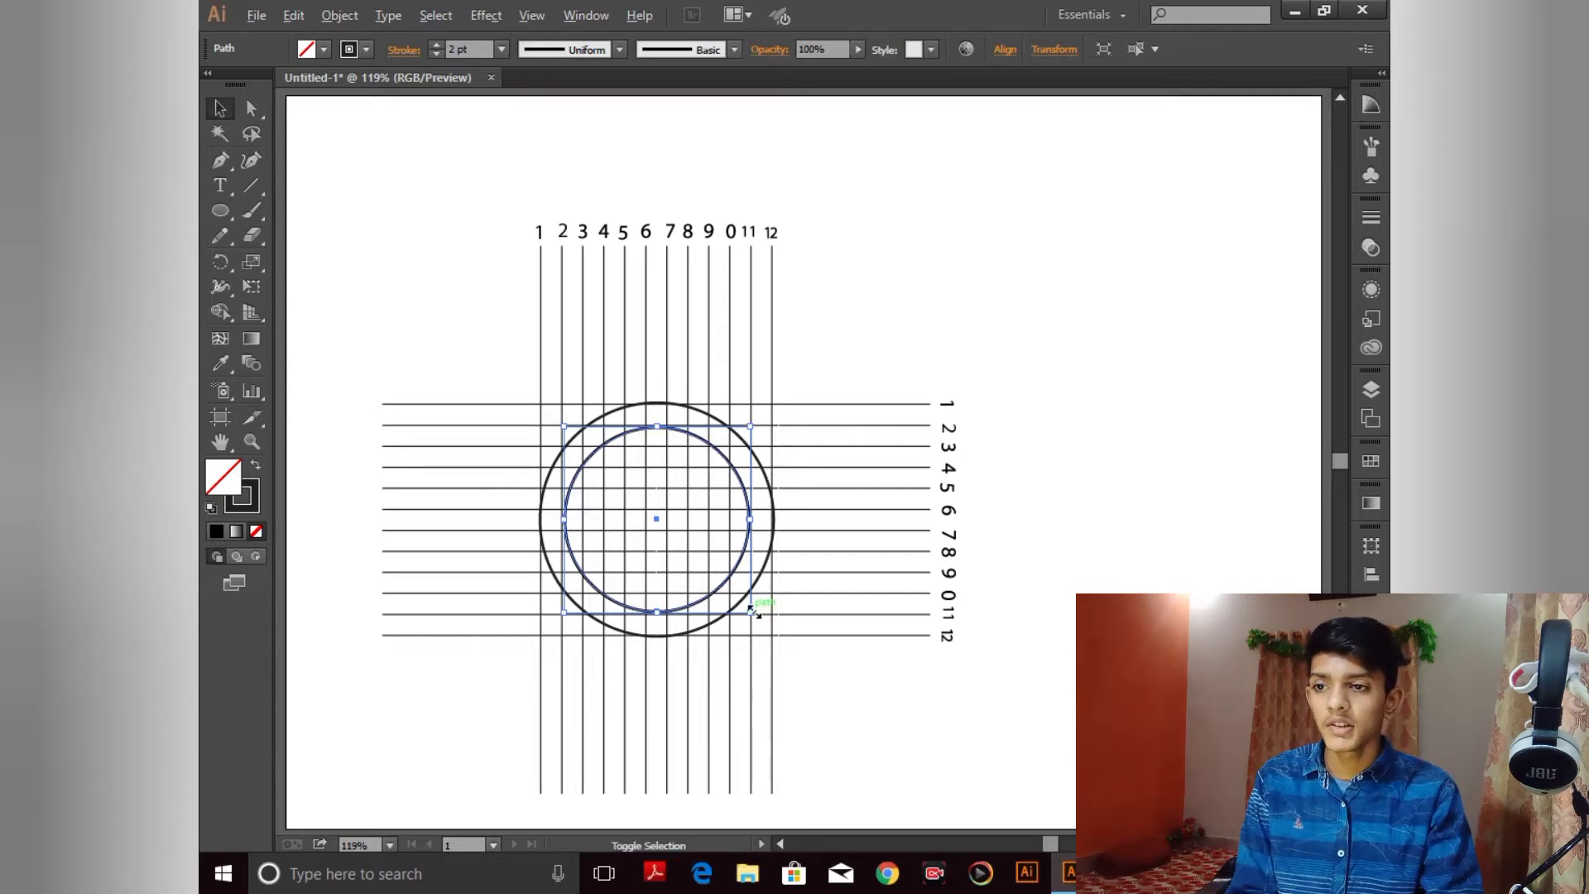
left_click_drag(750, 612, 732, 593)
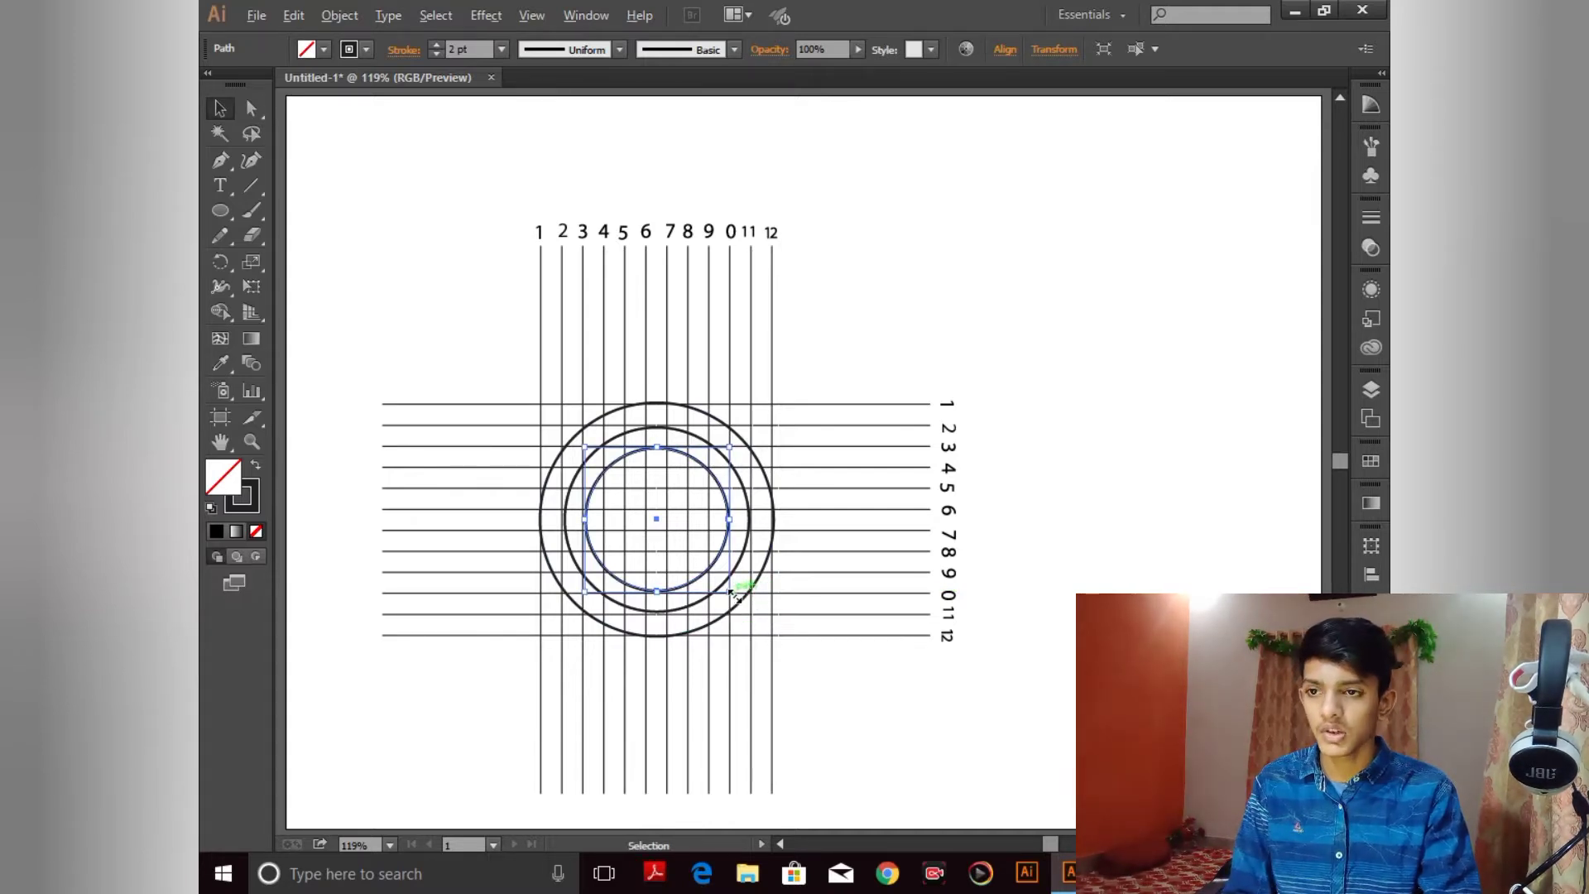
left_click_drag(732, 593, 712, 572)
left_click(1015, 674)
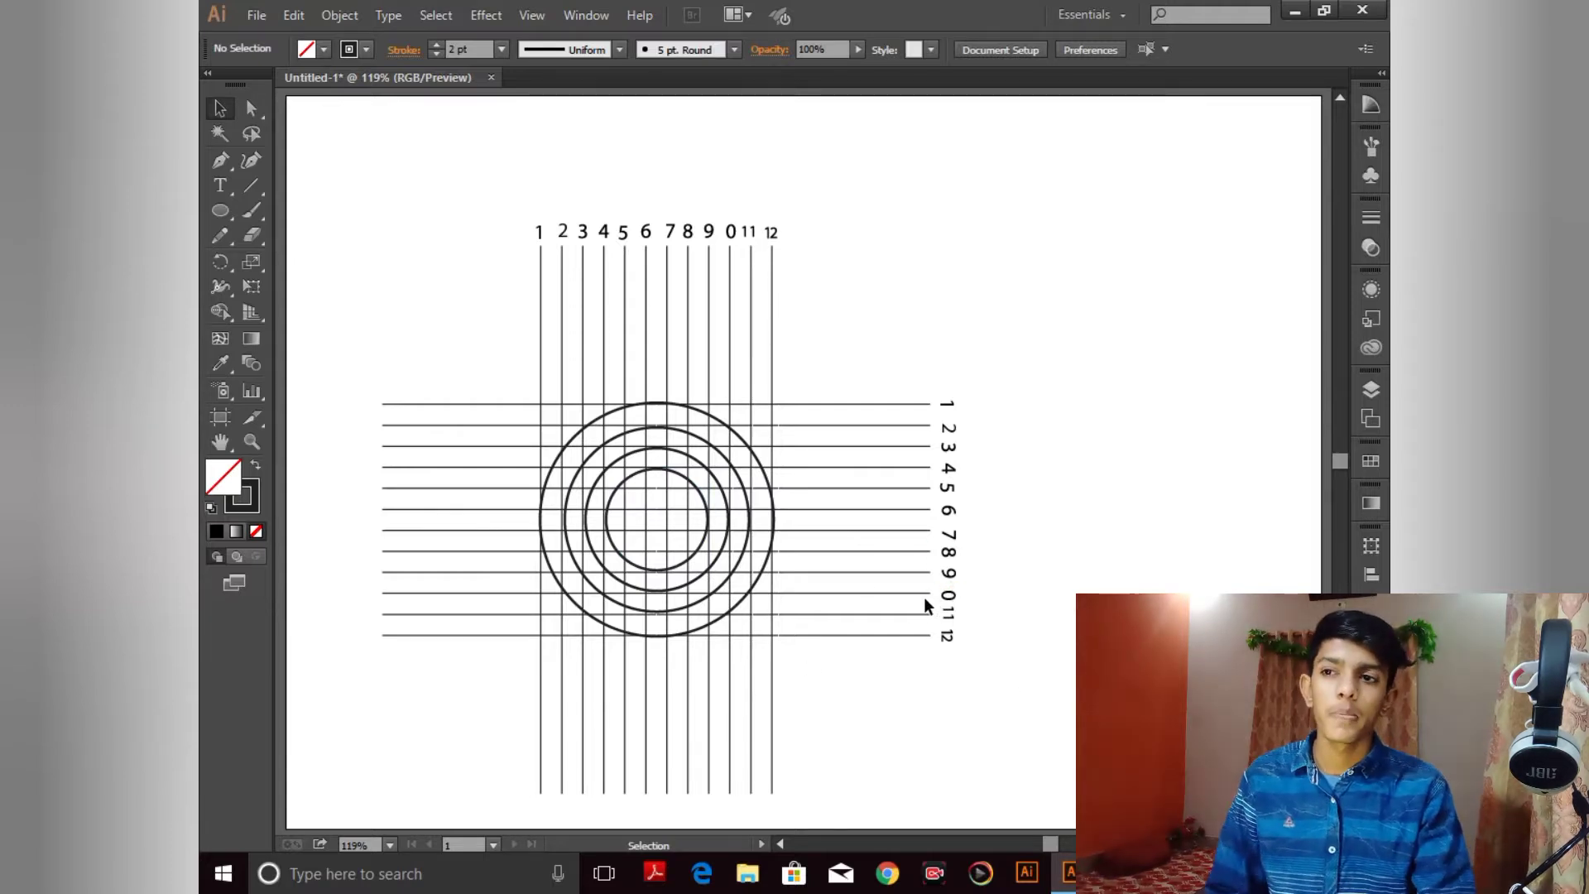
Step: With all artwork selected and a black fill without stroke, use Shape Builder to merge the bar between vertical lines 7 and 8, from outermost to innermost circle
left_click(229, 312)
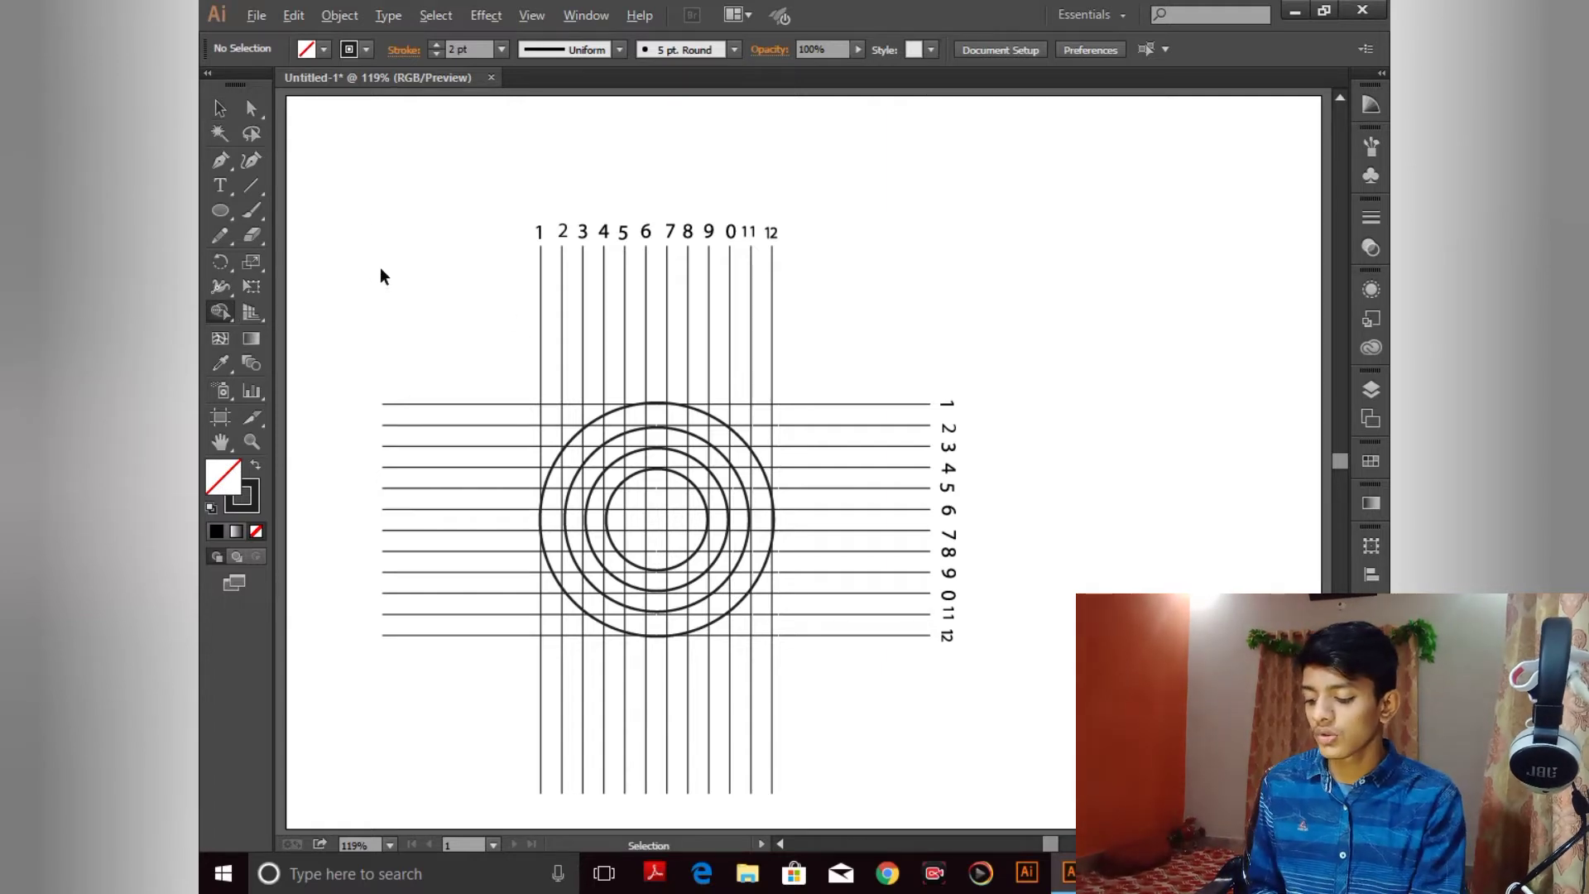
key("ctrl+a")
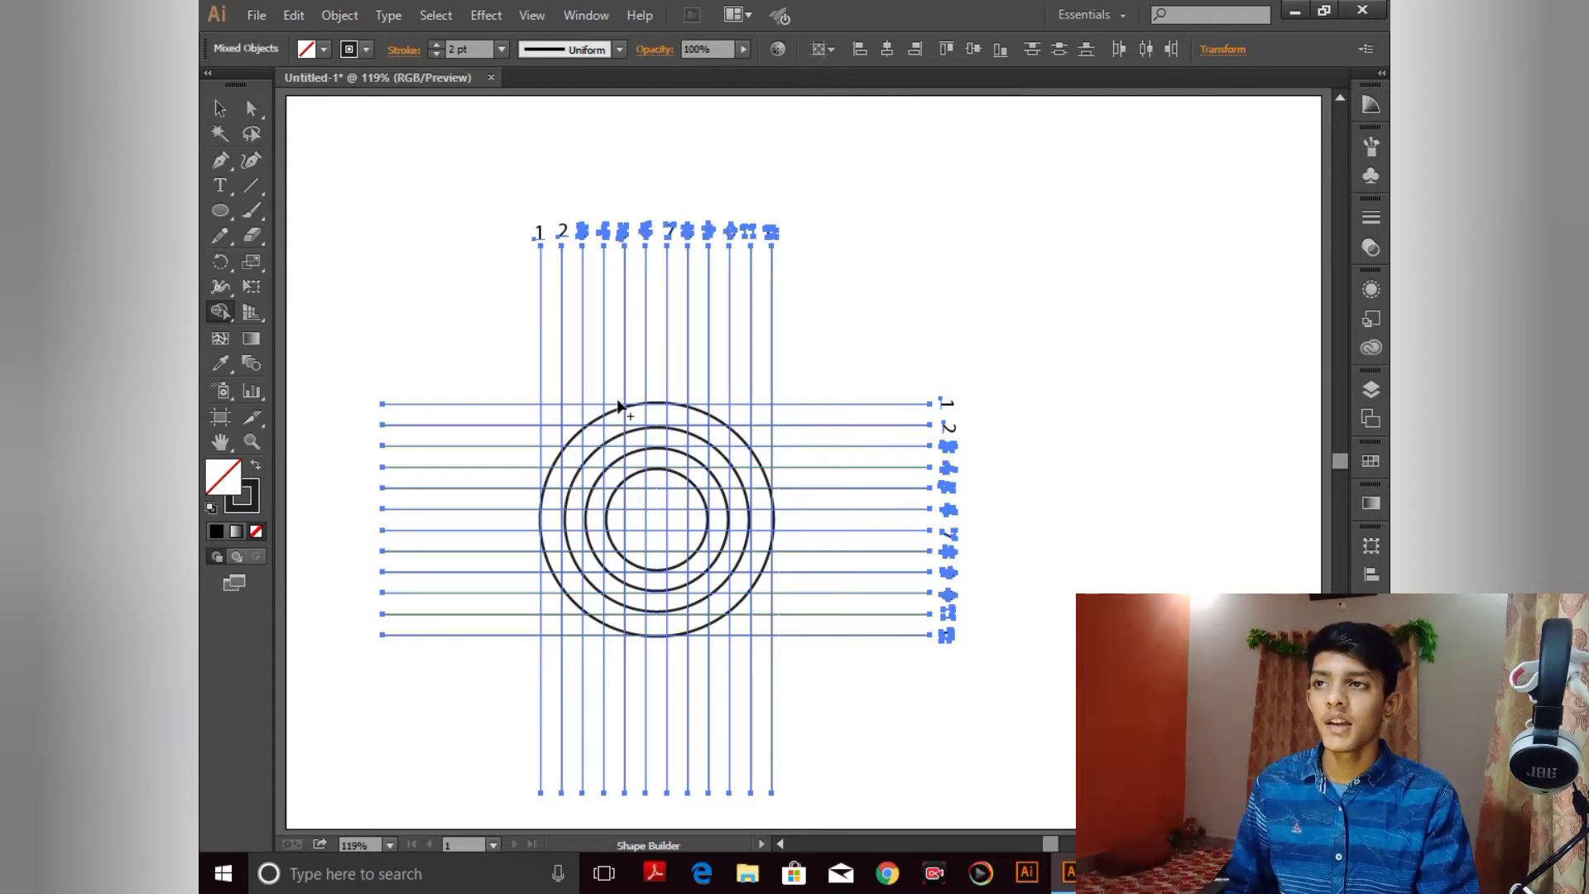
key("ctrl+equal")
key("ctrl+equal")
key("ctrl+equal")
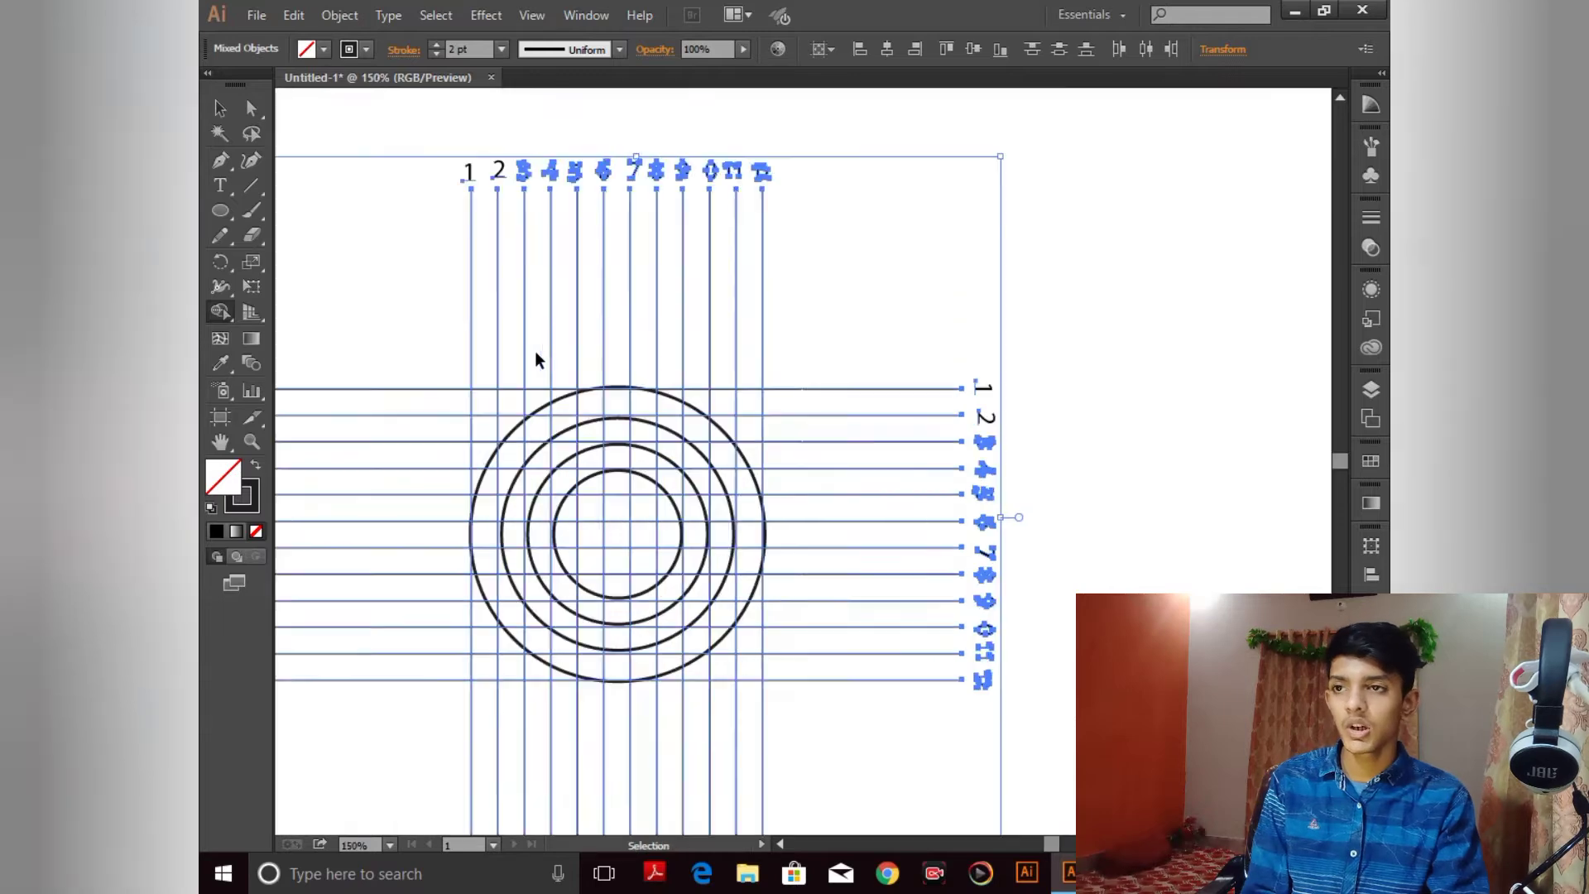
left_click_drag(857, 318, 867, 312)
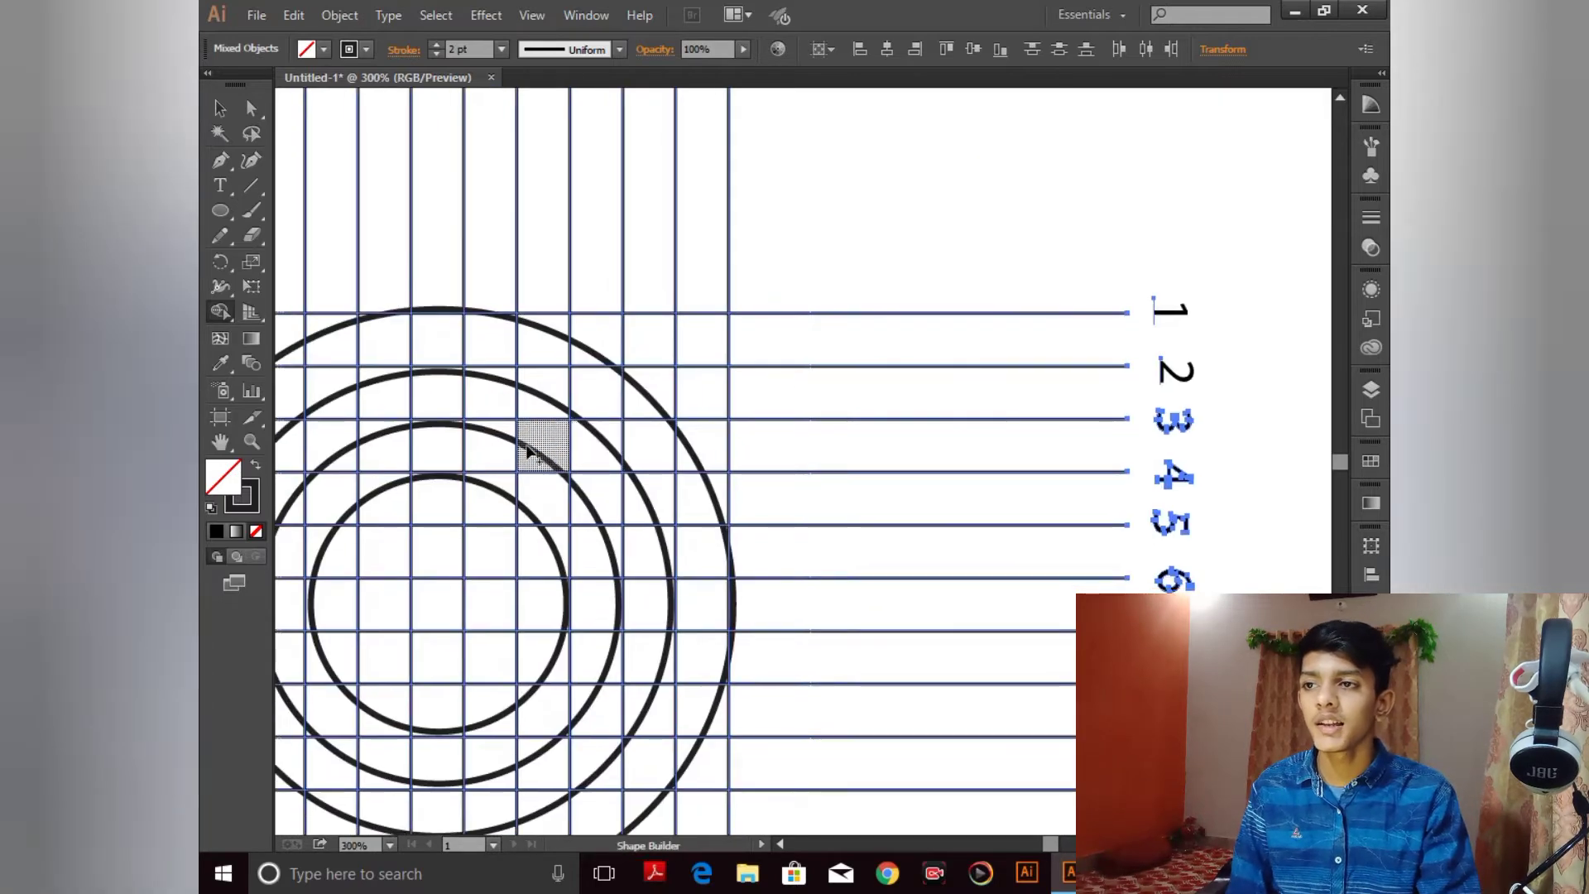
left_click_drag(595, 385, 974, 168)
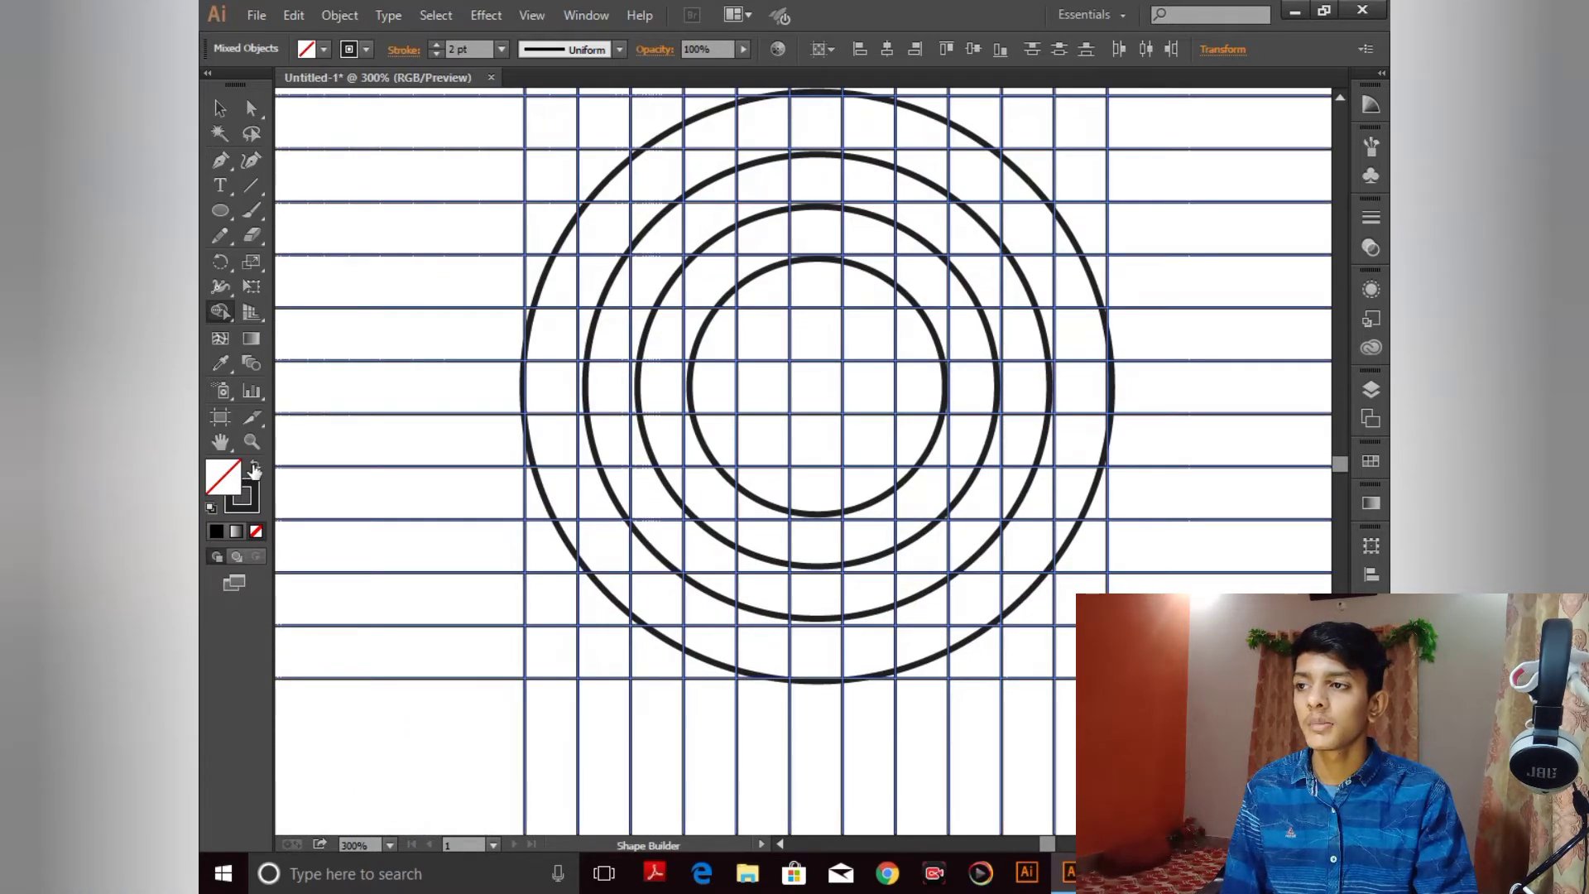
key("shift+x")
key("space")
left_click_drag(851, 172, 826, 274)
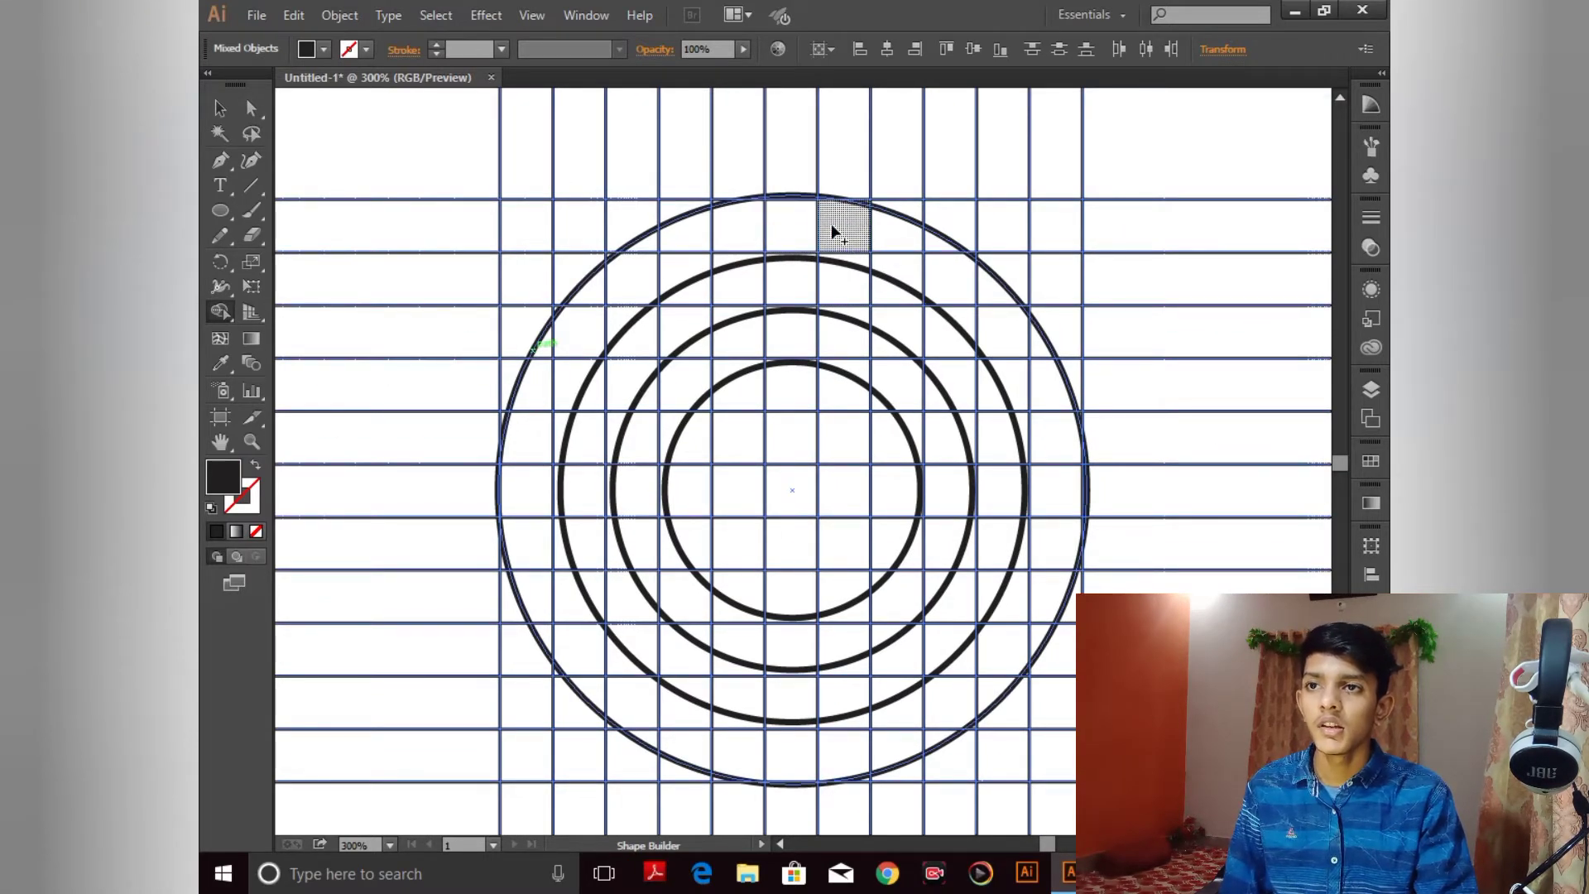
left_click_drag(834, 231, 832, 334)
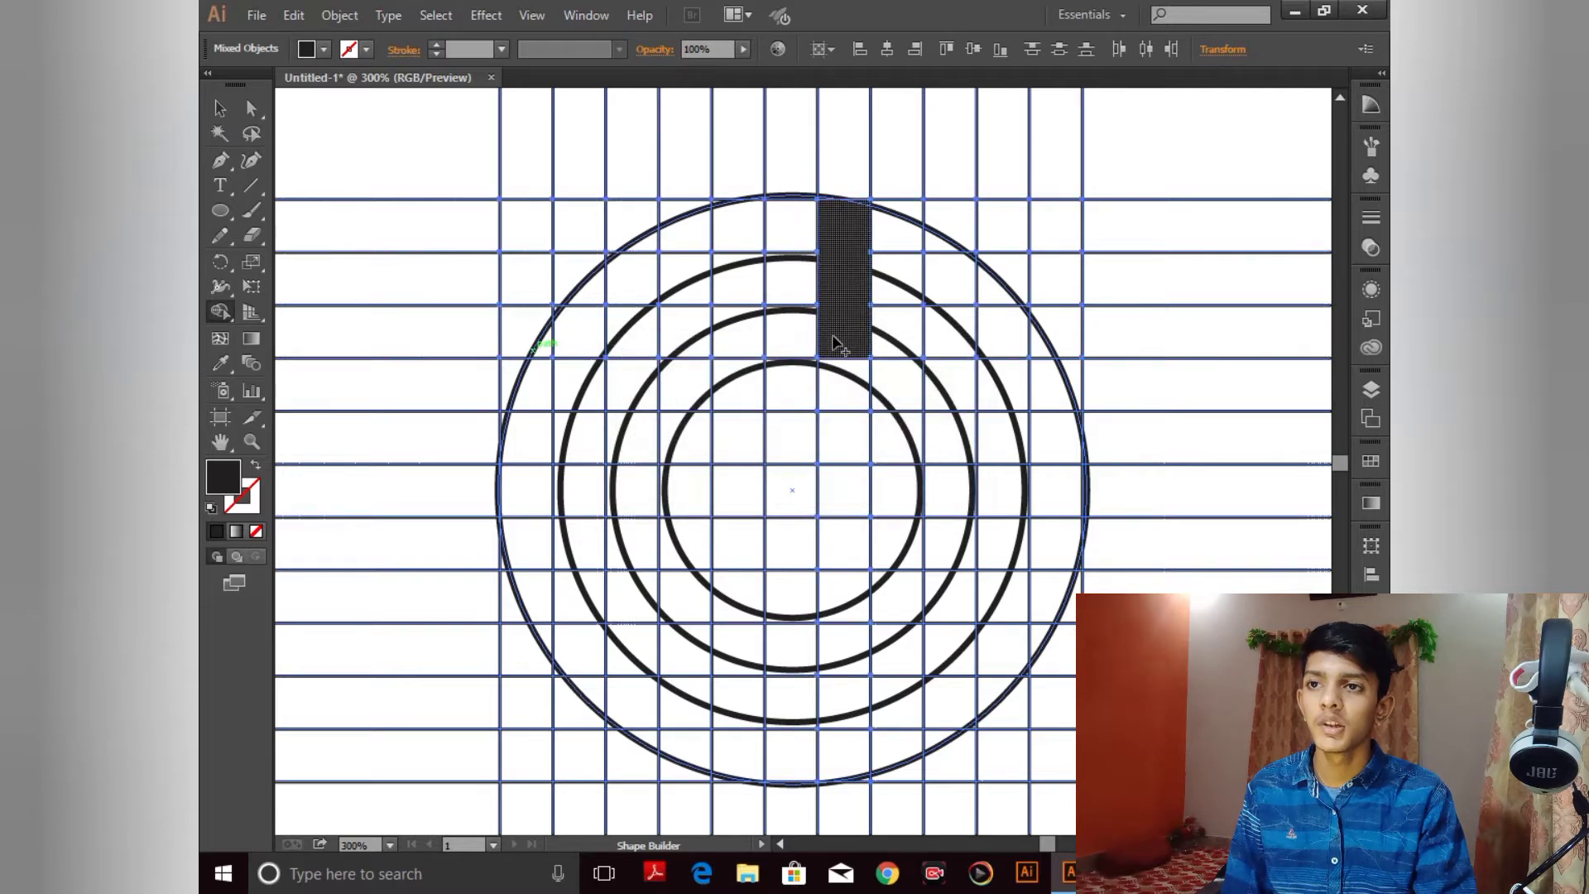
left_click_drag(853, 211, 857, 354)
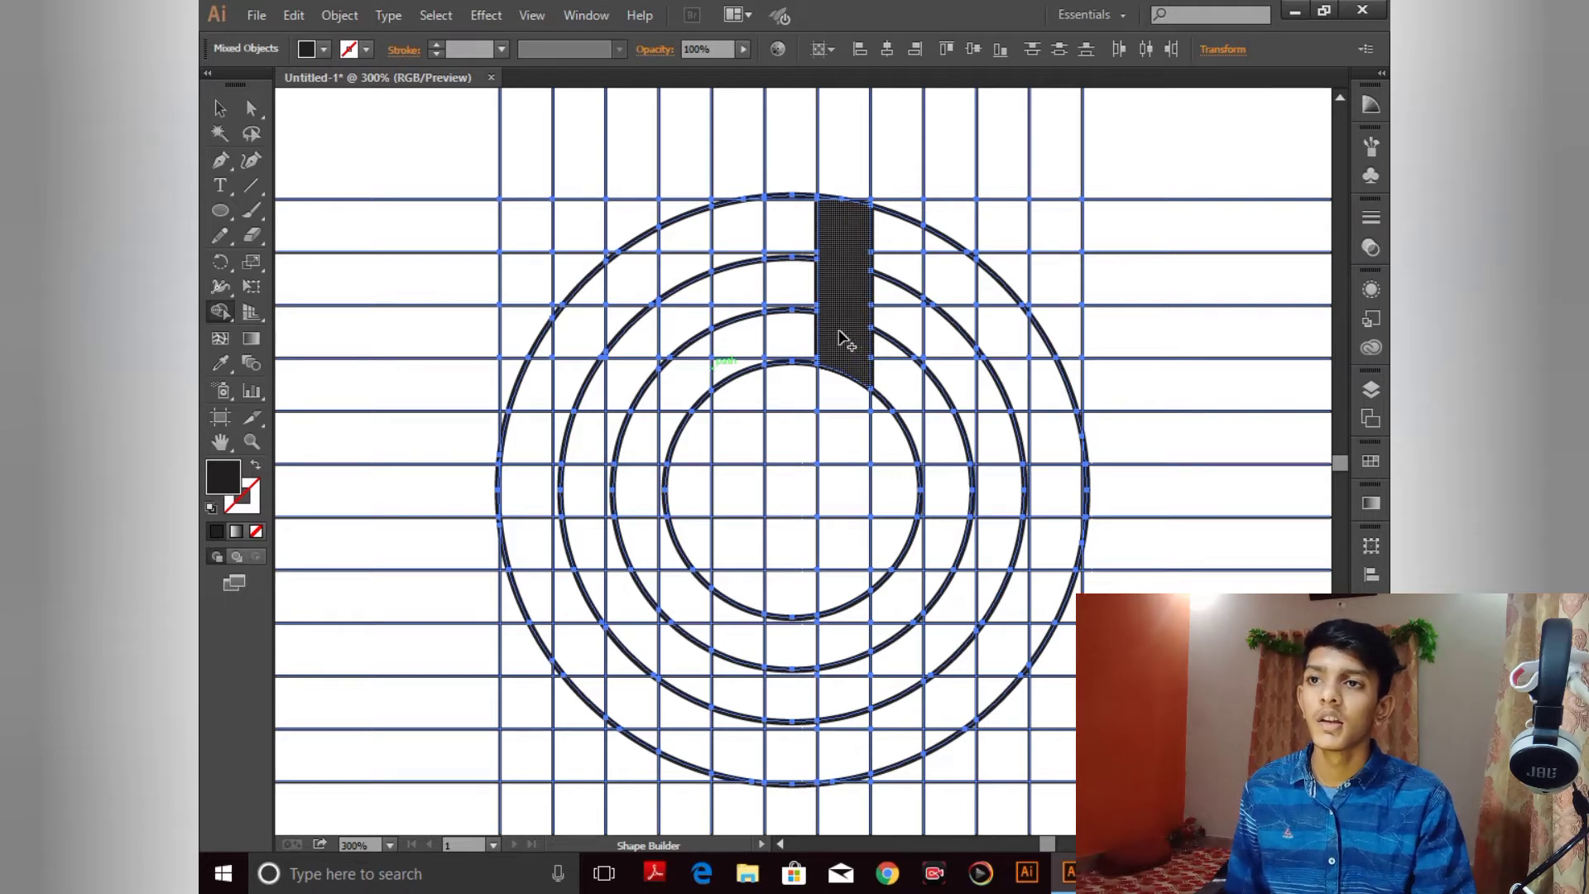
Step: Fill the band between the two innermost circles with Shape Builder, counter-clockwise from the bar around to vertical line 5
left_click_drag(837, 332, 789, 333)
left_click_drag(763, 333, 698, 389)
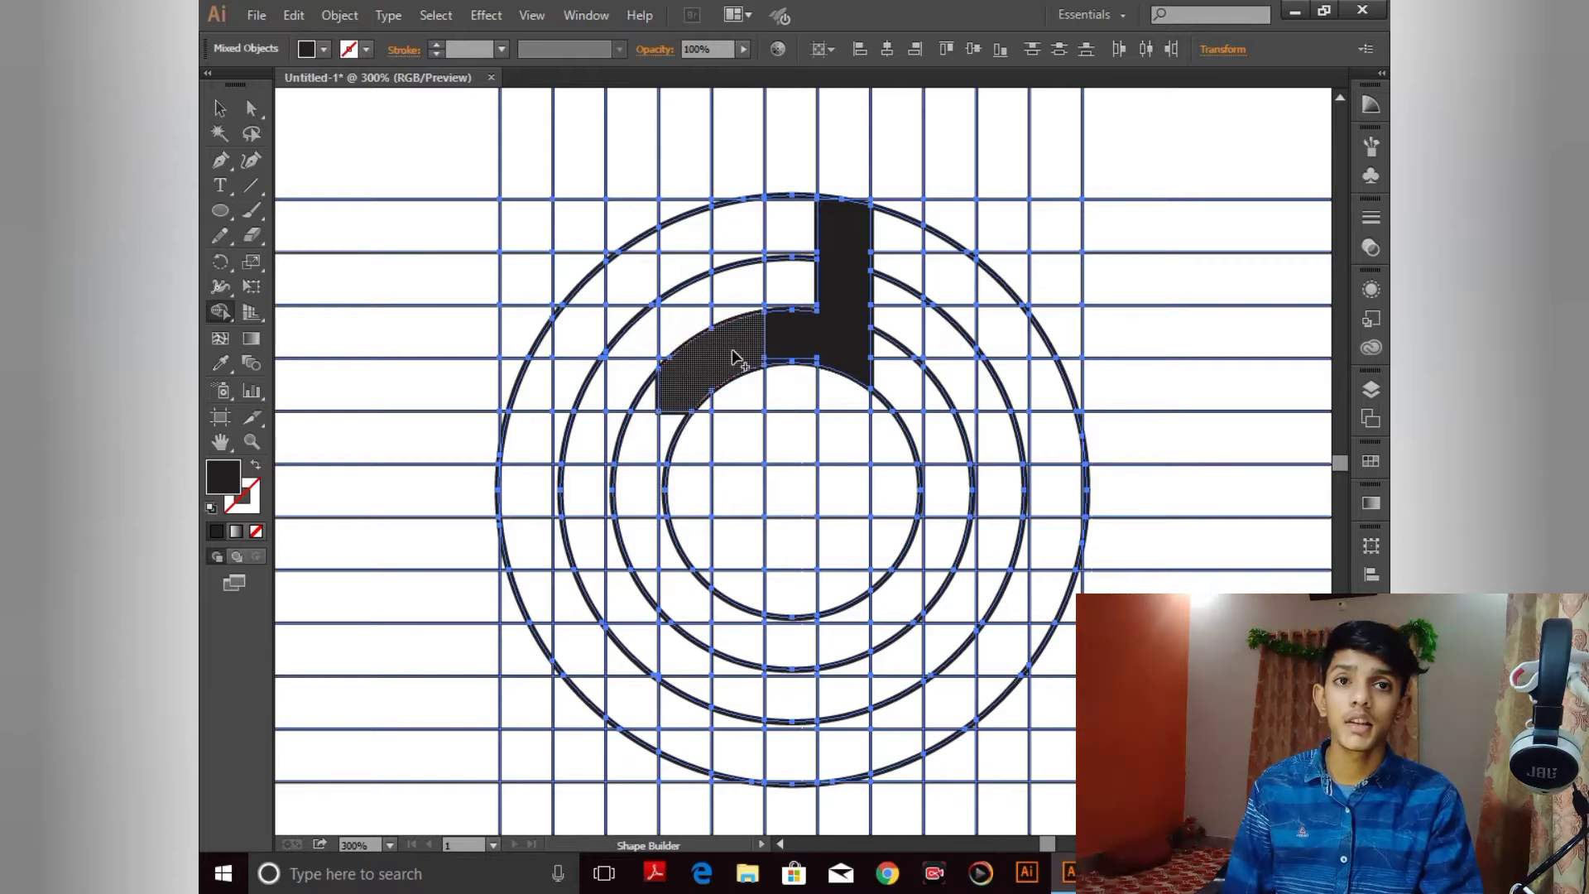
mouse_move(690, 399)
left_mouse_down()
mouse_move(648, 439)
mouse_move(653, 414)
mouse_move(641, 495)
left_mouse_up()
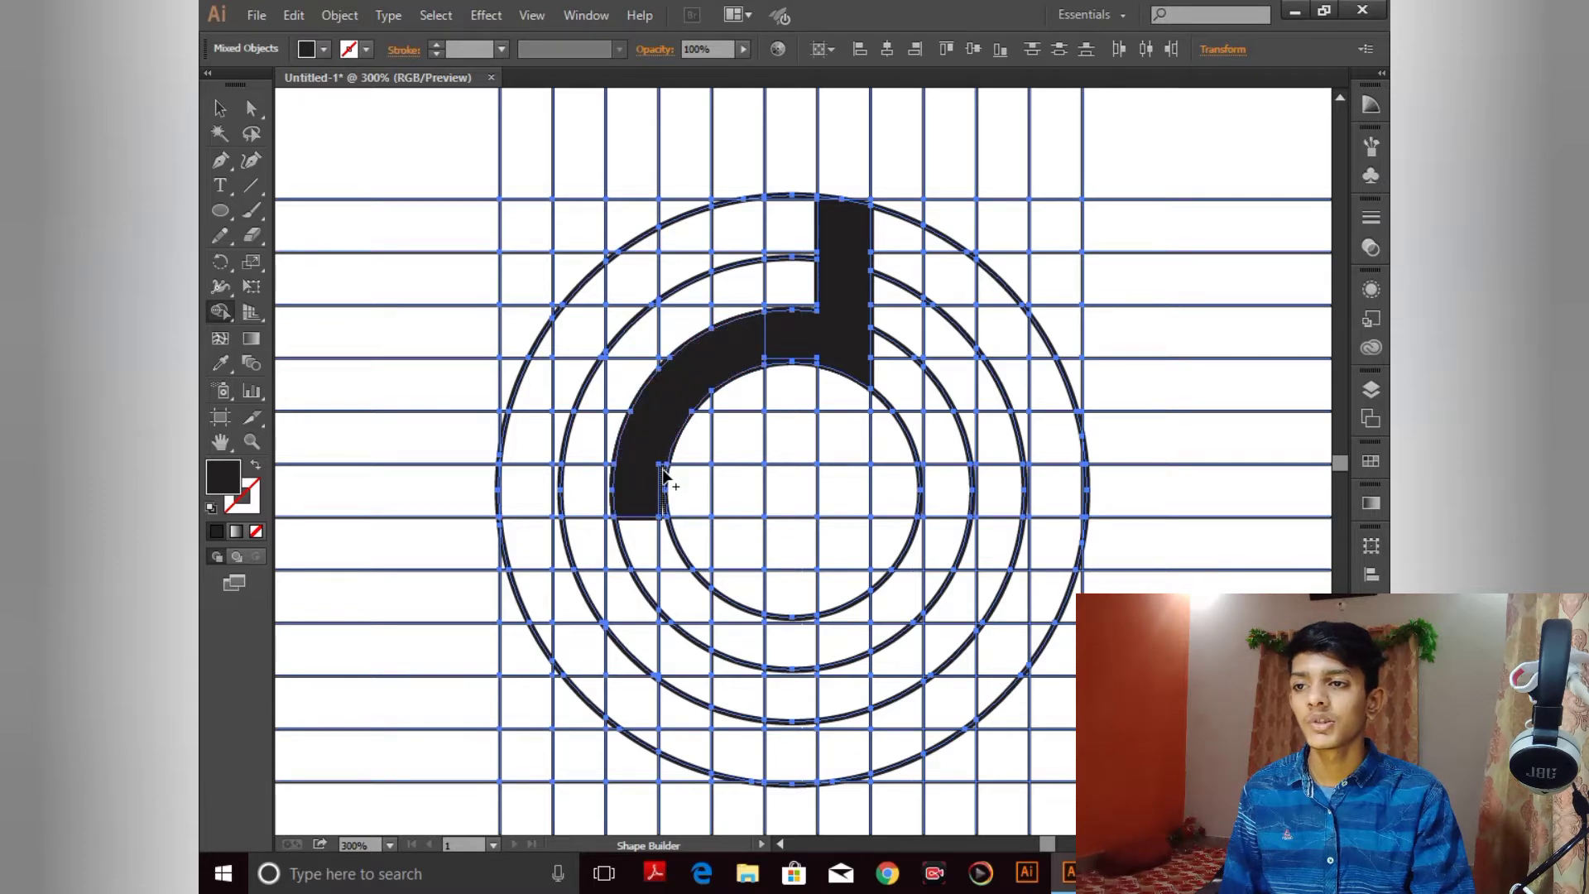
left_click(663, 470)
left_click_drag(636, 509, 637, 509)
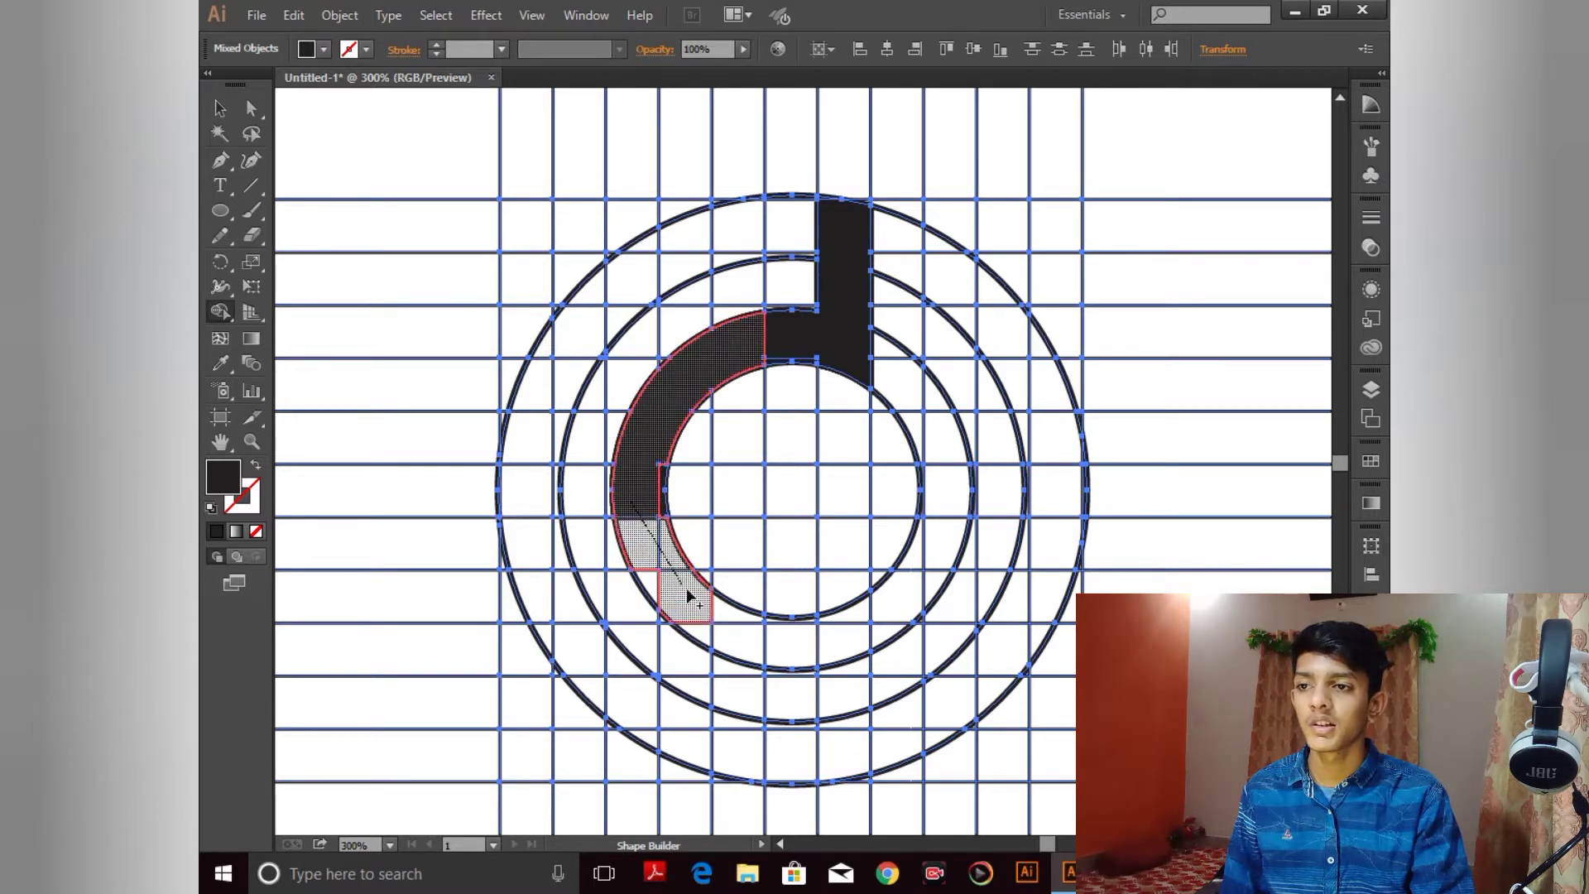
left_click_drag(674, 589, 749, 633)
left_click(649, 580)
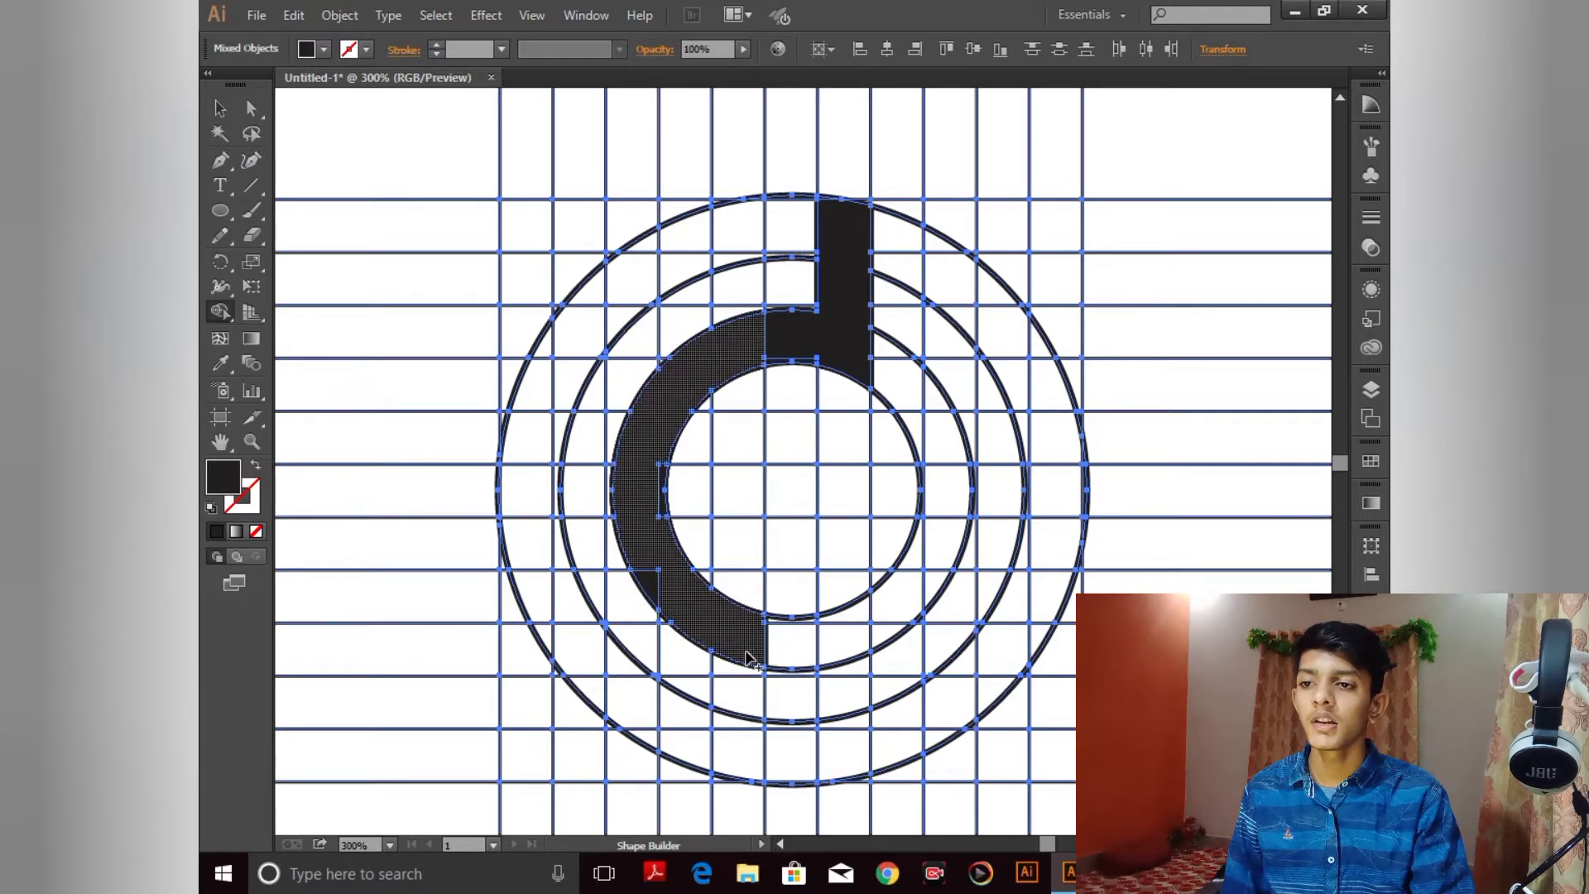
mouse_move(747, 654)
left_mouse_down()
mouse_move(745, 681)
mouse_move(742, 656)
left_mouse_up()
key("ctrl+z")
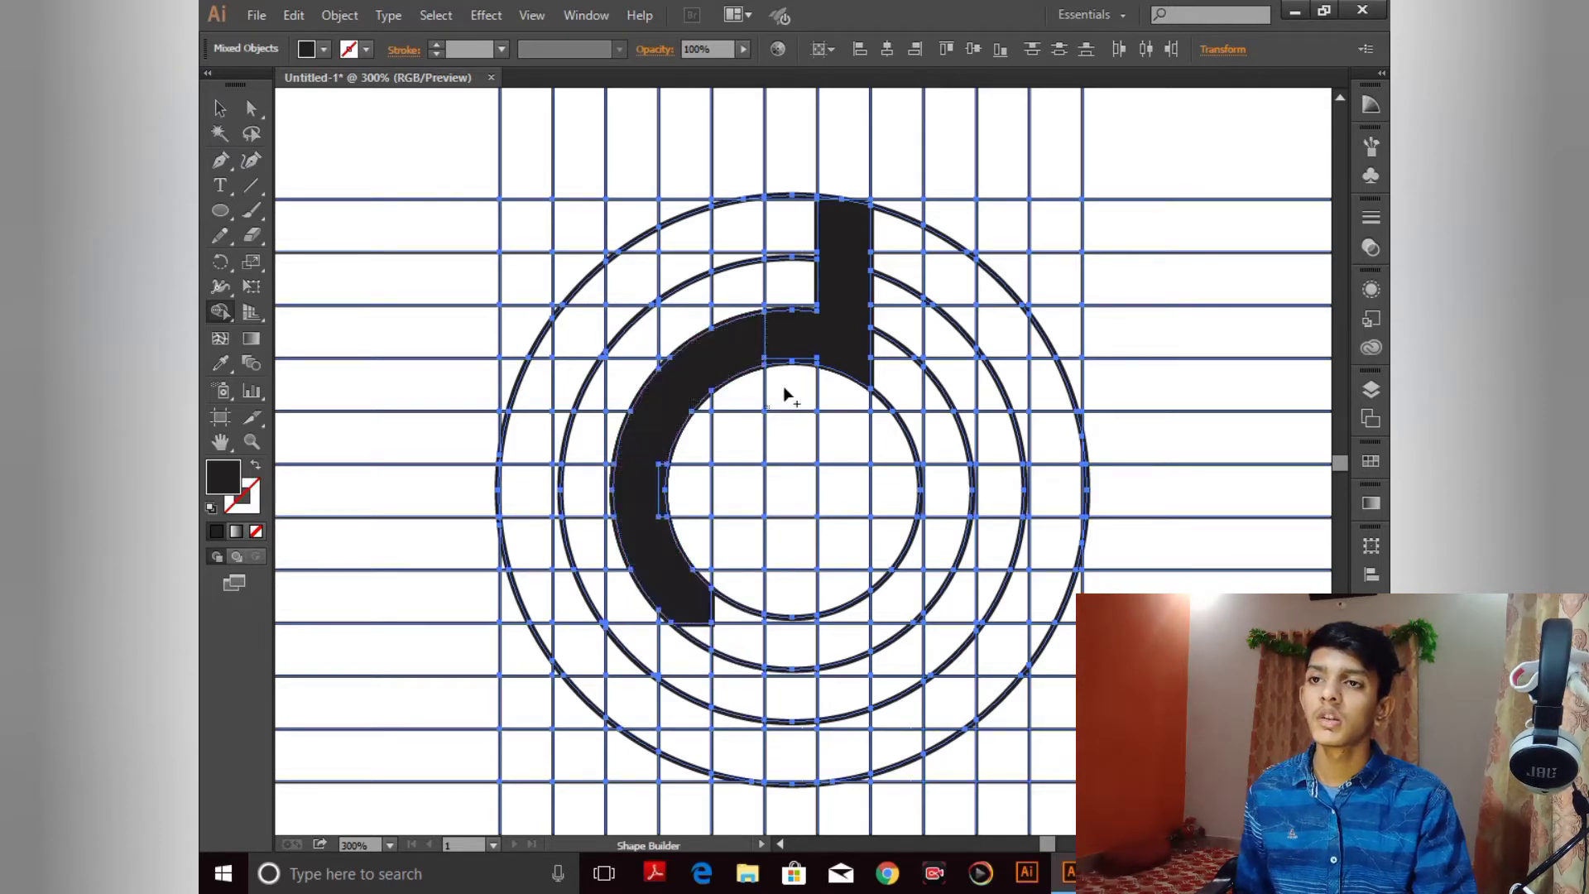
Step: Fill the band between the two outermost circles, counter-clockwise from the top of the bar down to horizontal line 7
mouse_move(832, 223)
left_mouse_down()
mouse_move(710, 221)
mouse_move(664, 280)
mouse_move(593, 319)
left_mouse_up()
left_click_drag(672, 233, 658, 254)
mouse_move(644, 275)
left_mouse_down()
mouse_move(592, 313)
mouse_move(572, 379)
mouse_move(570, 311)
mouse_move(559, 429)
left_mouse_up()
left_click(525, 395)
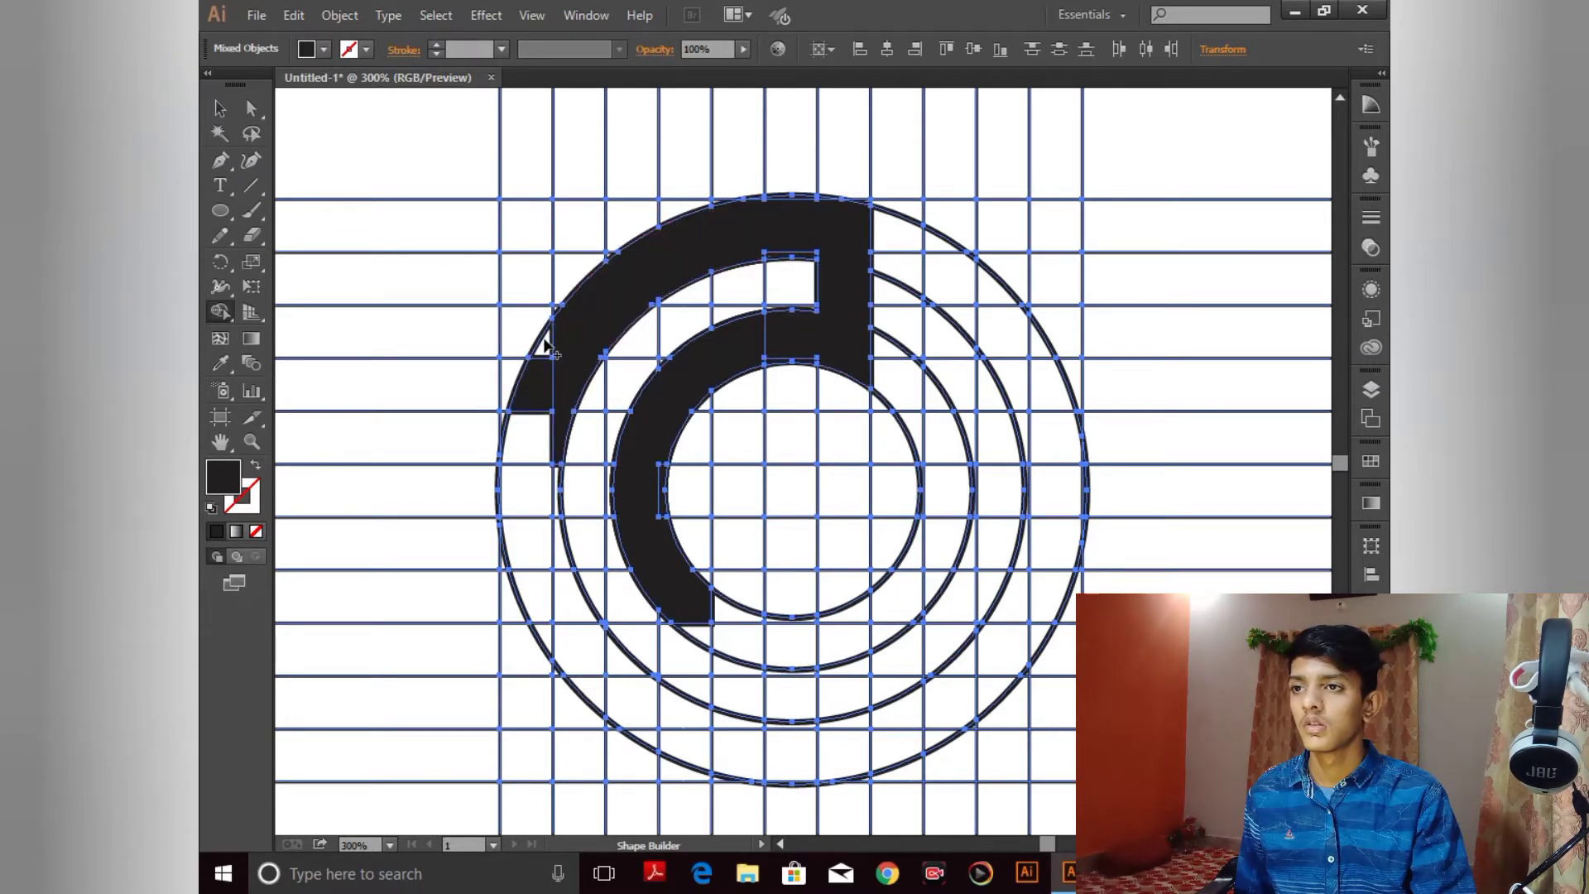
left_click(525, 437)
left_click(525, 488)
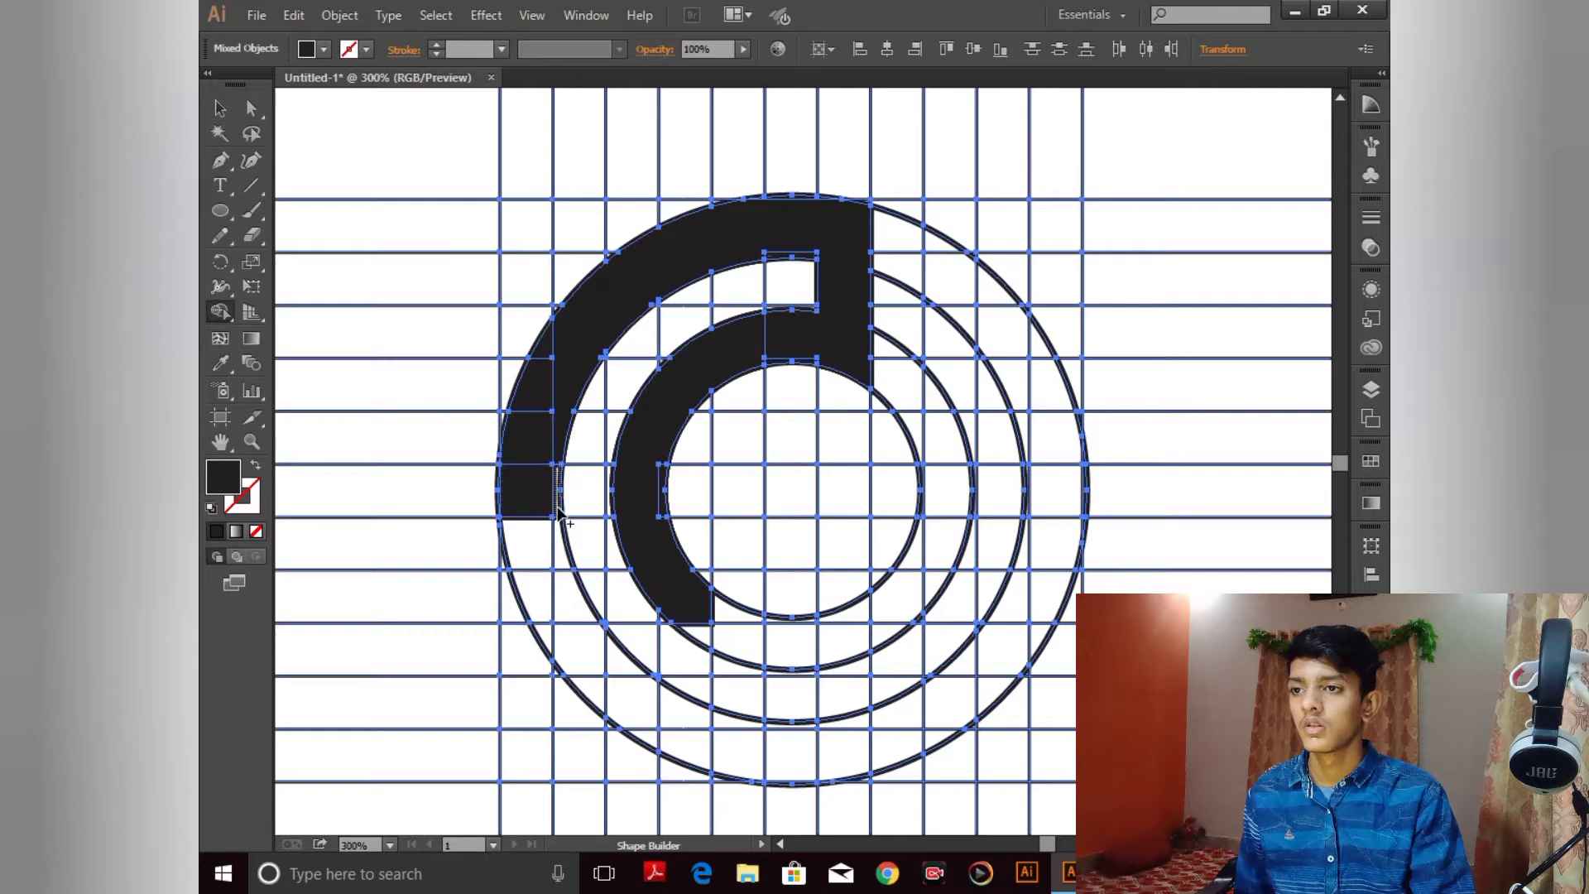
Step: Extend the filled outer band from horizontal line 7 around the lower left to vertical line 4
left_click(560, 529)
left_click(526, 551)
left_click(539, 592)
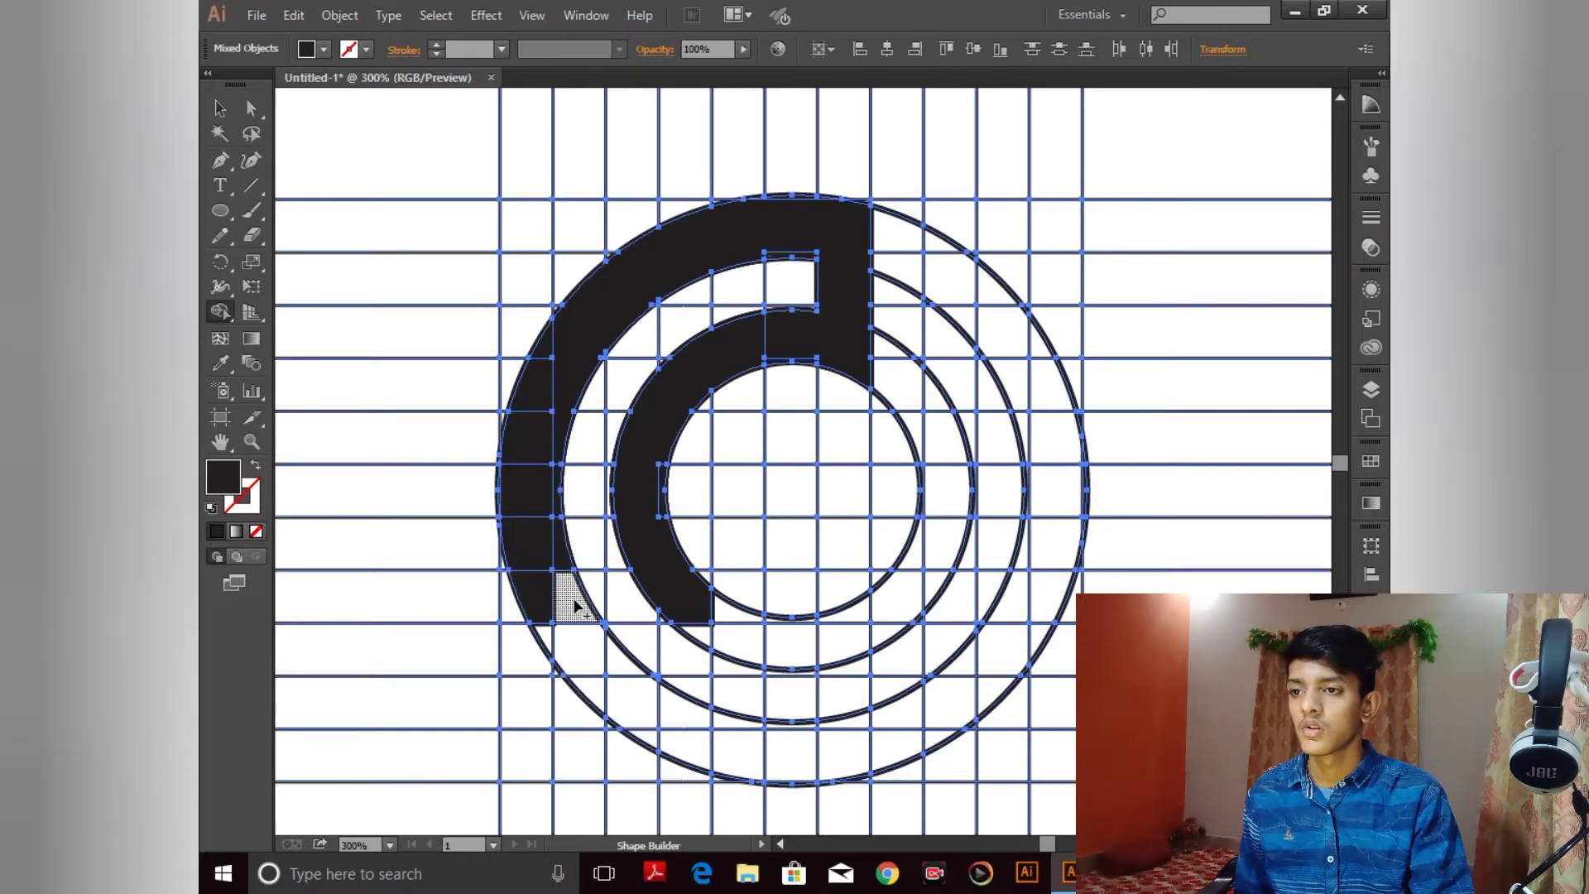
left_click(574, 600)
left_click(583, 642)
left_click(545, 635)
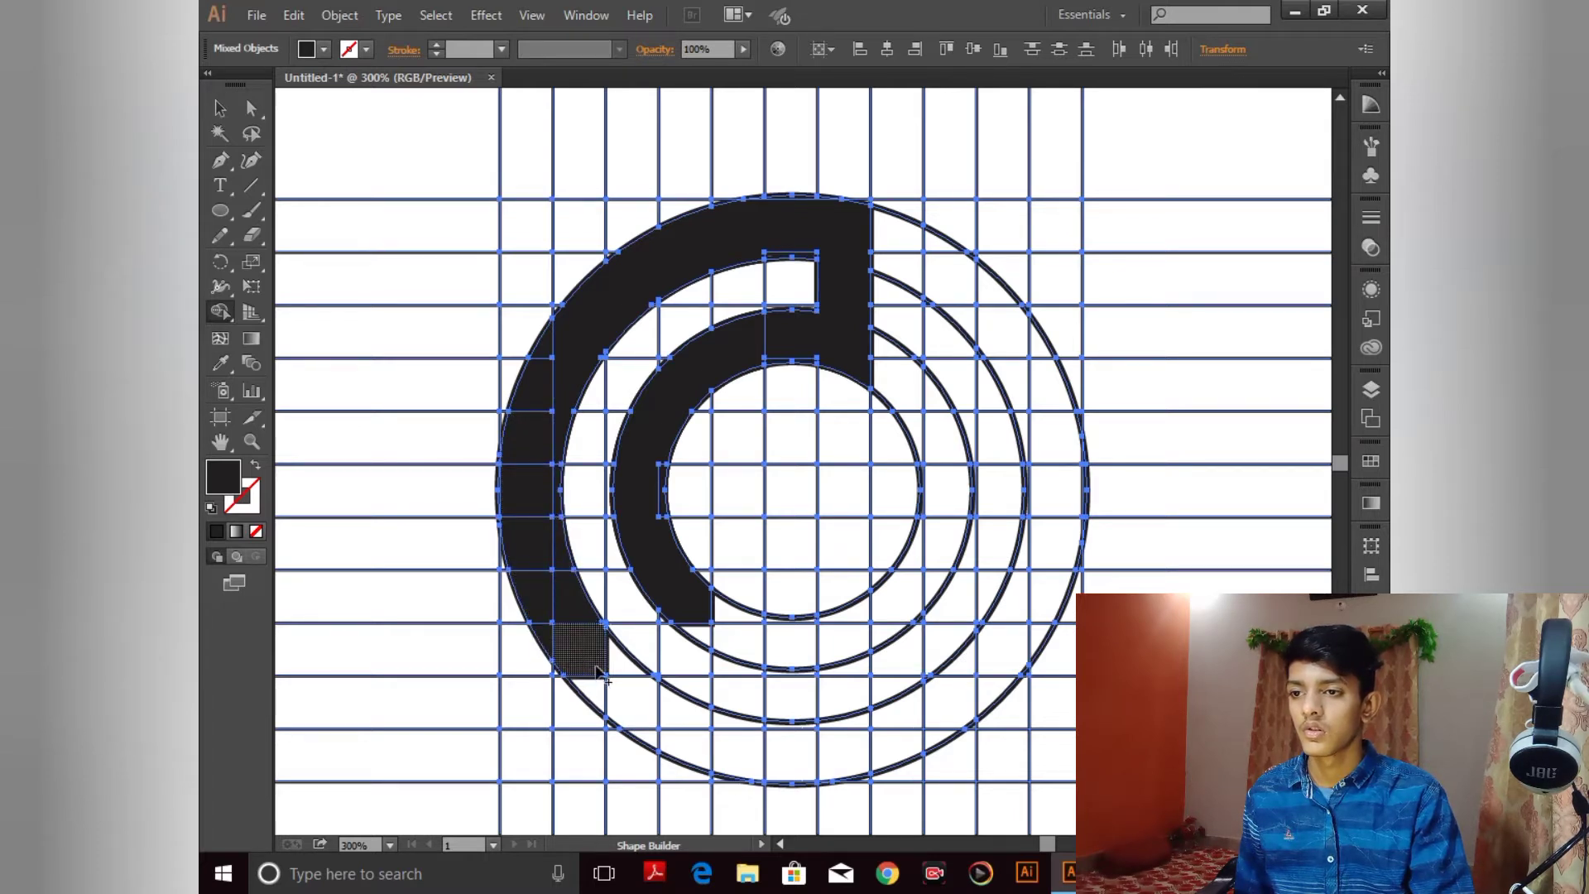
left_click(596, 690)
left_click(627, 690)
left_click(624, 665)
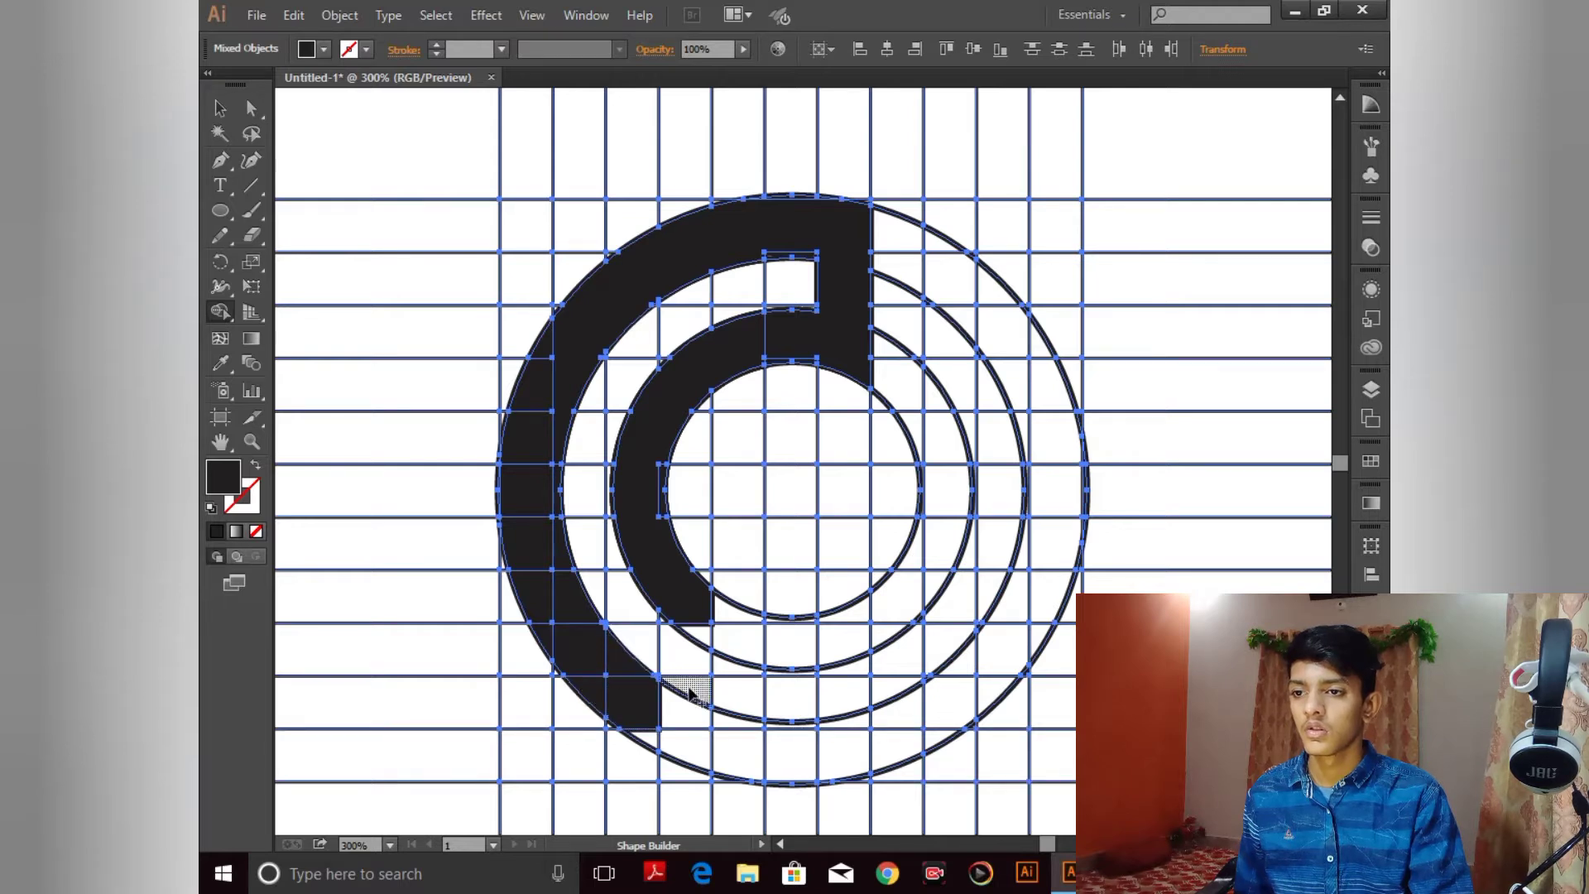
Step: Fill the cells between vertical lines 4 and 5 down to horizontal line 11 to join the outer and inner arcs
left_click(689, 713)
left_click(697, 686)
left_click(693, 660)
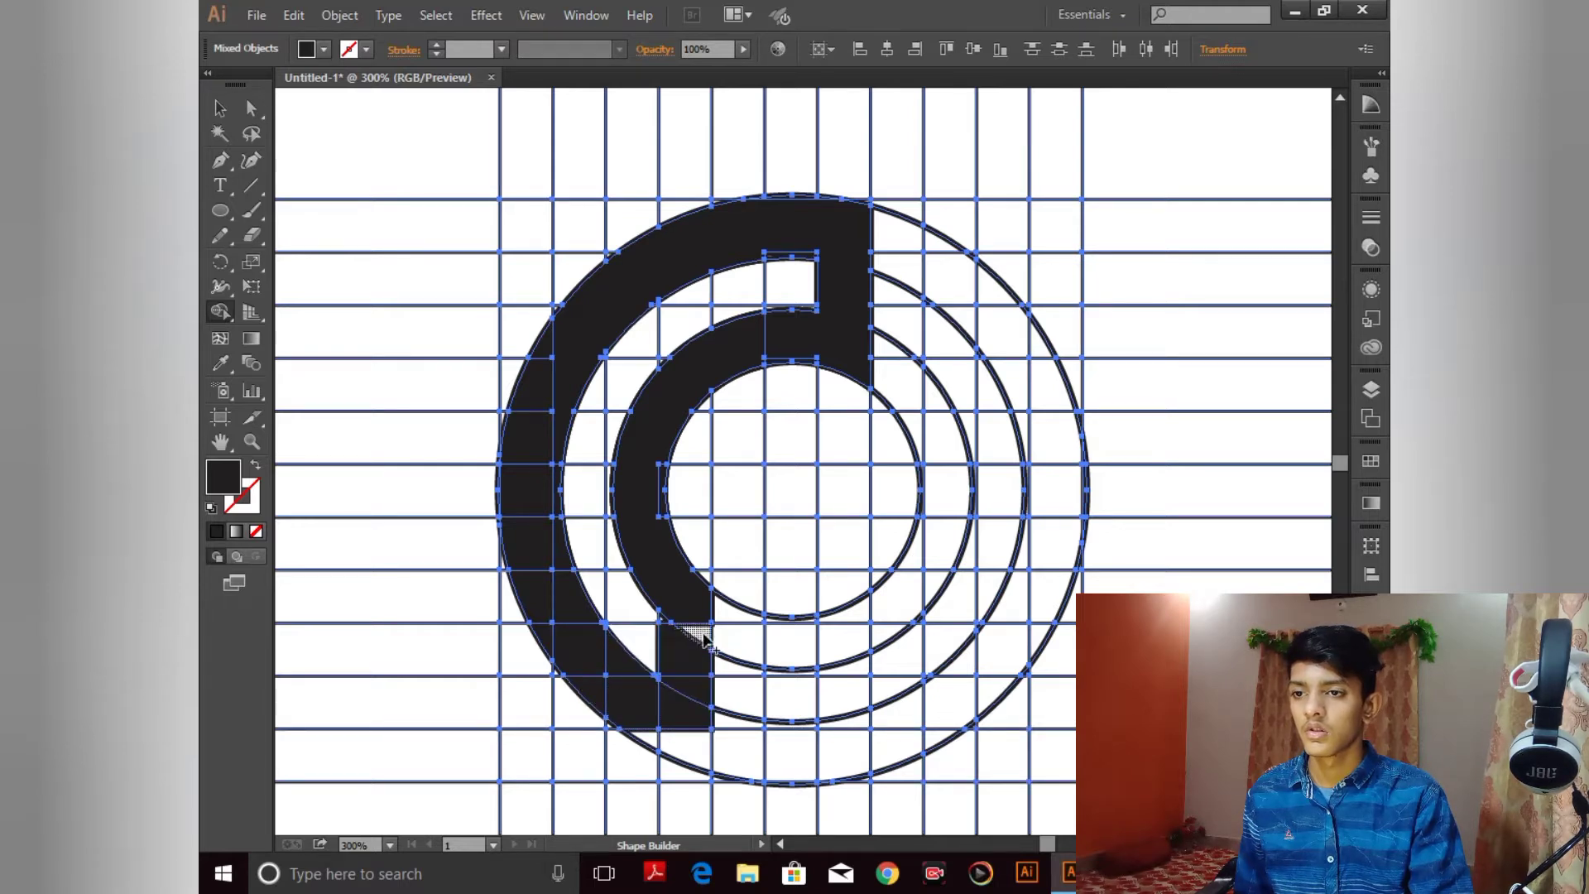
left_click(220, 110)
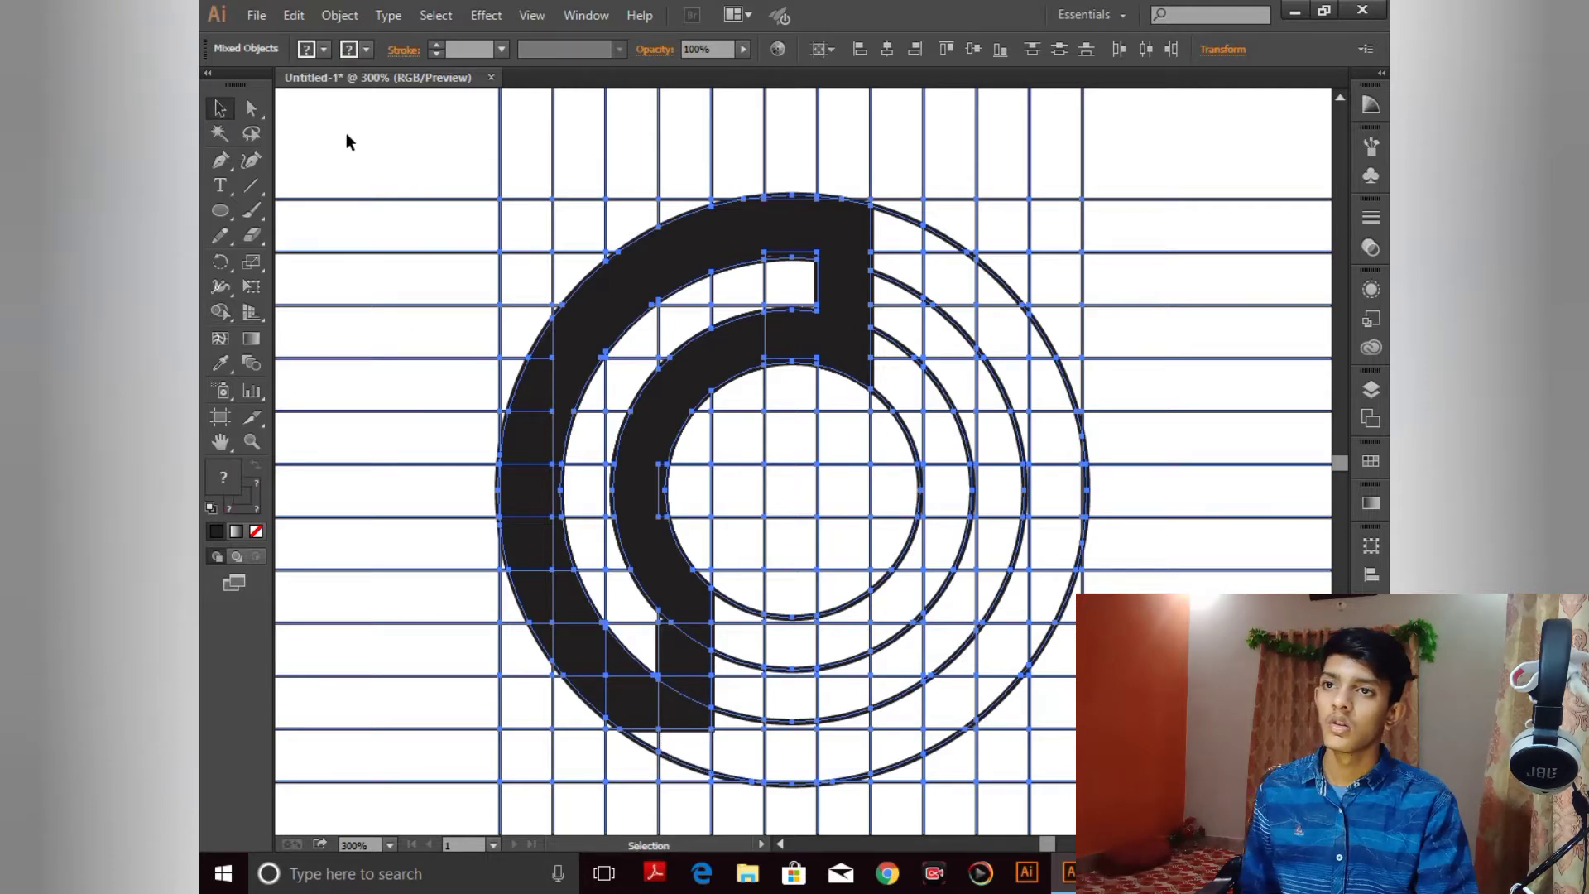
Step: Check whether the filled cells of the outer band are merged by selecting them separately from the grid
left_click(343, 142)
left_click(825, 277)
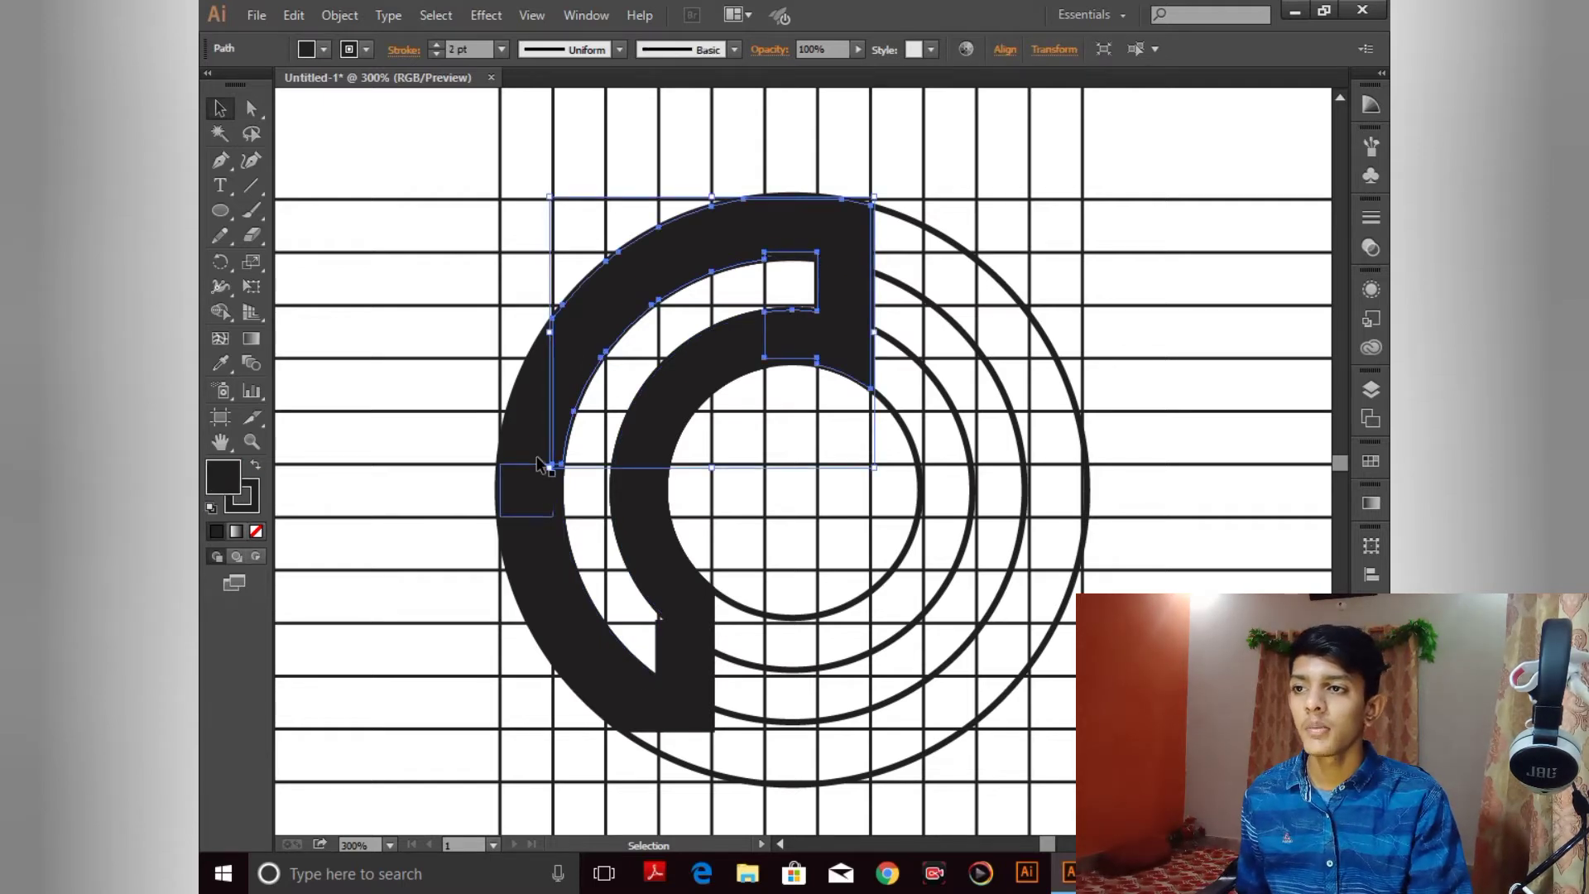
left_click_drag(536, 482, 537, 433)
left_click(548, 378)
left_click(580, 338)
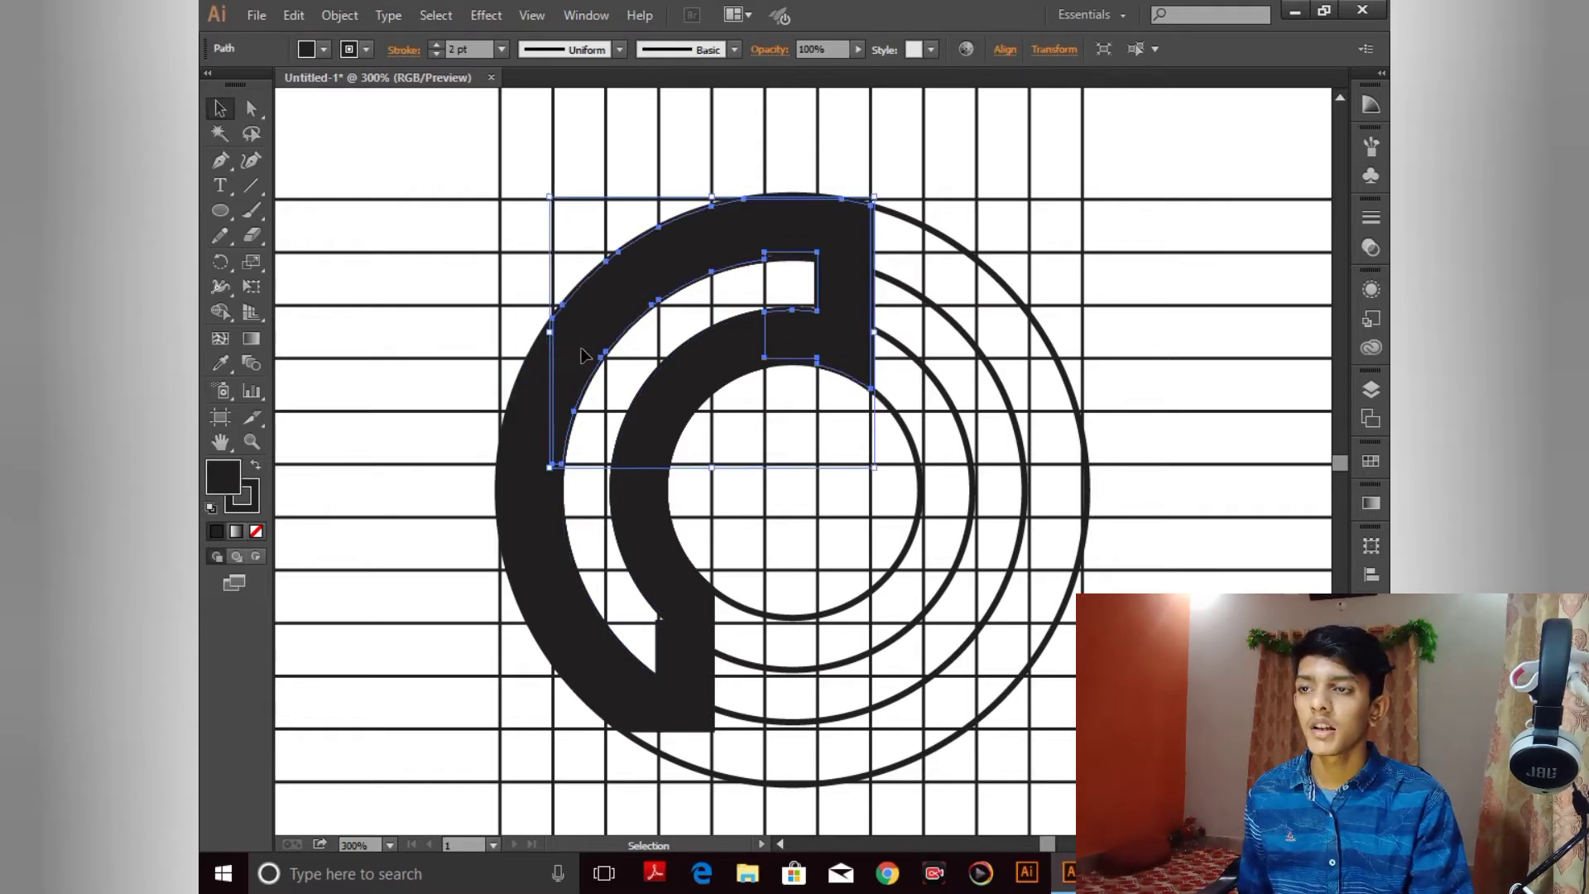
Step: Undo the outer band fills beyond vertical line 2 and horizontal line 6, together with the cells joining the inner arc
key("ctrl+a")
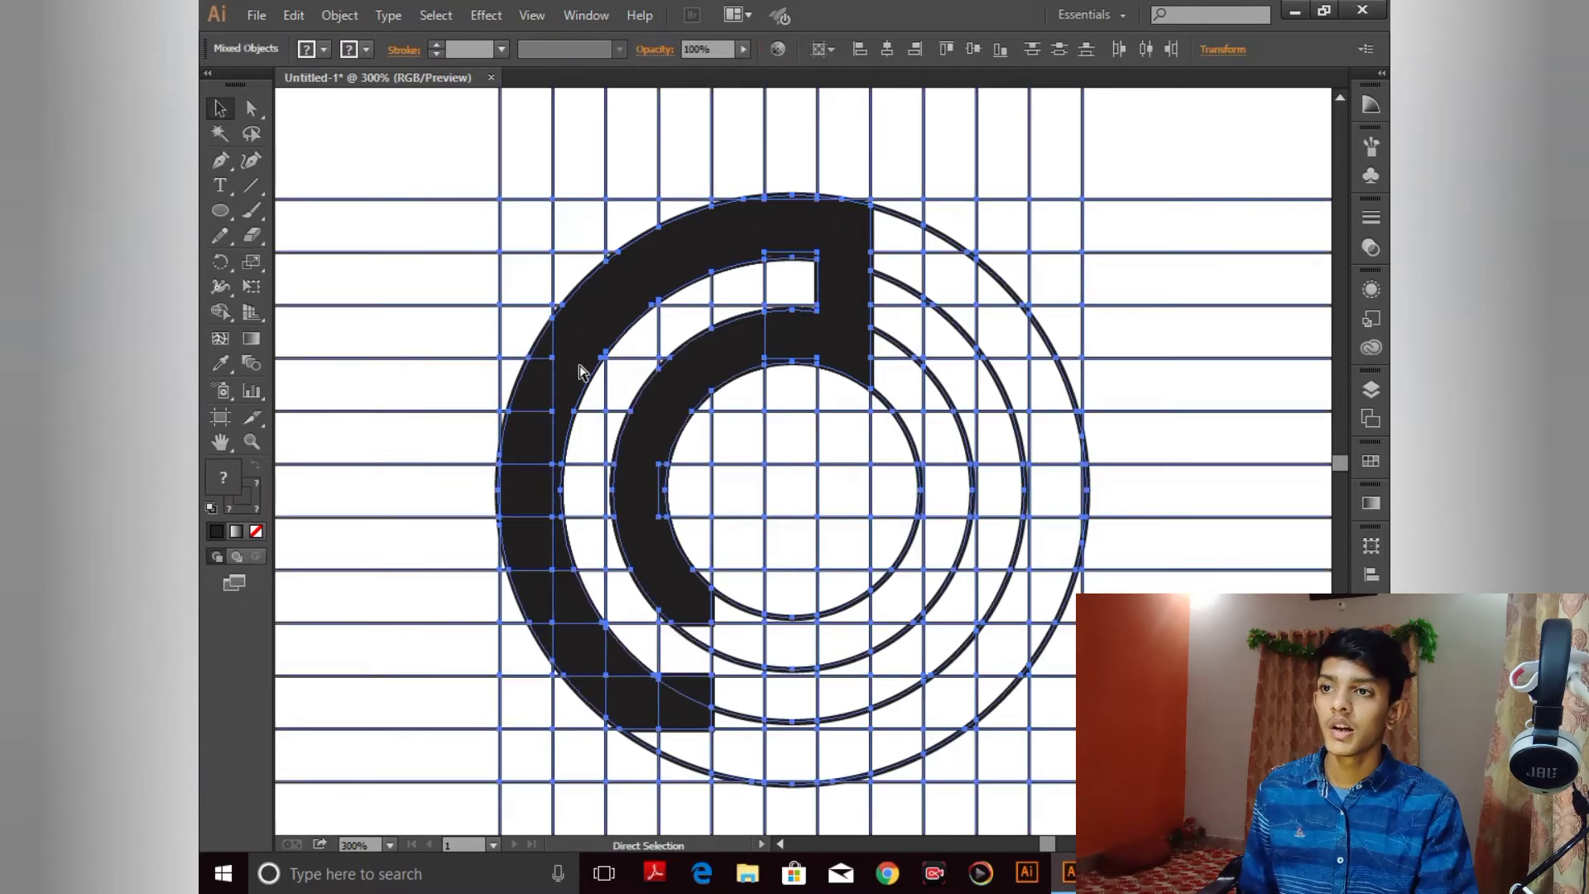
key("ctrl+z")
key("ctrl+z")
key("ctrl+z")
key("ctrl+z")
key("ctrl+z")
key("ctrl+z")
key("ctrl+z")
key("ctrl+z")
key("ctrl+z")
key("ctrl+z")
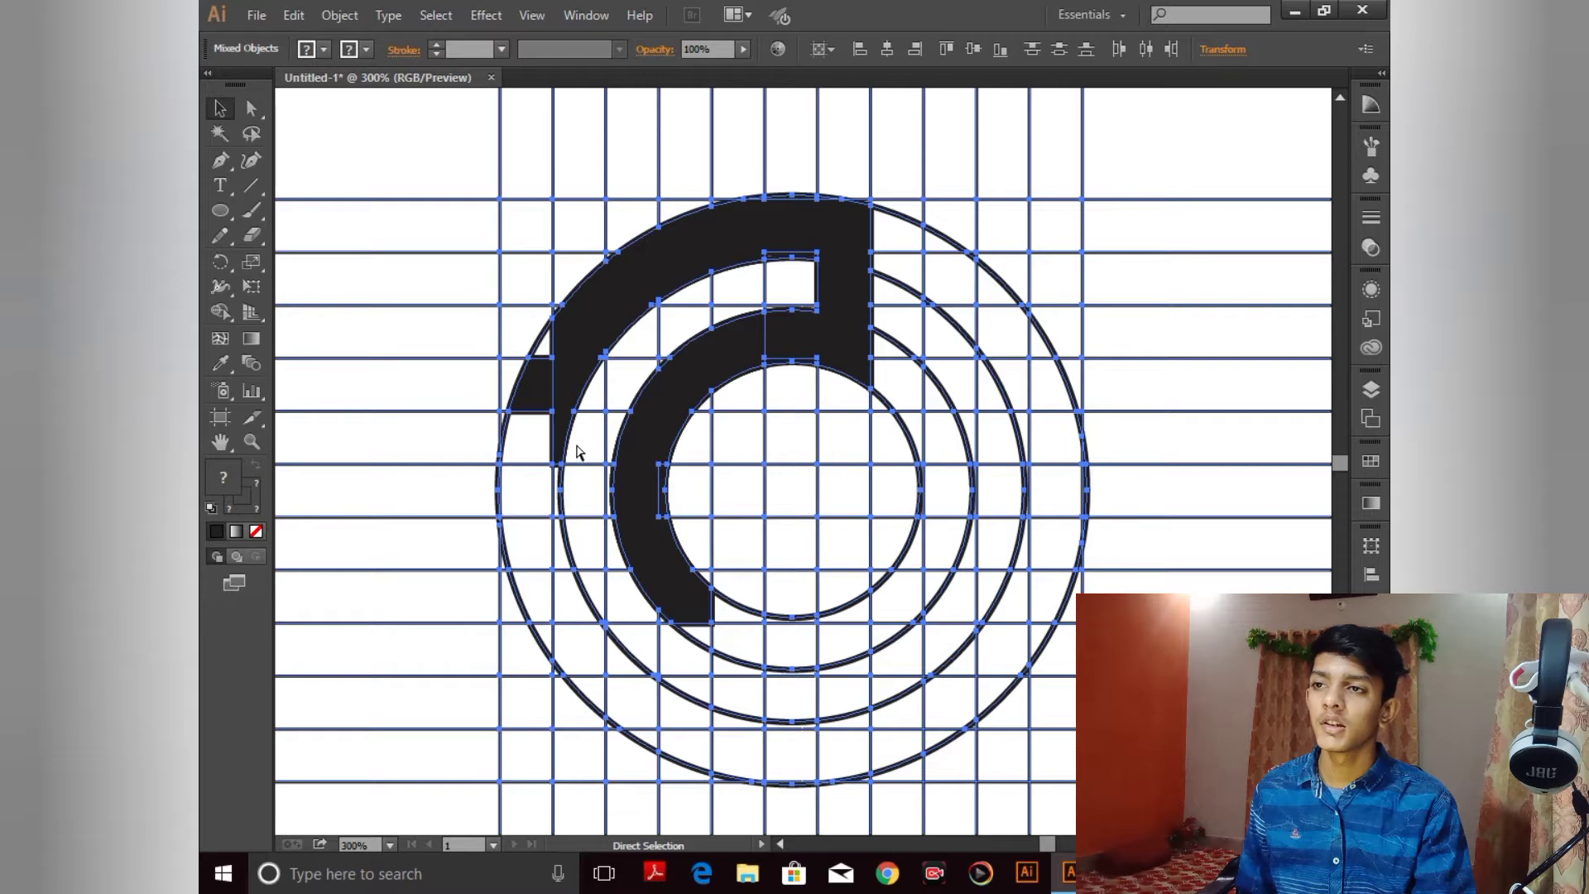
key("ctrl+z")
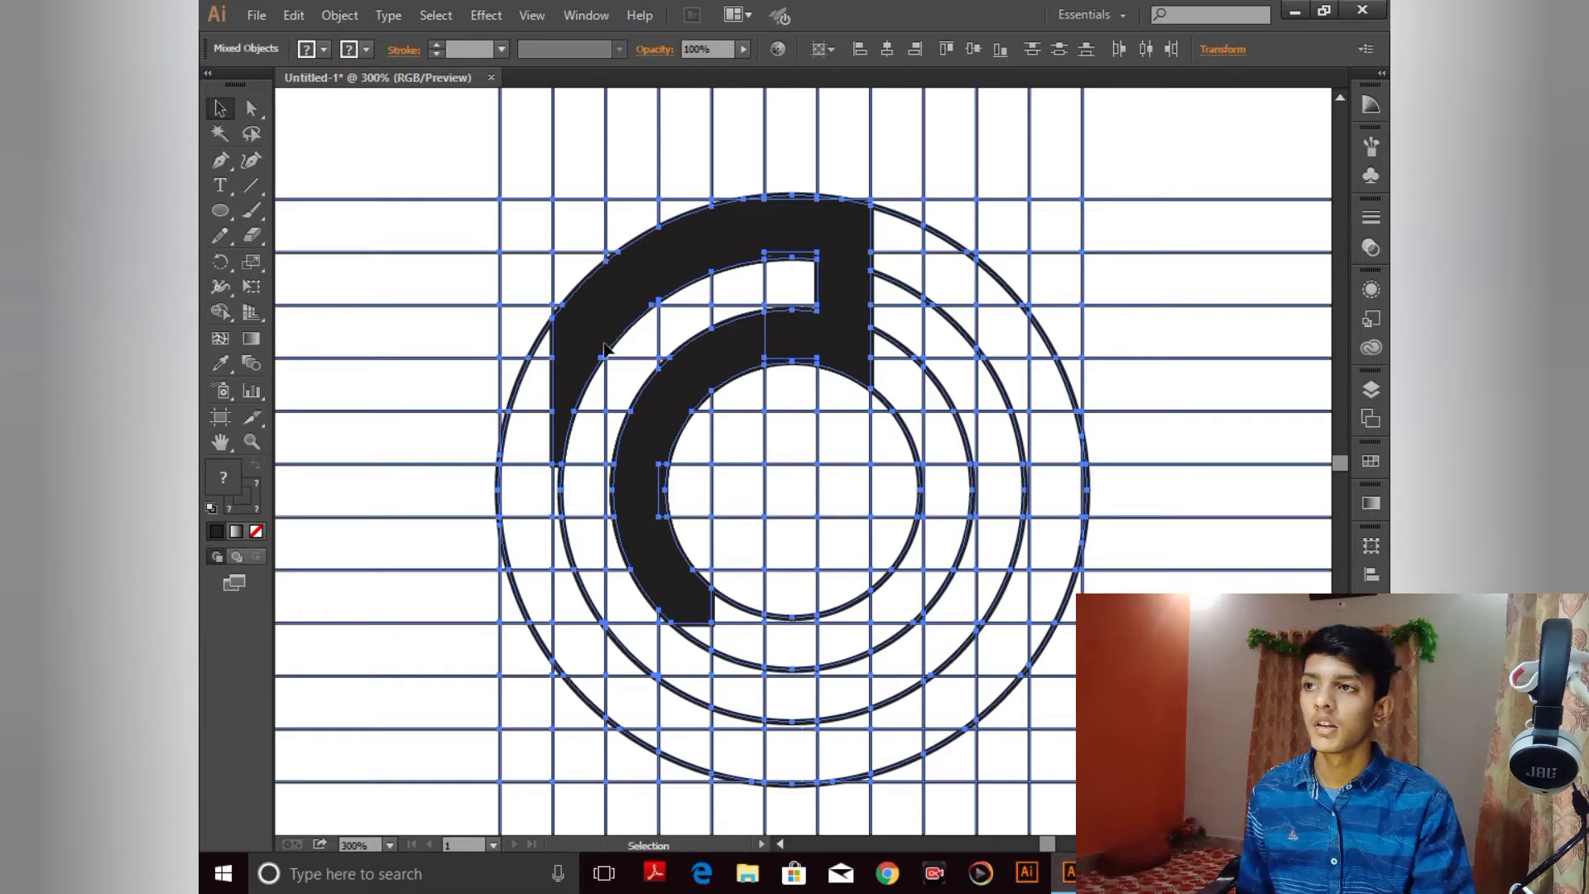
Step: Merge the outer band with Shape Builder from the existing upper arc around to vertical line 5, then up into the inner arc
left_click(220, 312)
mouse_move(583, 327)
left_mouse_down()
mouse_move(525, 393)
mouse_move(538, 360)
mouse_move(518, 479)
mouse_move(562, 510)
mouse_move(539, 638)
mouse_move(567, 657)
left_mouse_up()
mouse_move(553, 556)
left_mouse_down()
mouse_move(588, 646)
mouse_move(634, 699)
left_mouse_up()
mouse_move(566, 646)
left_mouse_down()
mouse_move(622, 721)
mouse_move(684, 700)
left_mouse_up()
mouse_move(681, 642)
left_mouse_down()
mouse_move(682, 590)
mouse_move(673, 683)
mouse_move(687, 580)
left_mouse_up()
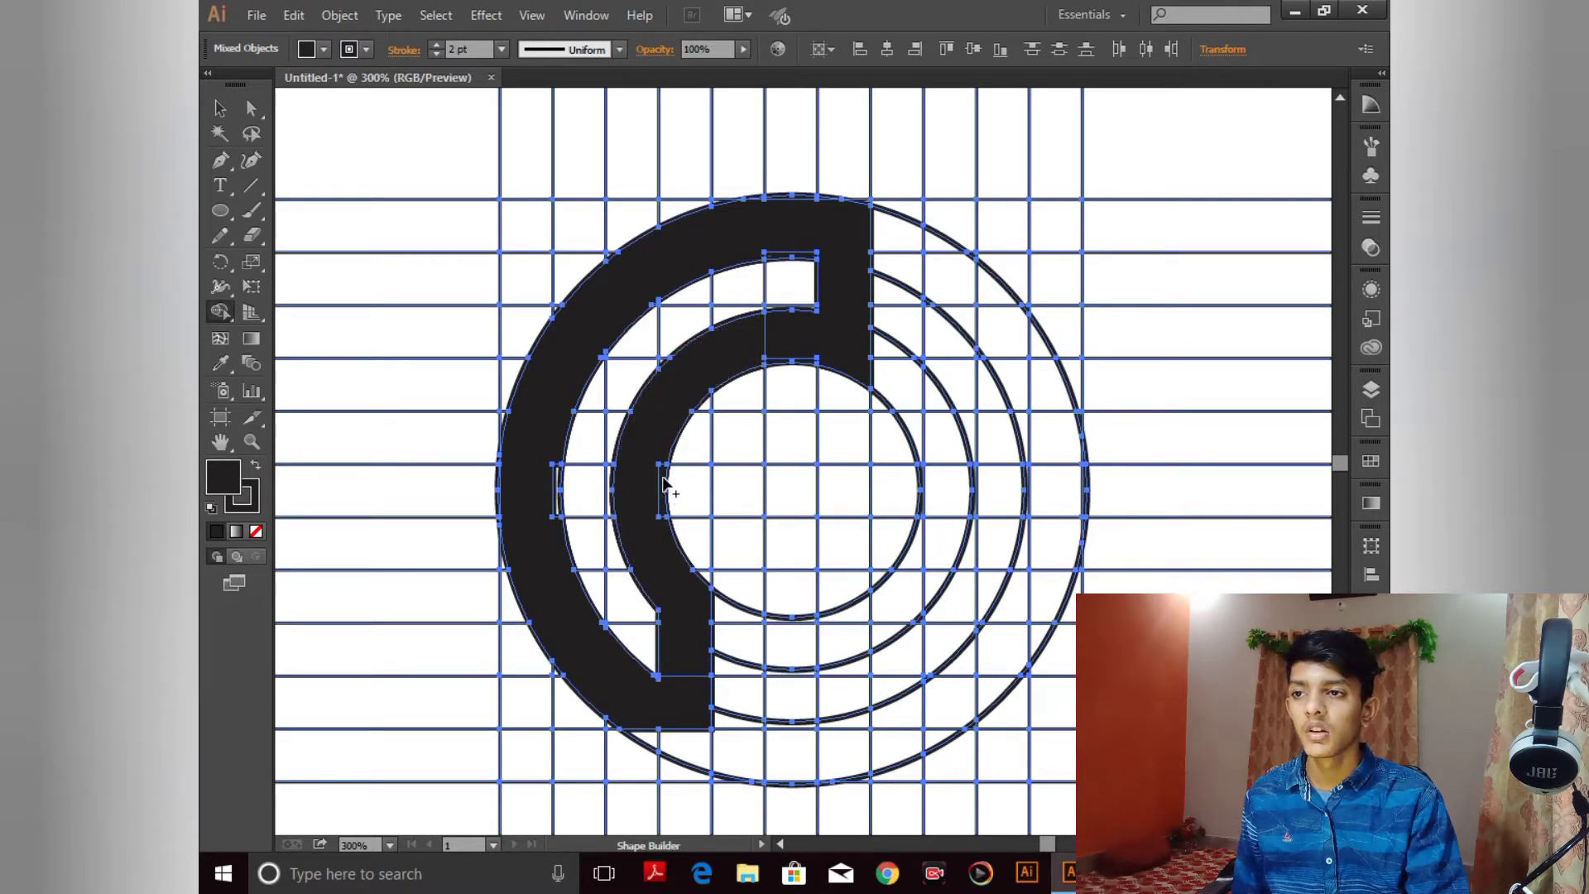
Step: Merge the leftover inner-arc cell between vertical lines 6 and 7 and the thin slivers along the arcs into the logo shape
left_click(557, 489)
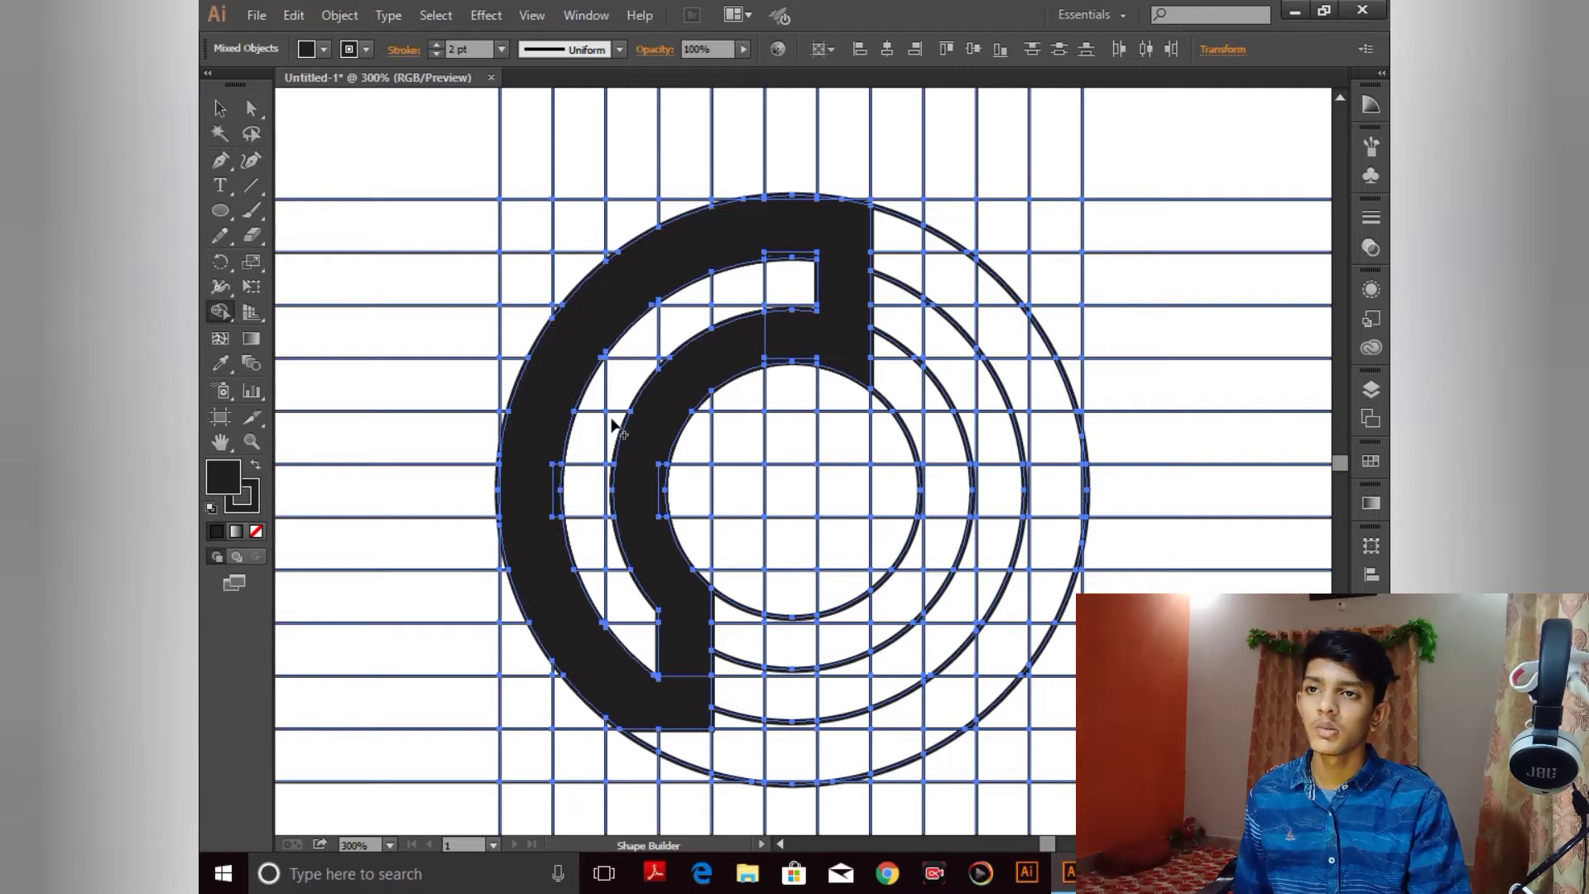
left_click_drag(797, 354, 749, 365)
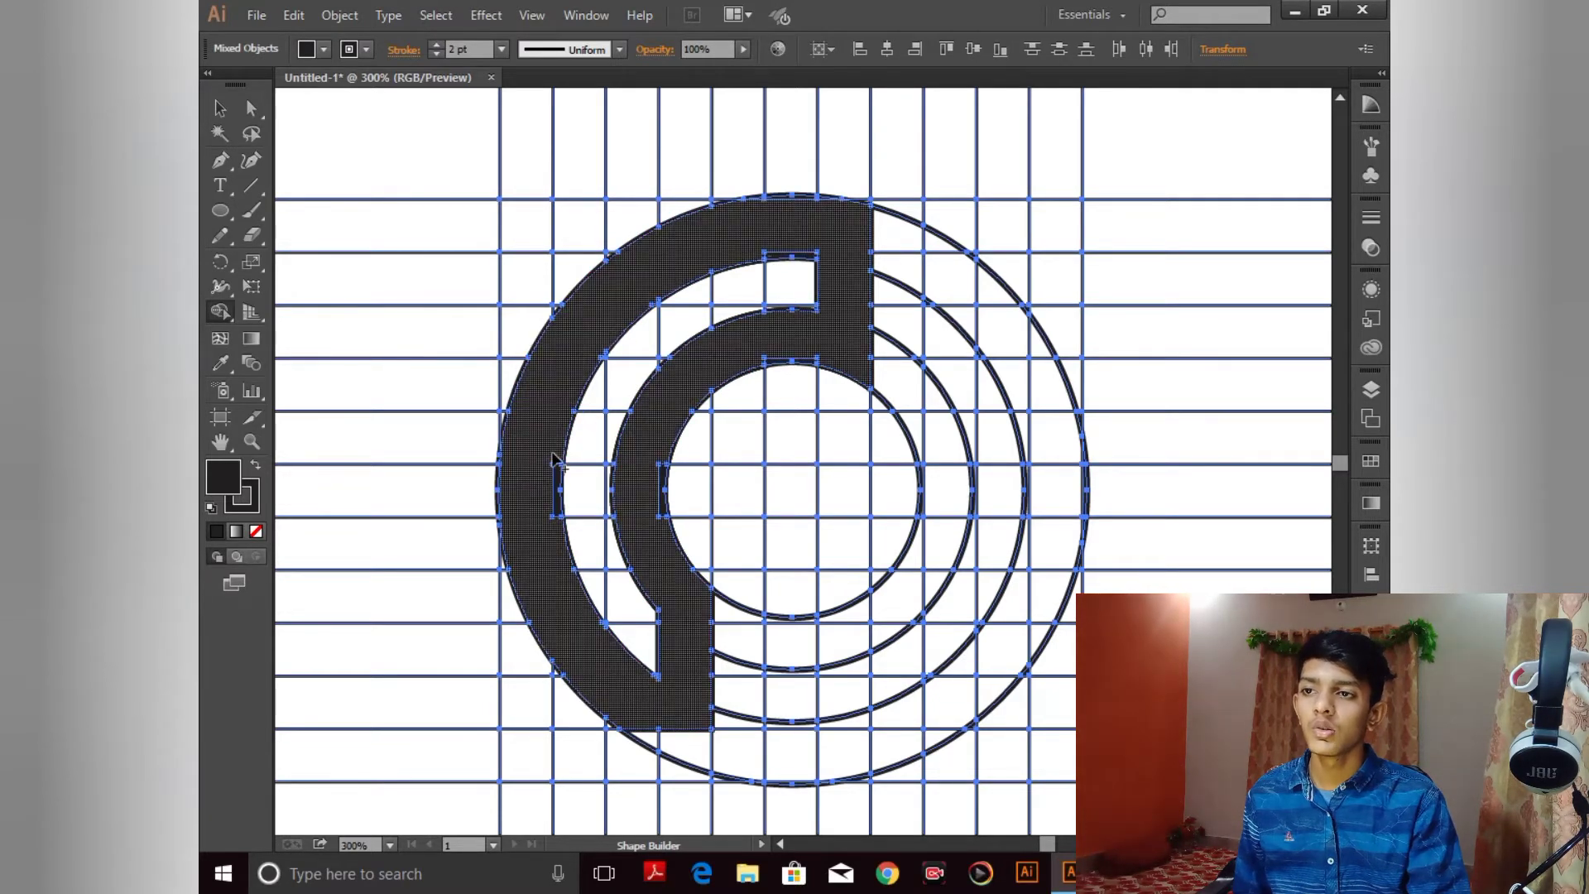
key("ctrl+plus")
key("ctrl+plus")
key("ctrl+plus")
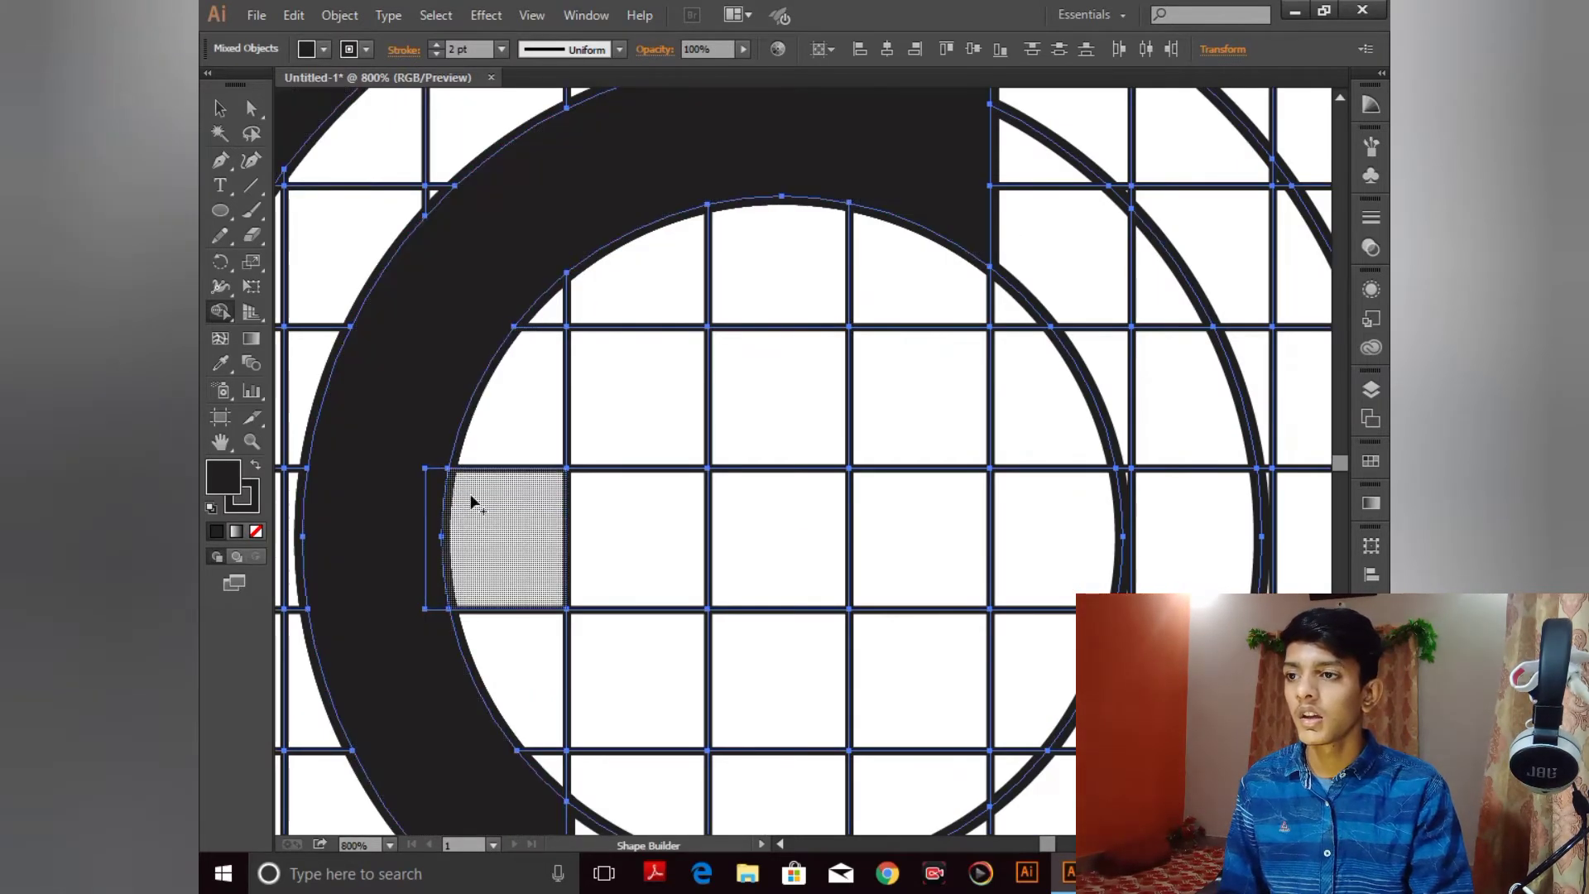
left_click(427, 507)
scroll(695, 315, "up", 5)
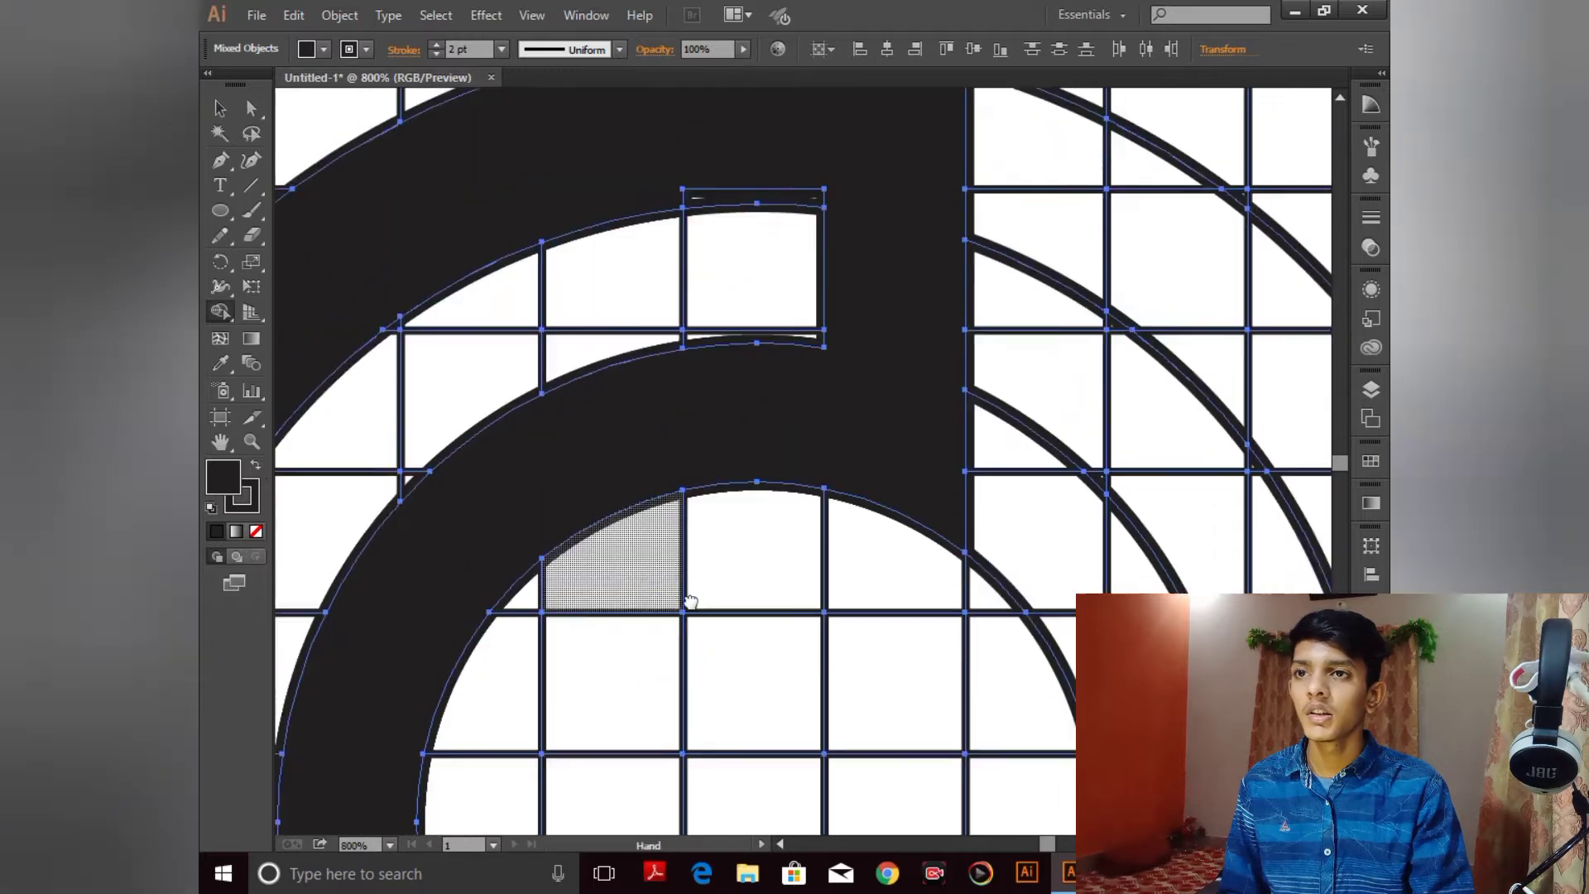
left_click(752, 354)
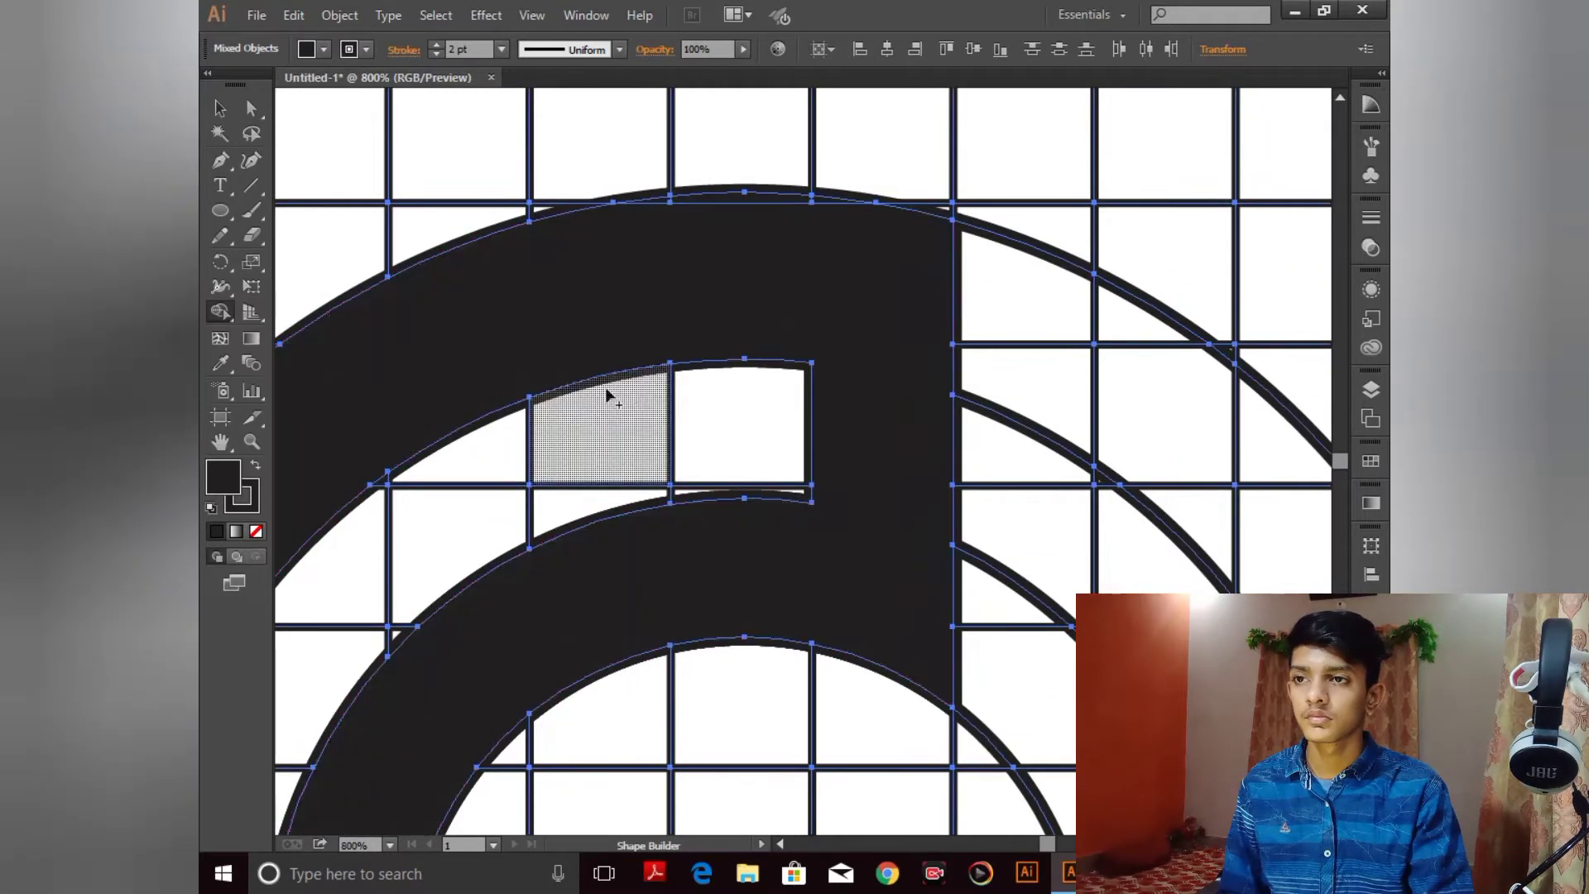
scroll(709, 361, "left", 5)
left_click(1047, 464)
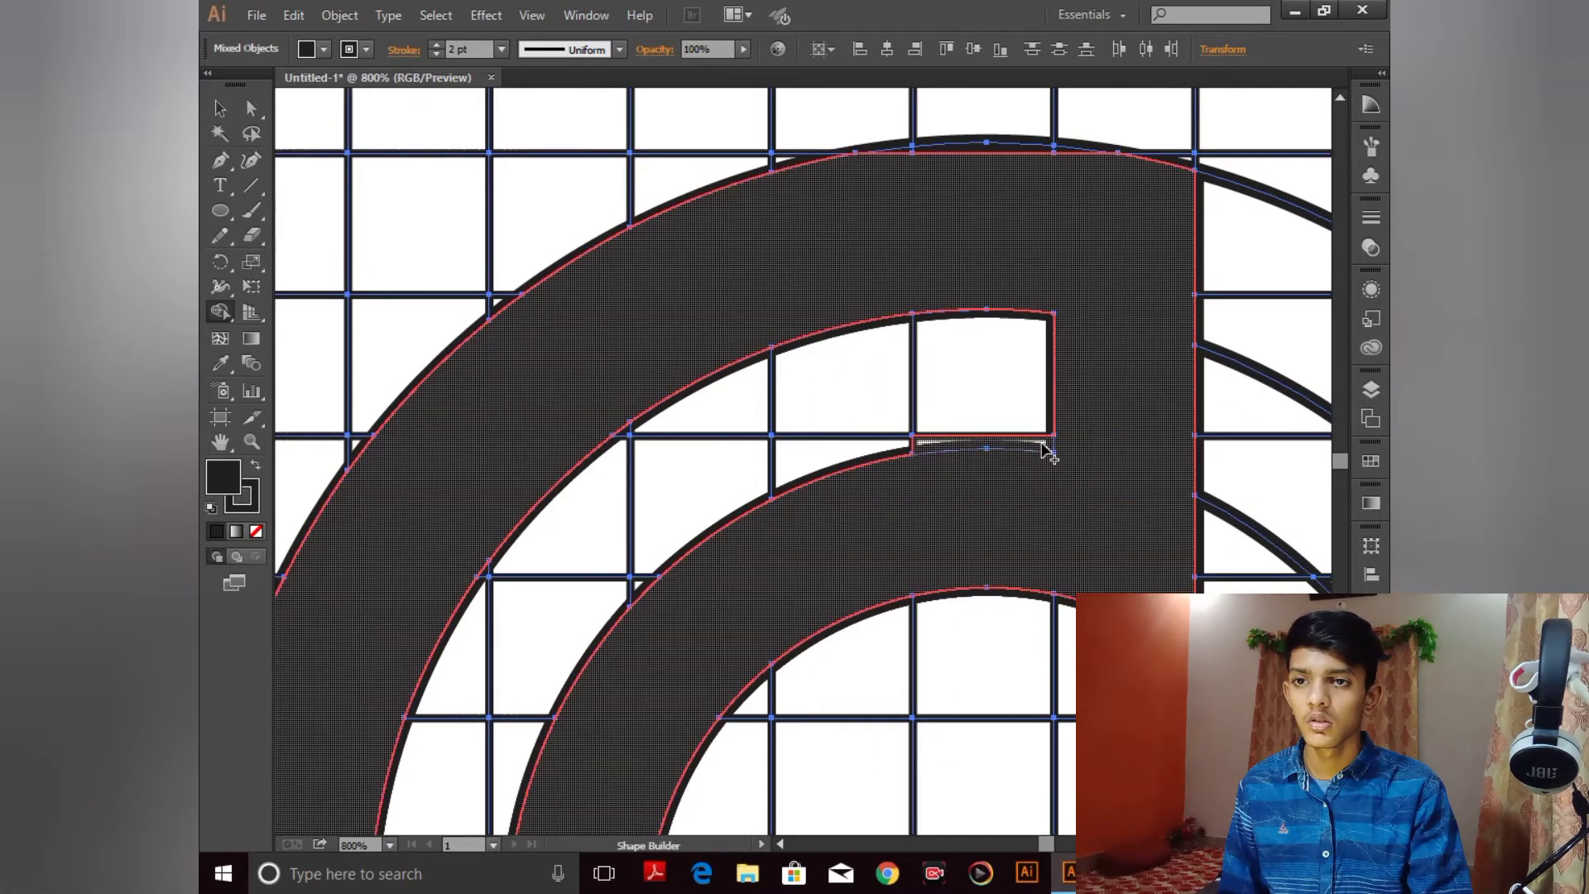
left_click_drag(744, 603, 930, 326)
scroll(685, 577, "down", 2)
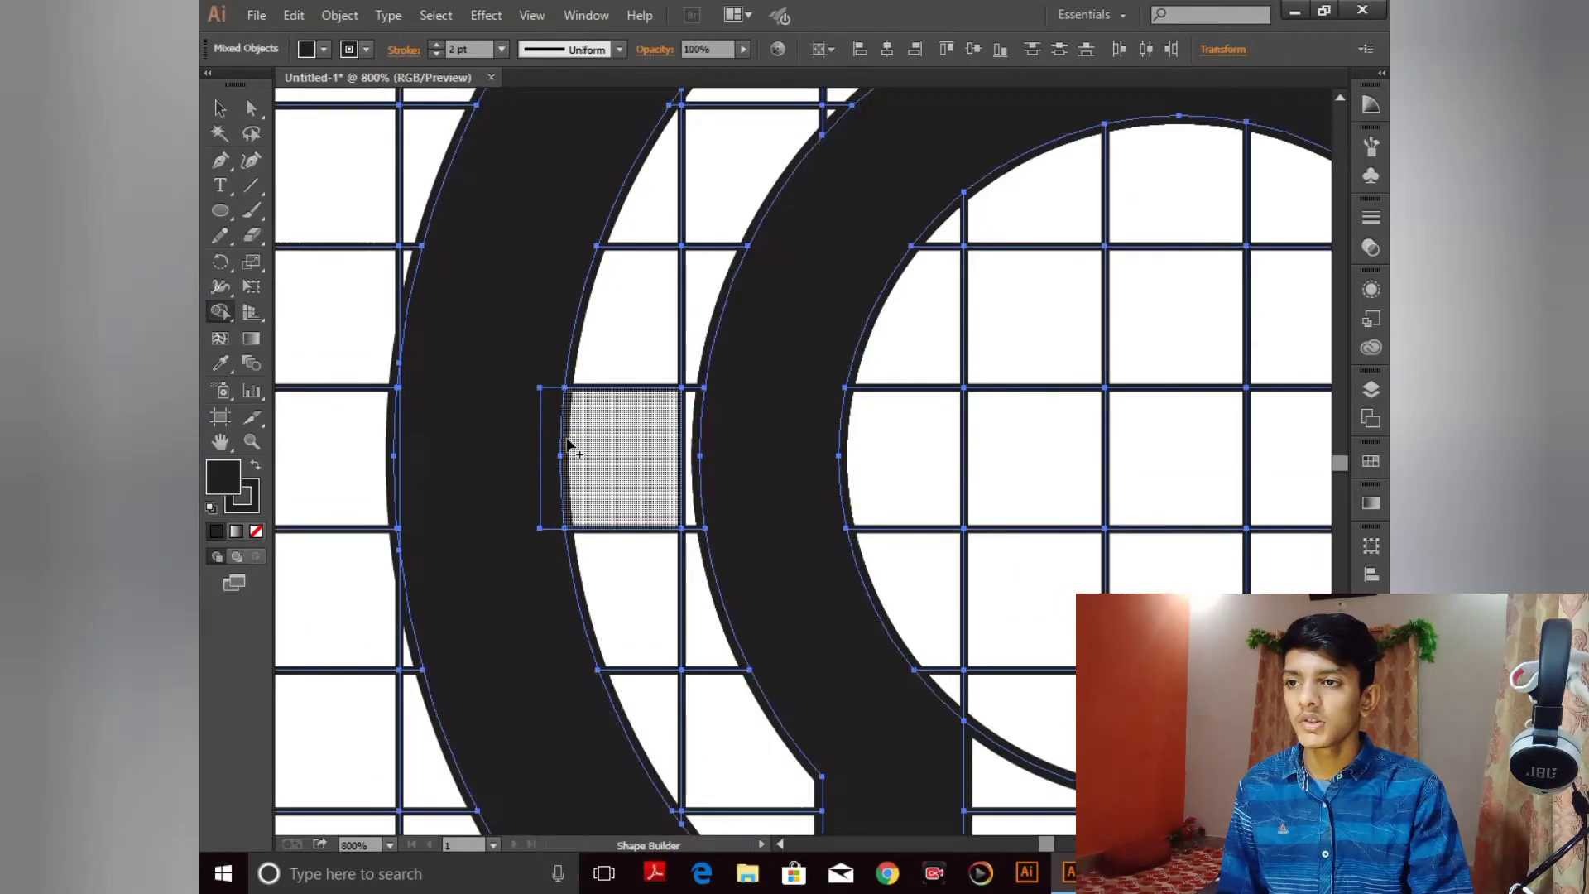
scroll(643, 586, "down", 5)
scroll(643, 585, "right", 3)
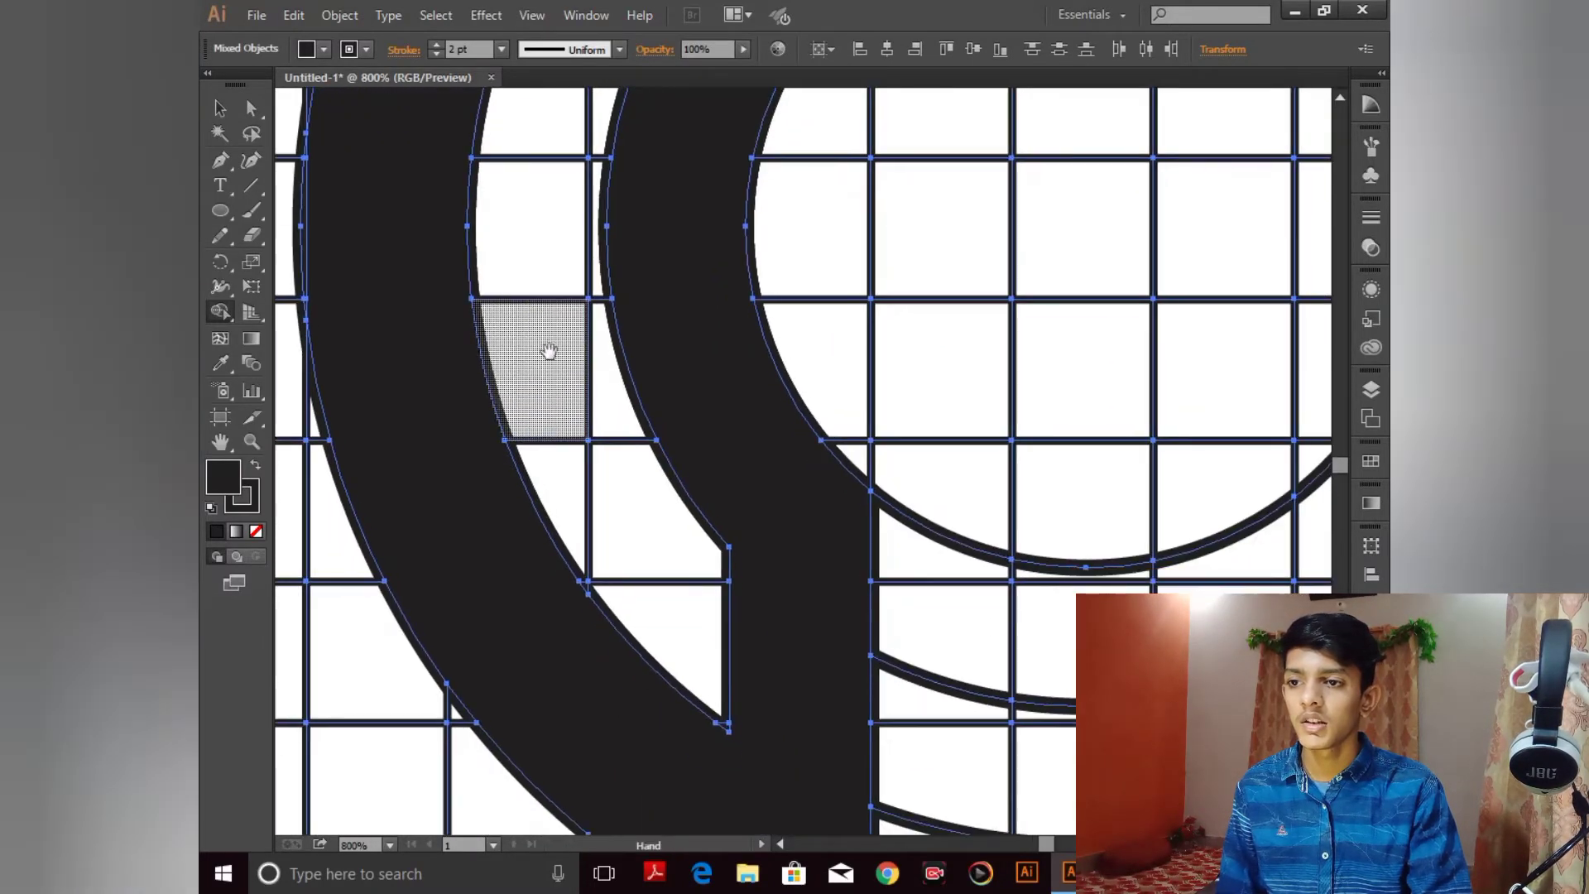
Step: Move the merged logo shape off the grid to the empty area at the artboard's upper right
key("ctrl+minus")
key("ctrl+minus")
key("ctrl+minus")
key("ctrl+minus")
key("ctrl+minus")
key("ctrl+minus")
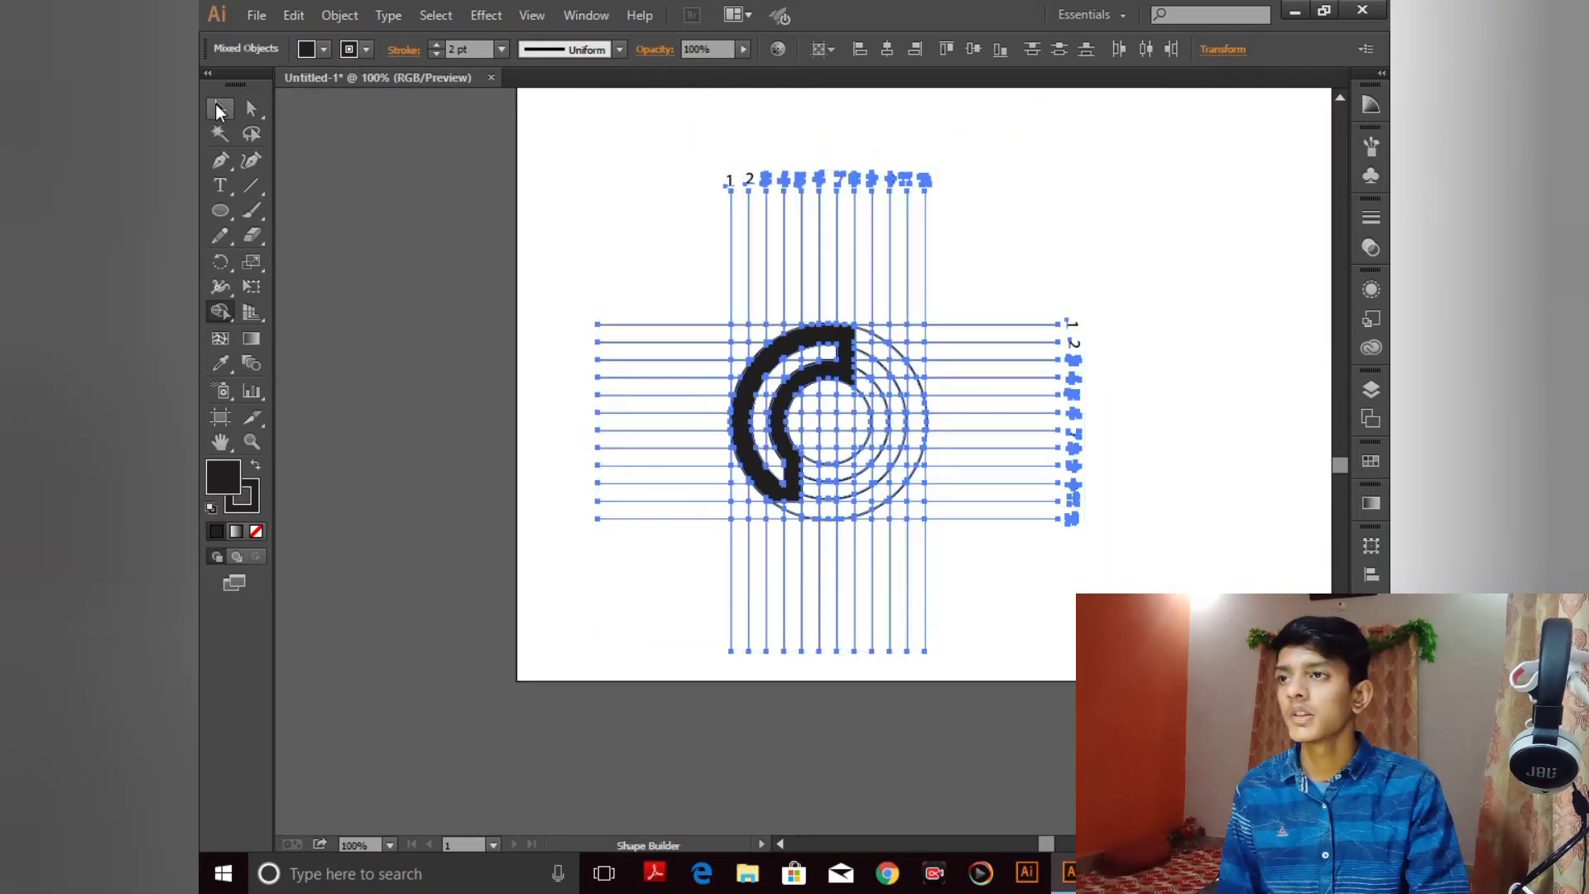
left_click(220, 109)
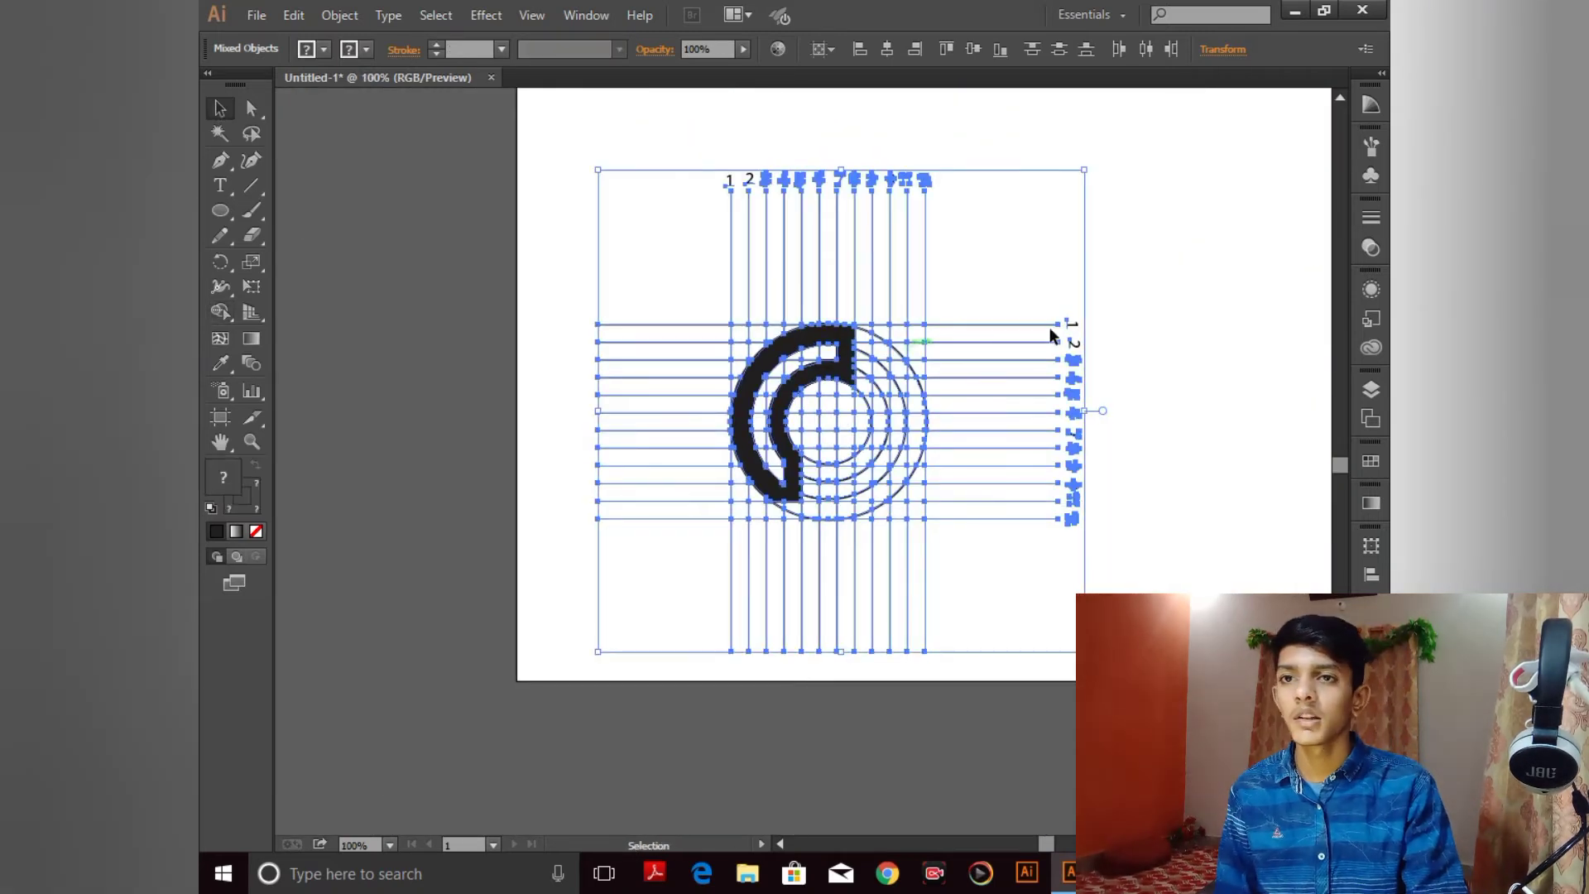
left_click(1135, 330)
left_click_drag(869, 329, 1225, 239)
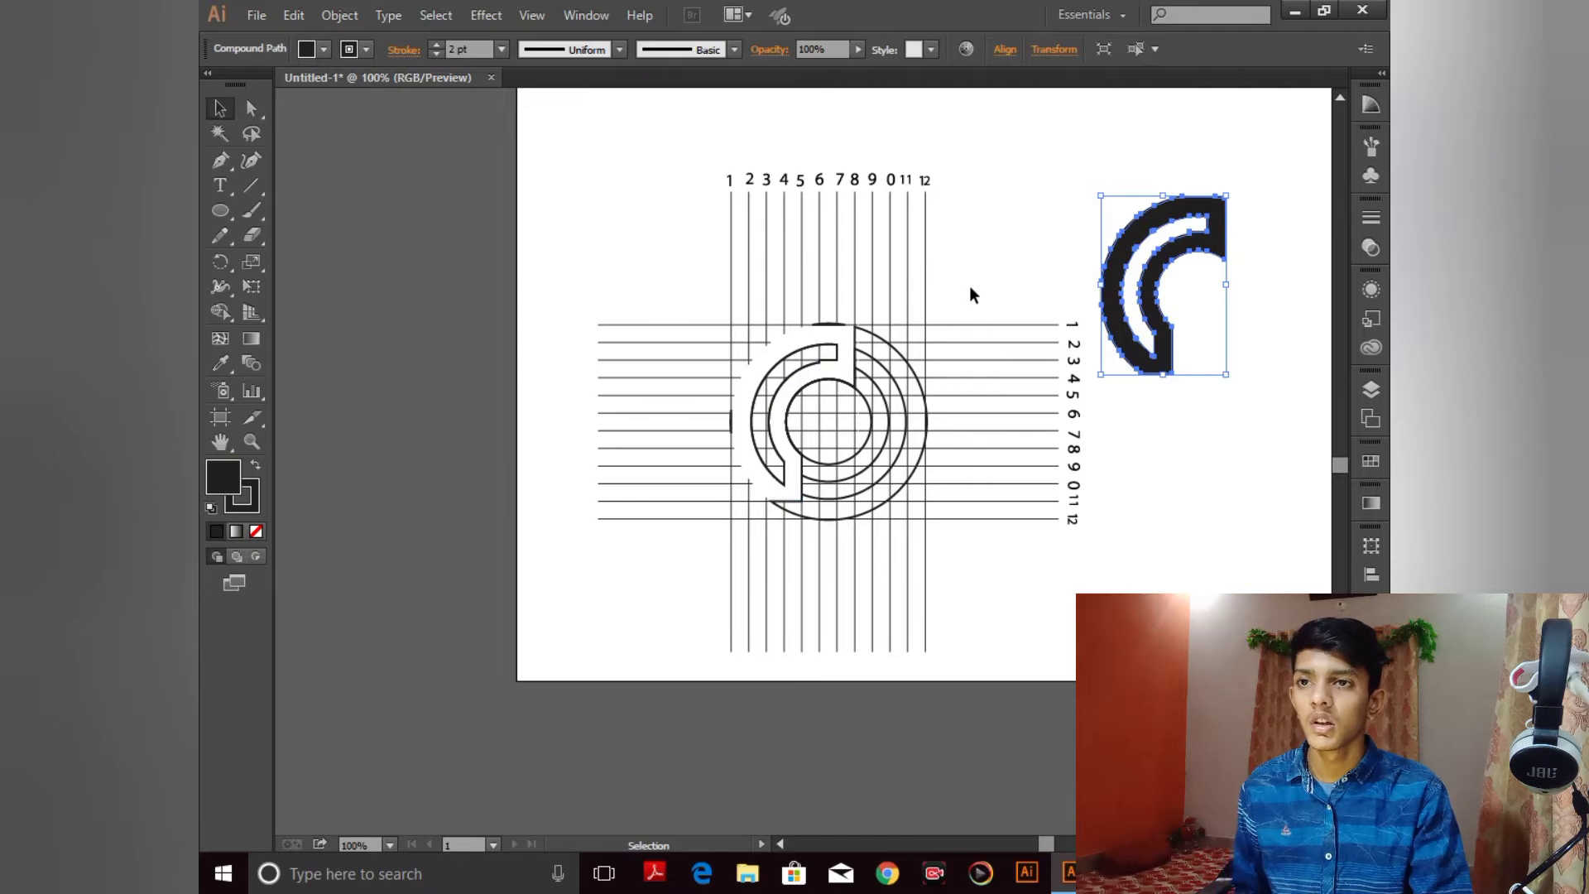
left_click(1020, 249)
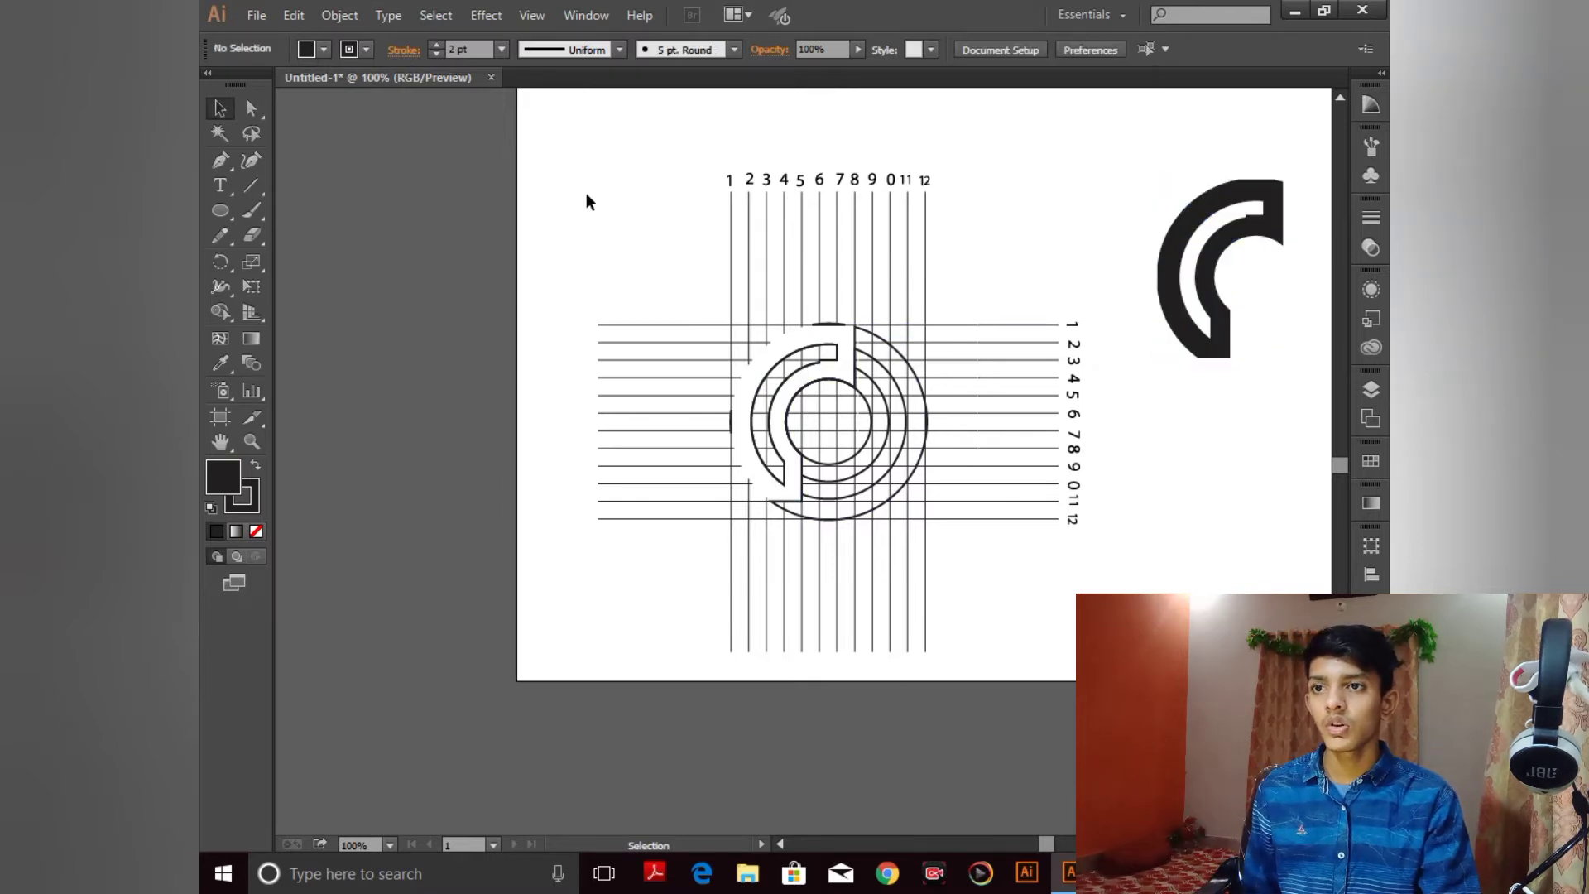
Step: Try to move the grid lines and circles off the artboard without their numbers
left_click_drag(996, 538, 992, 488)
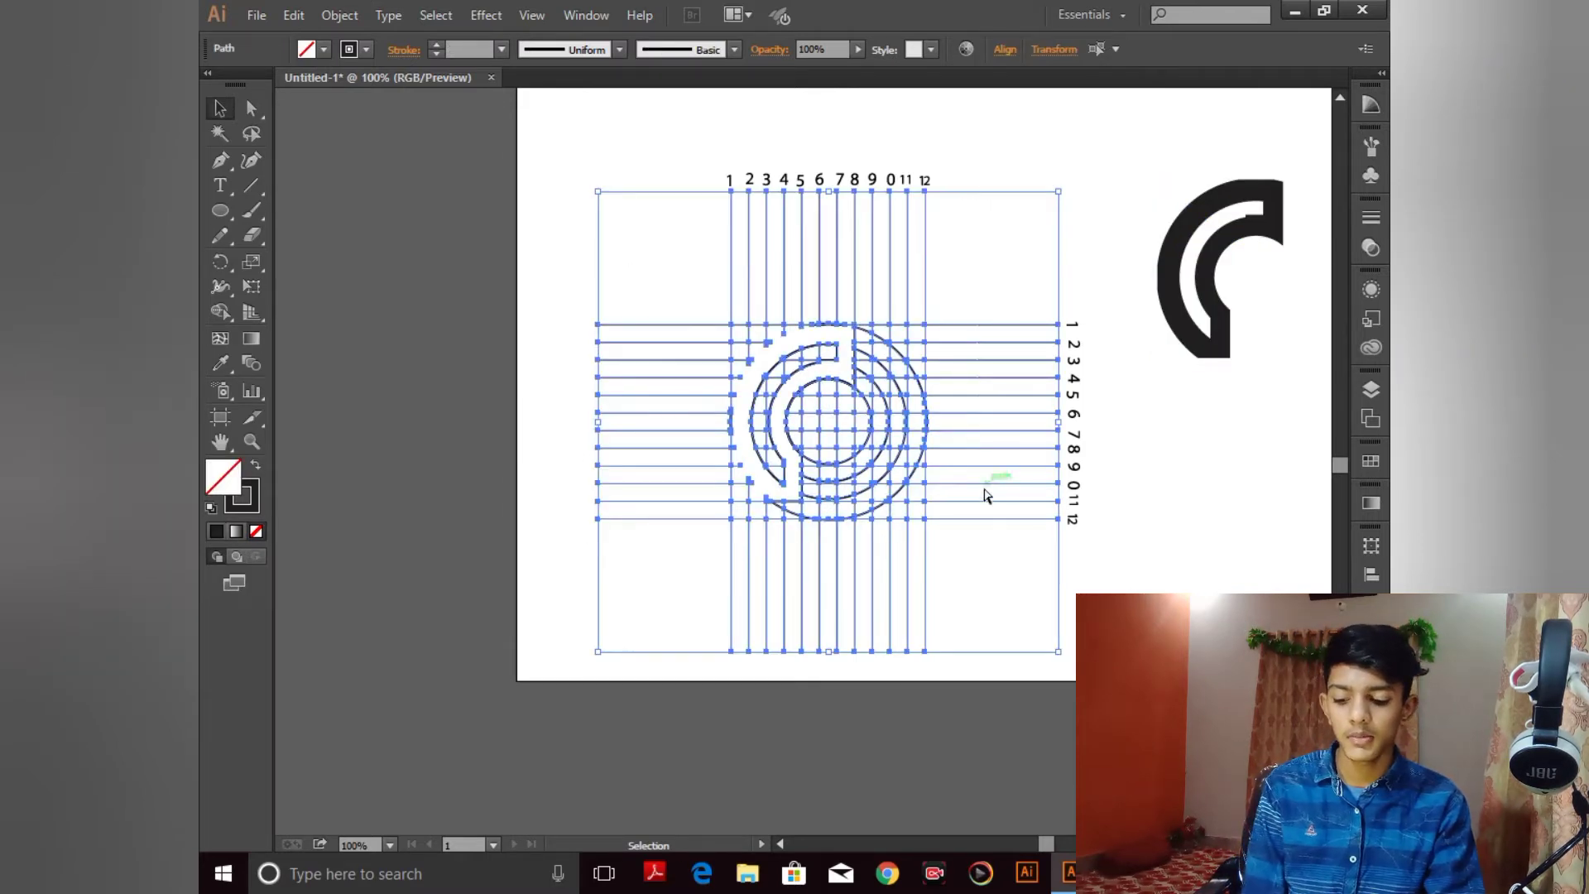
key("ctrl+minus")
key("ctrl+minus")
key("ctrl+minus")
left_click_drag(823, 426, 661, 518)
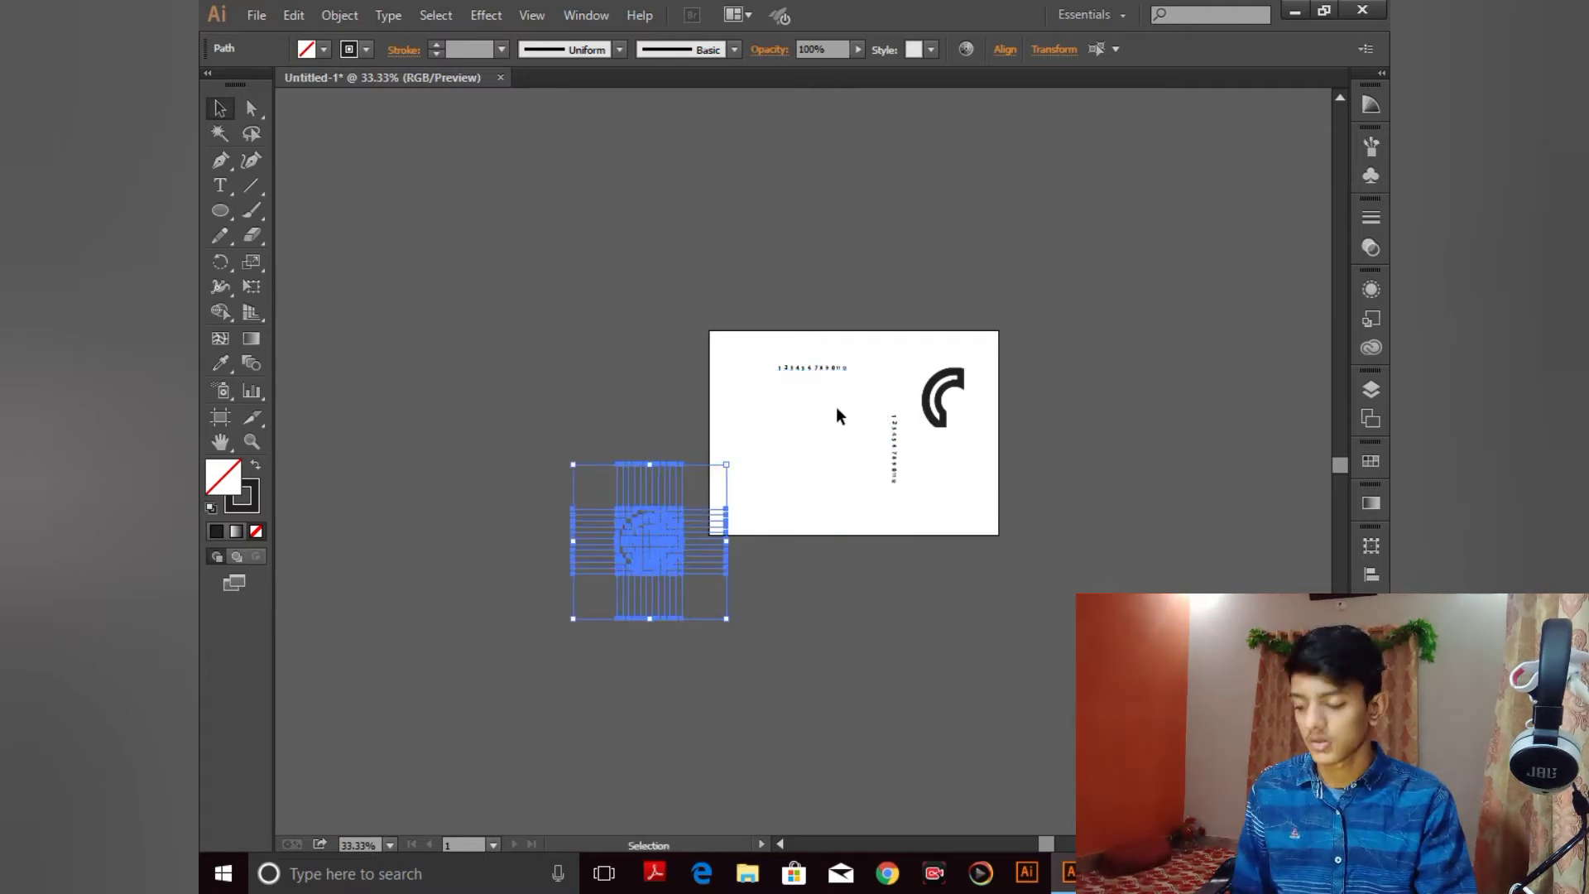
left_click(894, 422)
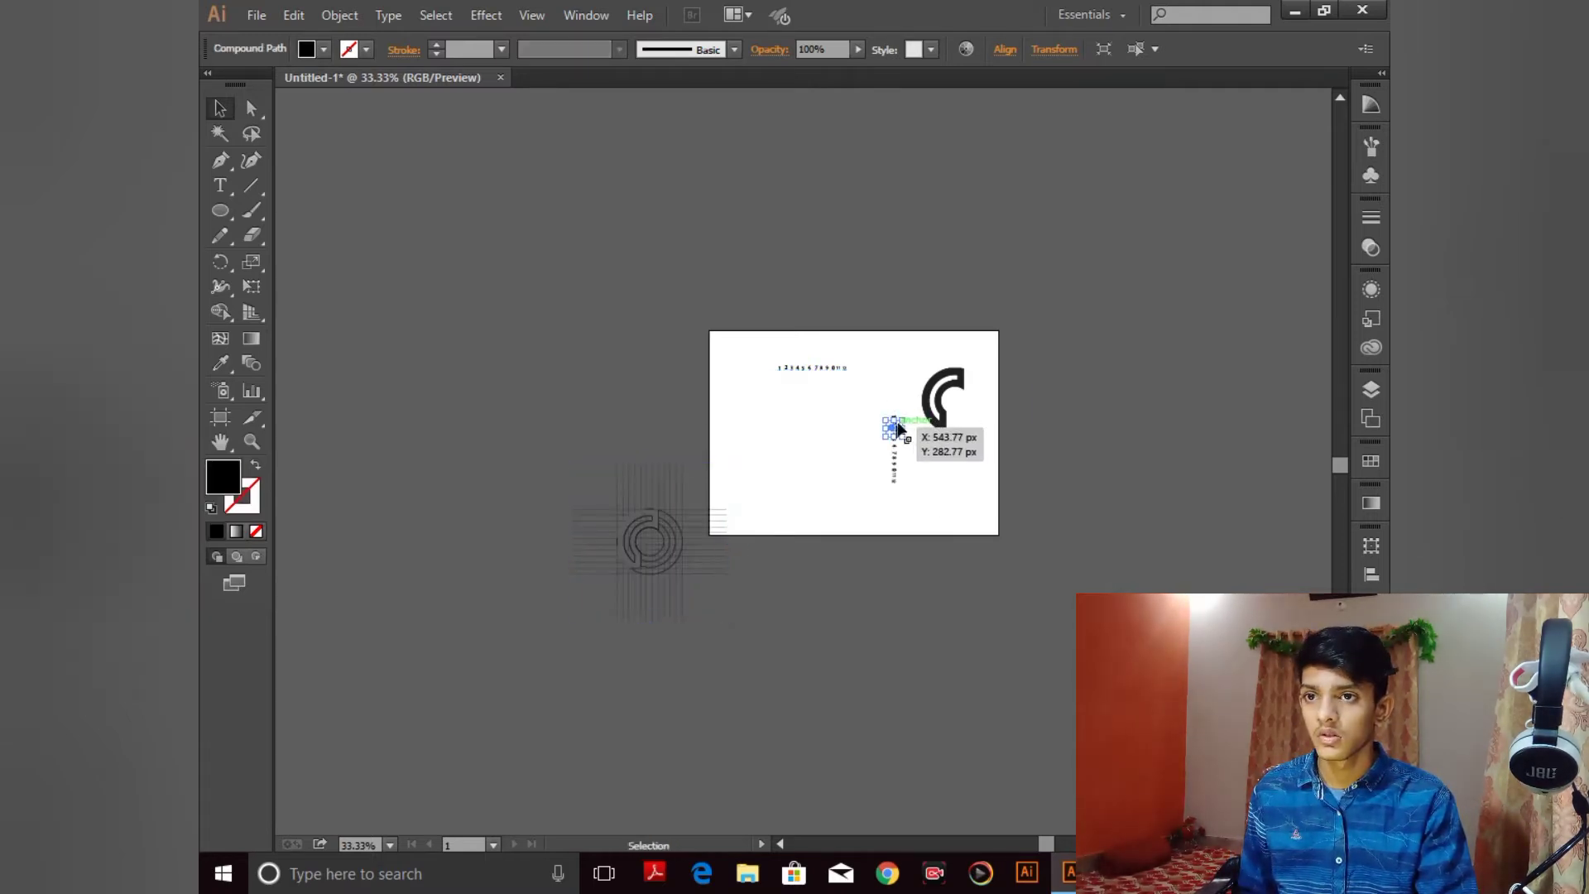
left_click(893, 343)
key("ctrl+z")
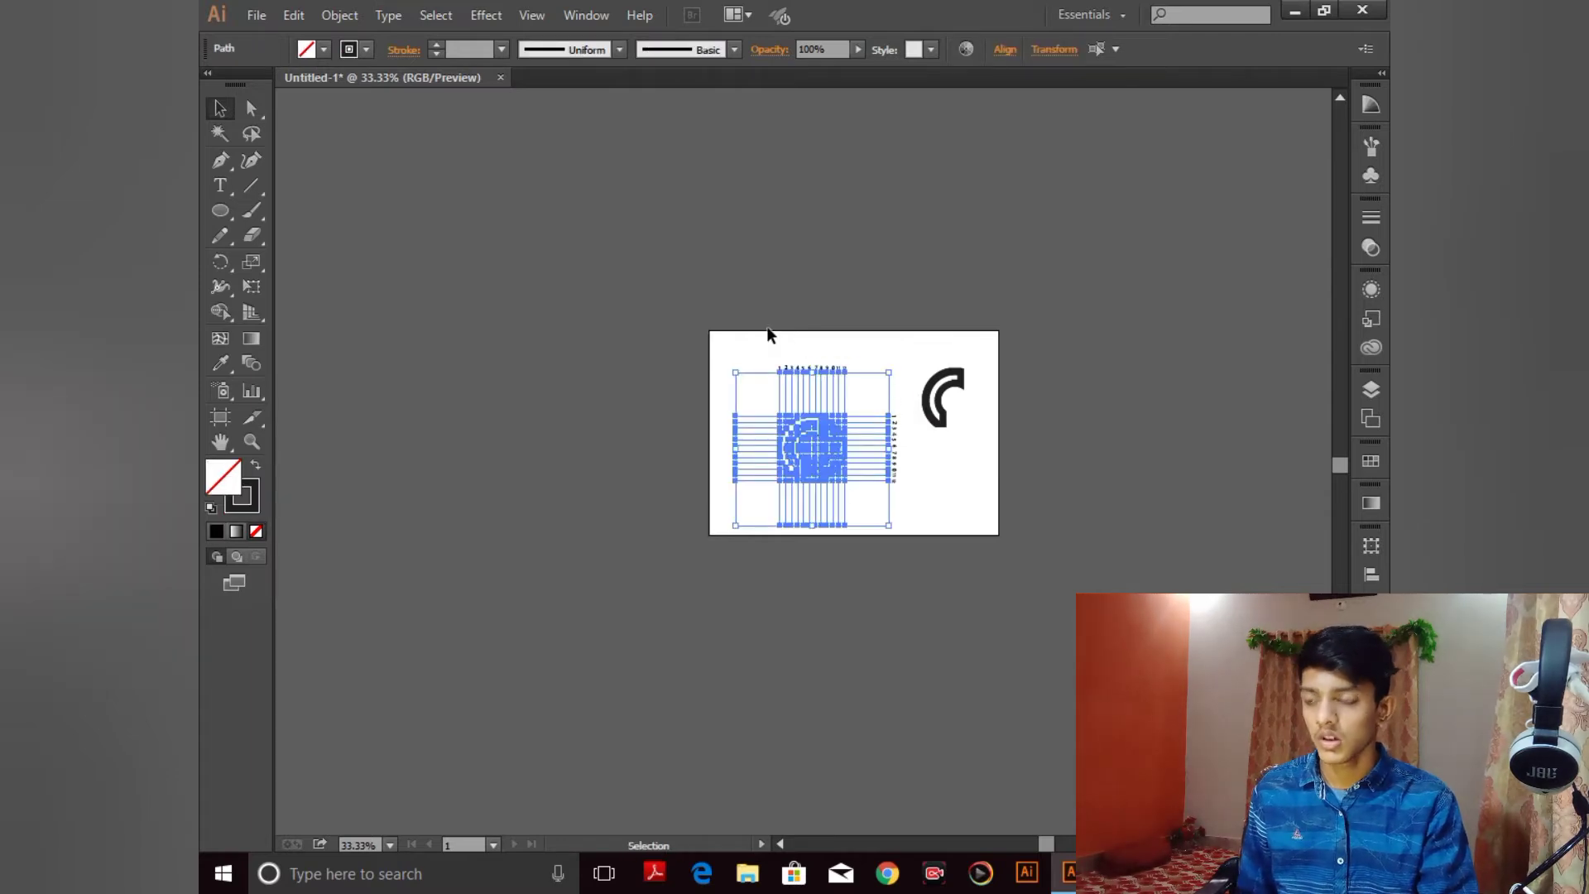
Step: Move the grid lines, circles and line numbers together off the artboard, leaving the logo shape in place
left_click(942, 400, "shift")
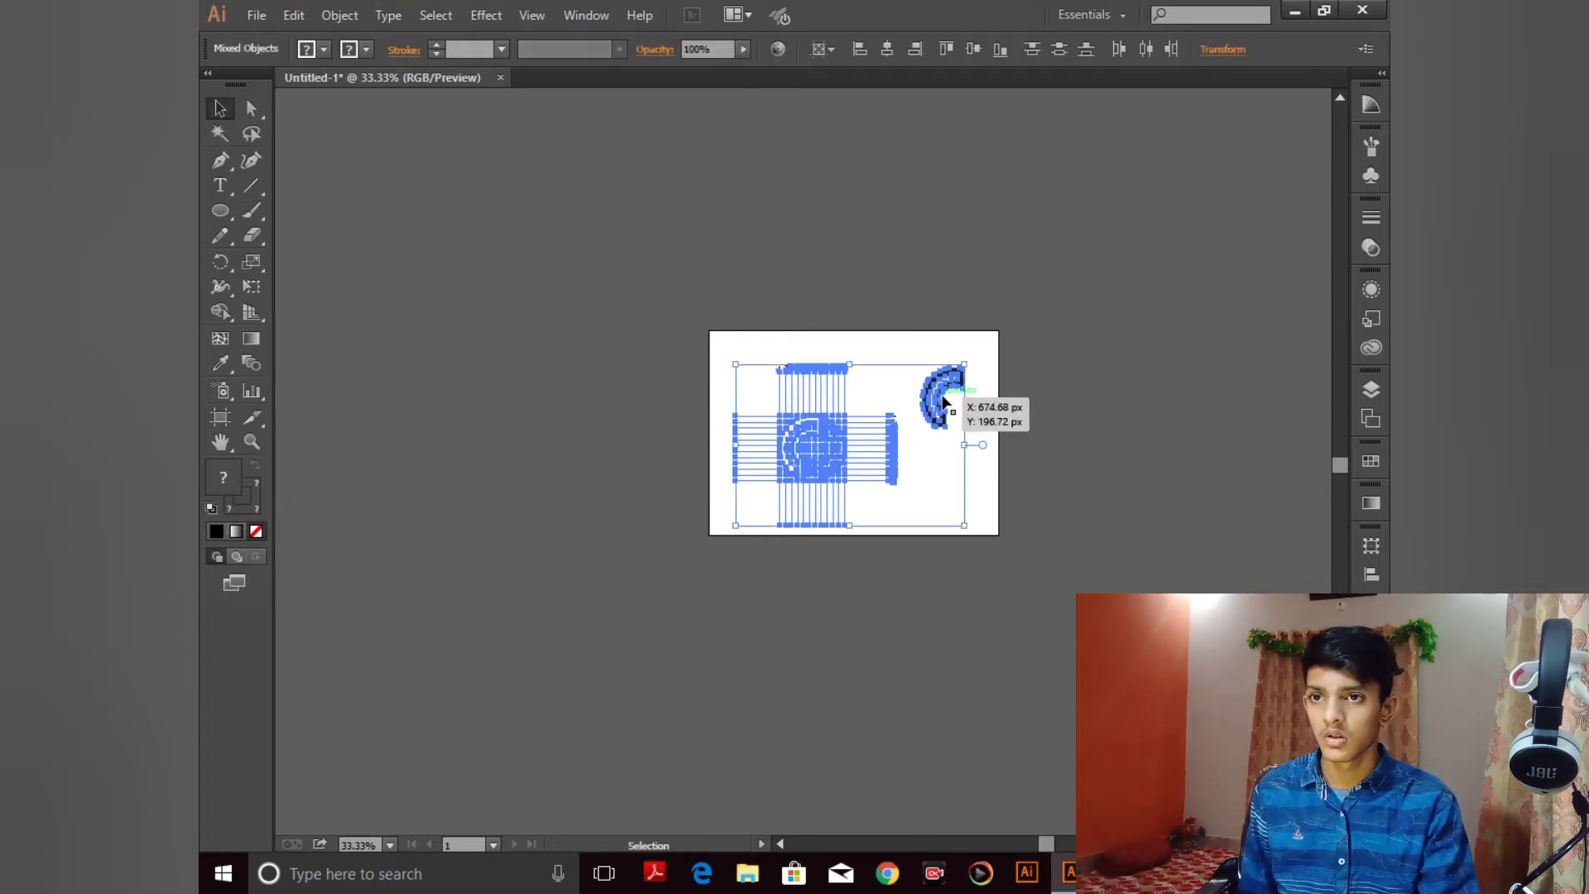
left_click(976, 398)
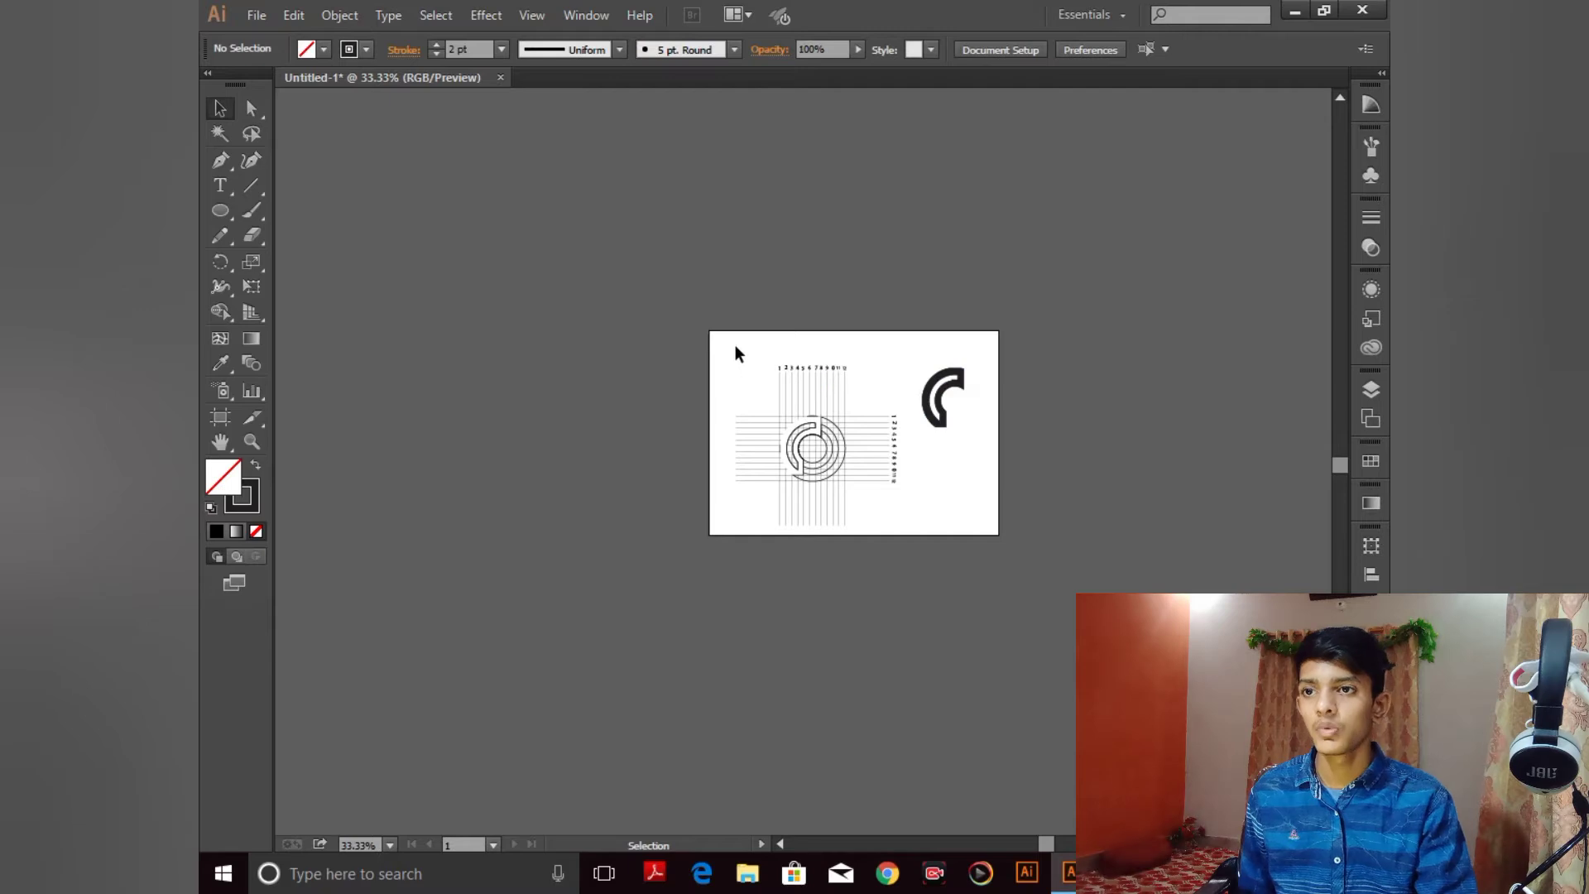
left_click_drag(736, 347, 902, 517)
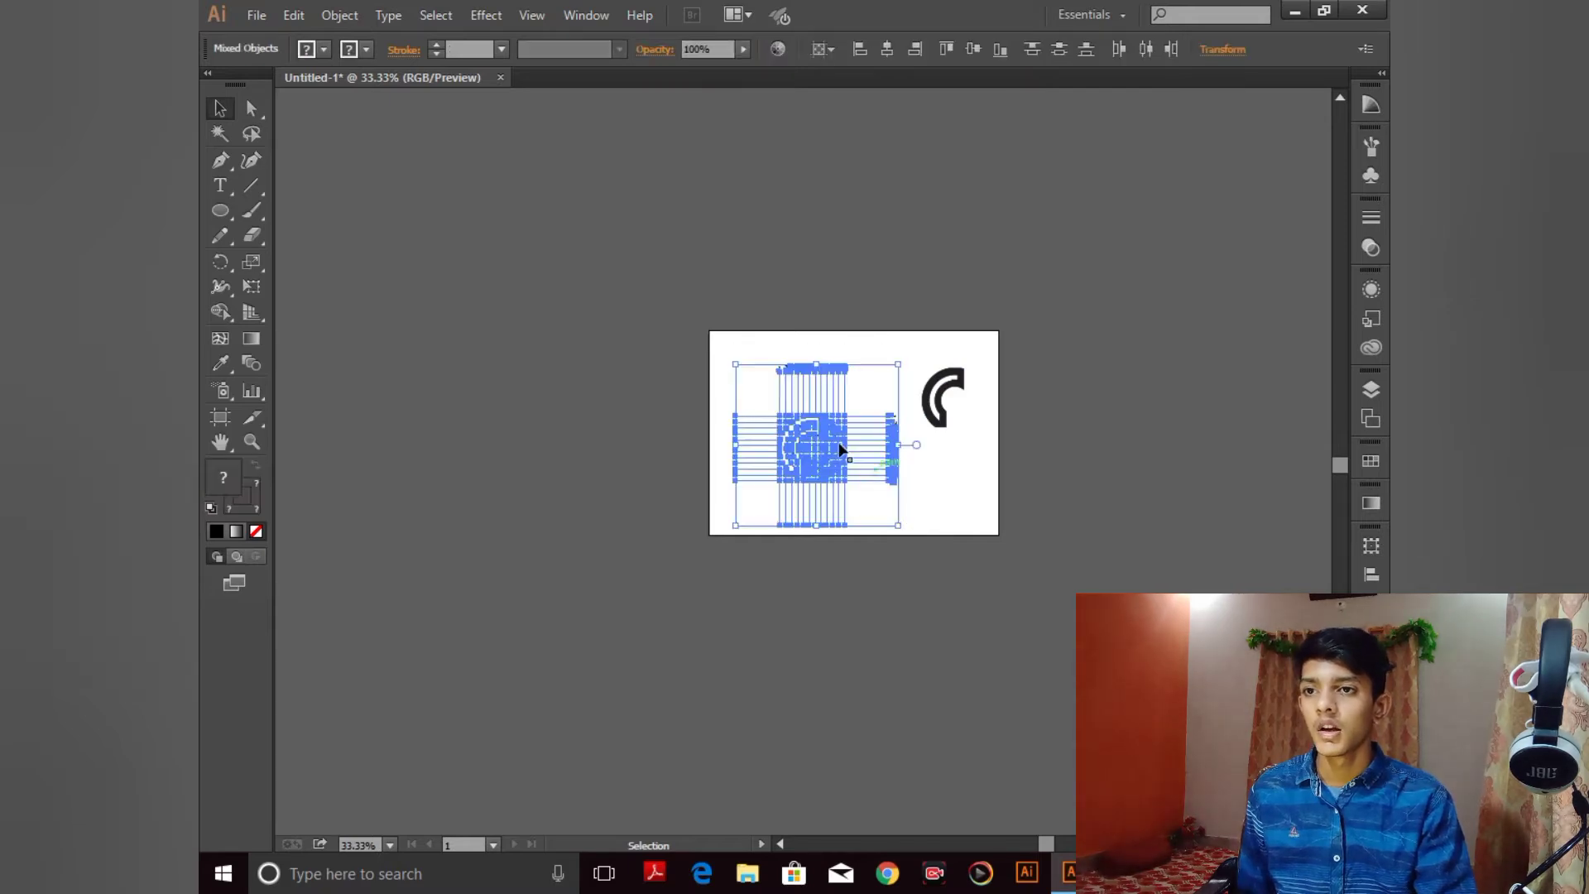
left_click_drag(840, 450, 608, 538)
Step: Fit the artboard in view and move the logo shape to near its center
left_click(944, 377)
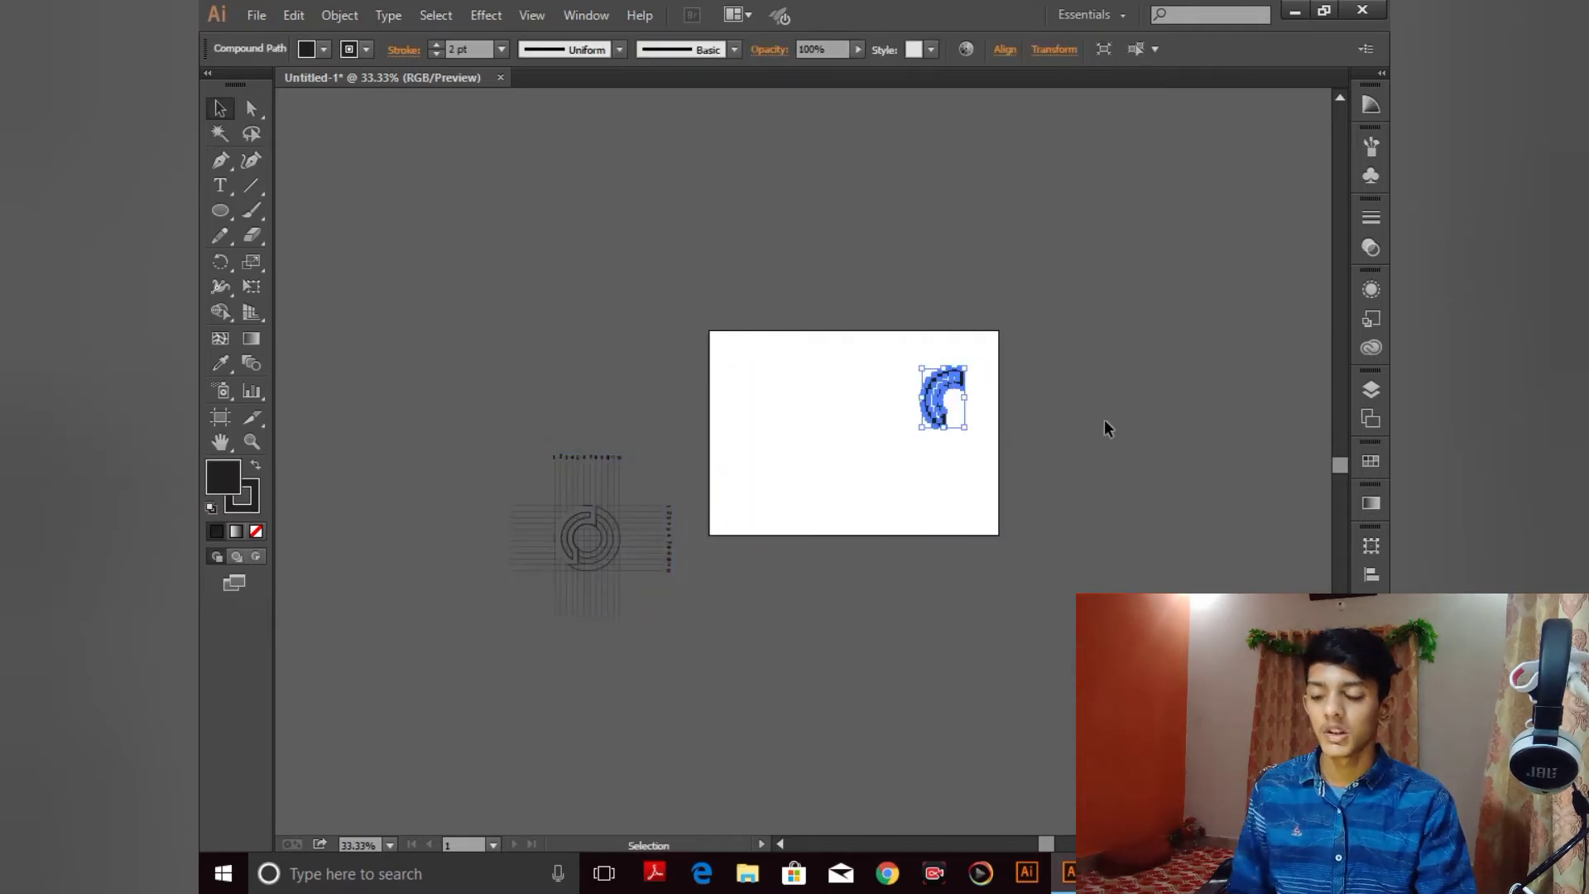
key("ctrl+minus")
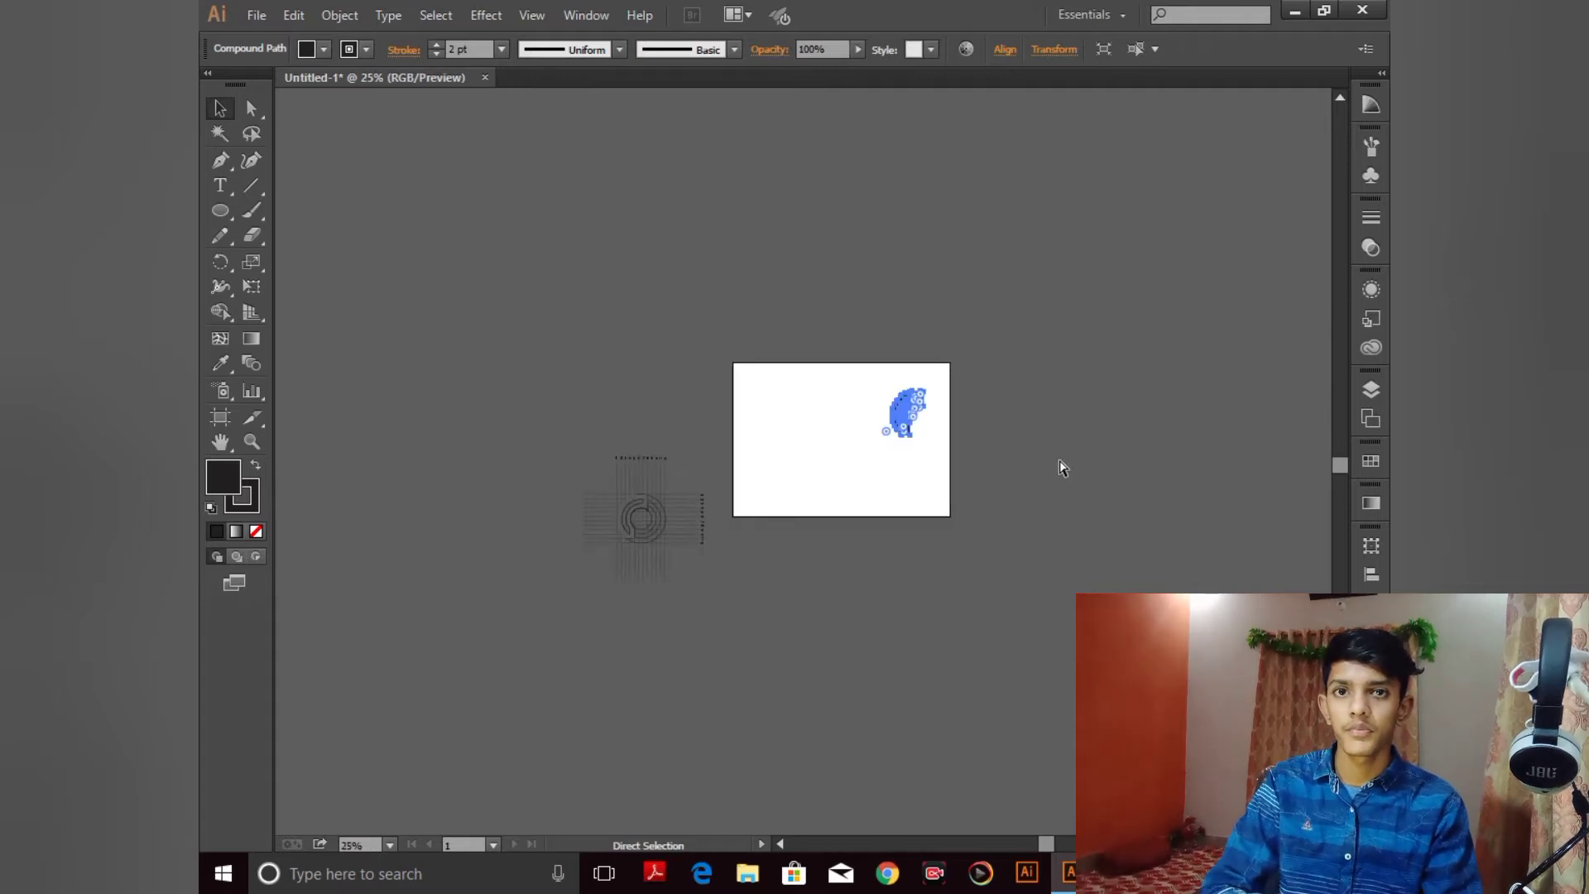
key("ctrl+0")
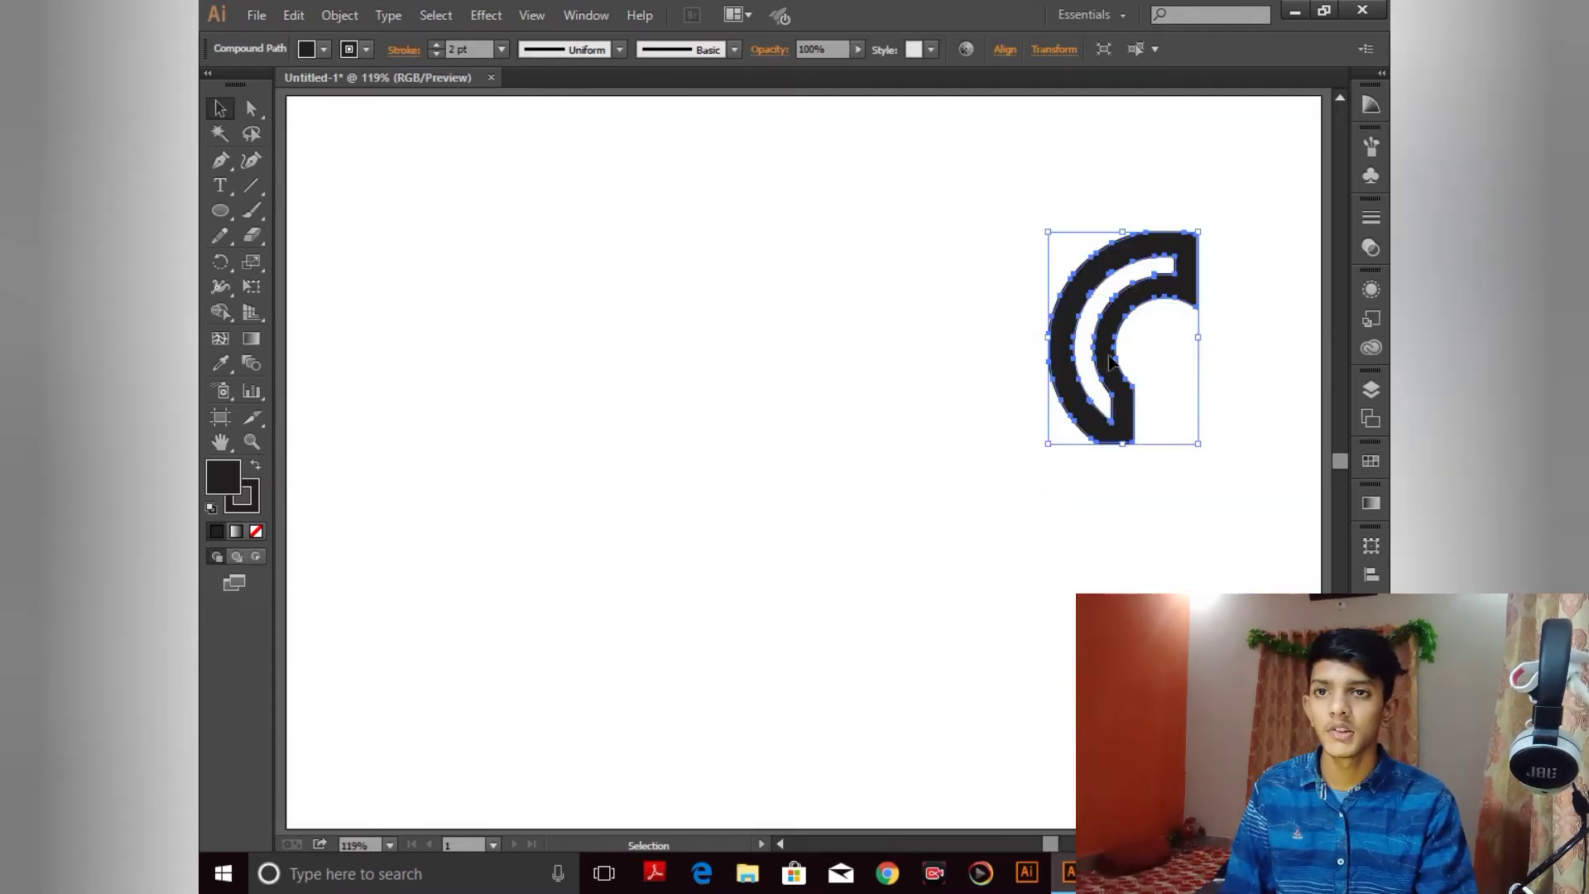
left_click_drag(1118, 333, 749, 332)
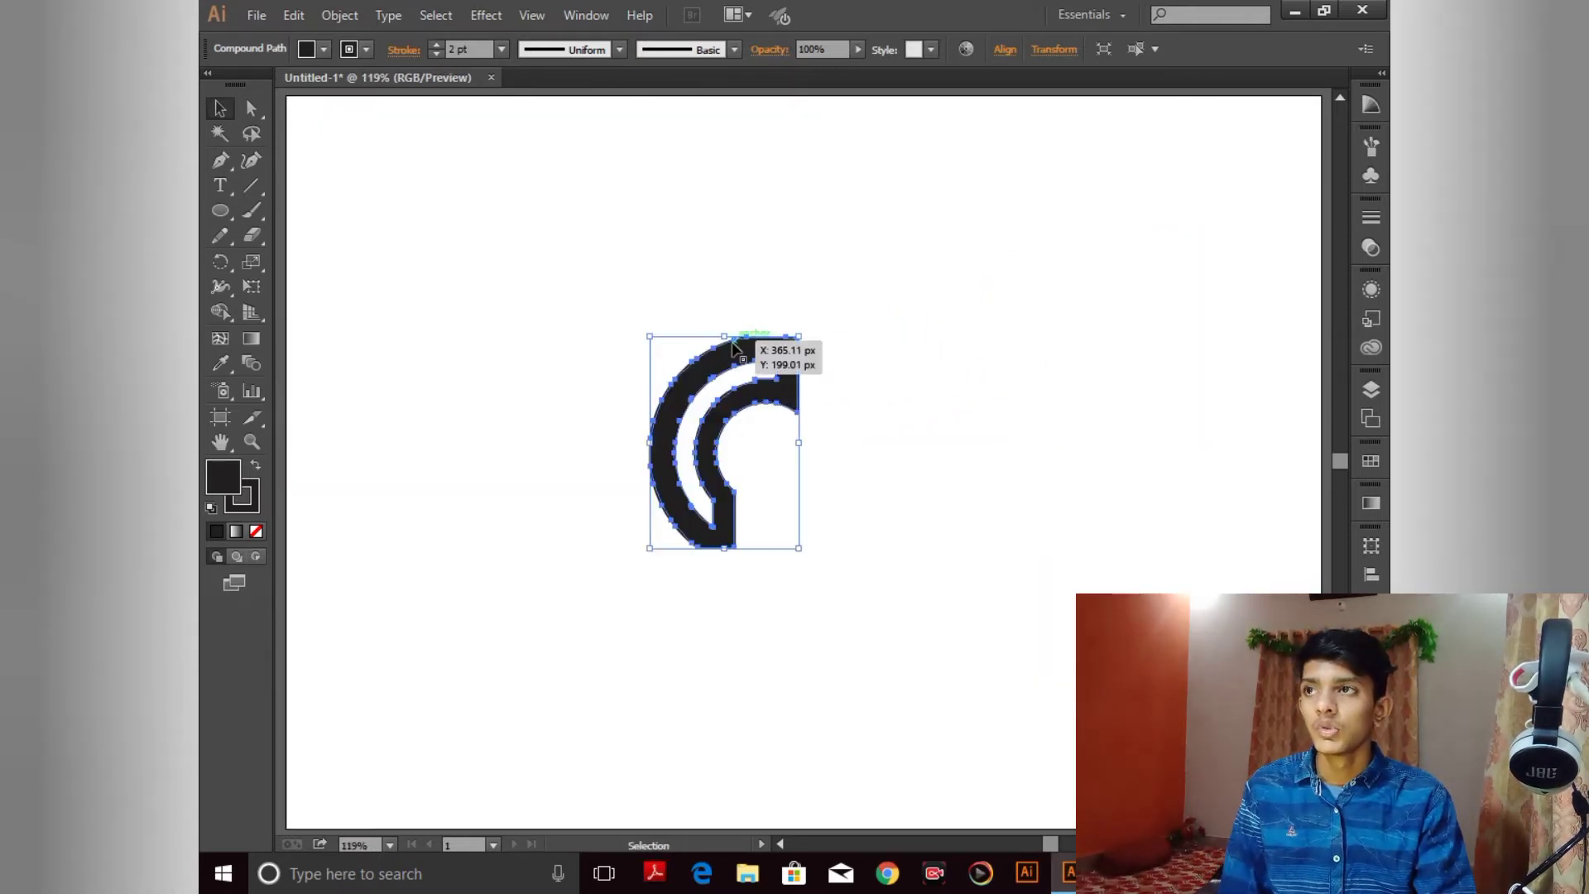
Step: Convert the logo shape's stroke to an outline with Outline Stroke and deselect it
left_click(340, 16)
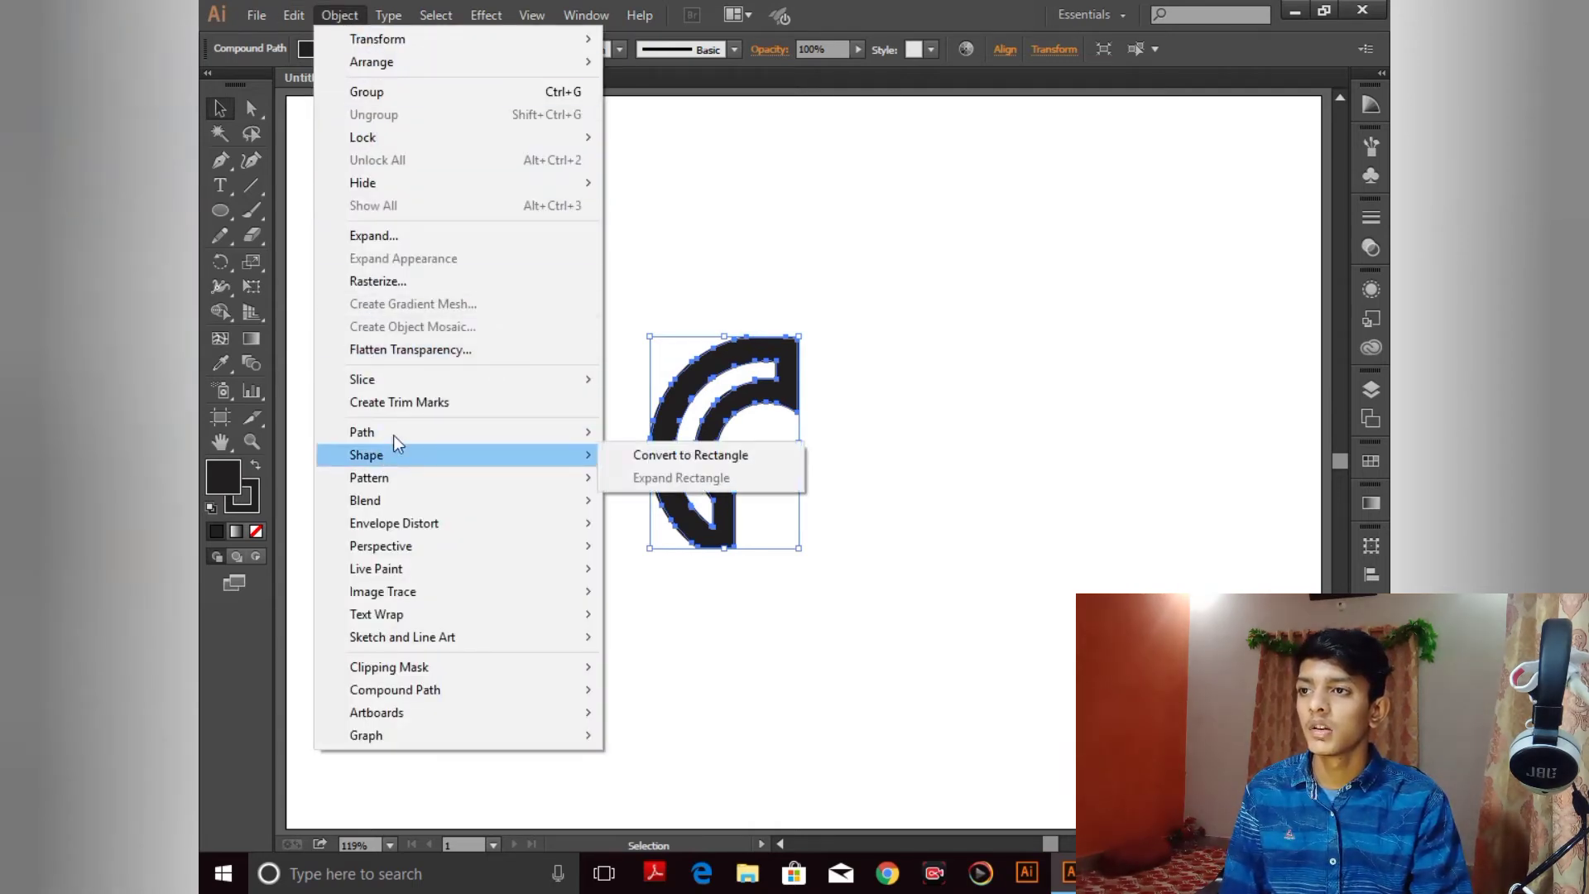
mouse_move(435, 434)
key("shift+m")
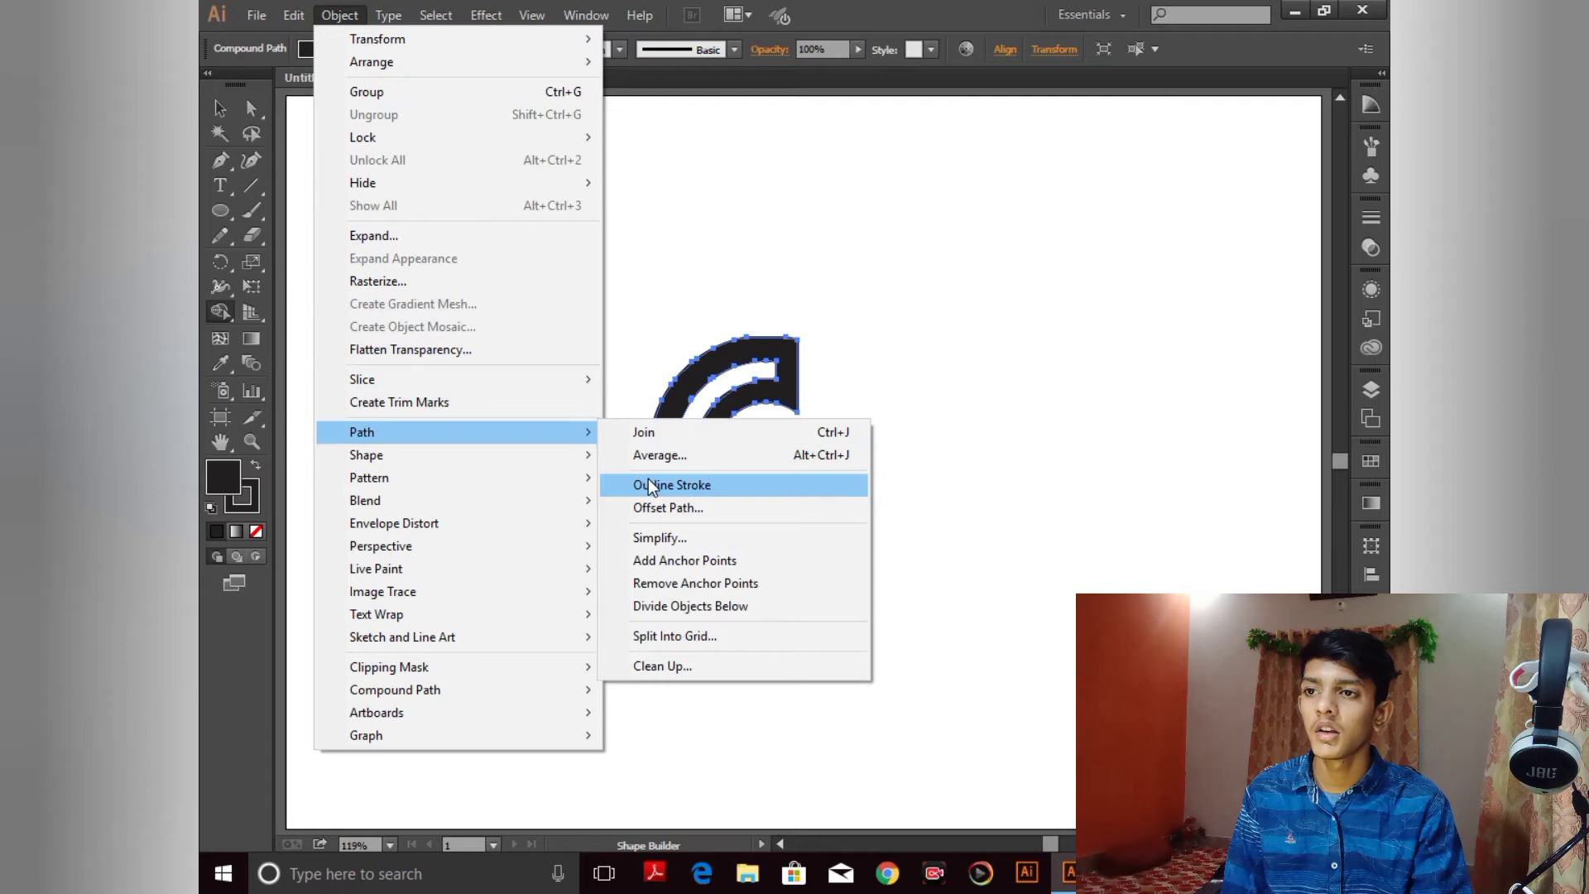
left_click(648, 486)
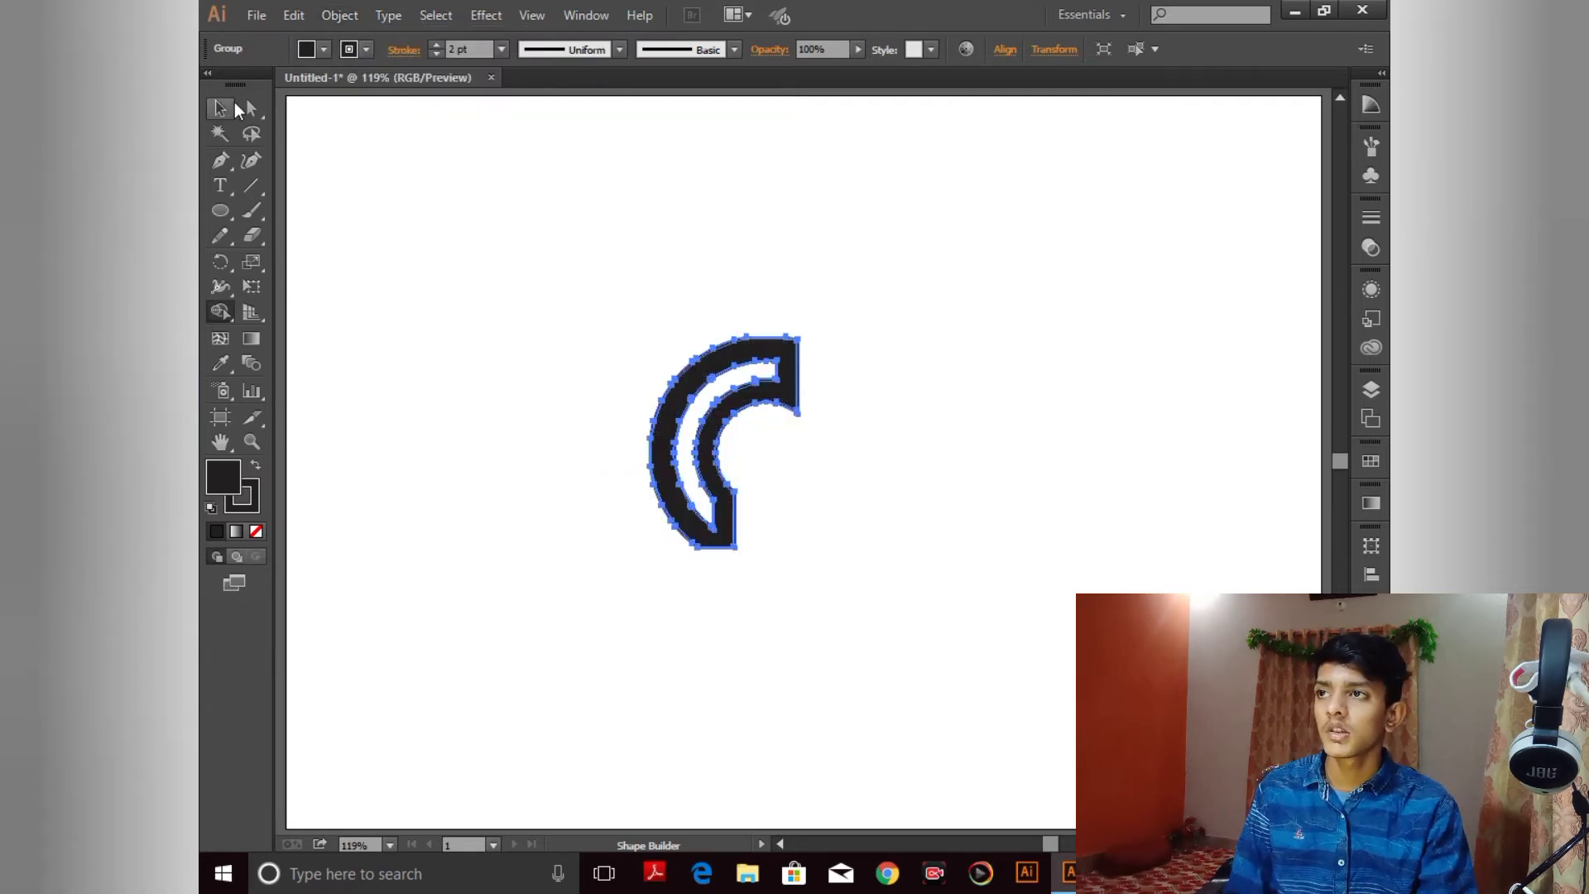
left_click(221, 108)
left_click(636, 290)
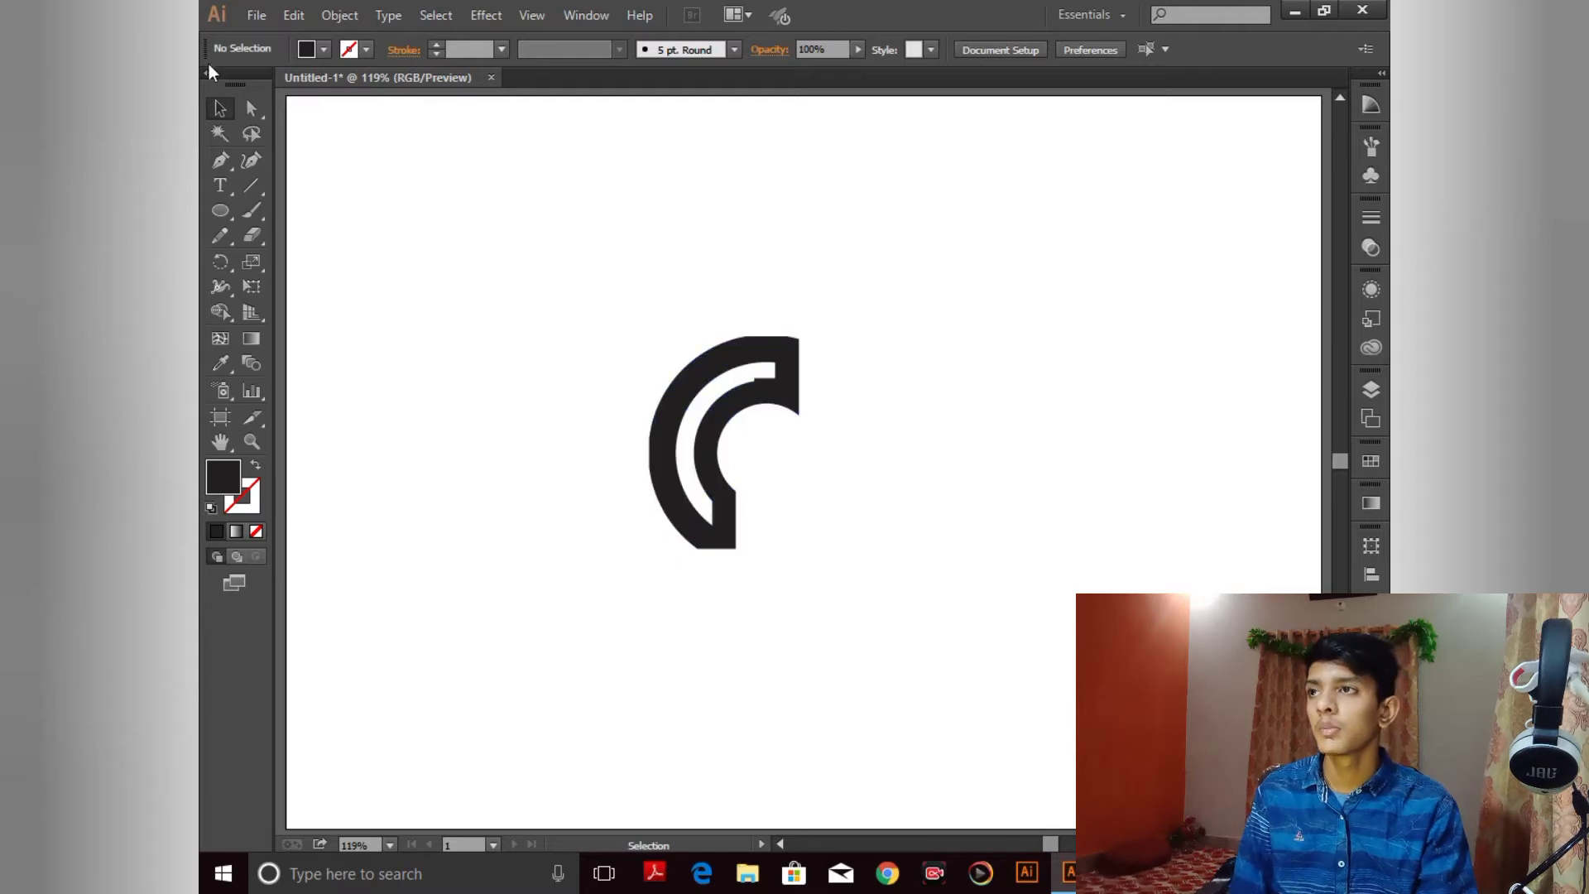
Step: Remove the thin outline strip around the outer edge of the selected logo shape with the Shape Builder tool
left_click(222, 310)
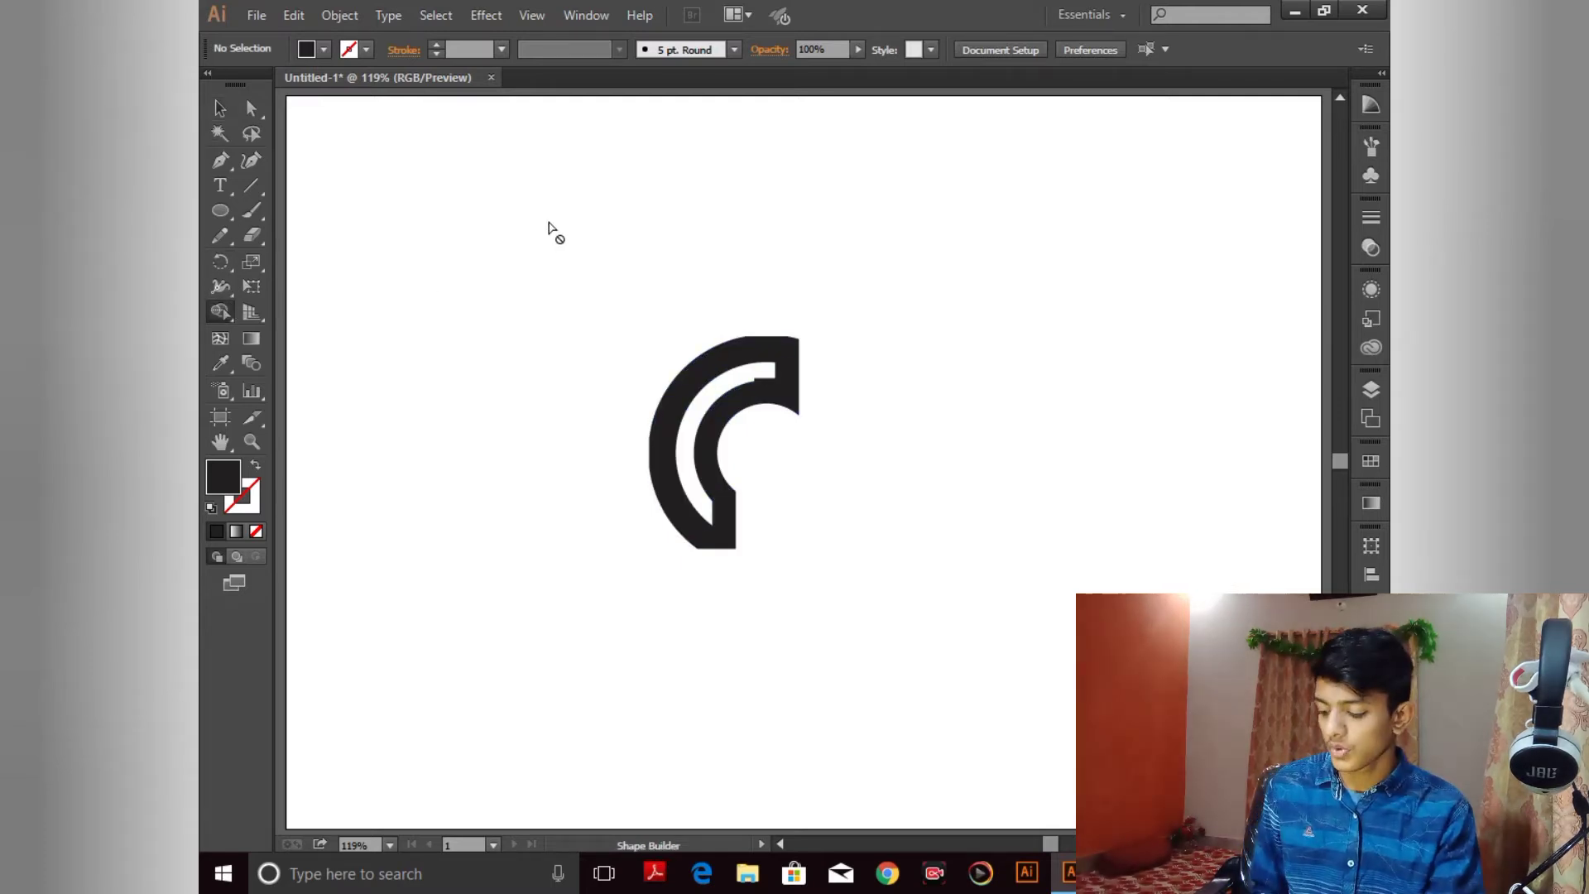
key("ctrl+a")
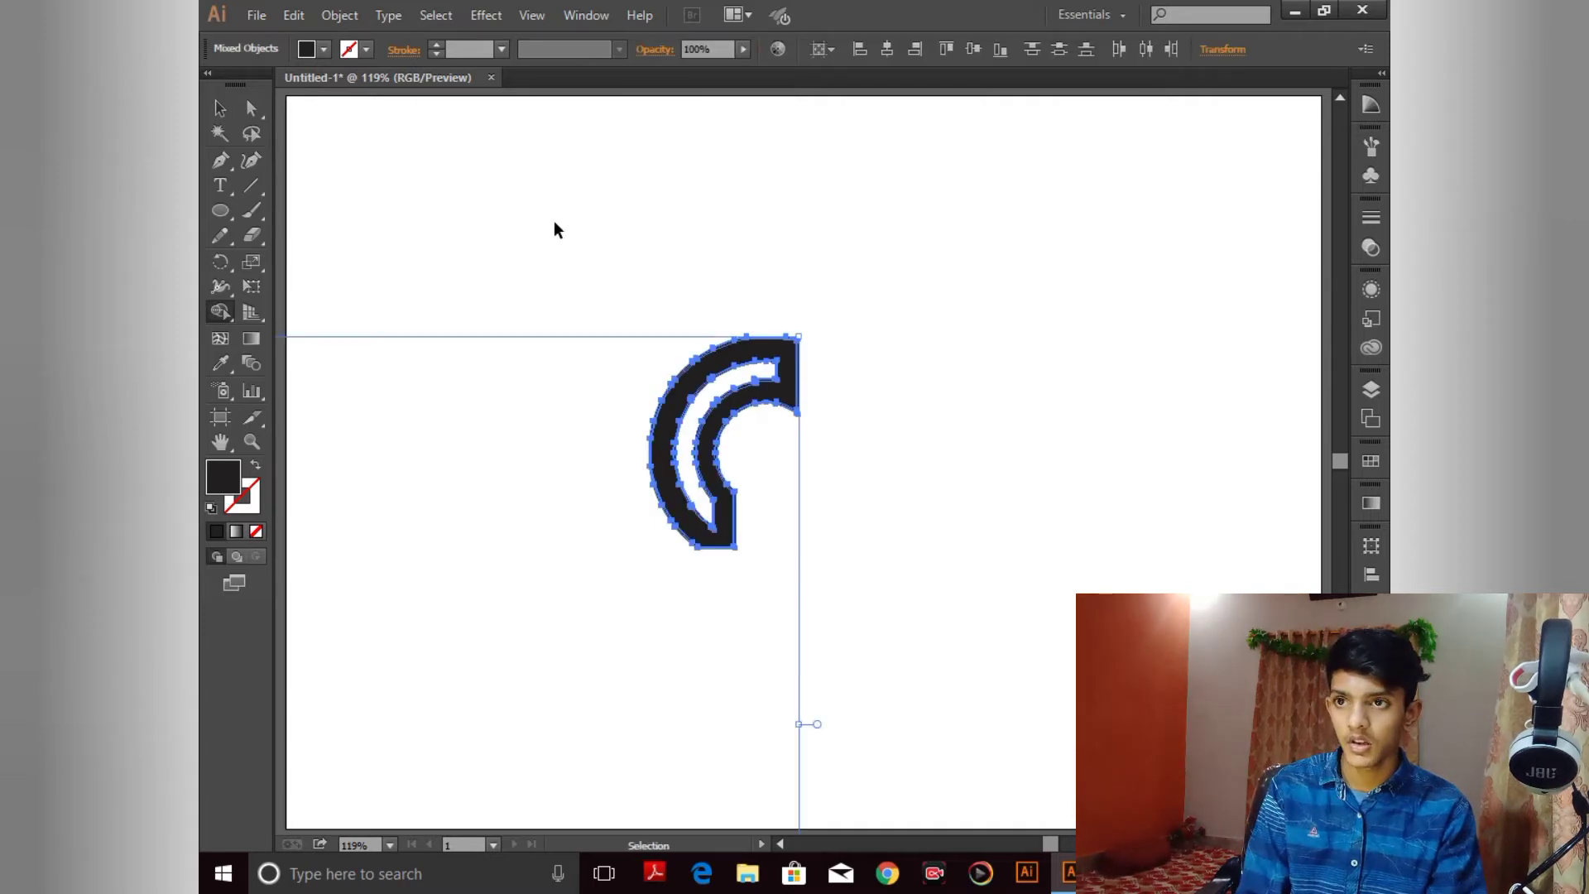
key("ctrl+plus")
key("ctrl+plus")
key("ctrl+plus")
key("ctrl+plus")
key("ctrl+plus")
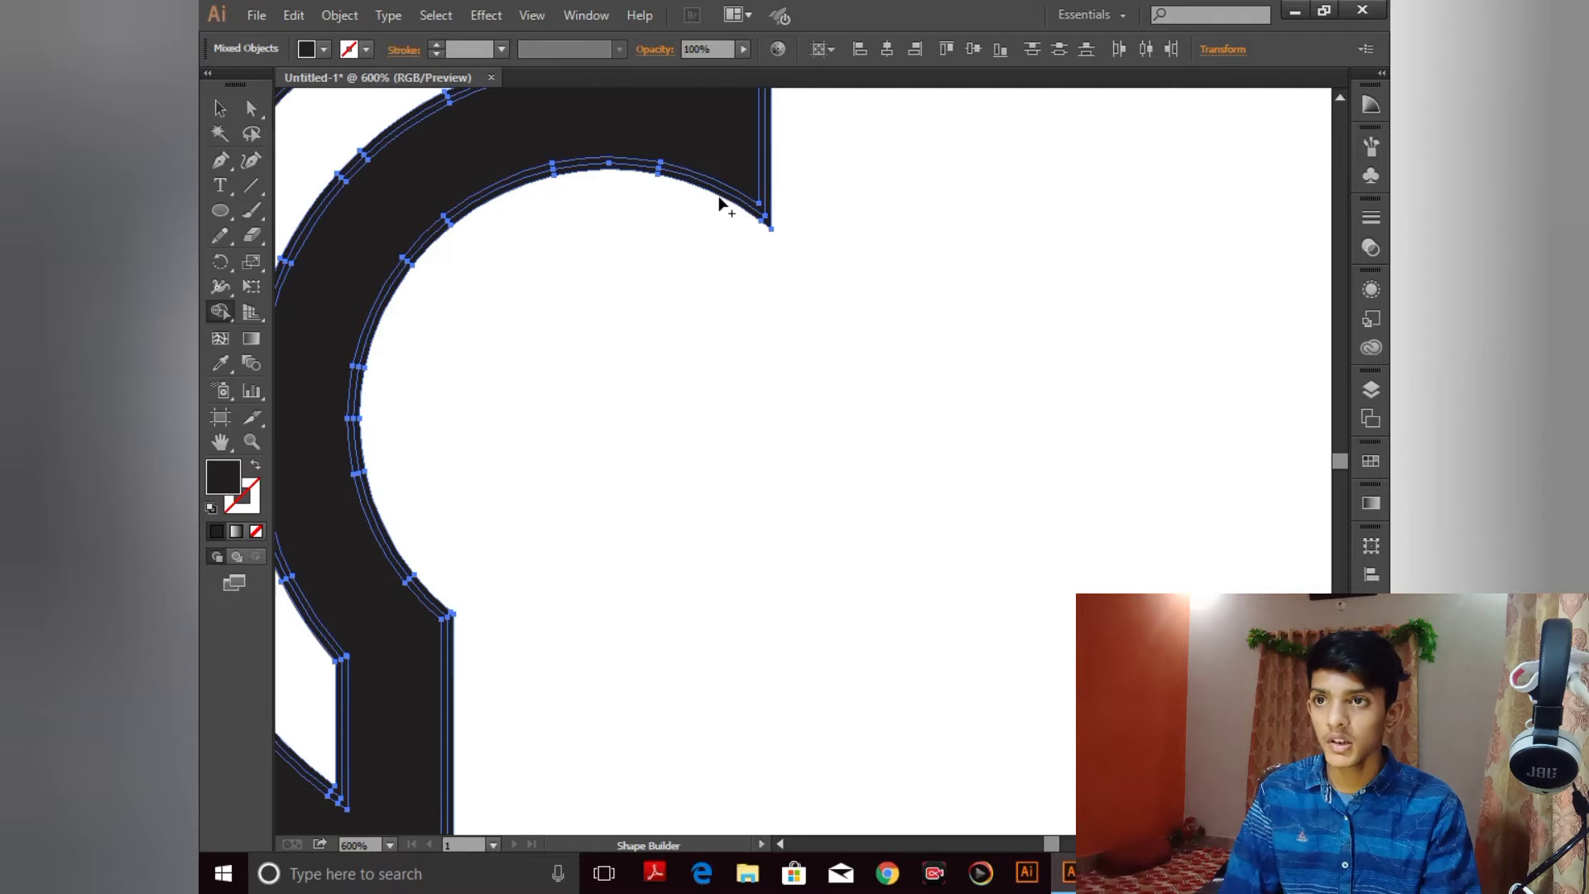
left_click(725, 196, "alt")
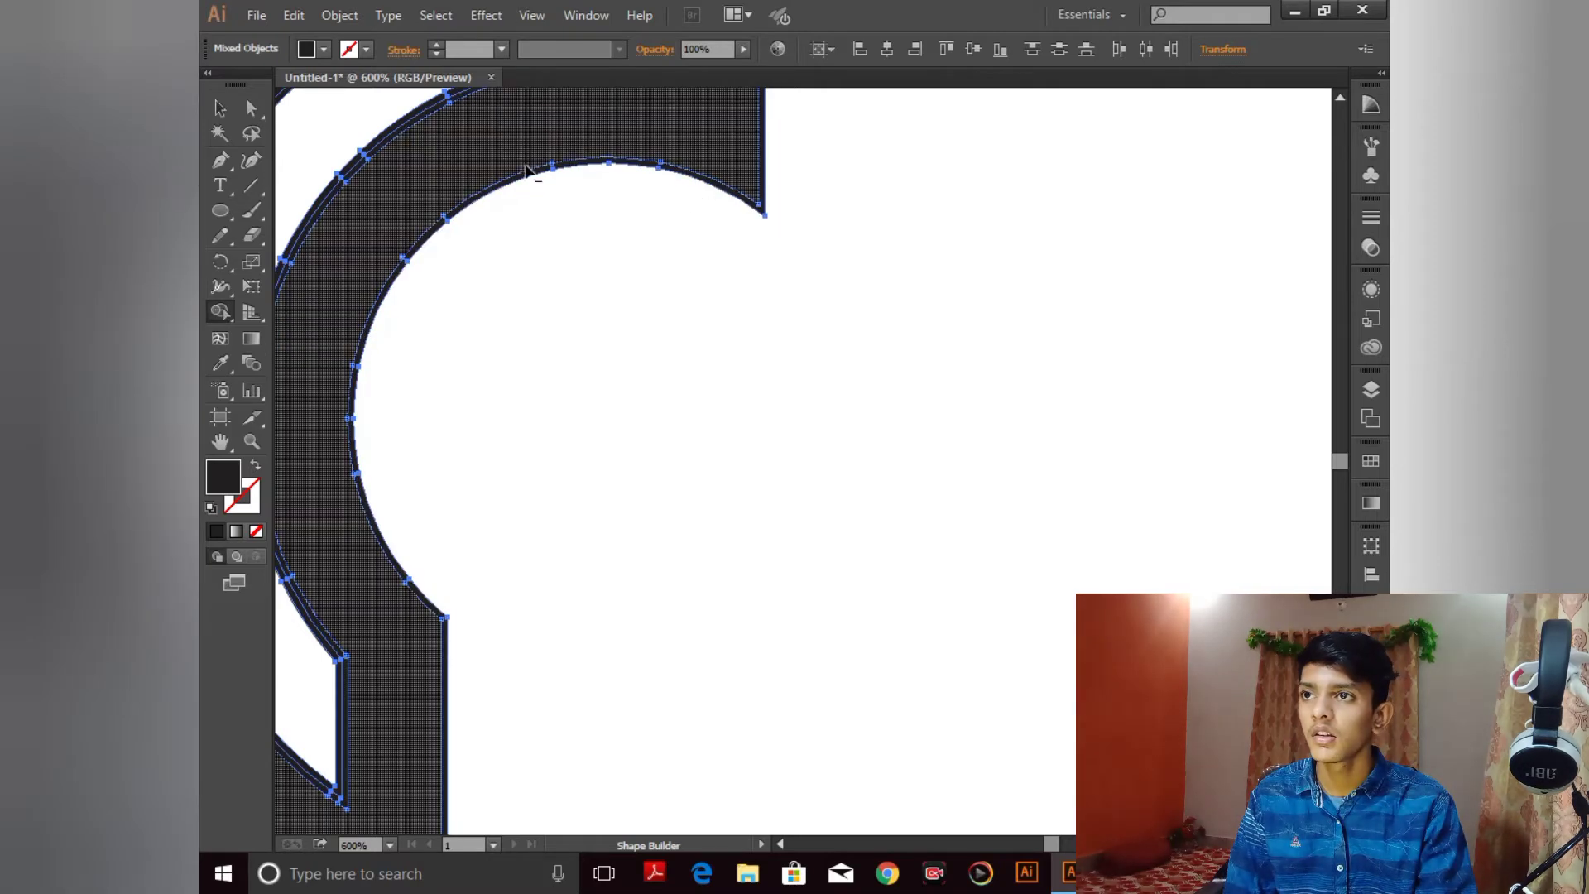
Step: Remove the thin outline strip around the logo's inner cutout with Shape Builder and deselect the shape
left_click_drag(485, 150, 531, 225)
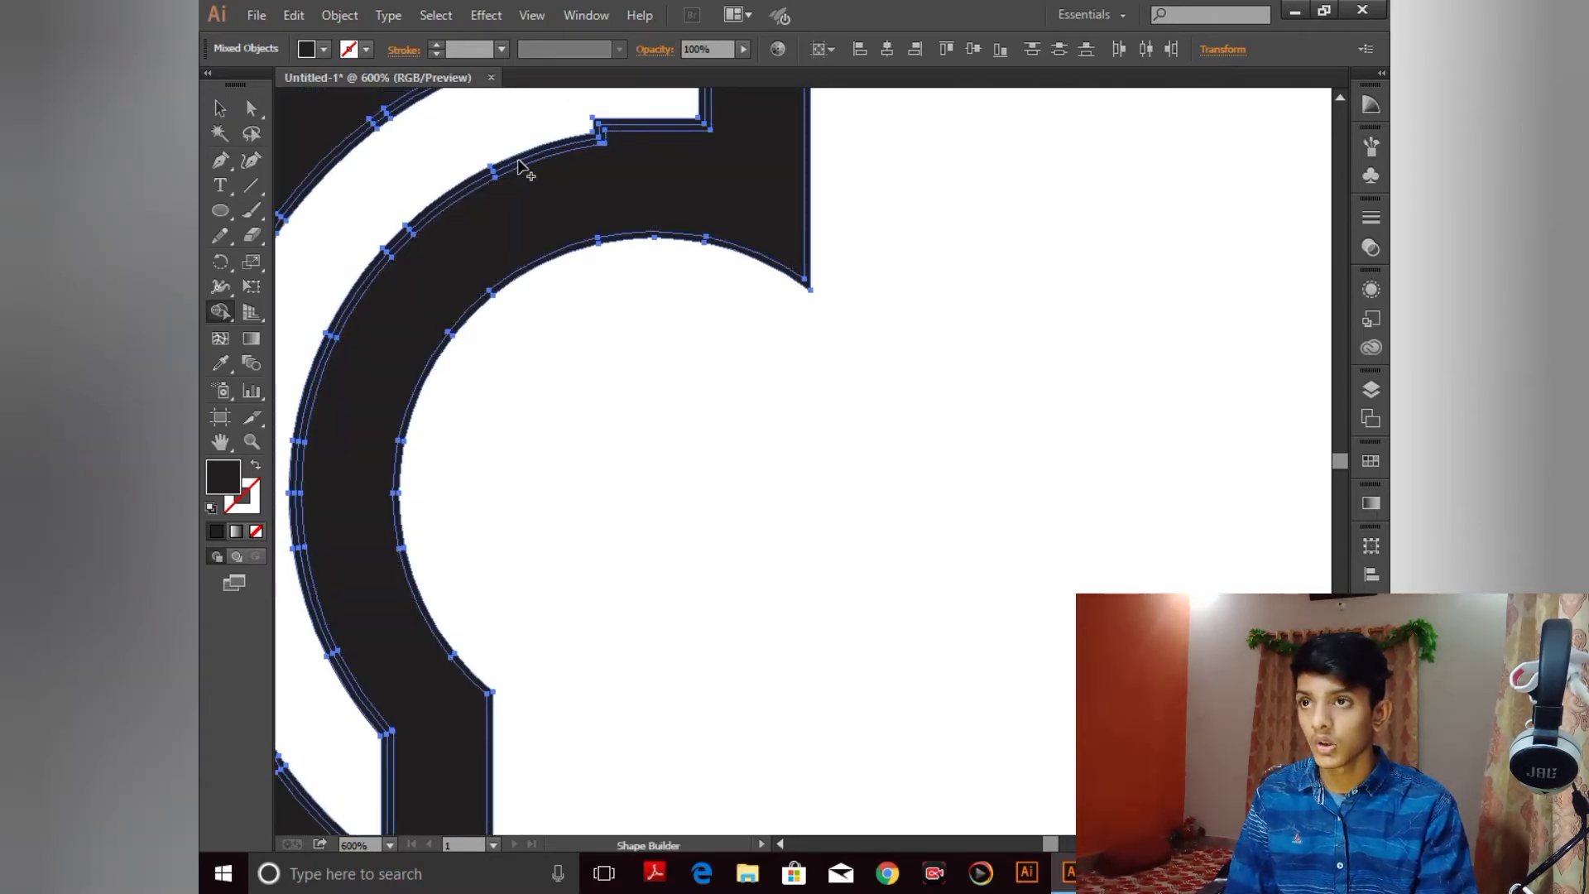
left_click(522, 168, "alt")
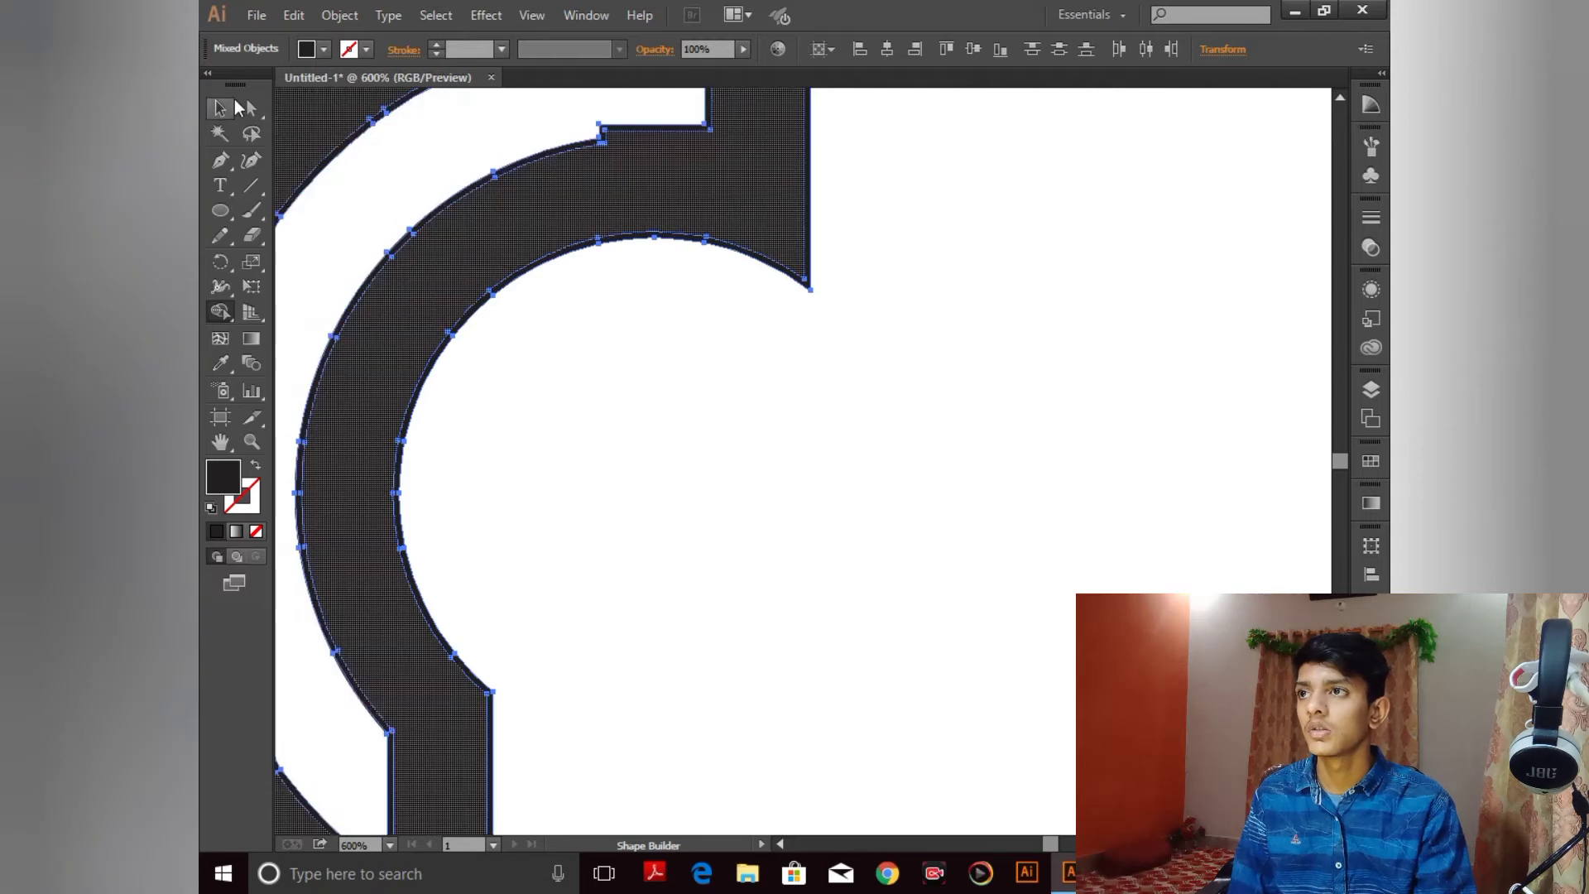
left_click(236, 106)
left_click(950, 223)
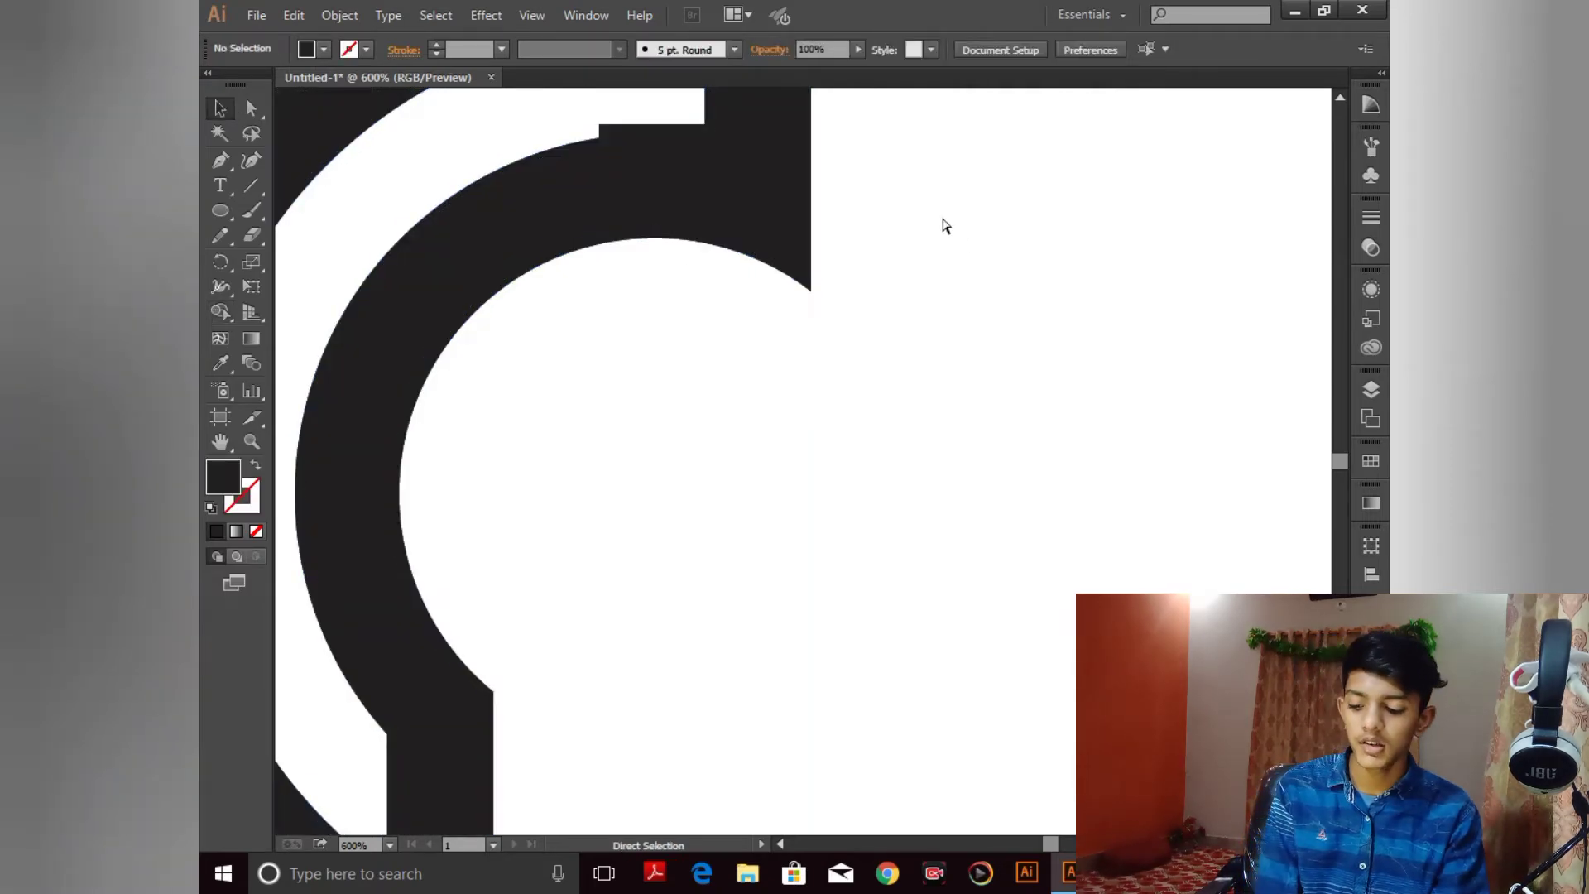
Step: Reflect the logo shape across the horizontal axis as a copy and deselect the result
key("ctrl+minus")
key("ctrl+minus")
key("ctrl+minus")
key("ctrl+minus")
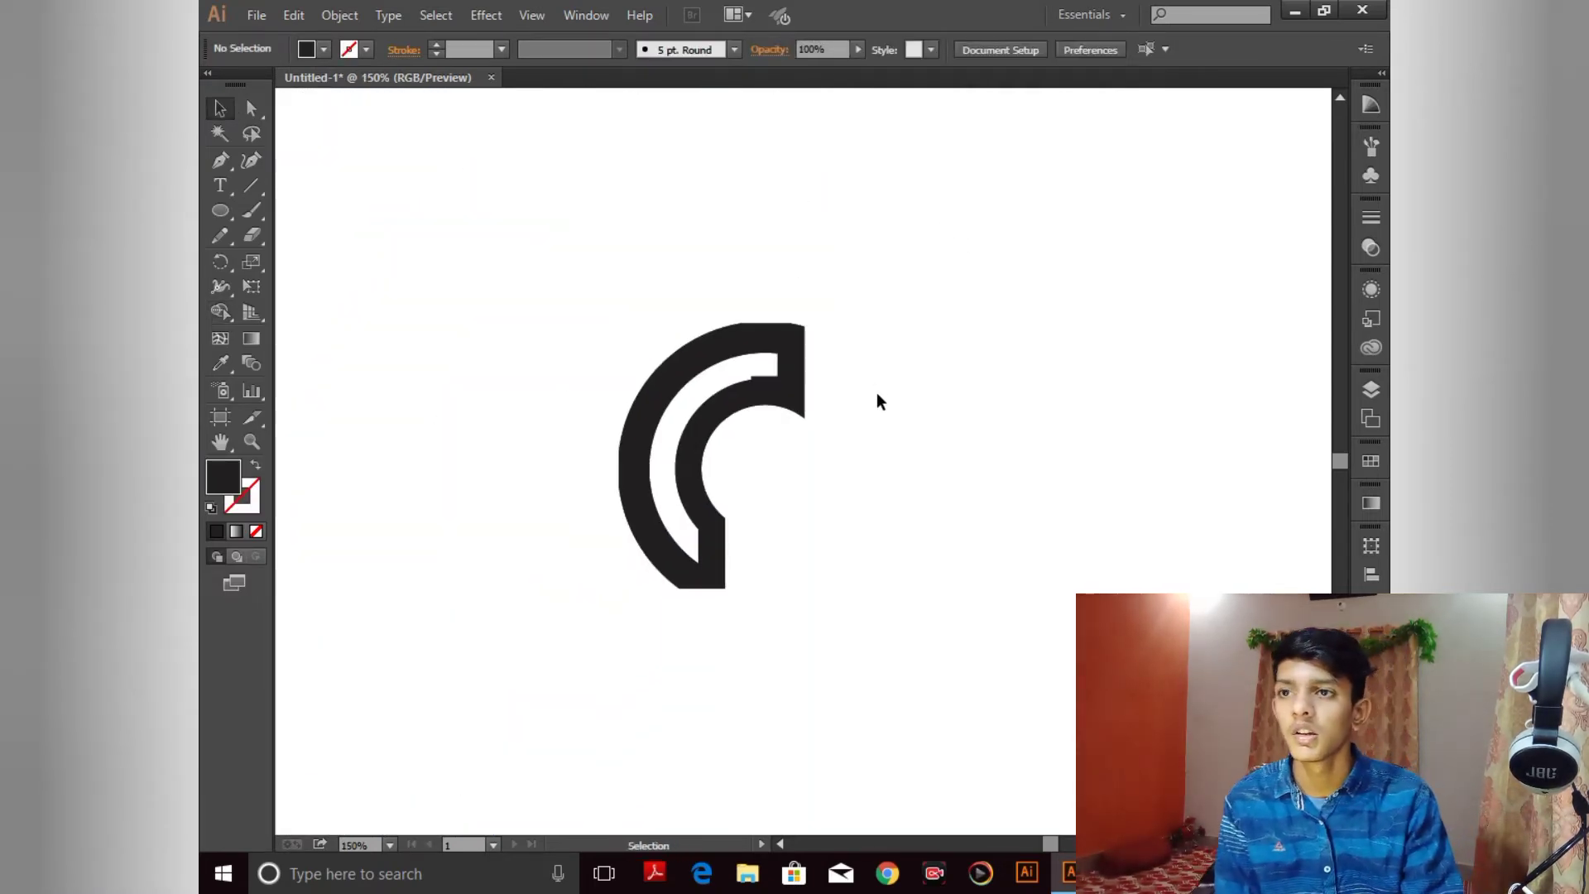
left_click(789, 373)
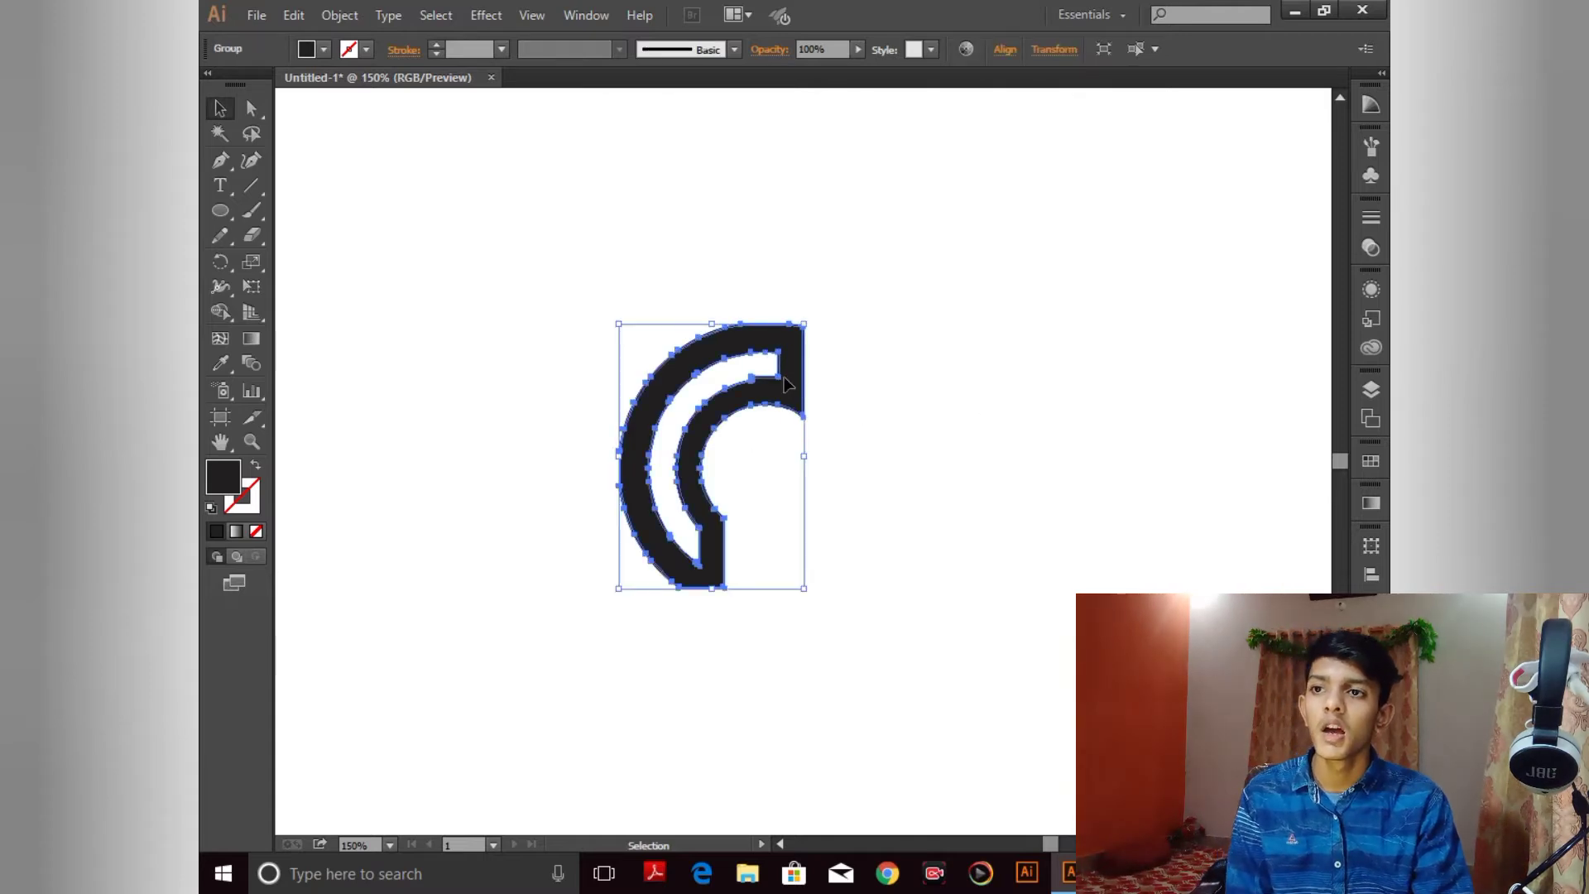
right_click(792, 380)
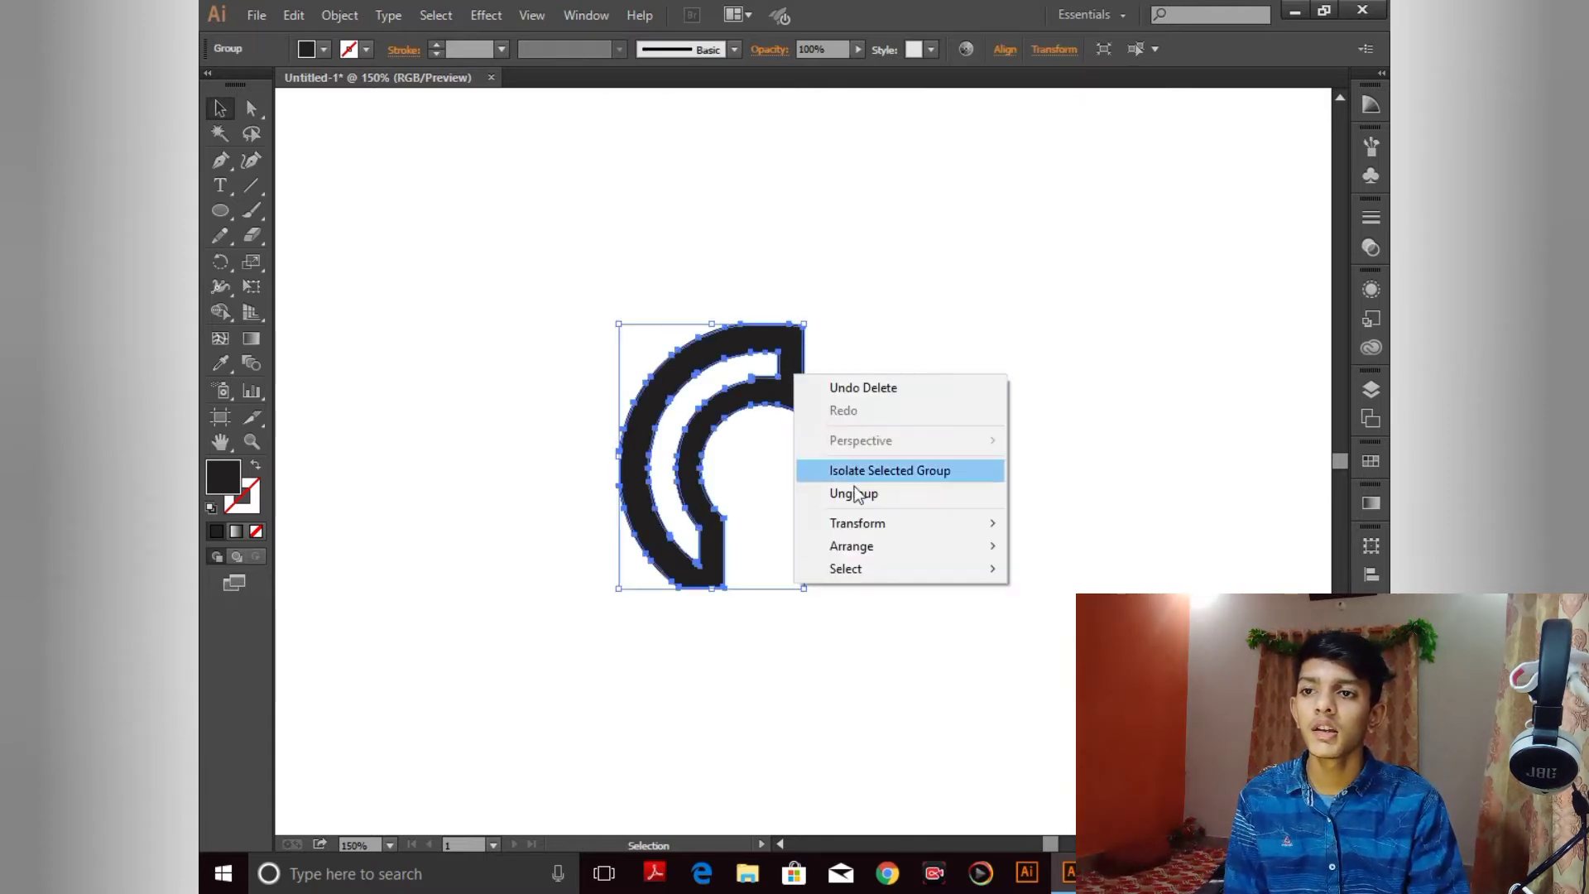
mouse_move(868, 523)
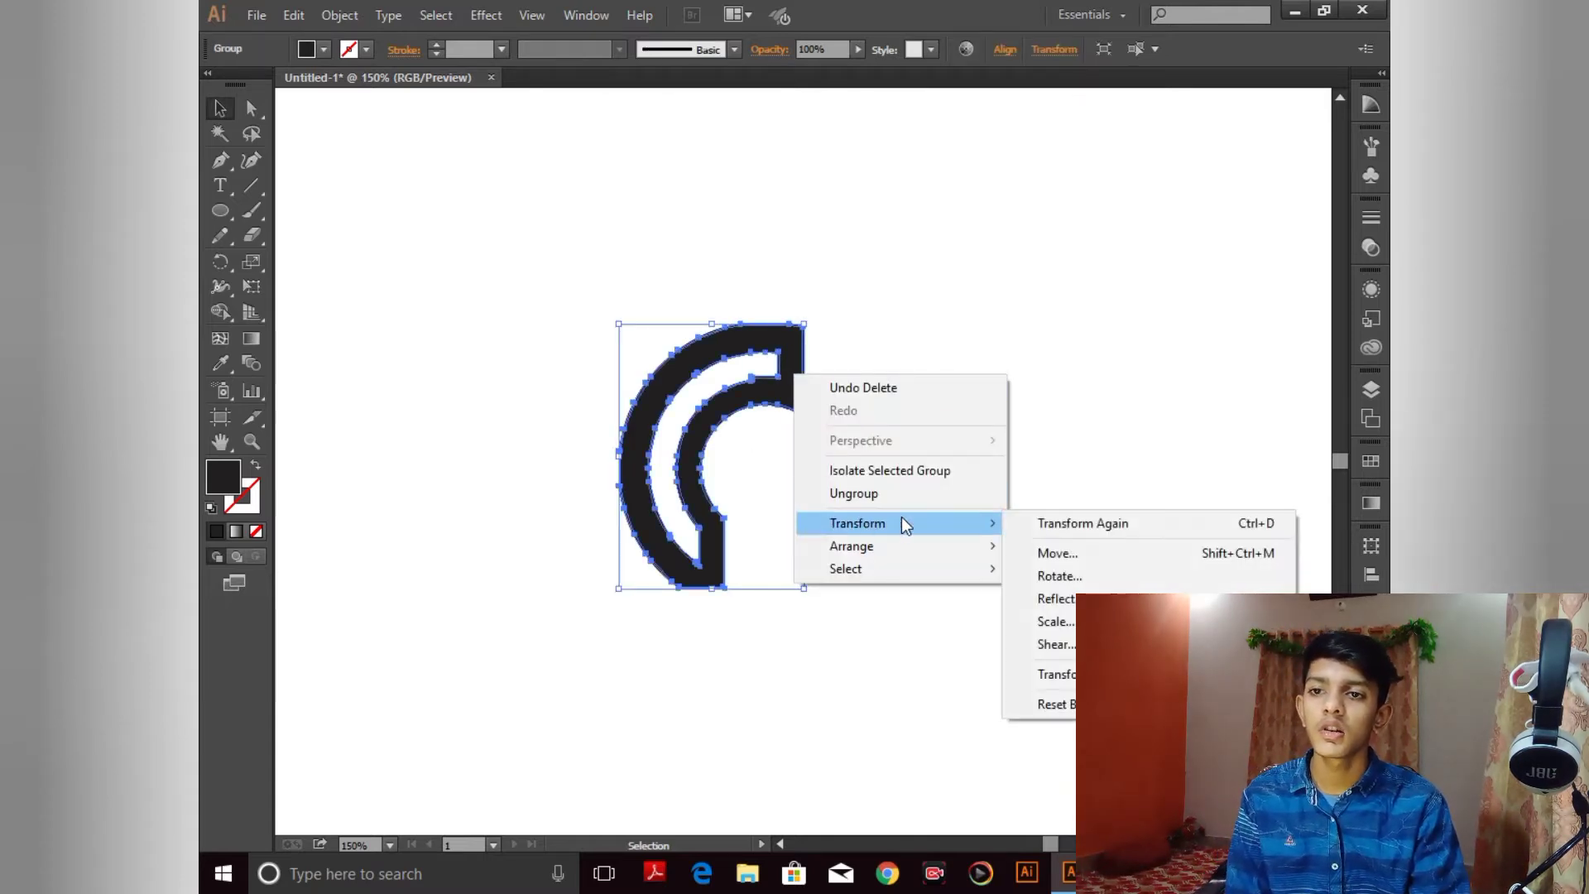
left_click(1053, 598)
left_click(973, 518)
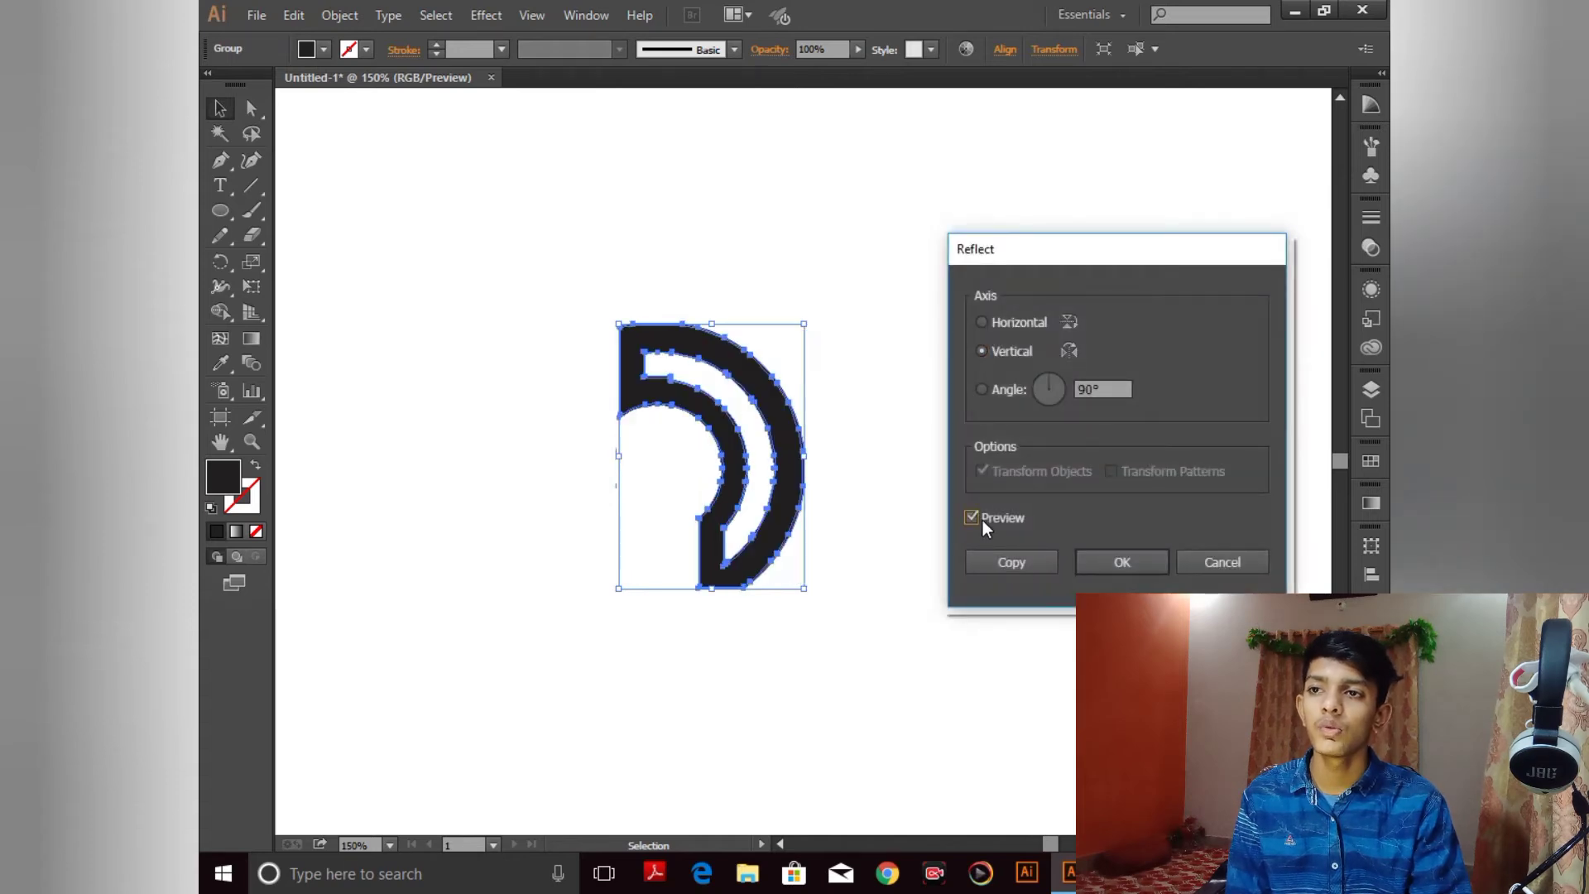
left_click(973, 518)
left_click(982, 322)
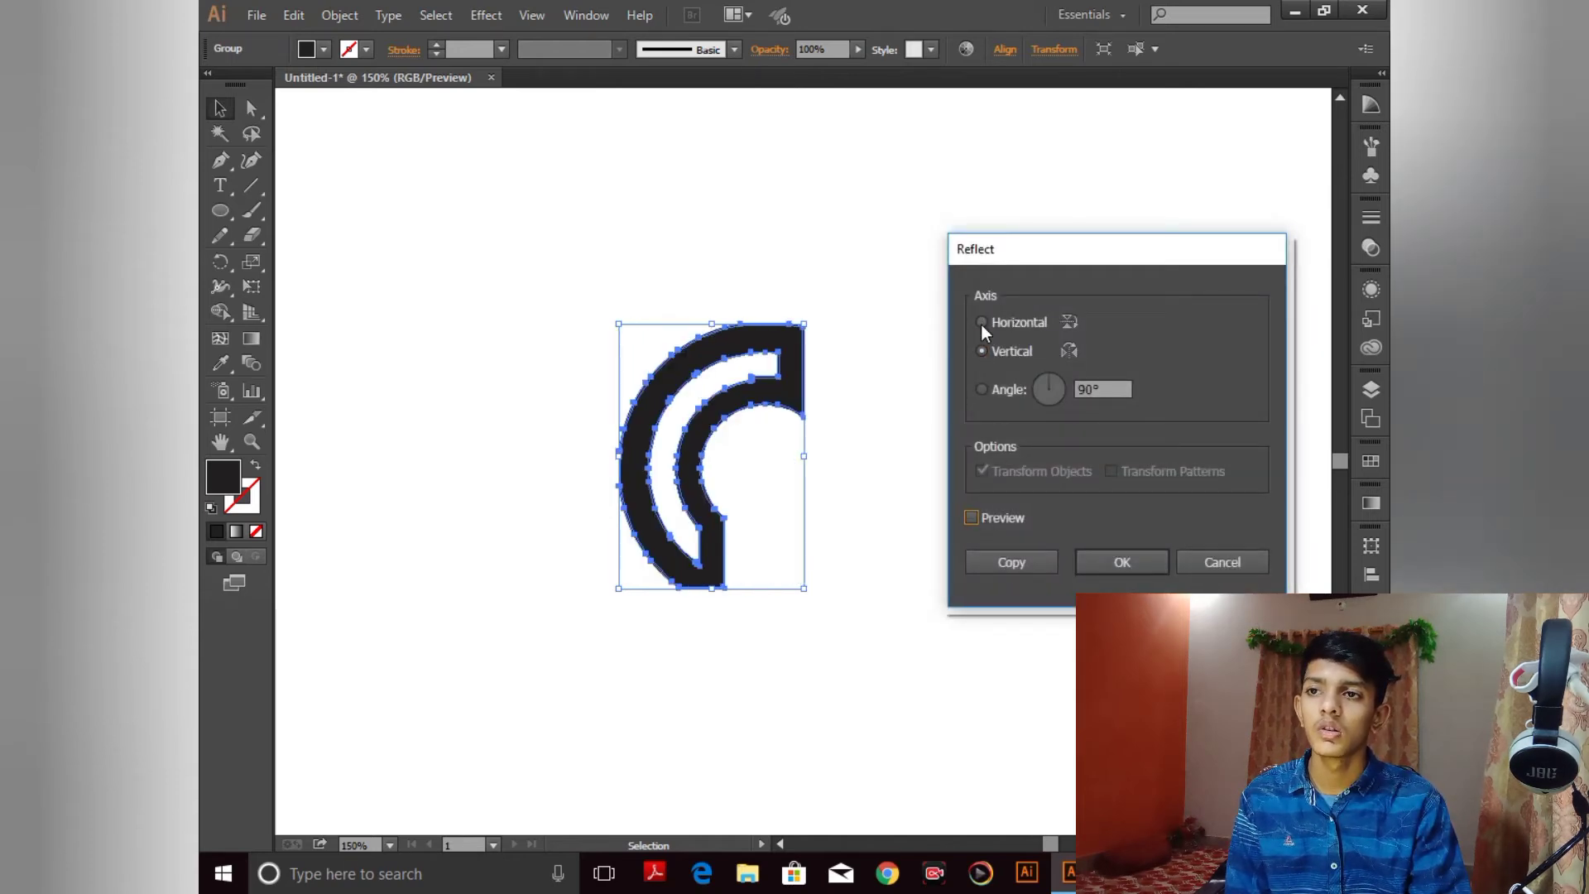
left_click(990, 521)
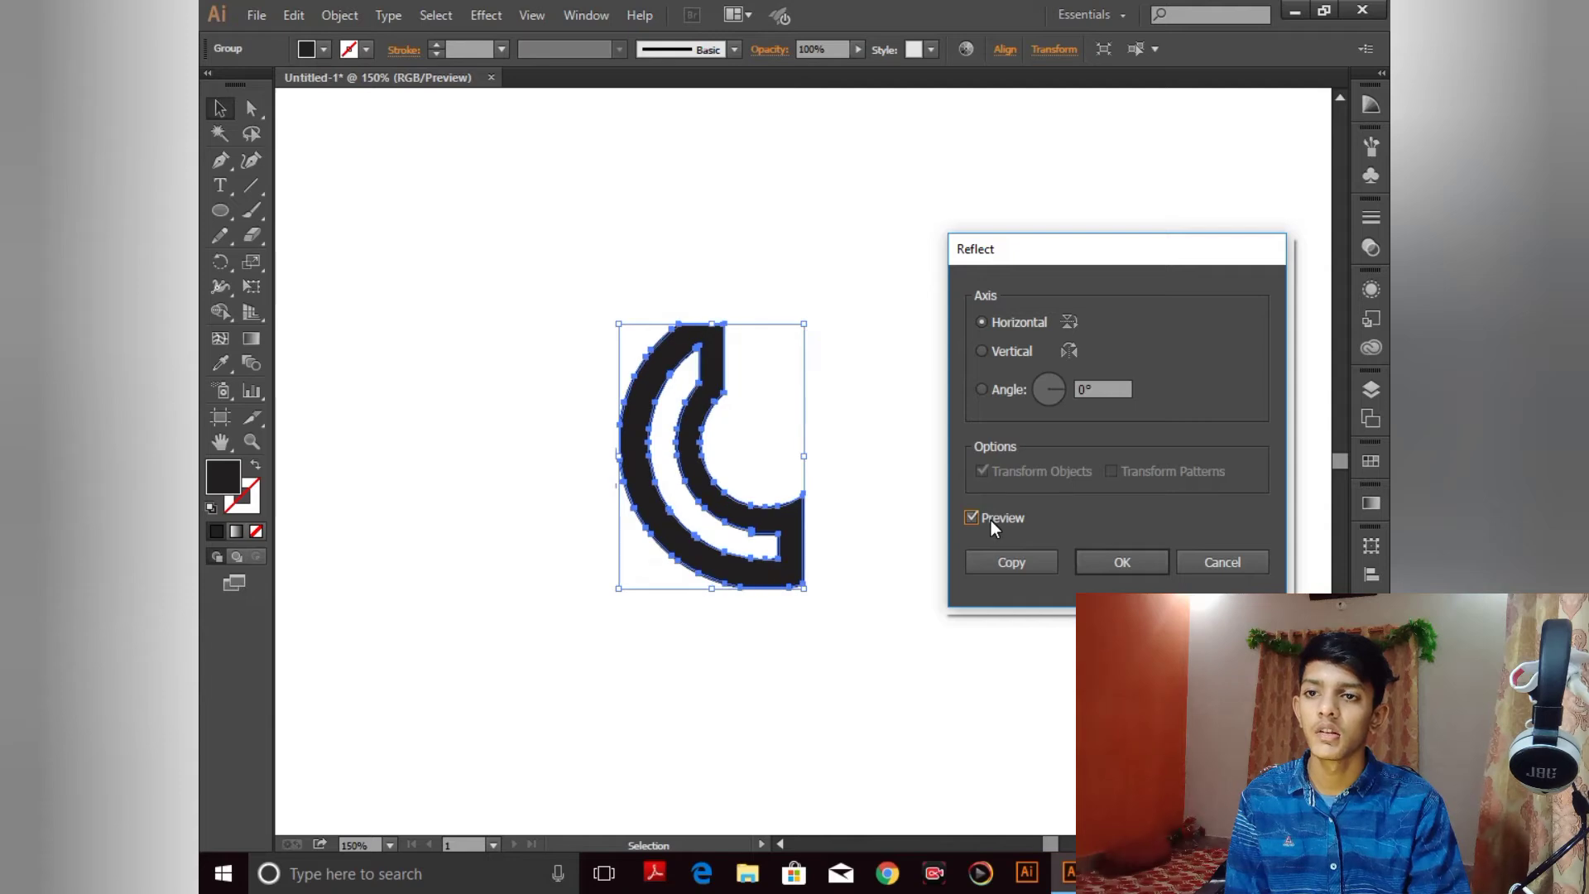
left_click(993, 560)
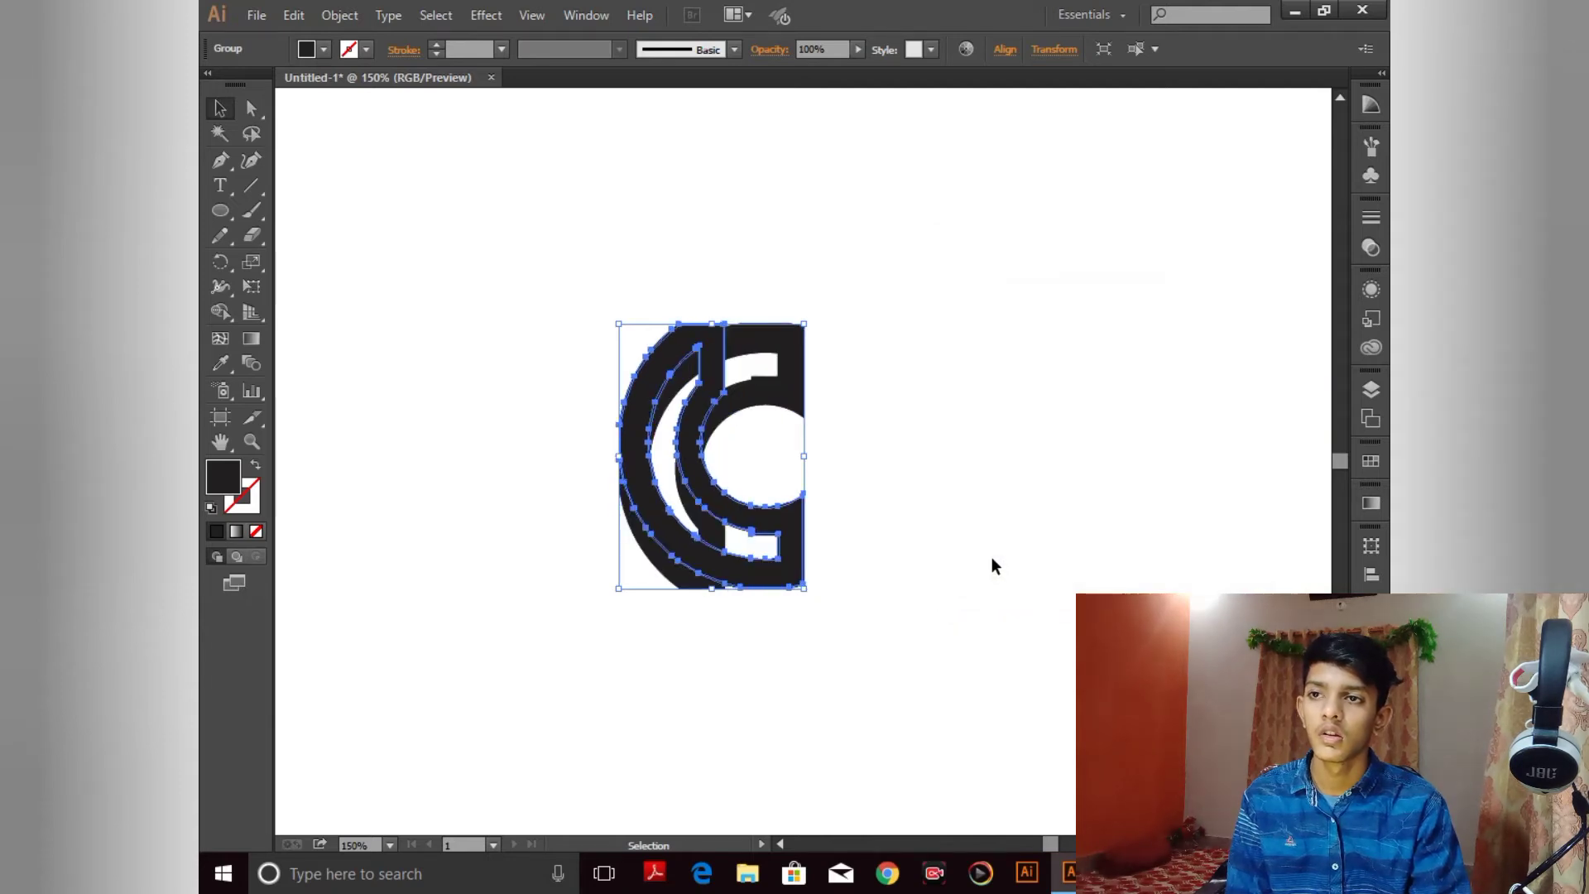
left_click(837, 402)
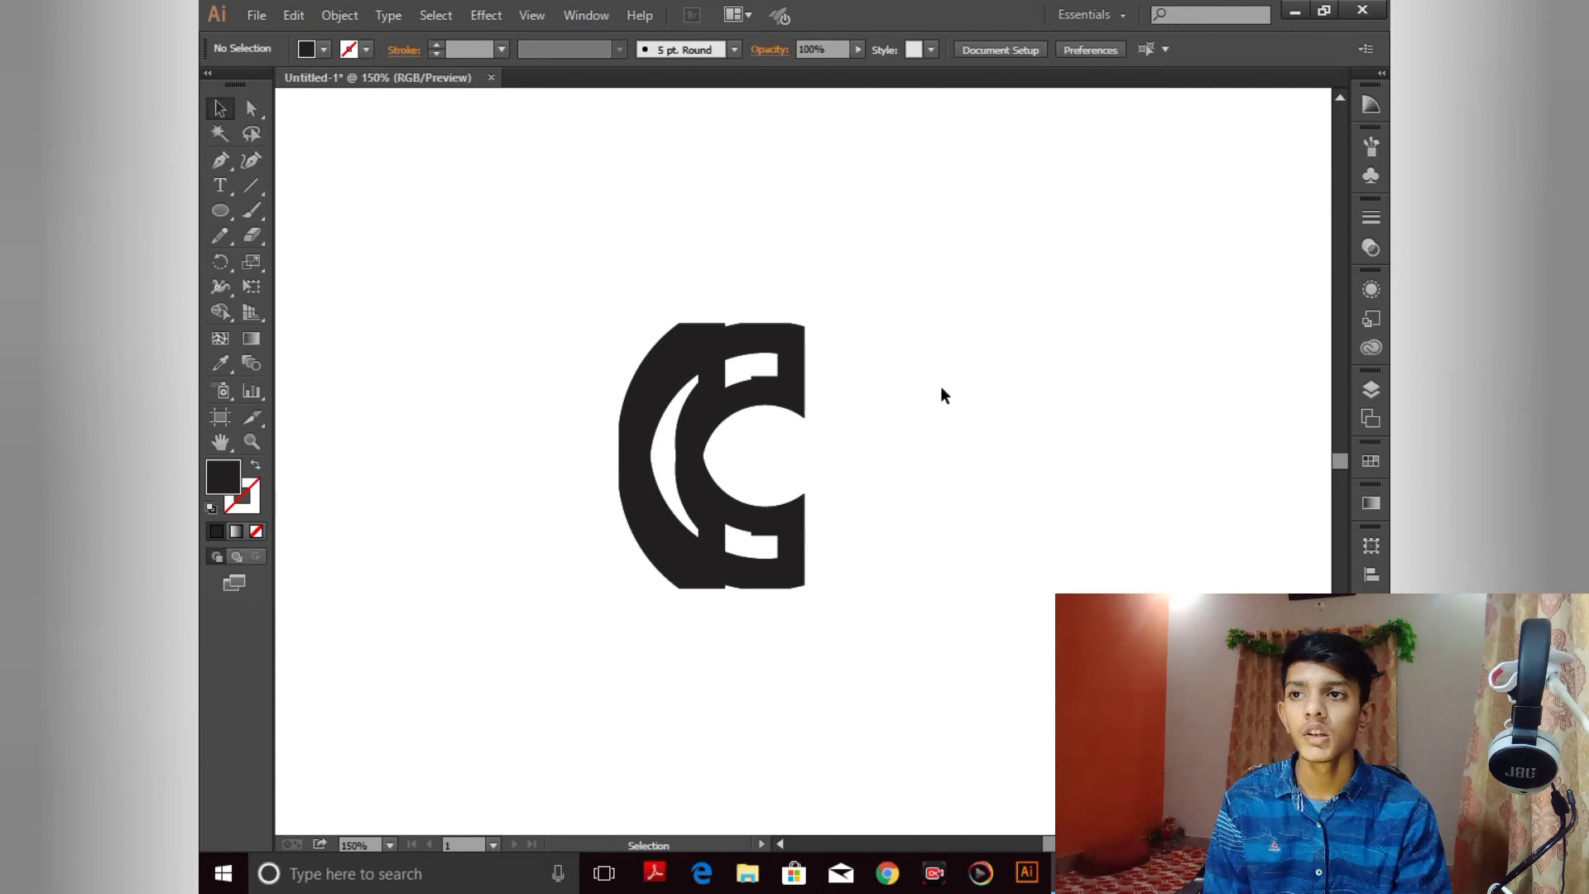
Step: Nudge the original logo half slightly upward relative to its reflected copy and deselect it
left_click(788, 386)
left_click(891, 386)
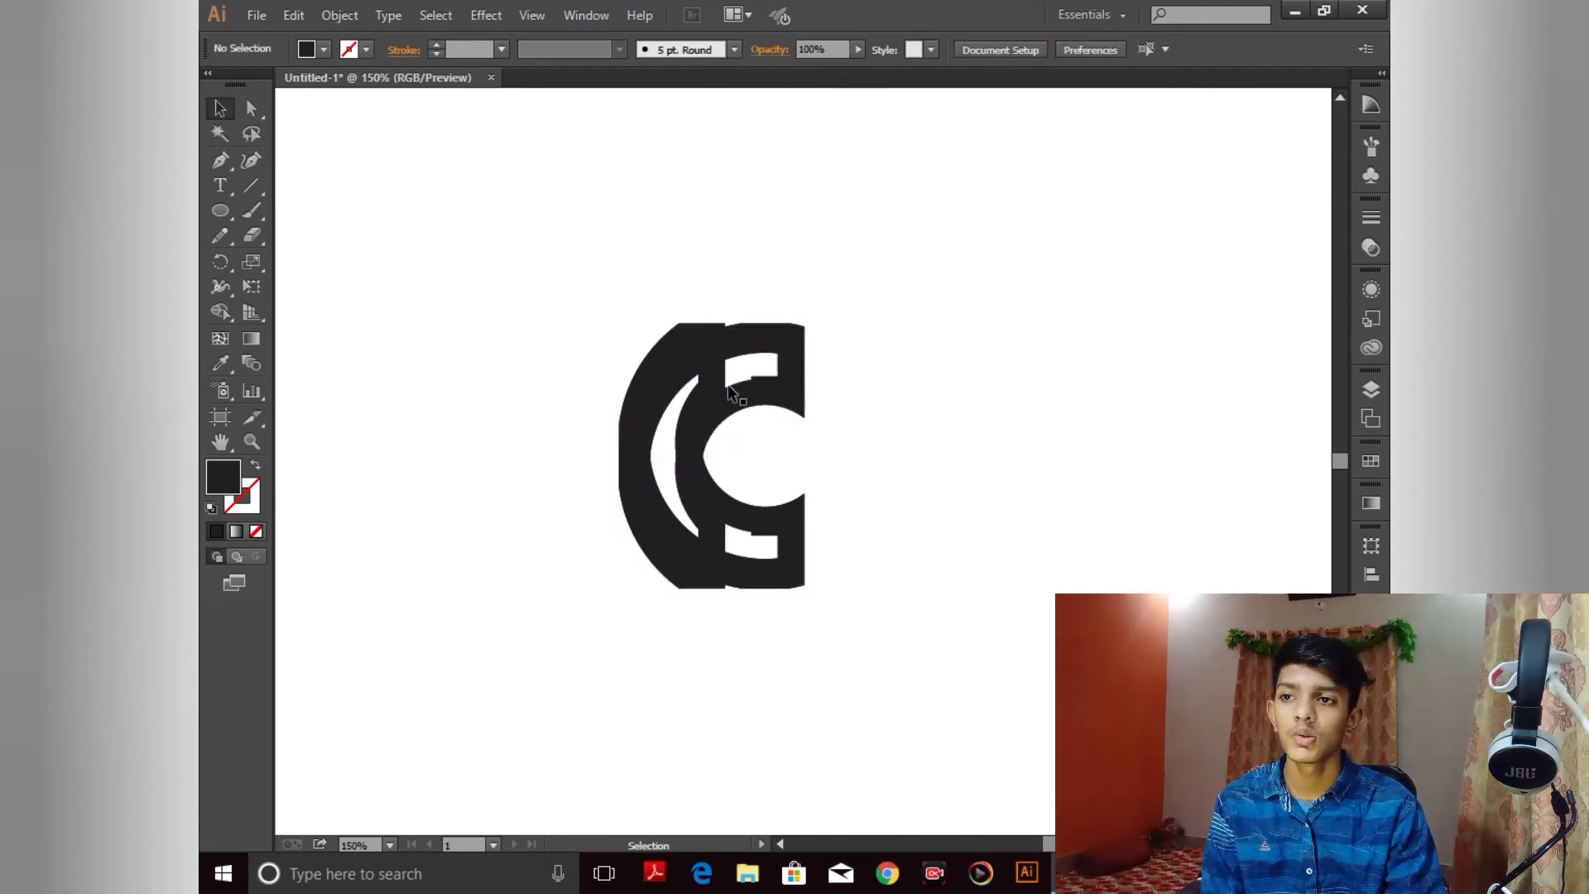
left_click(803, 384)
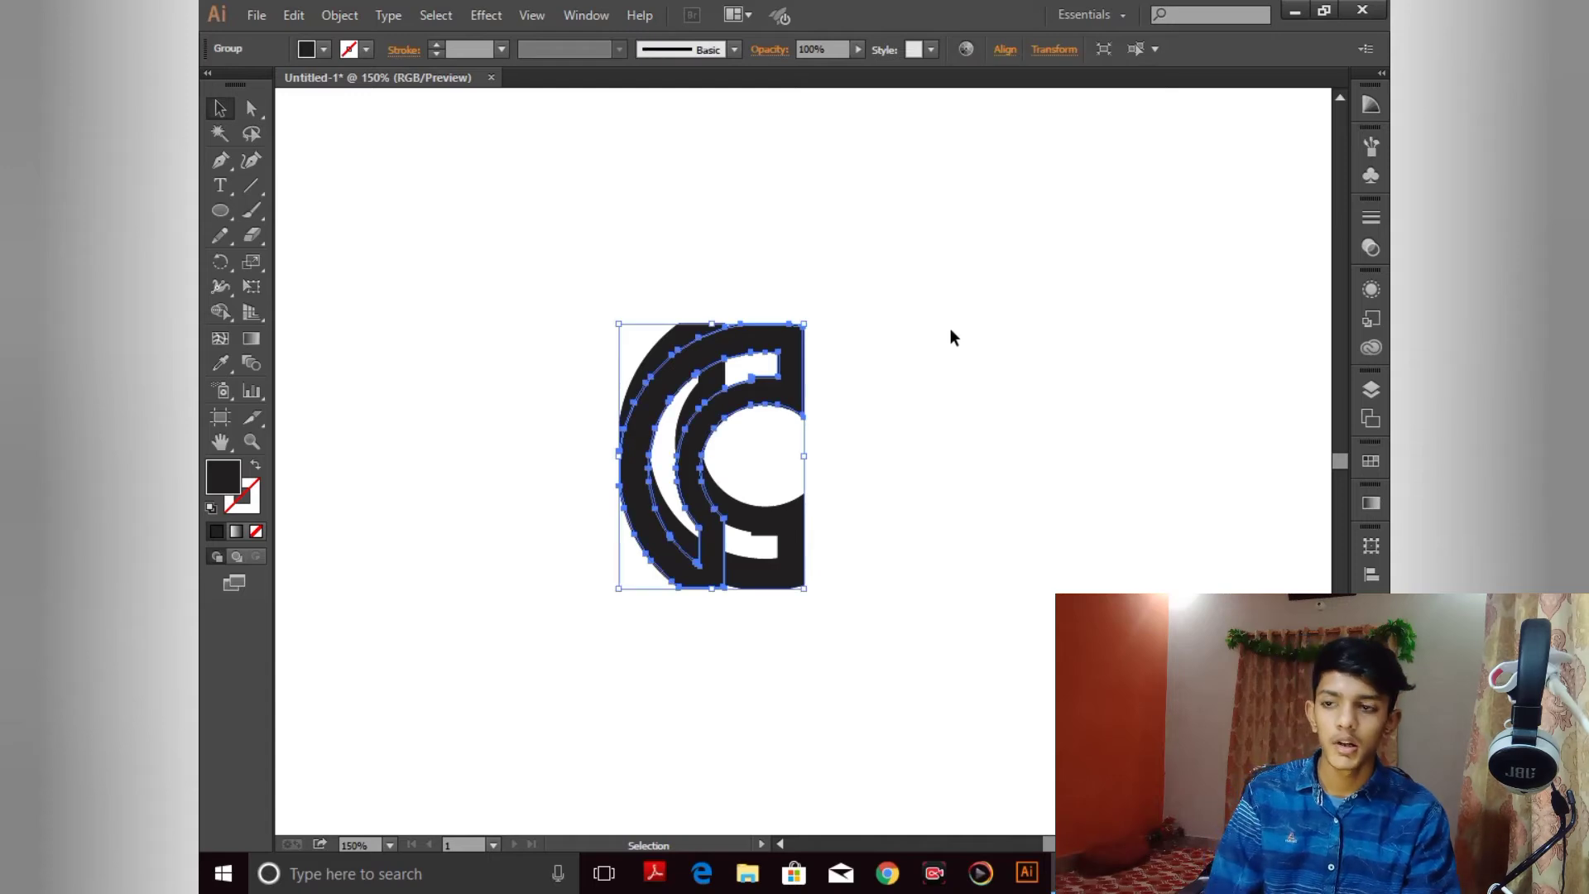
left_click(951, 332)
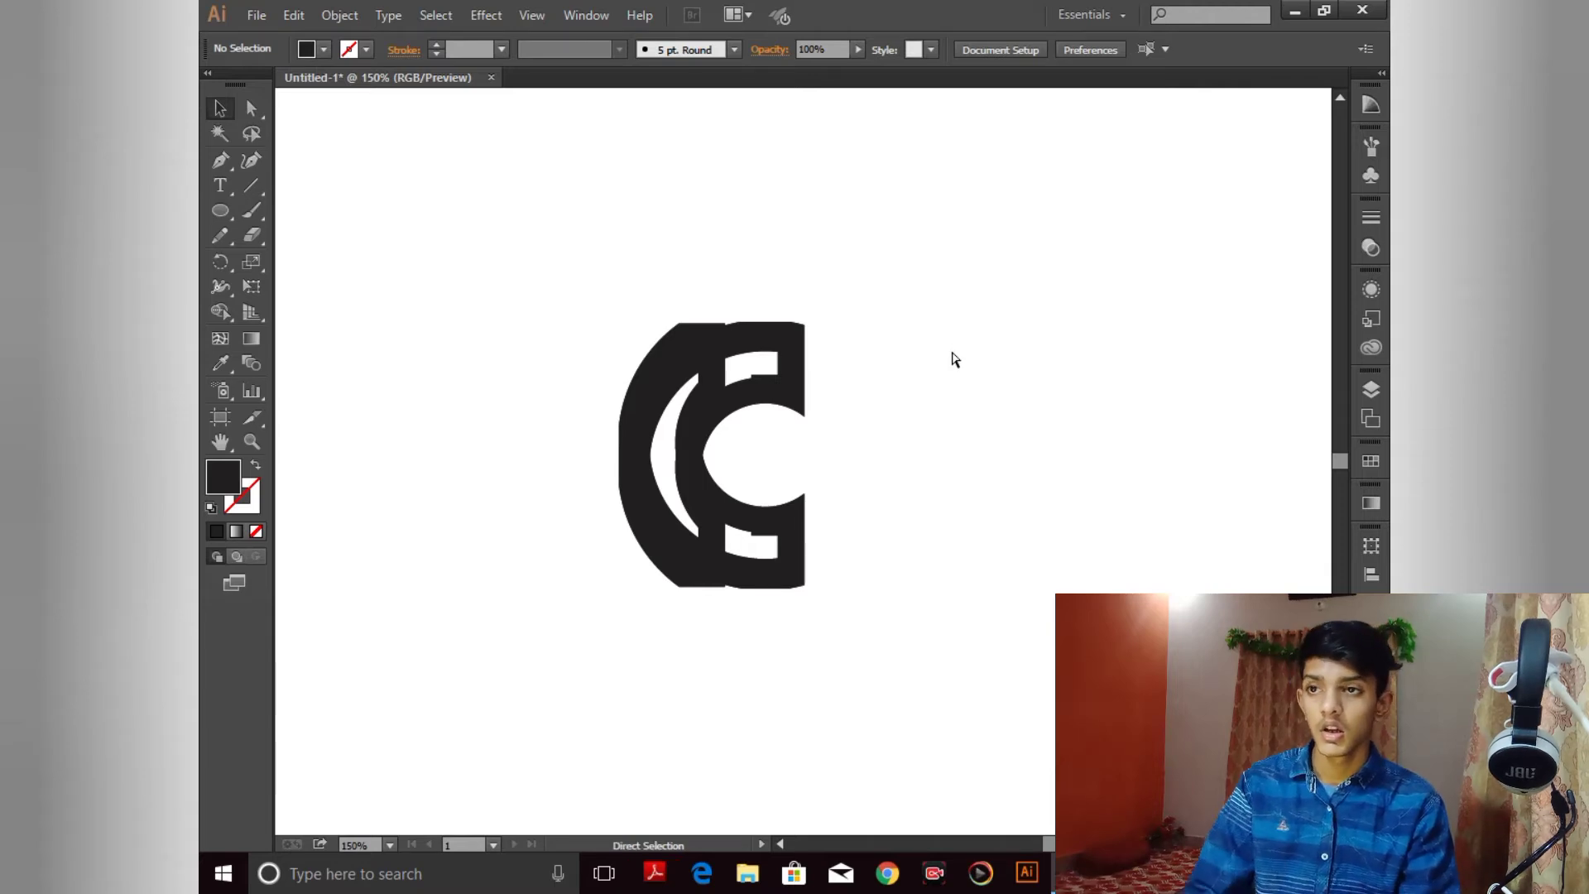
Step: Draw a closed filled rectangle about 30 px wide with the Pen tool on the flat upper edge of the logo's left part
key("ctrl+equal")
key("ctrl+equal")
left_click_drag(751, 354, 837, 465)
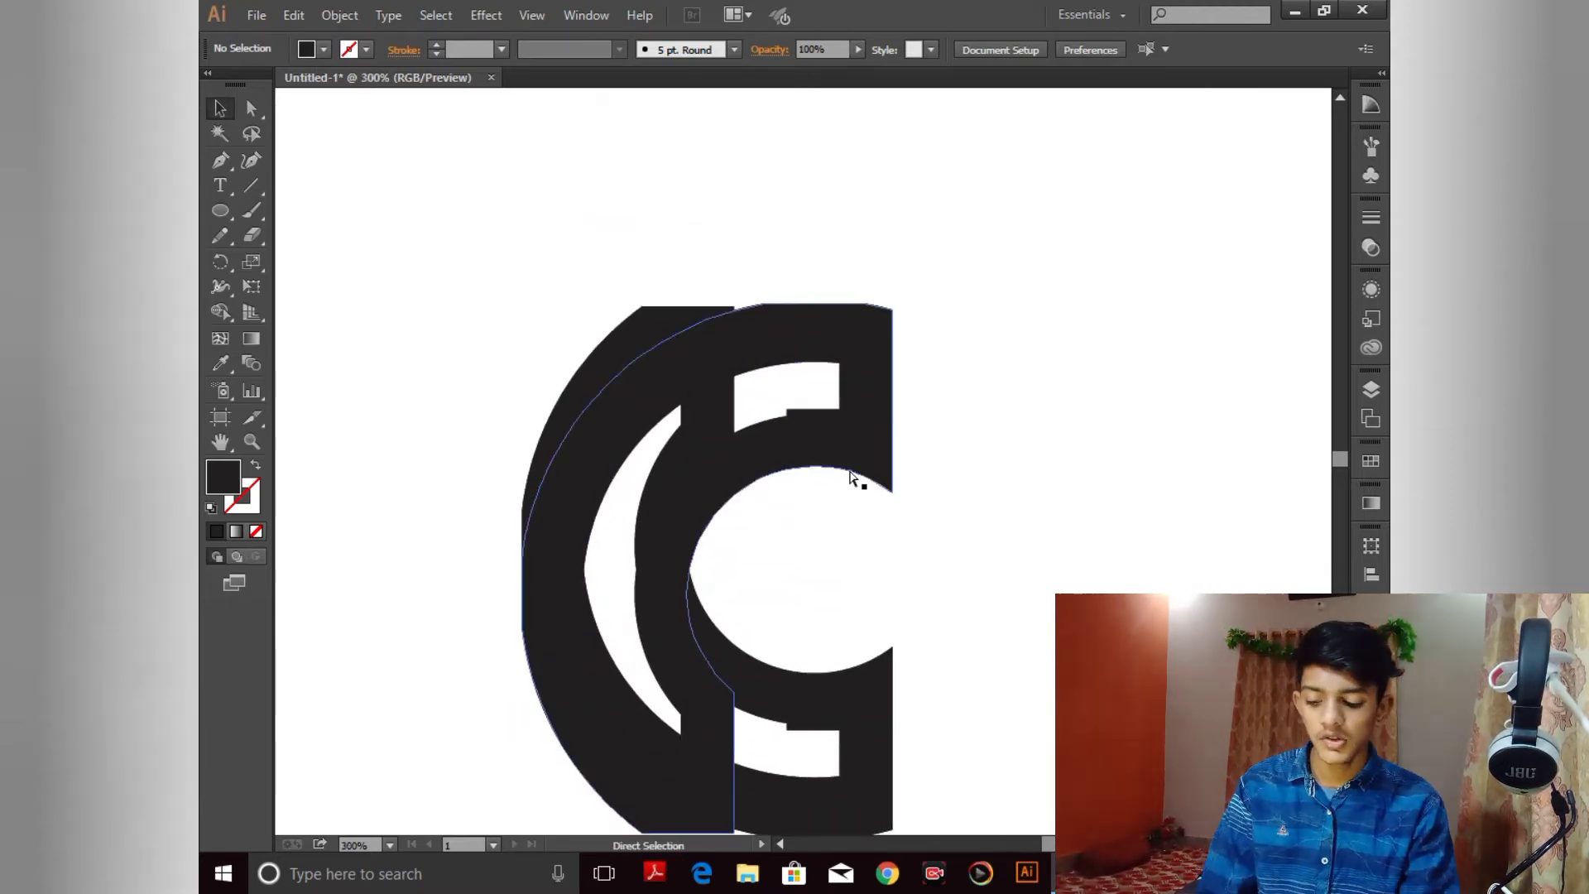
key("ctrl+minus")
key("ctrl+equal")
key("ctrl+equal")
key("ctrl+equal")
key("ctrl+equal")
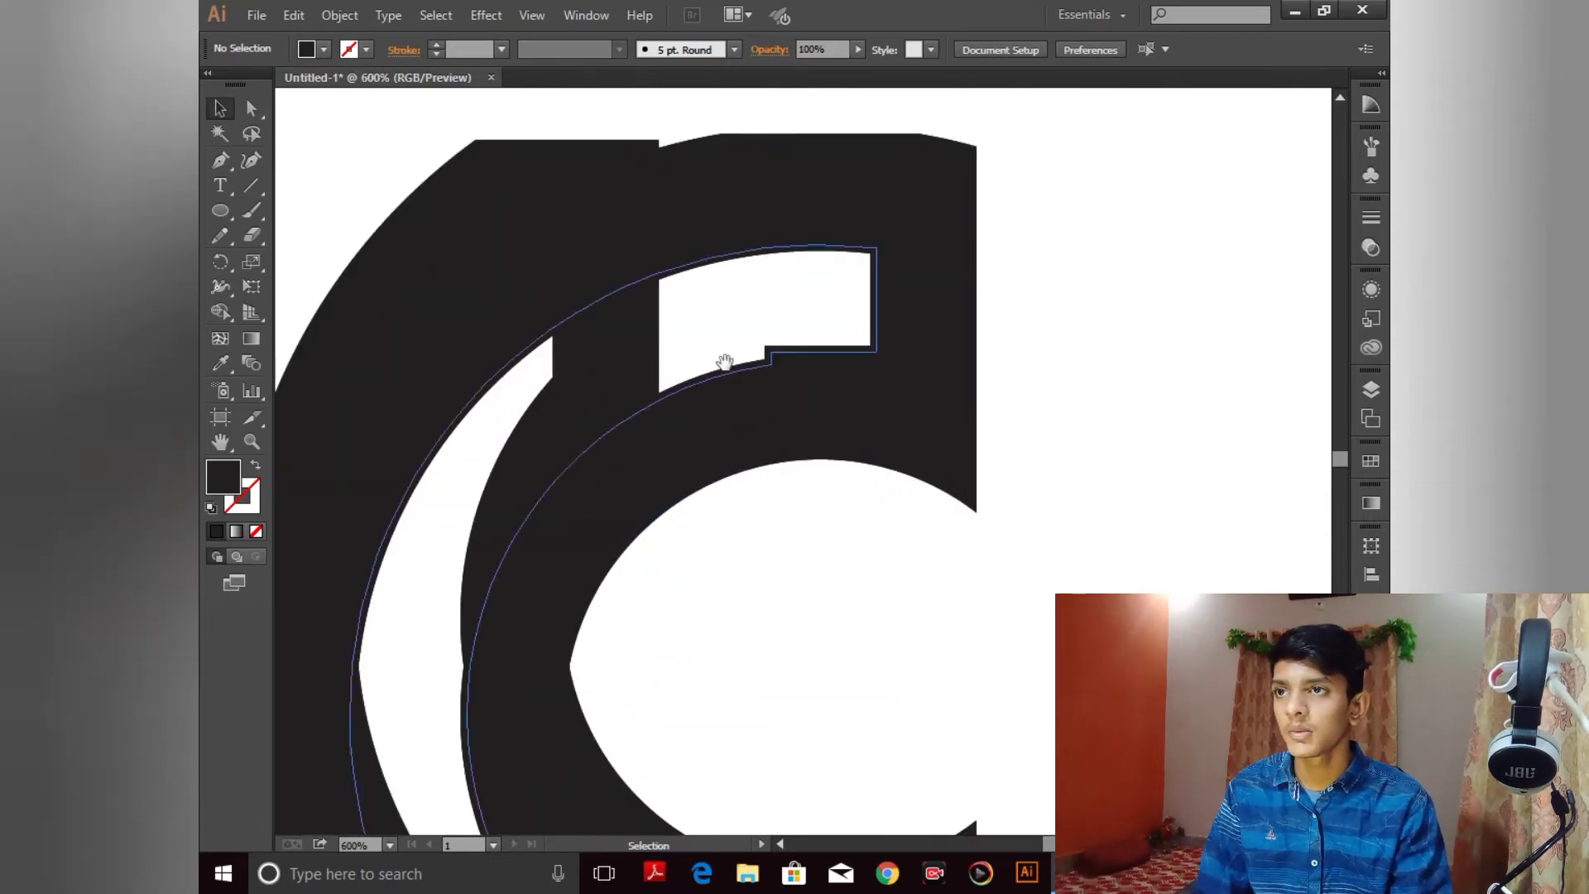
left_click_drag(767, 436, 879, 597)
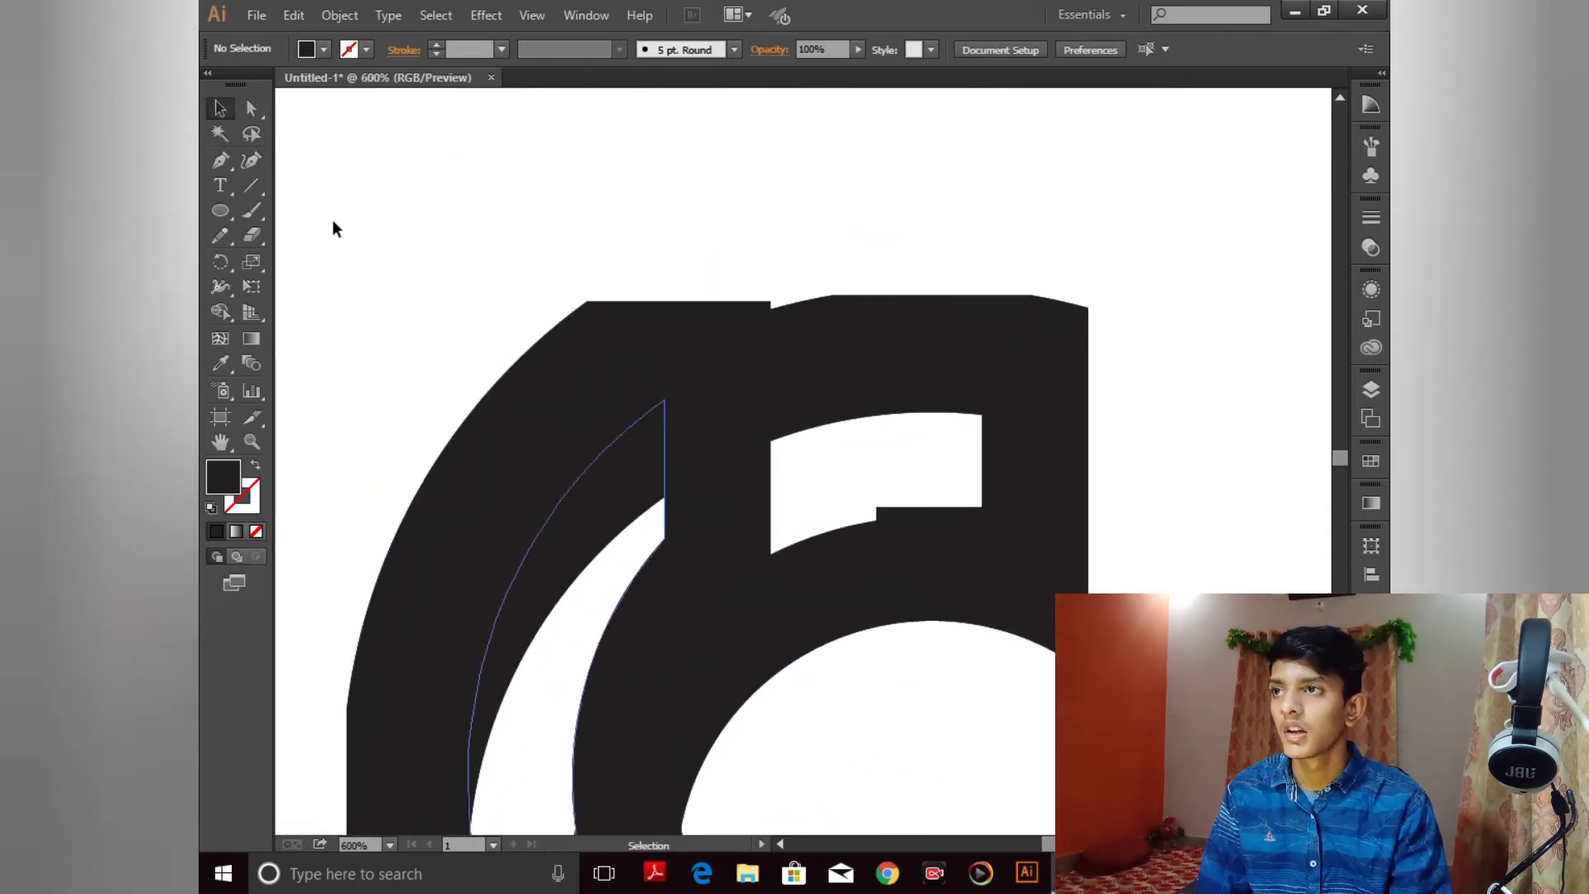
left_click(222, 160)
left_click(587, 301)
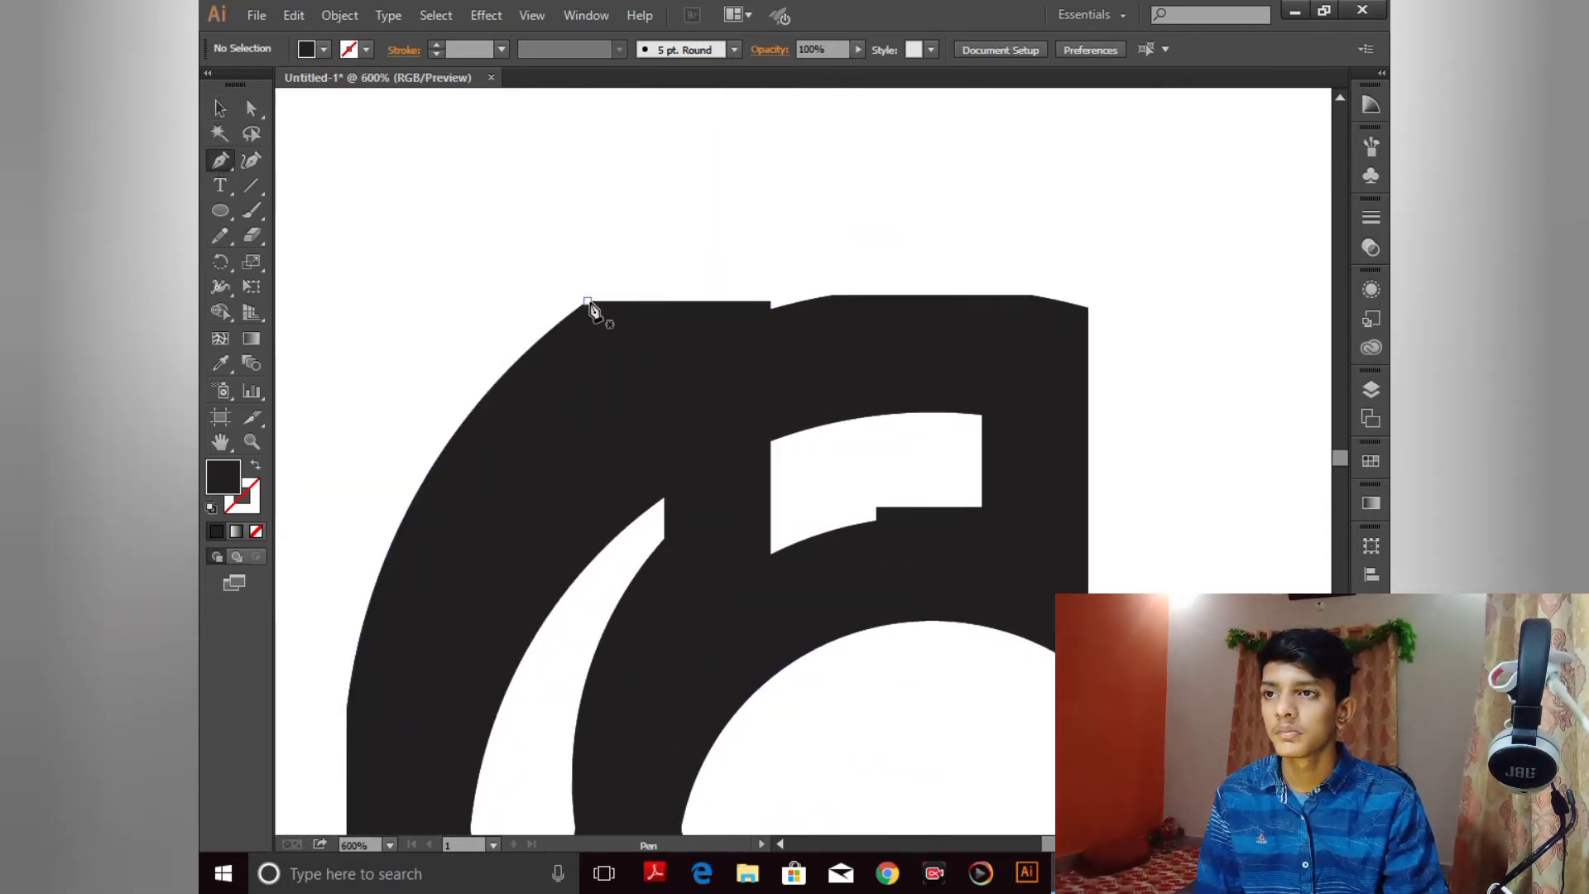
left_click(587, 241)
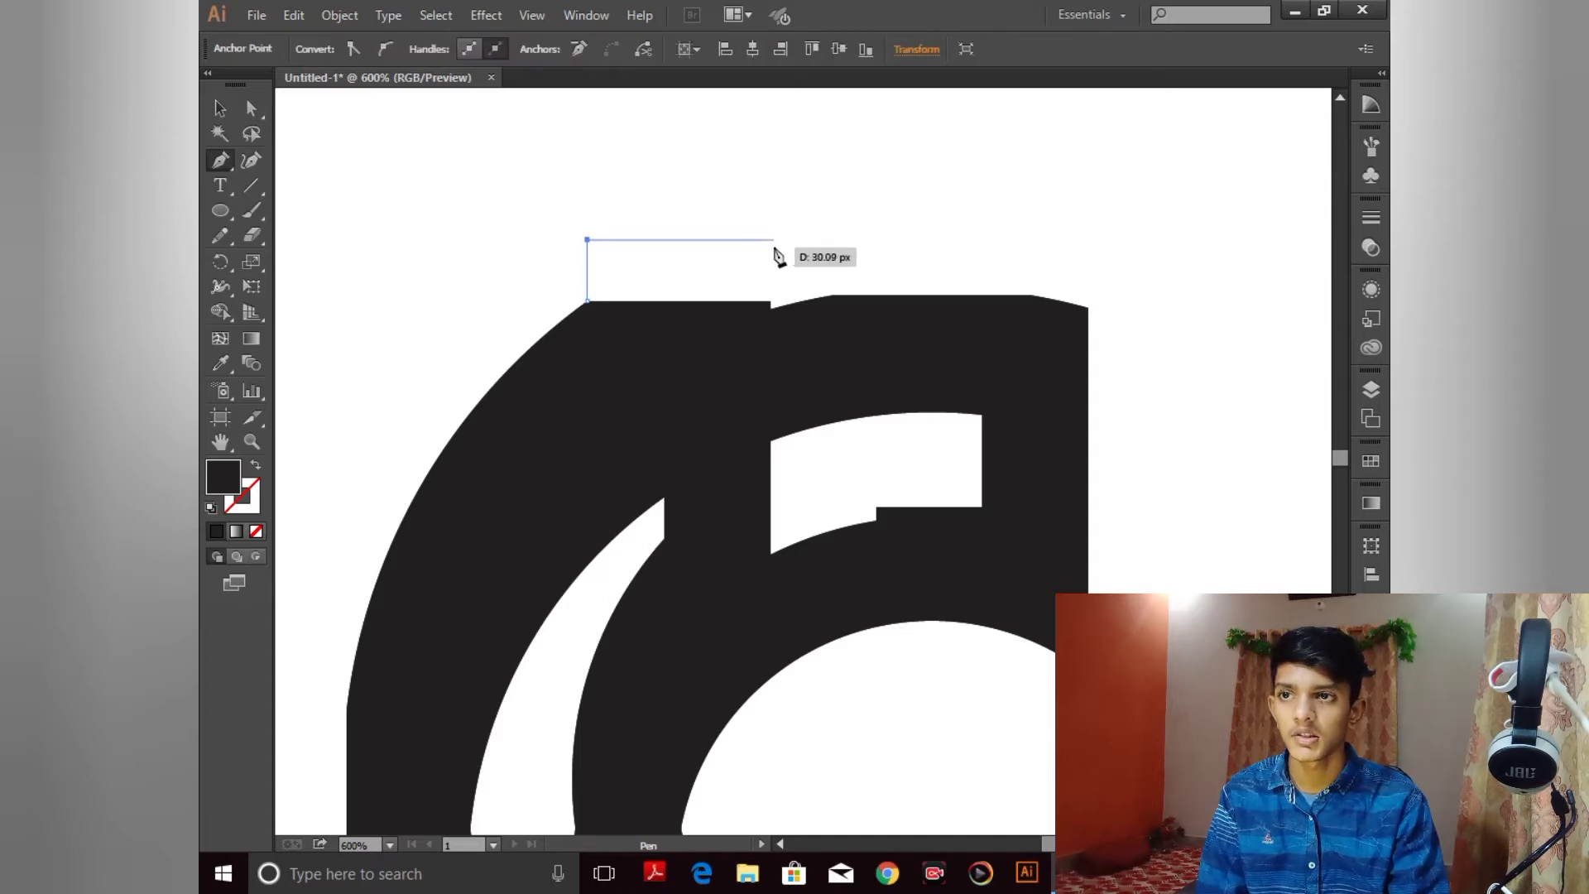
left_click(774, 240)
left_click(773, 301, "shift")
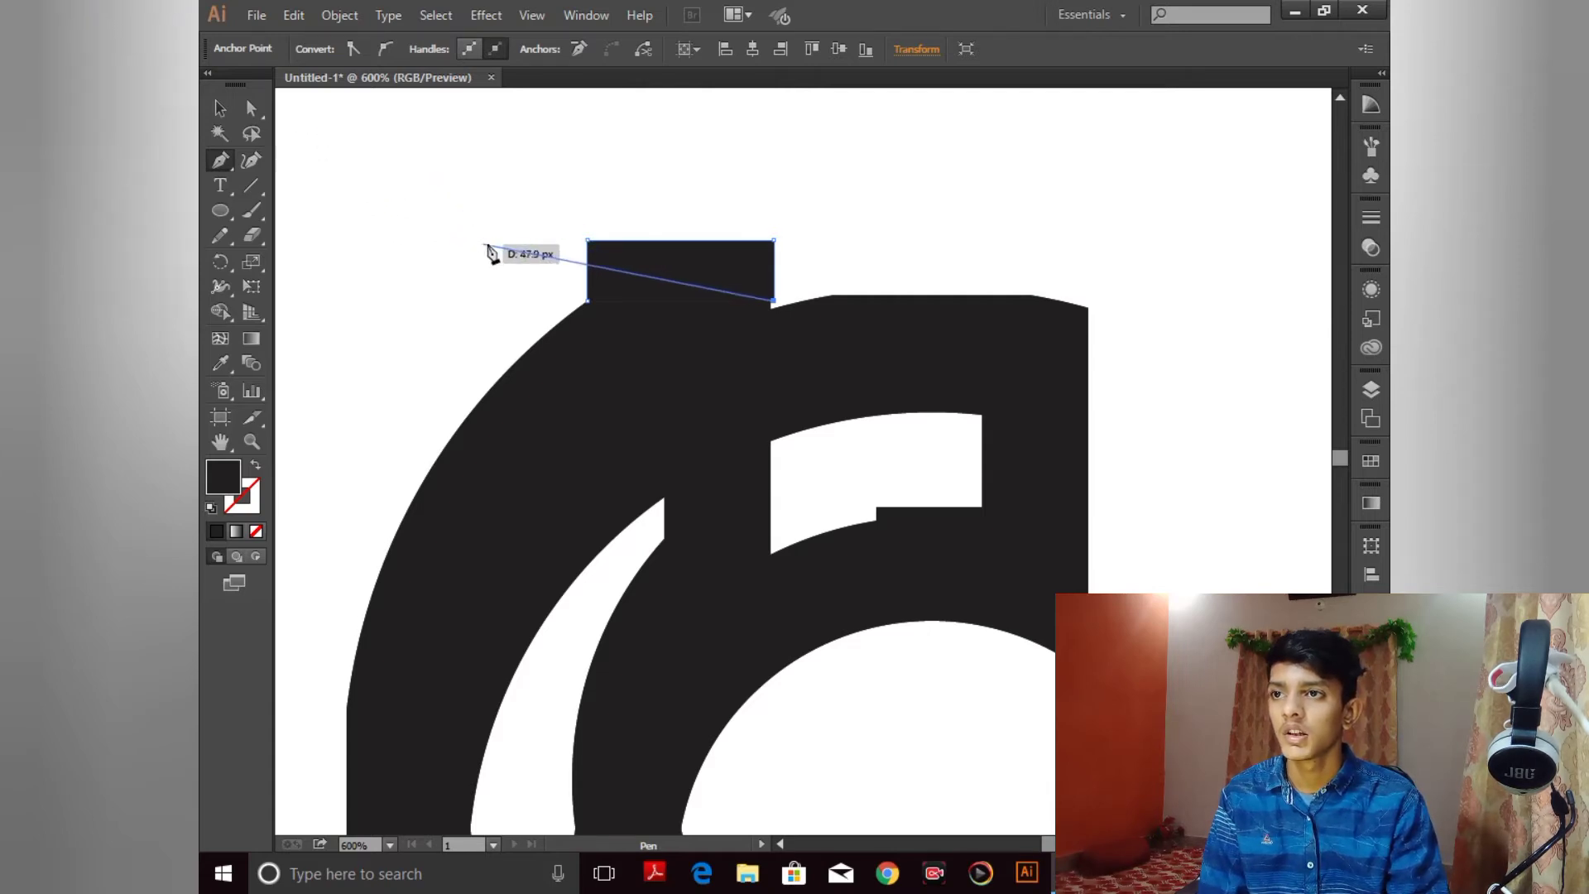
left_click(589, 300)
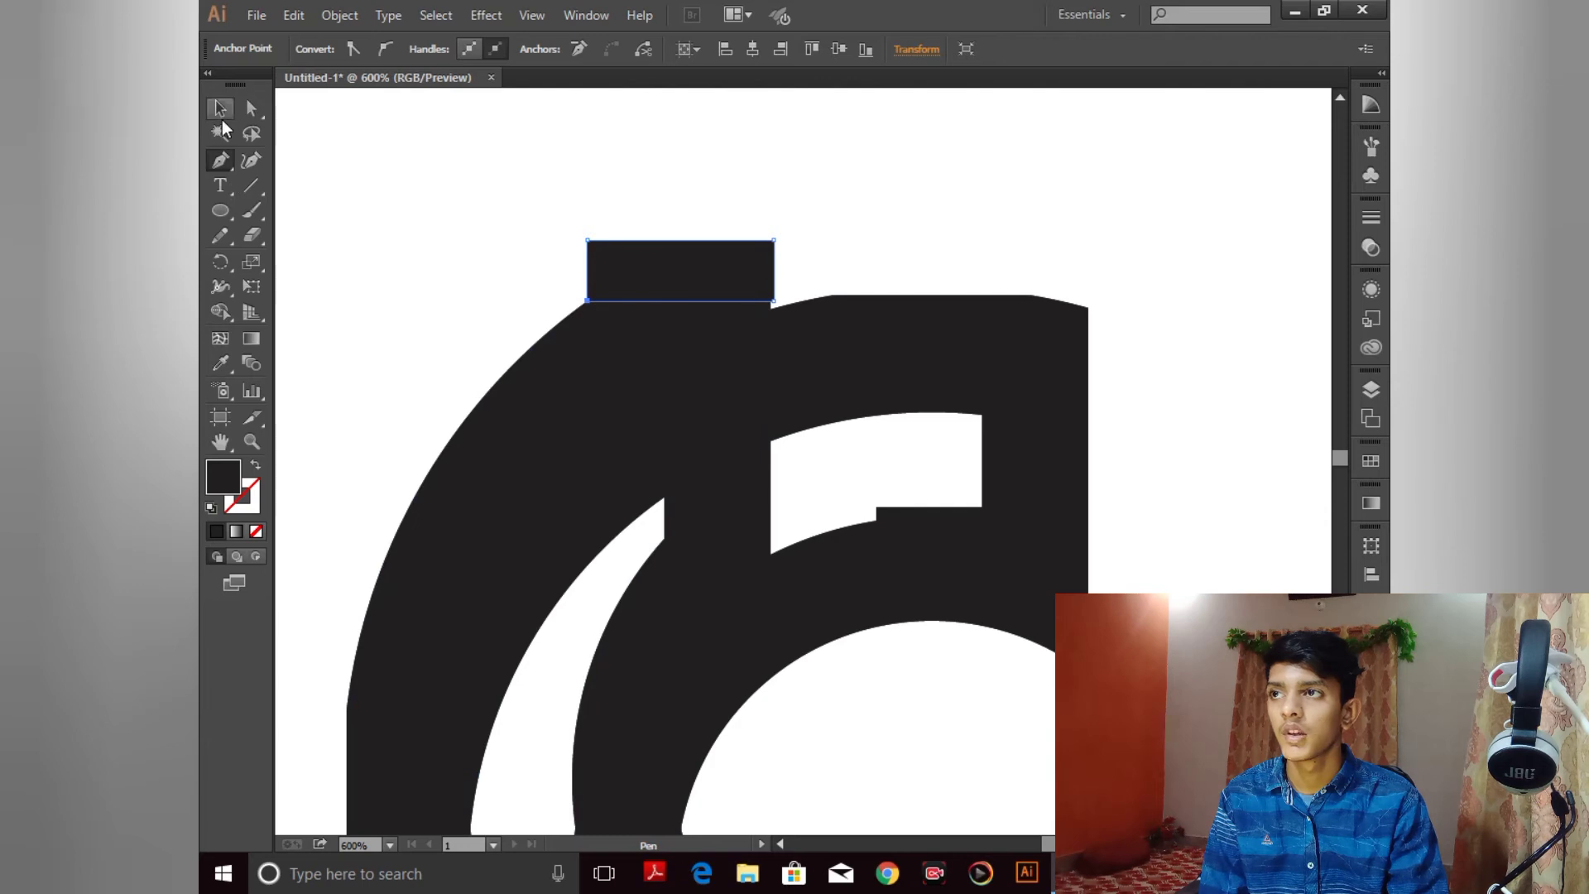
left_click(220, 108)
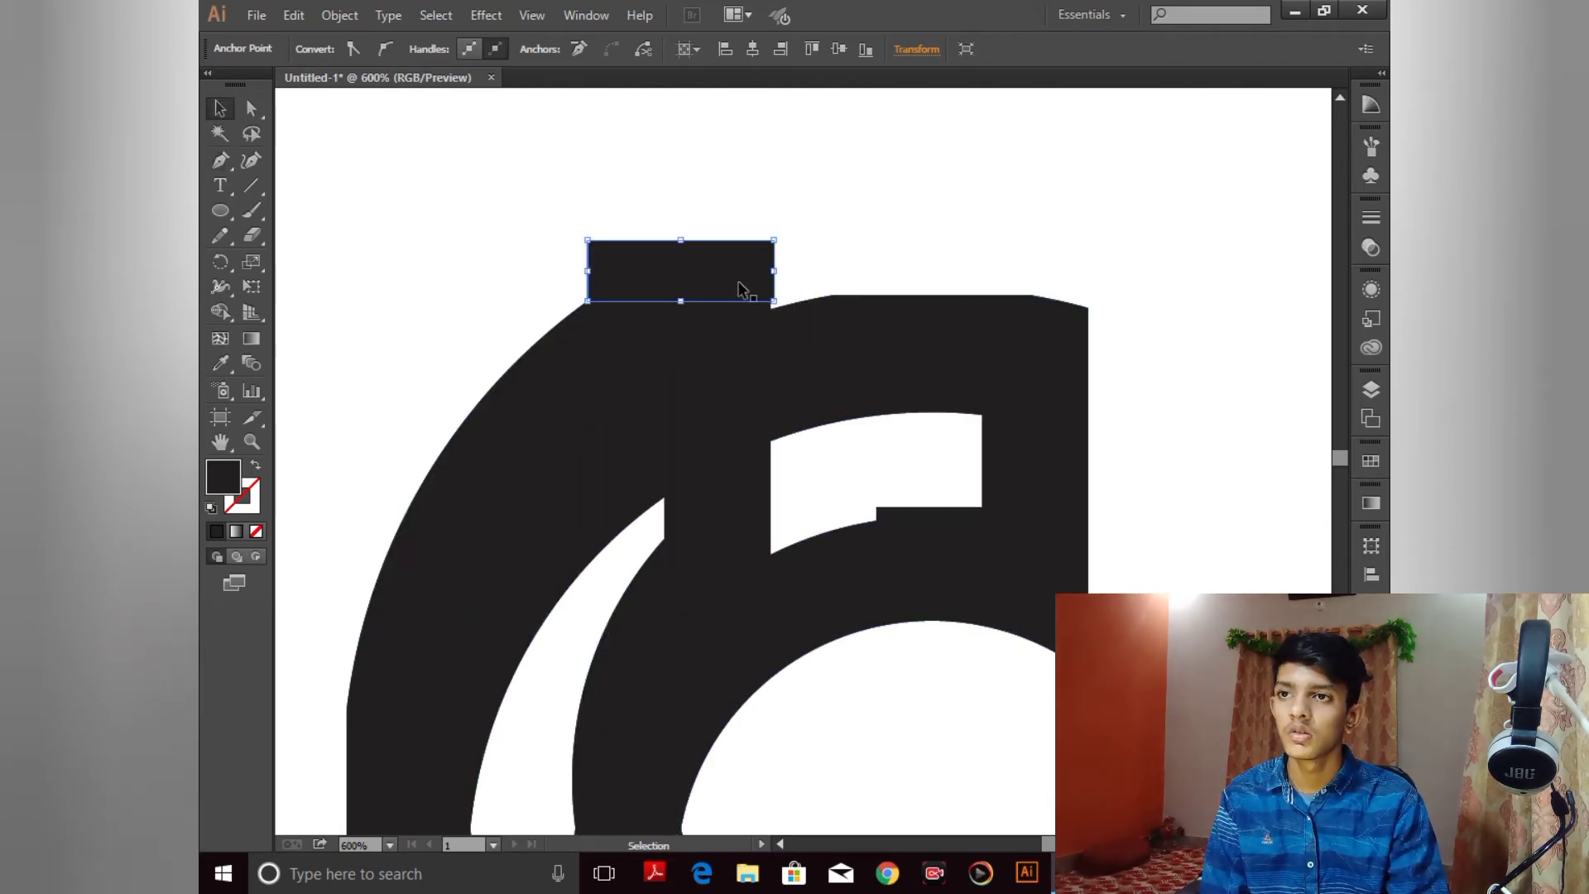
Step: Lower the rectangle's lower-left corner and nudge the whole rectangle down so that it overlaps the logo, and deselect it
left_click(831, 260)
left_click(758, 286)
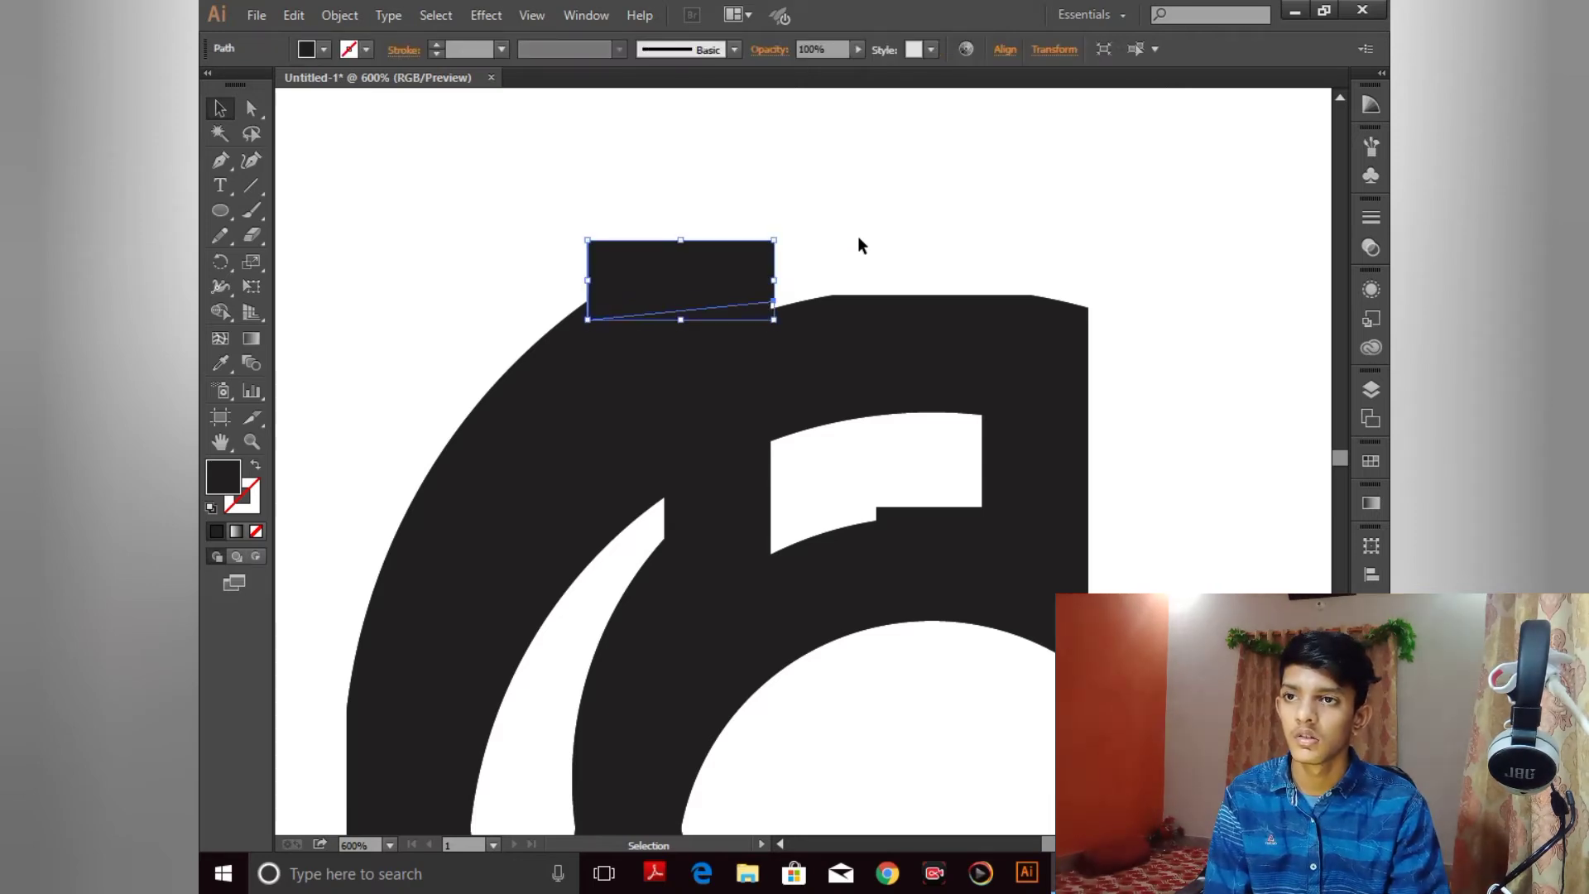
key("Down")
key("Down")
key("Down")
left_click(848, 254)
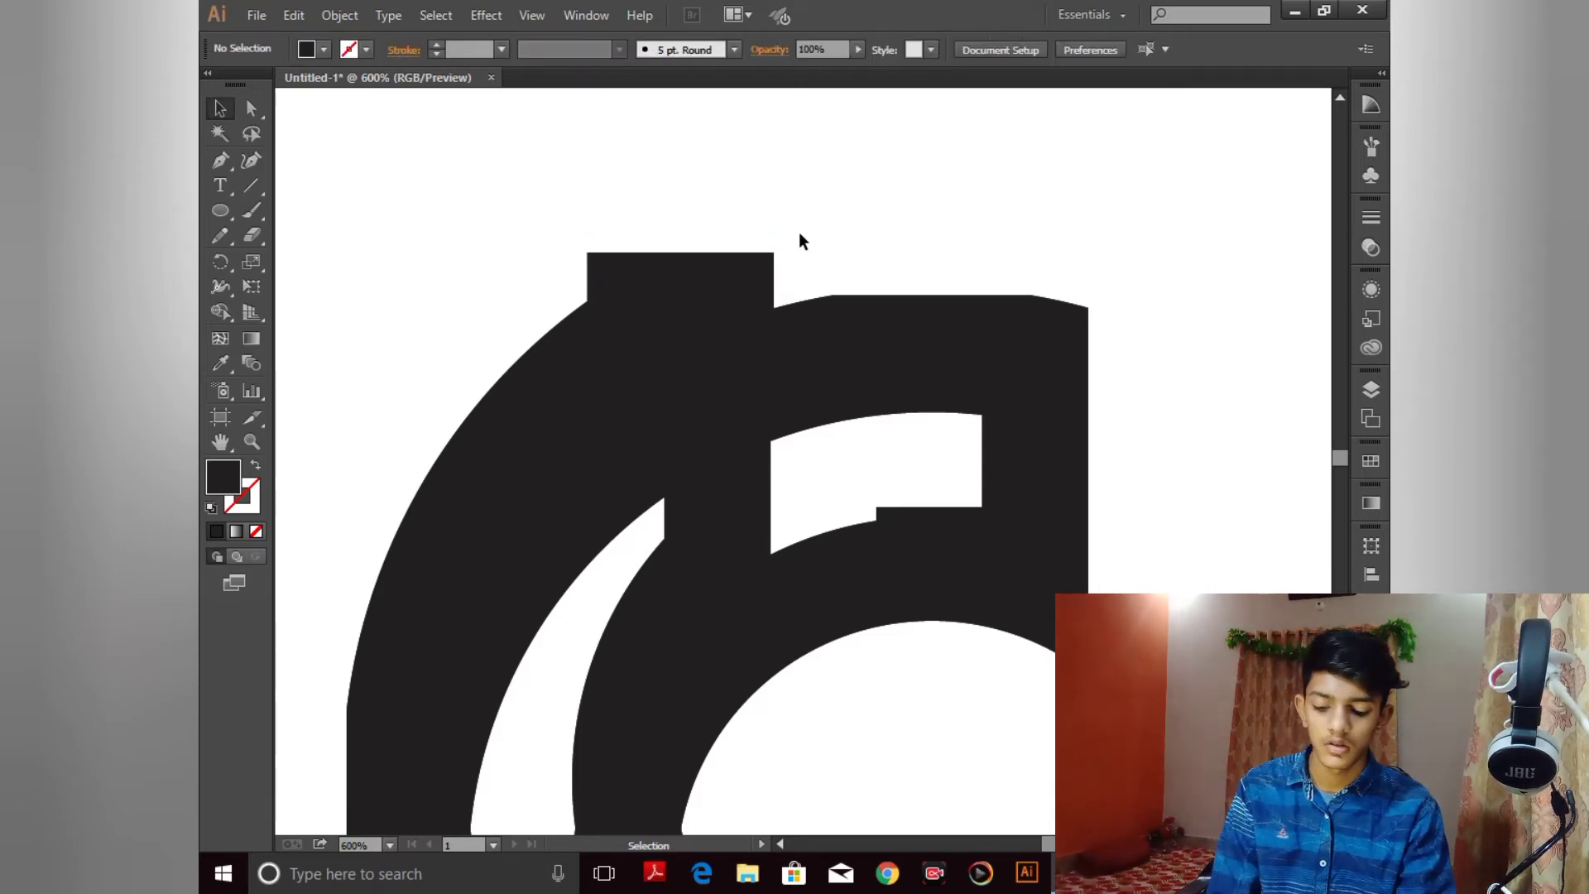
Step: Duplicate the small rectangle above the logo in place
key("ctrl+minus")
key("ctrl+minus")
key("ctrl+minus")
key("ctrl+minus")
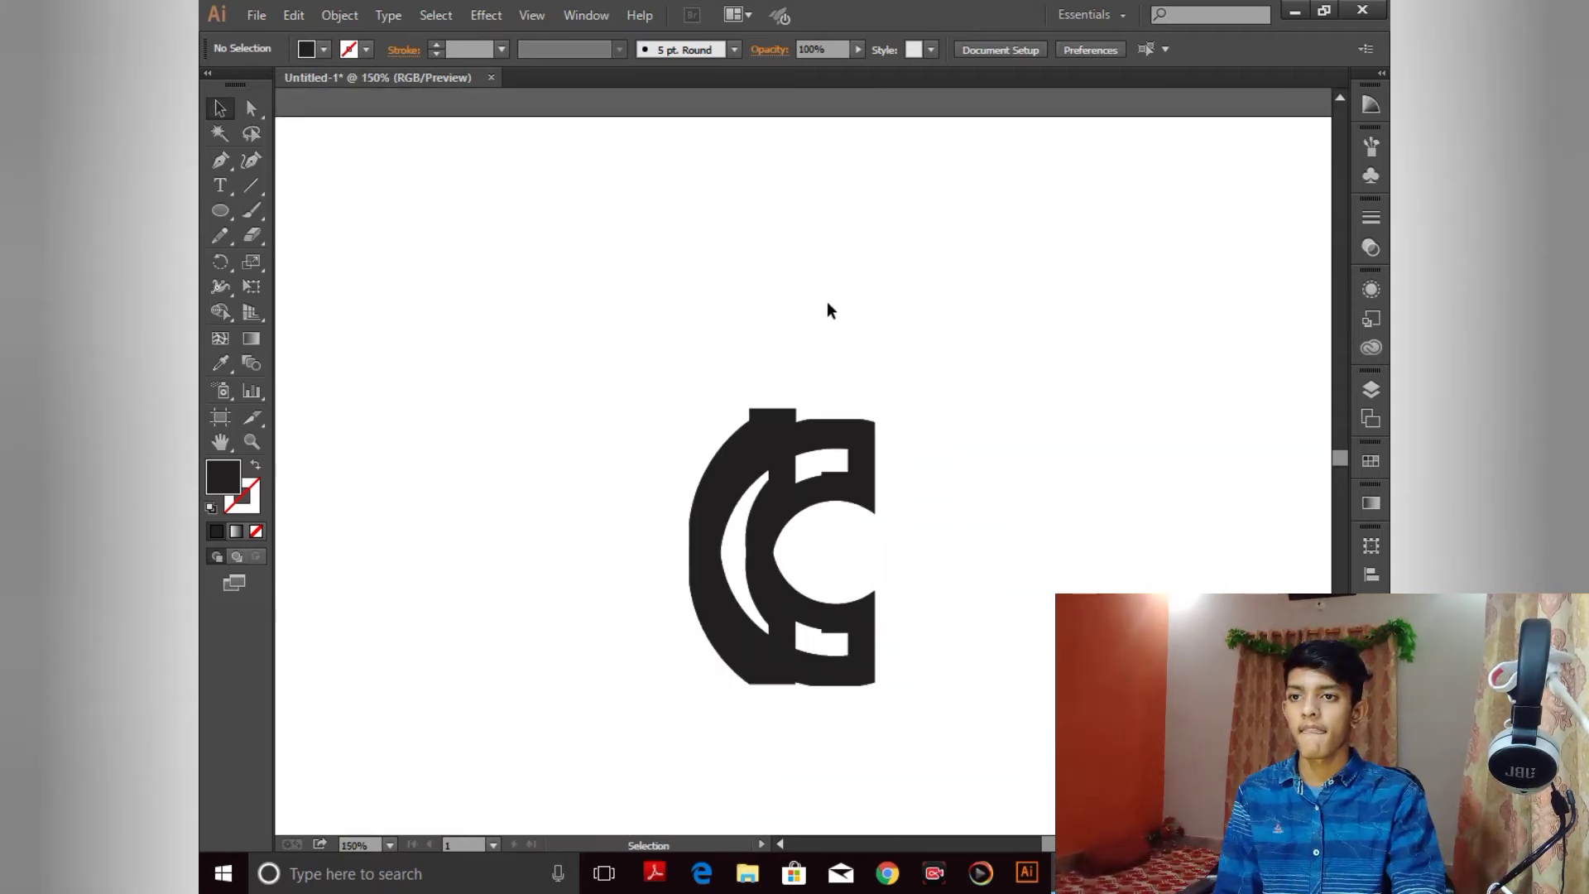
left_click(789, 416)
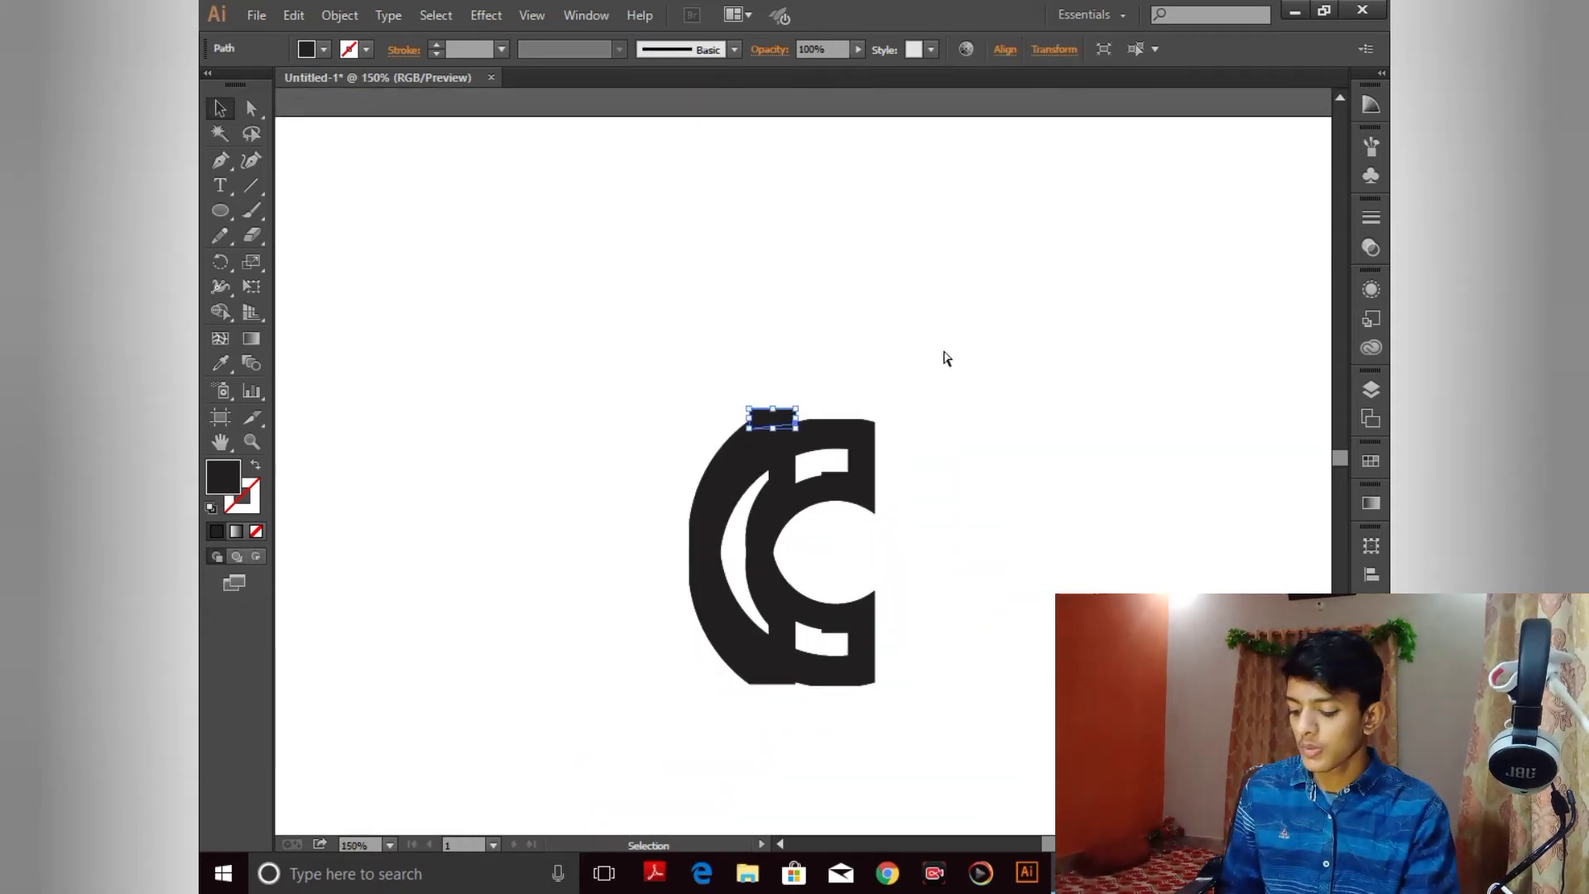
key("ctrl+c")
key("ctrl+f")
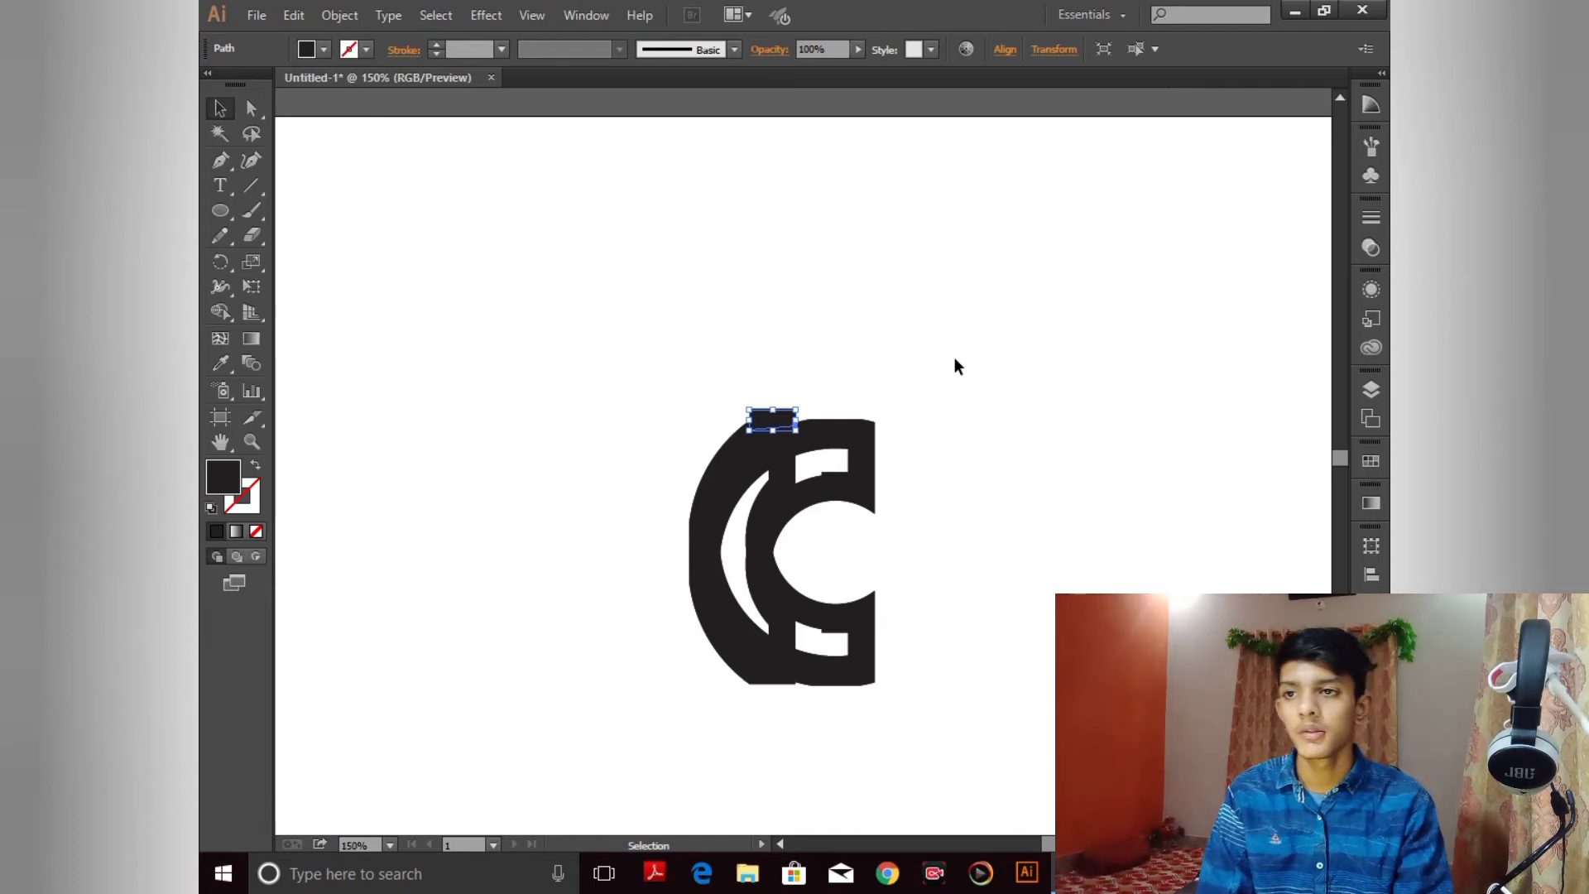
Step: Move the duplicated rectangle straight down to just below the logo's lower edge
key("Down")
key("Down")
key("Down")
key("Down")
key("Down")
key("Down")
key("Down")
key("Down")
key("Down")
key("Down")
key("Down")
key("Down")
key("Down")
key("Down")
key("Down")
key("Down")
key("Down")
key("Down")
key("Down")
key("Down")
key("Down")
key("Down")
key("Down")
key("Down")
key("Down")
key("Down")
key("Down")
key("Down")
key("Down")
key("Down")
key("Down")
key("Down")
key("Down")
key("Down")
key("Down")
key("Down")
key("Down")
key("Down")
key("Down")
key("Down")
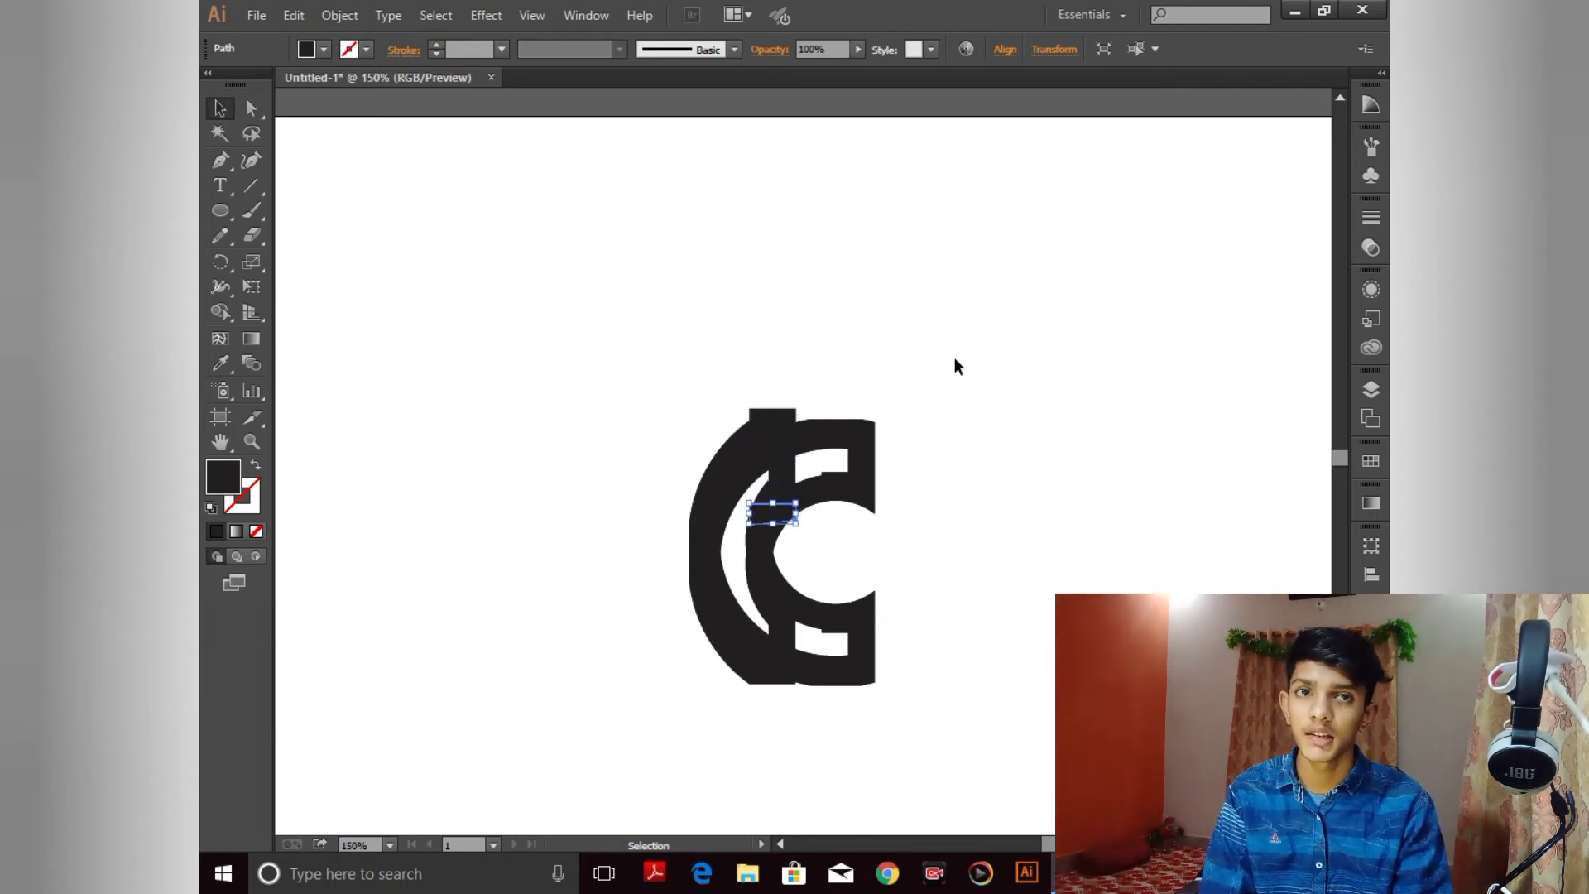
key("Down")
key("Down")
key("Down")
key("Down")
key("Down")
key("Down")
key("Down")
key("Down")
key("Down")
key("Down")
key("Down")
key("Down")
key("Down")
key("Down")
key("Down")
key("Down")
key("Down")
key("Down")
key("Down")
key("Down")
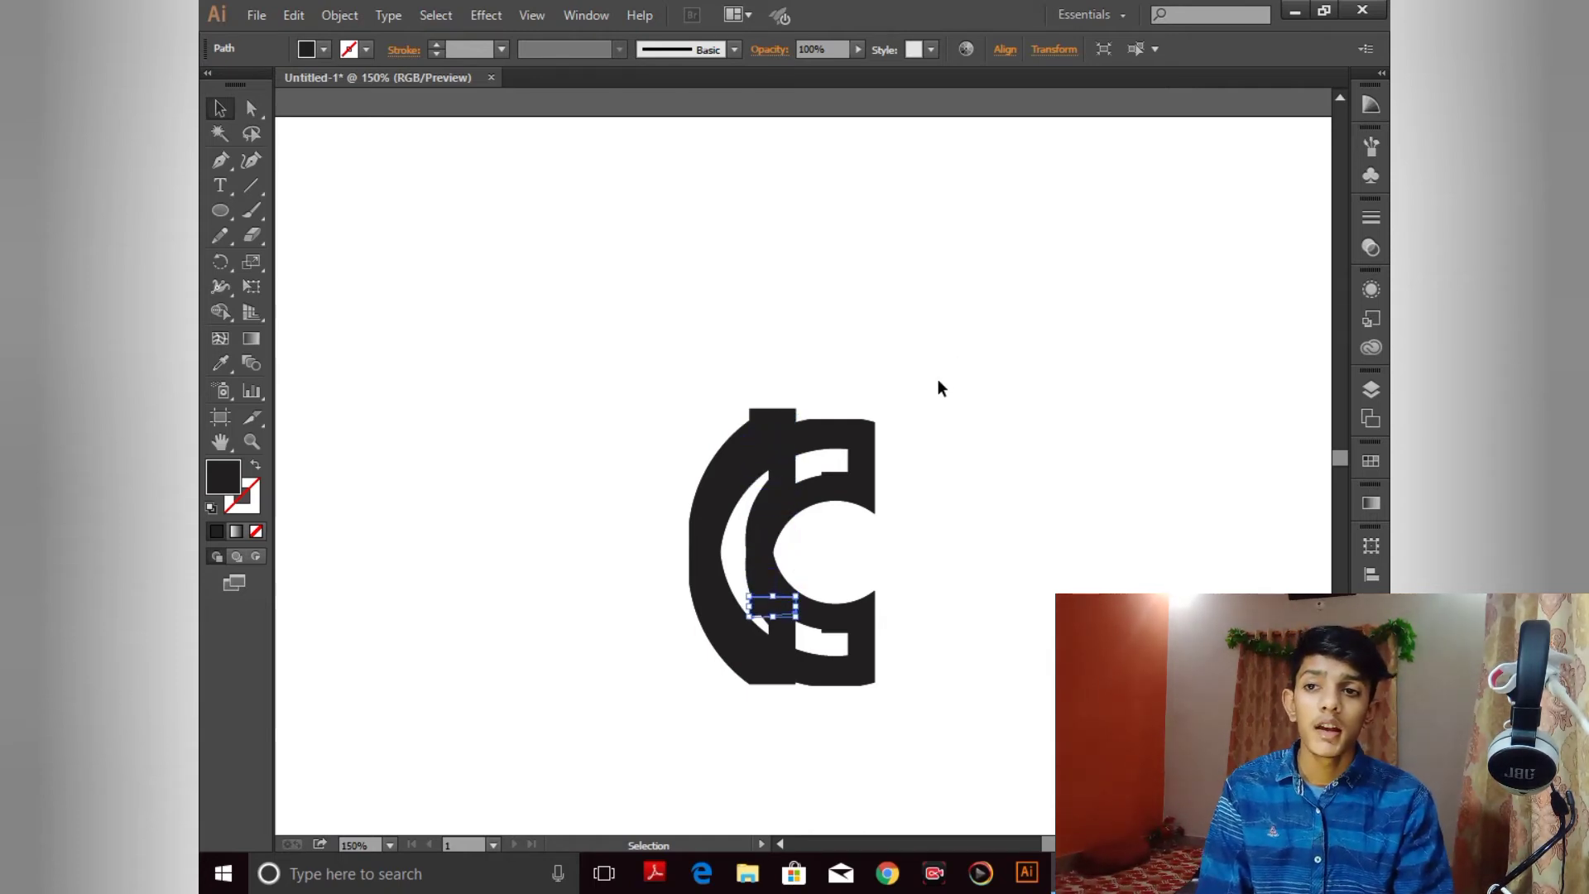
key("Down")
key("Down")
key("Down")
key("Down")
key("Down")
key("Down")
key("Down")
key("Down")
key("Down")
key("Down")
key("Down")
key("Down")
key("Down")
key("Down")
key("Down")
key("Down")
key("Down")
key("Down")
key("Down")
key("Down")
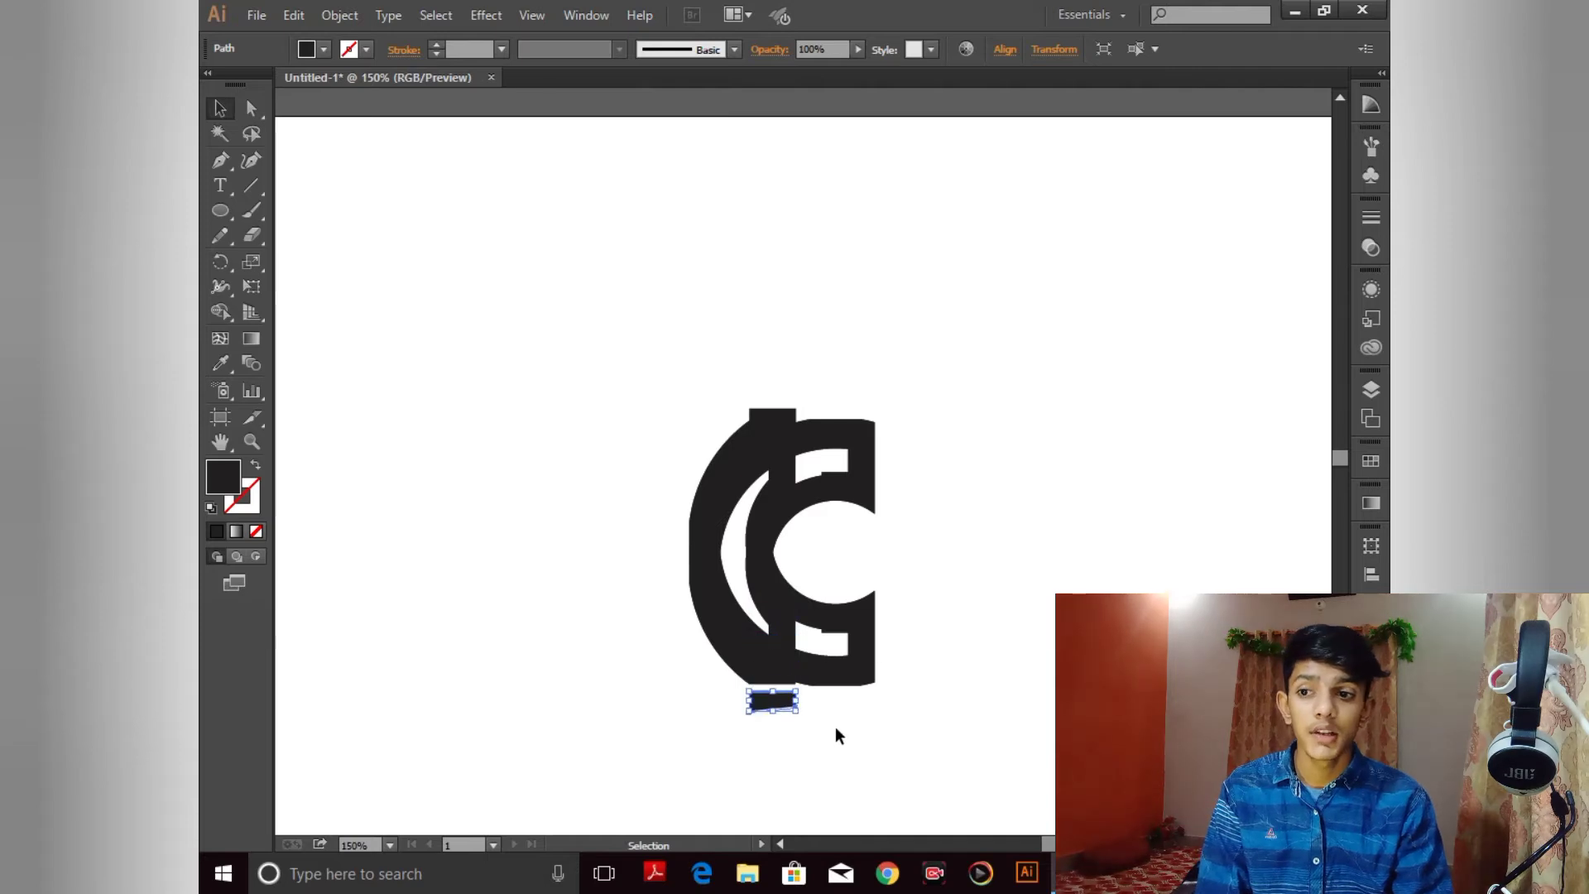
Step: Nudge the duplicated rectangle up until it overlaps the logo's lower edge, and deselect it
left_click_drag(803, 733, 828, 678)
key("Up")
key("Up")
key("Up")
key("Up")
key("Up")
key("Up")
key("Up")
key("Up")
key("Up")
key("Up")
key("Up")
key("Up")
key("Up")
key("Up")
key("Up")
key("Up")
key("Up")
key("Up")
key("Up")
key("Up")
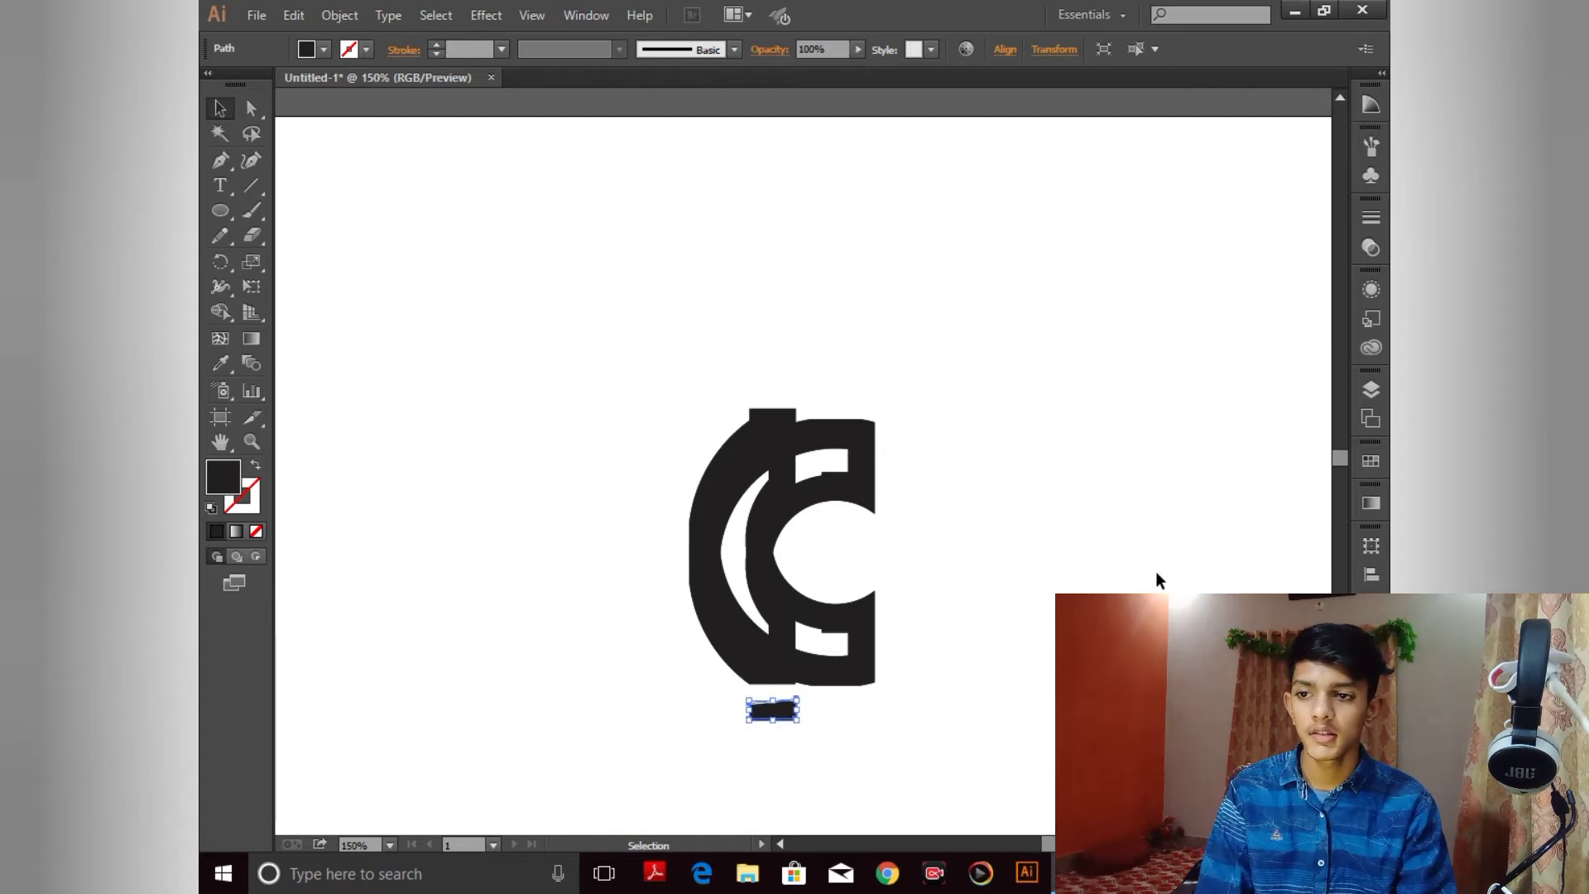
left_click(1159, 573)
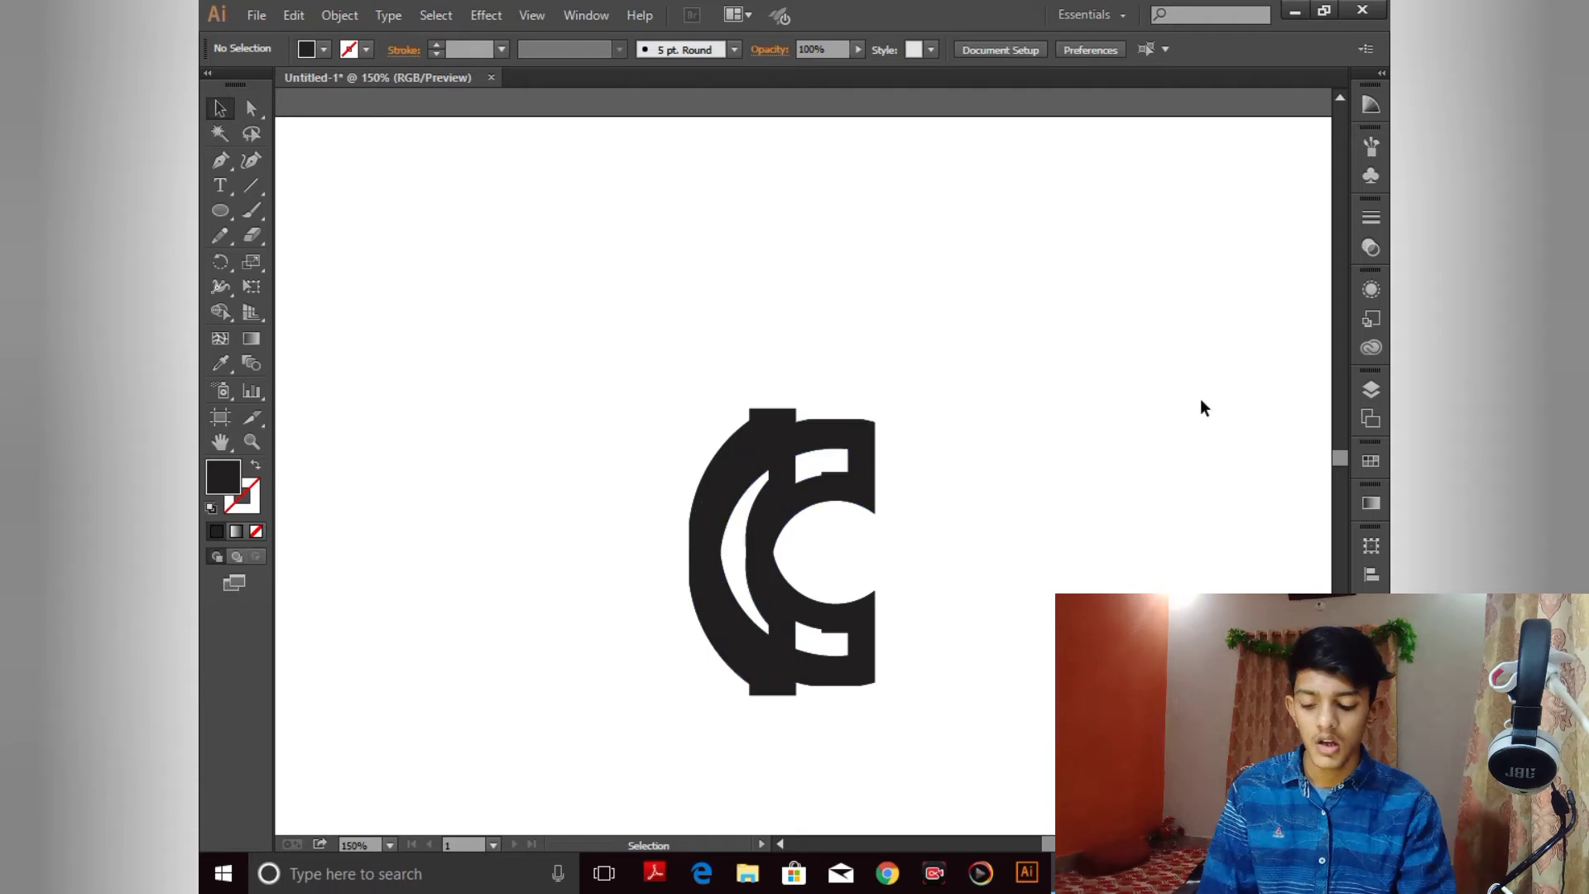
Step: Remove the thin strip around the inner opening of the C shape with the upper-right arm using Shape Builder
key("ctrl+plus")
key("ctrl+plus")
key("ctrl+plus")
key("ctrl+plus")
key("ctrl+plus")
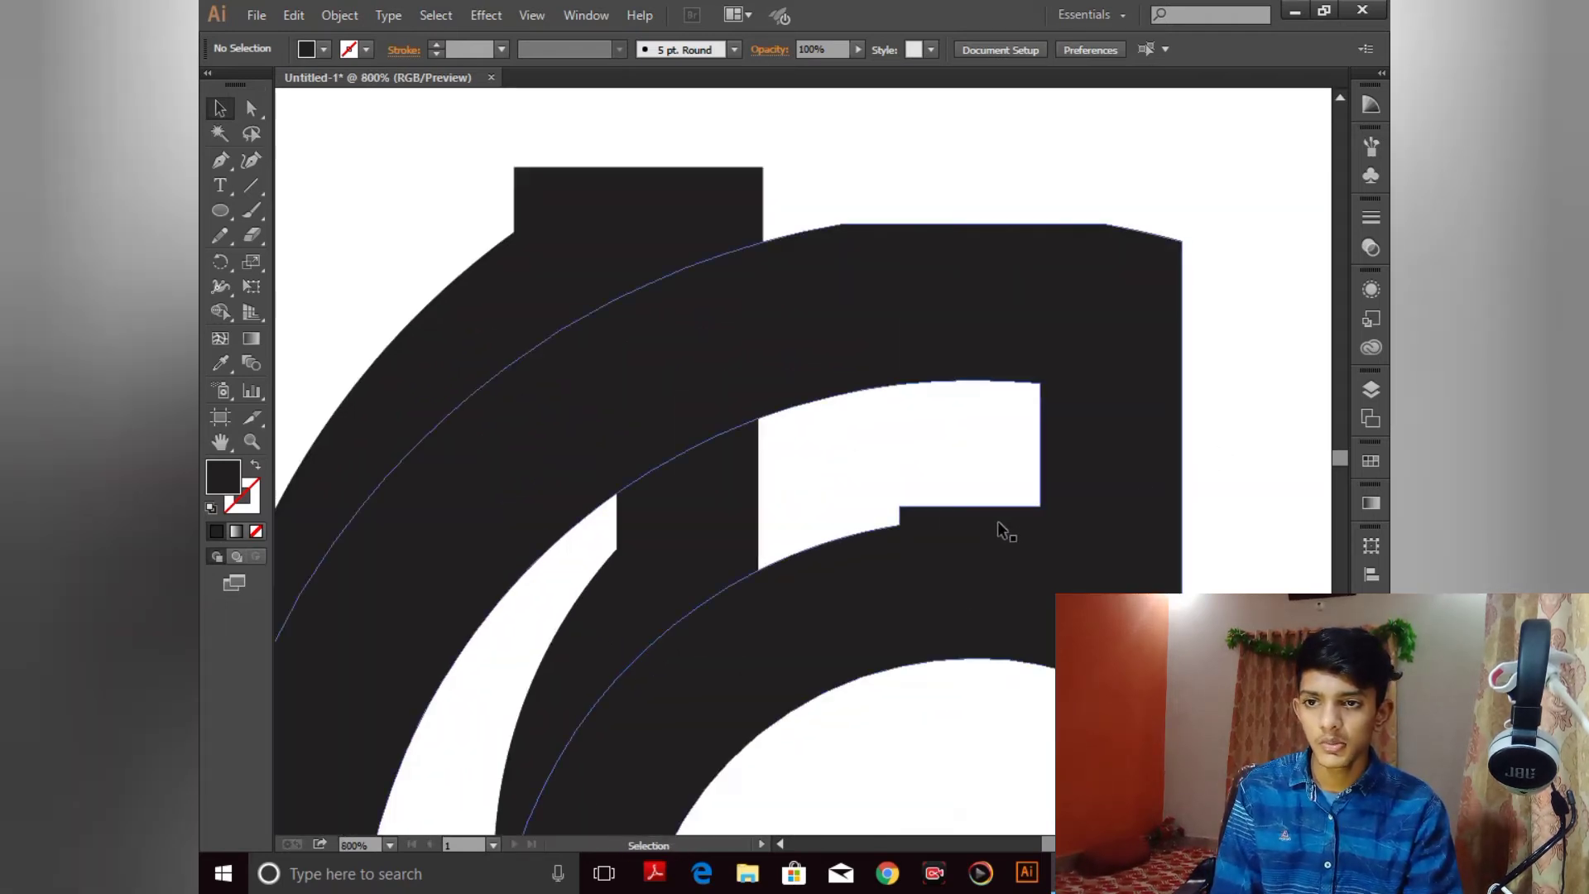
left_click(941, 514)
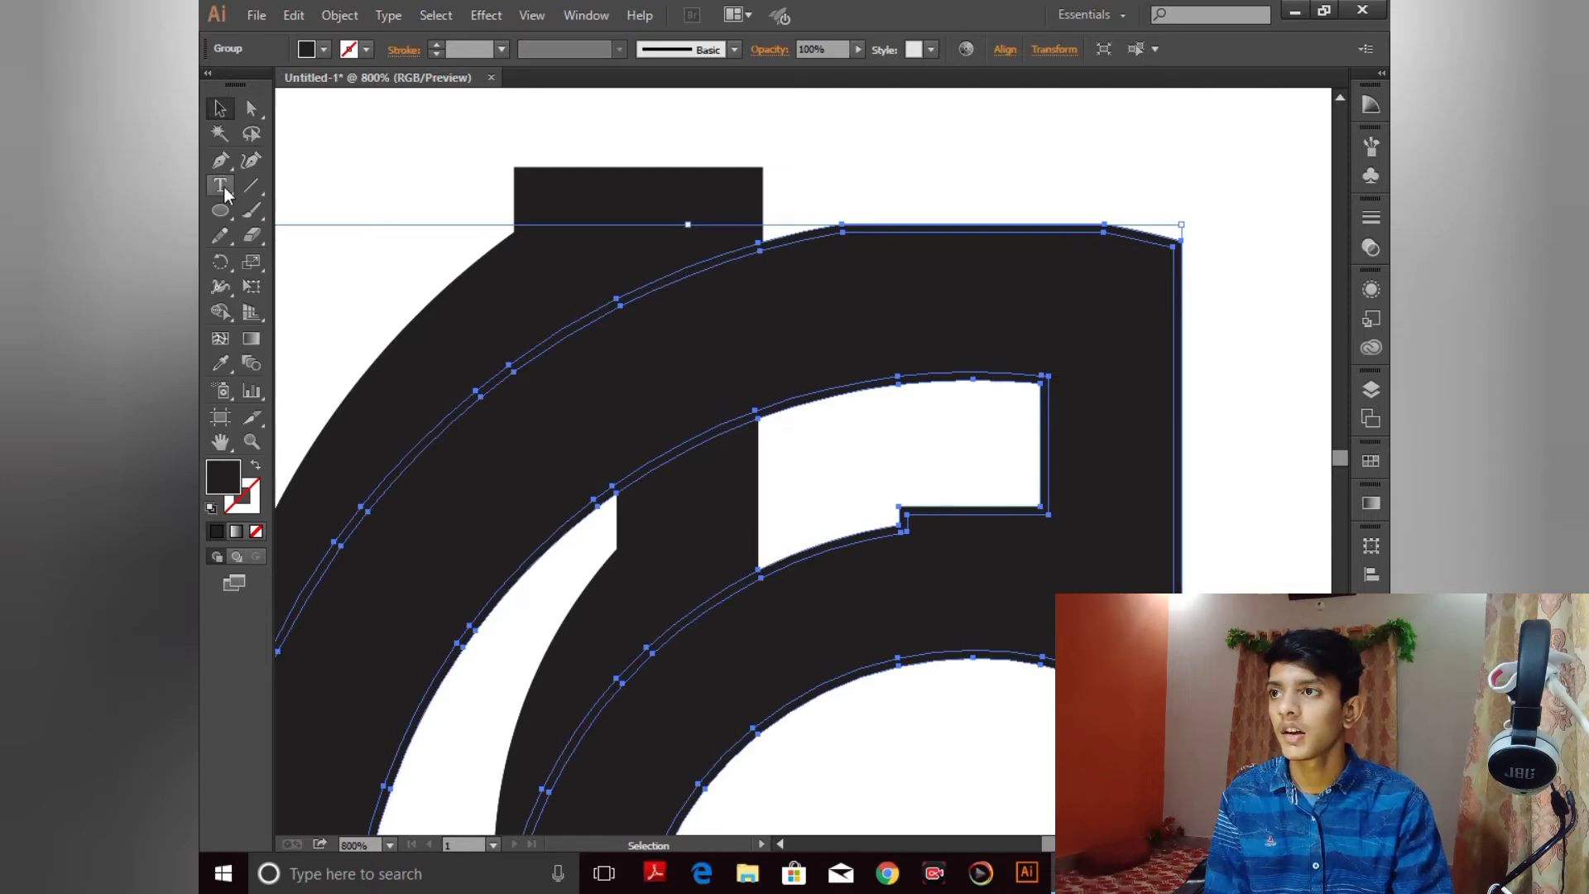
left_click(220, 311)
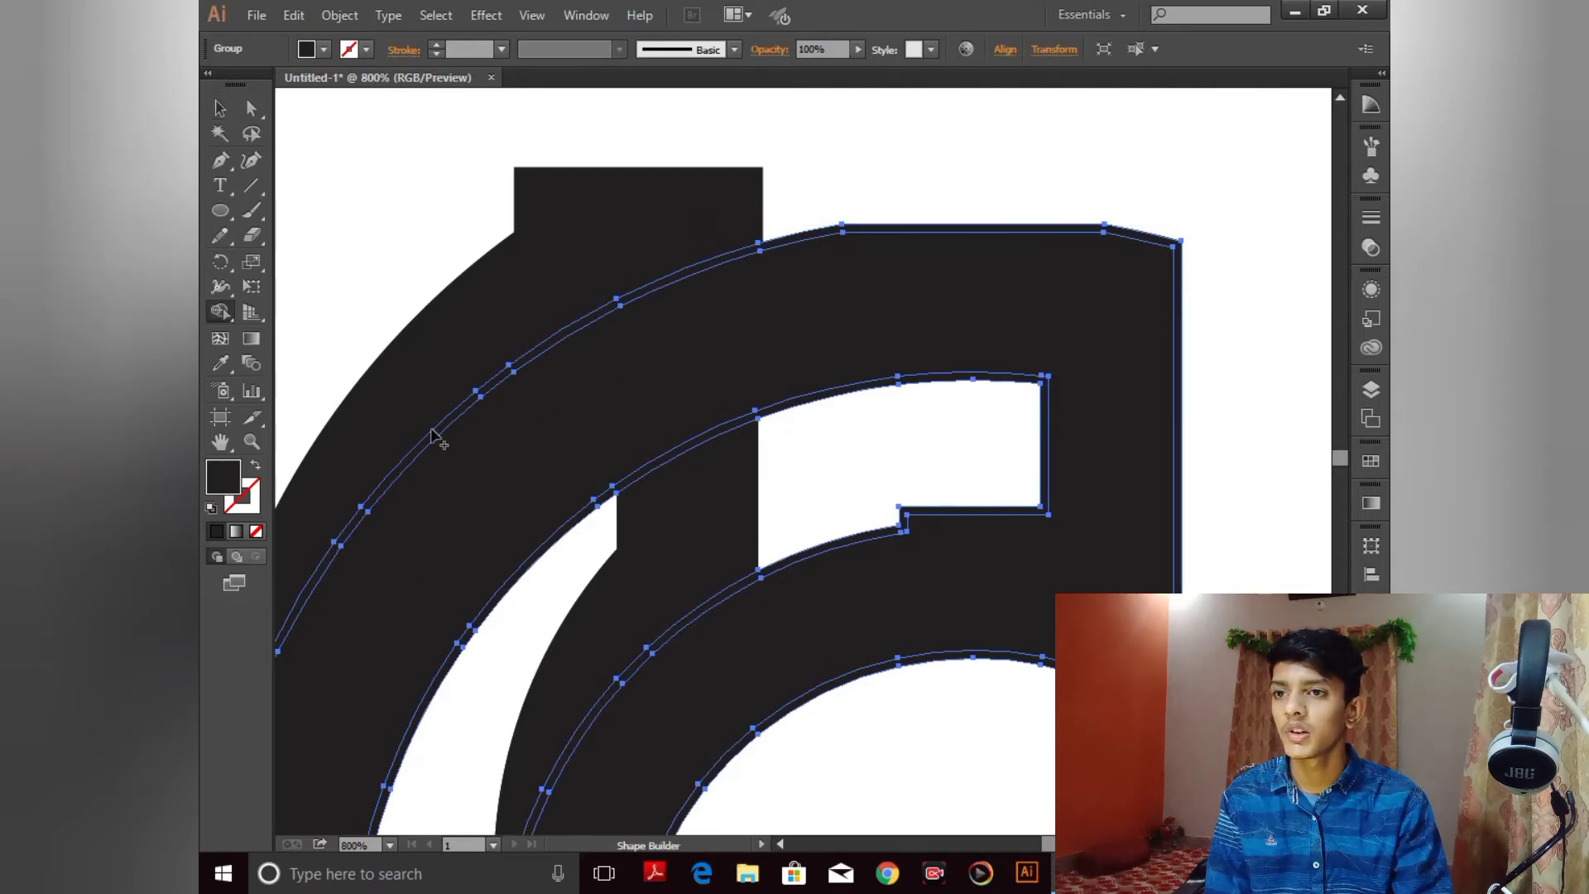
left_click(969, 515)
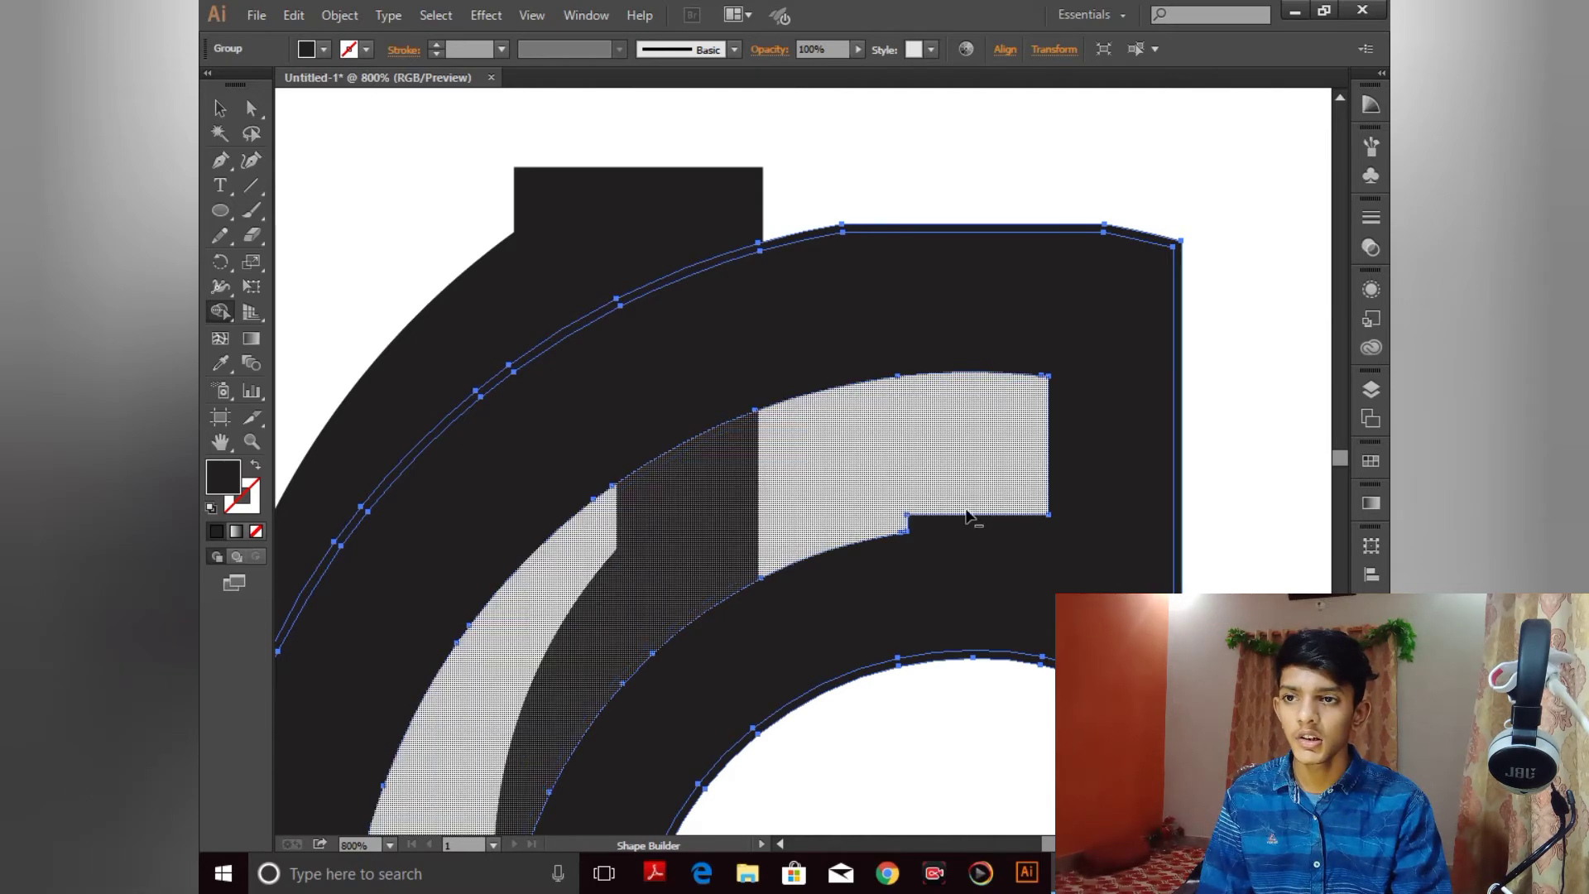
left_click(797, 482)
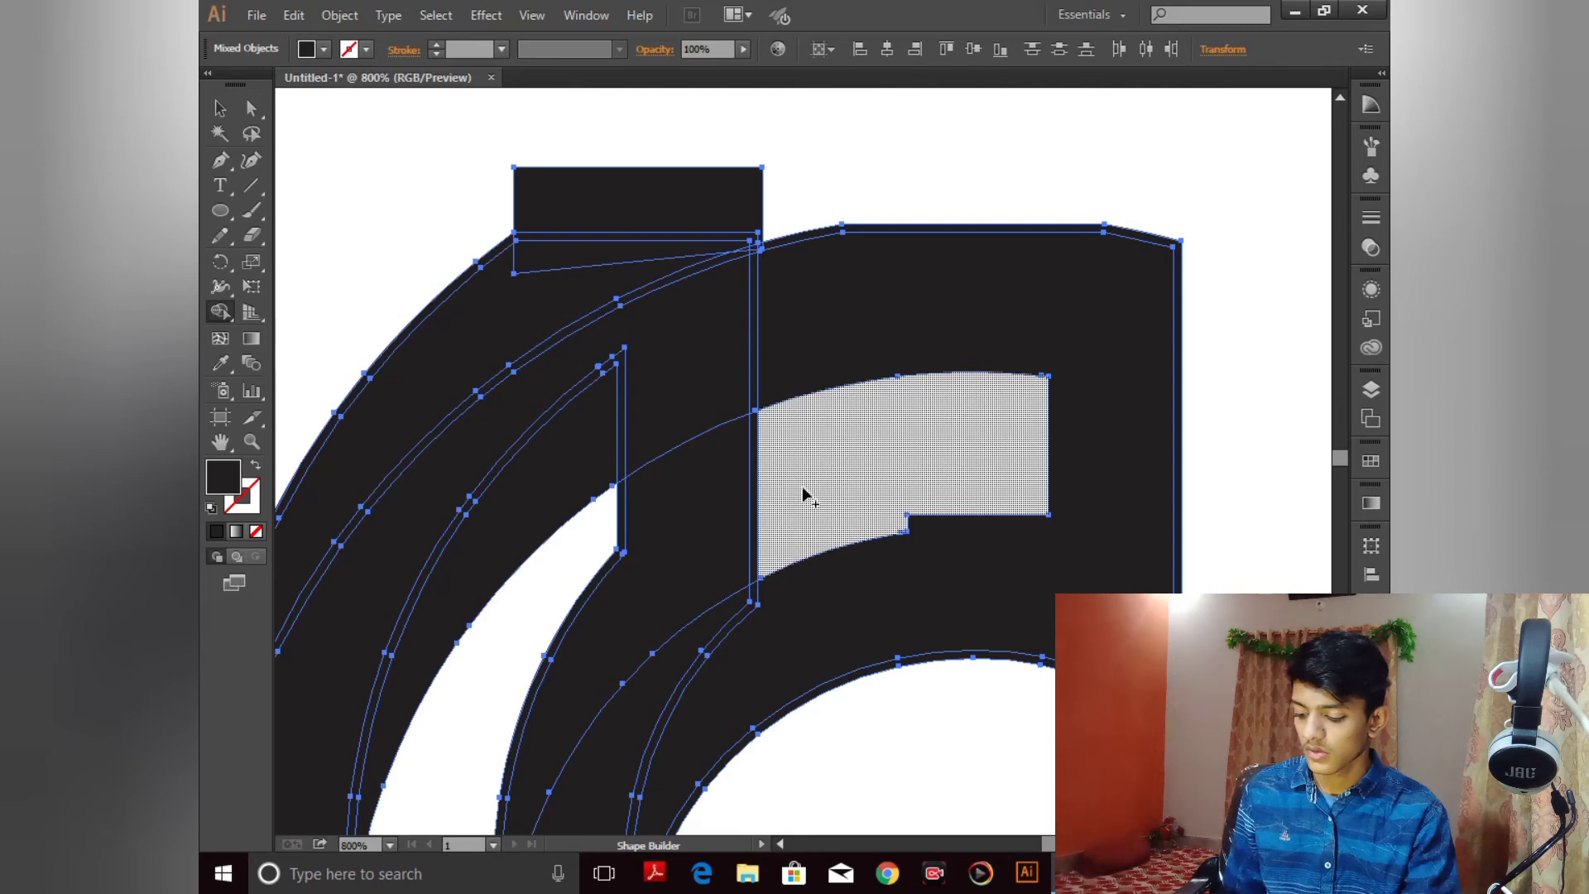
key("ctrl+equal")
key("ctrl+equal")
key("ctrl+equal")
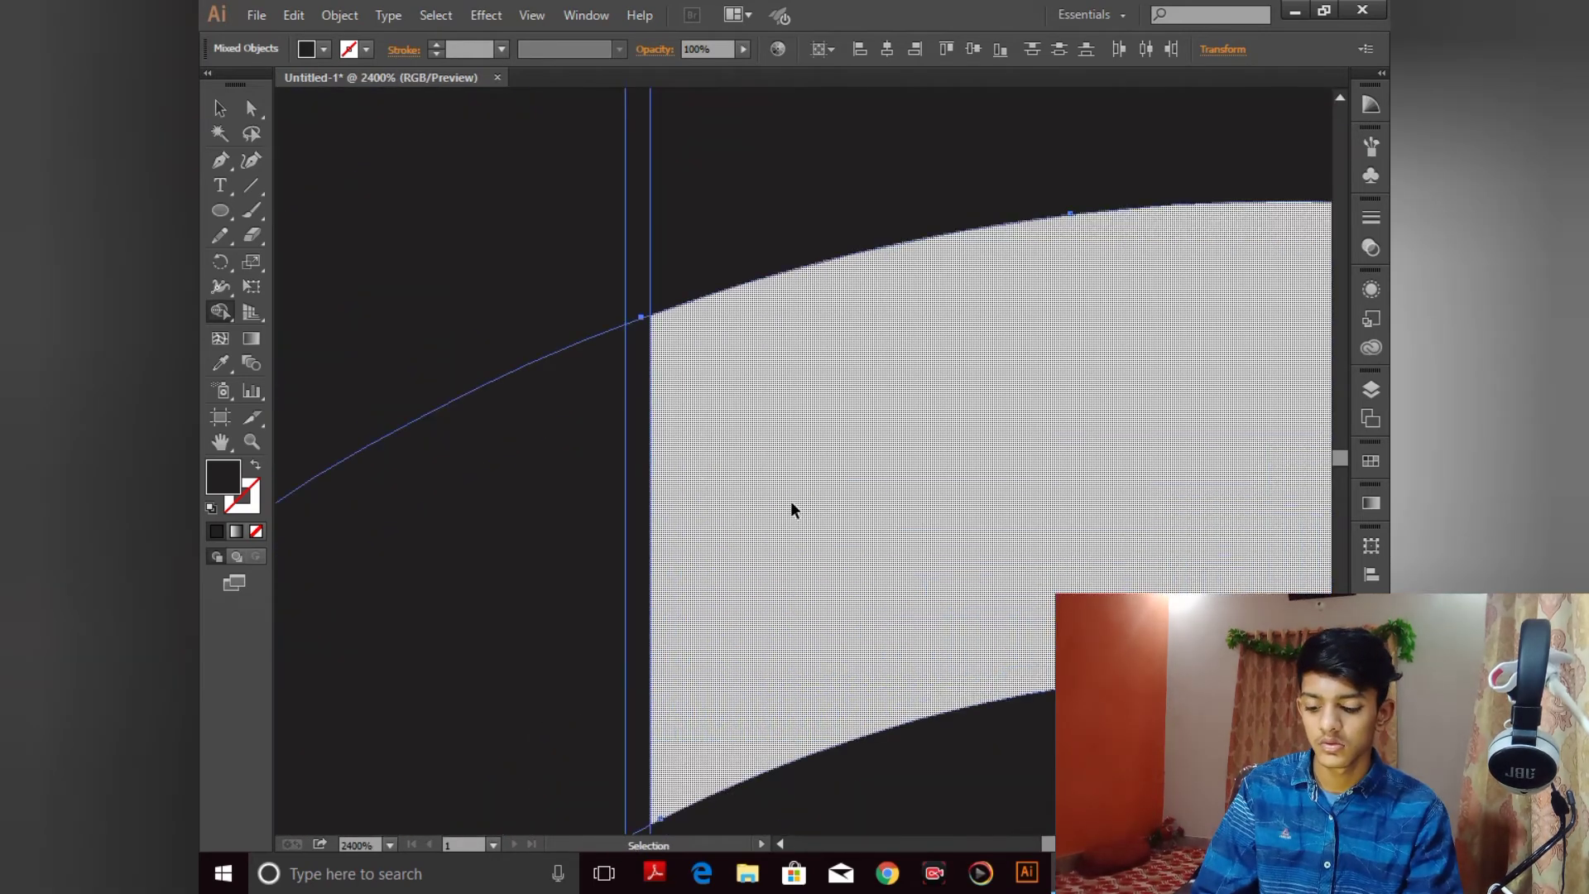
key("ctrl+minus")
key("ctrl+minus")
key("ctrl+minus")
key("ctrl+minus")
key("ctrl+minus")
key("ctrl+minus")
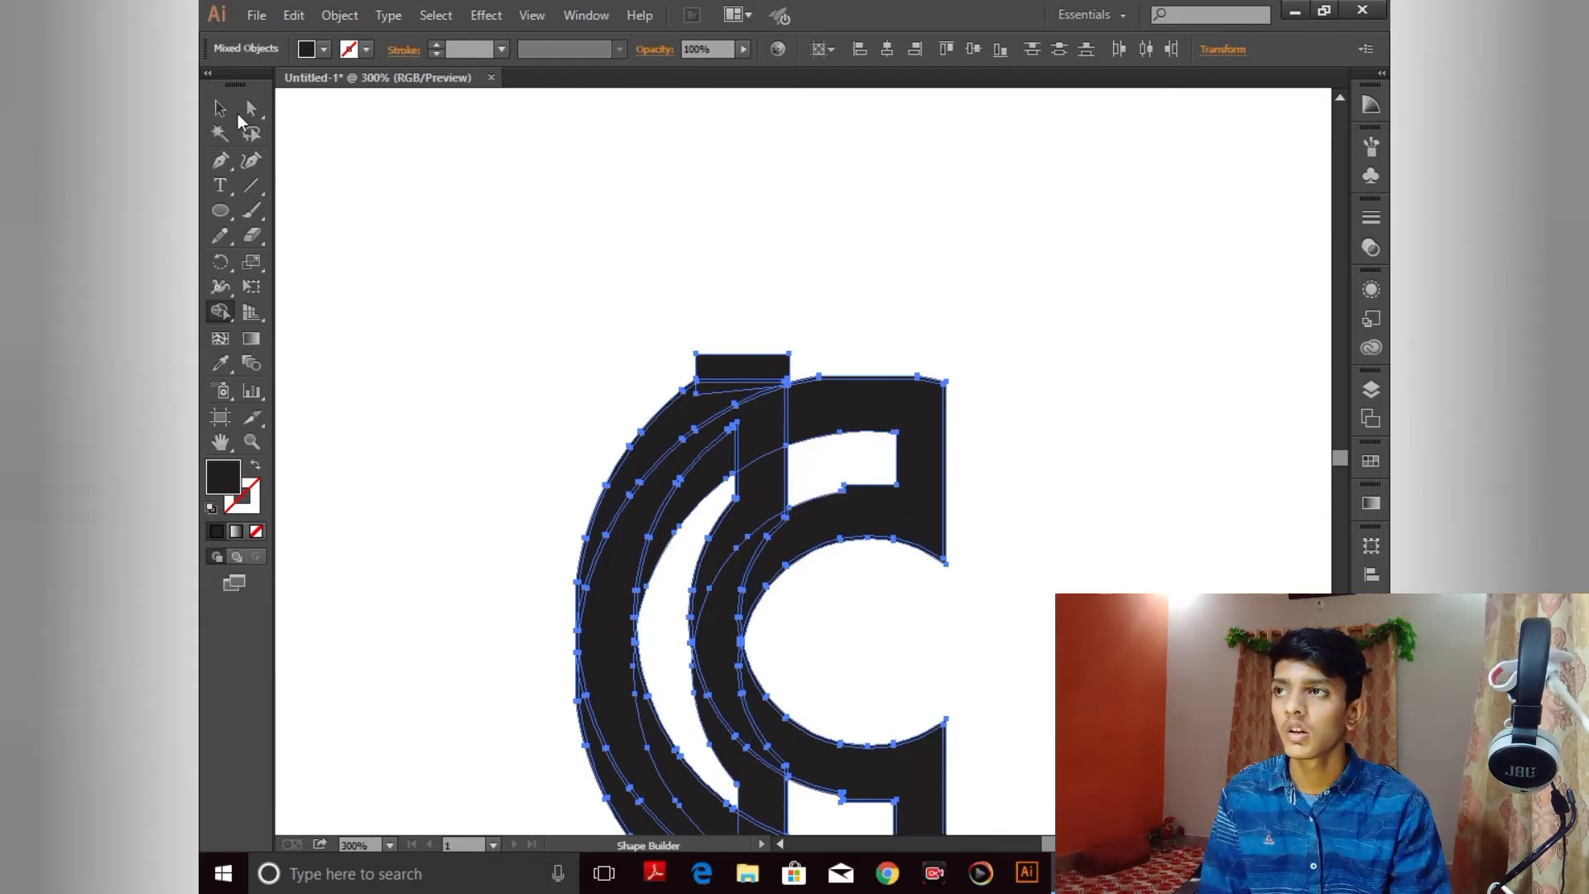
left_click(219, 106)
left_click(499, 195)
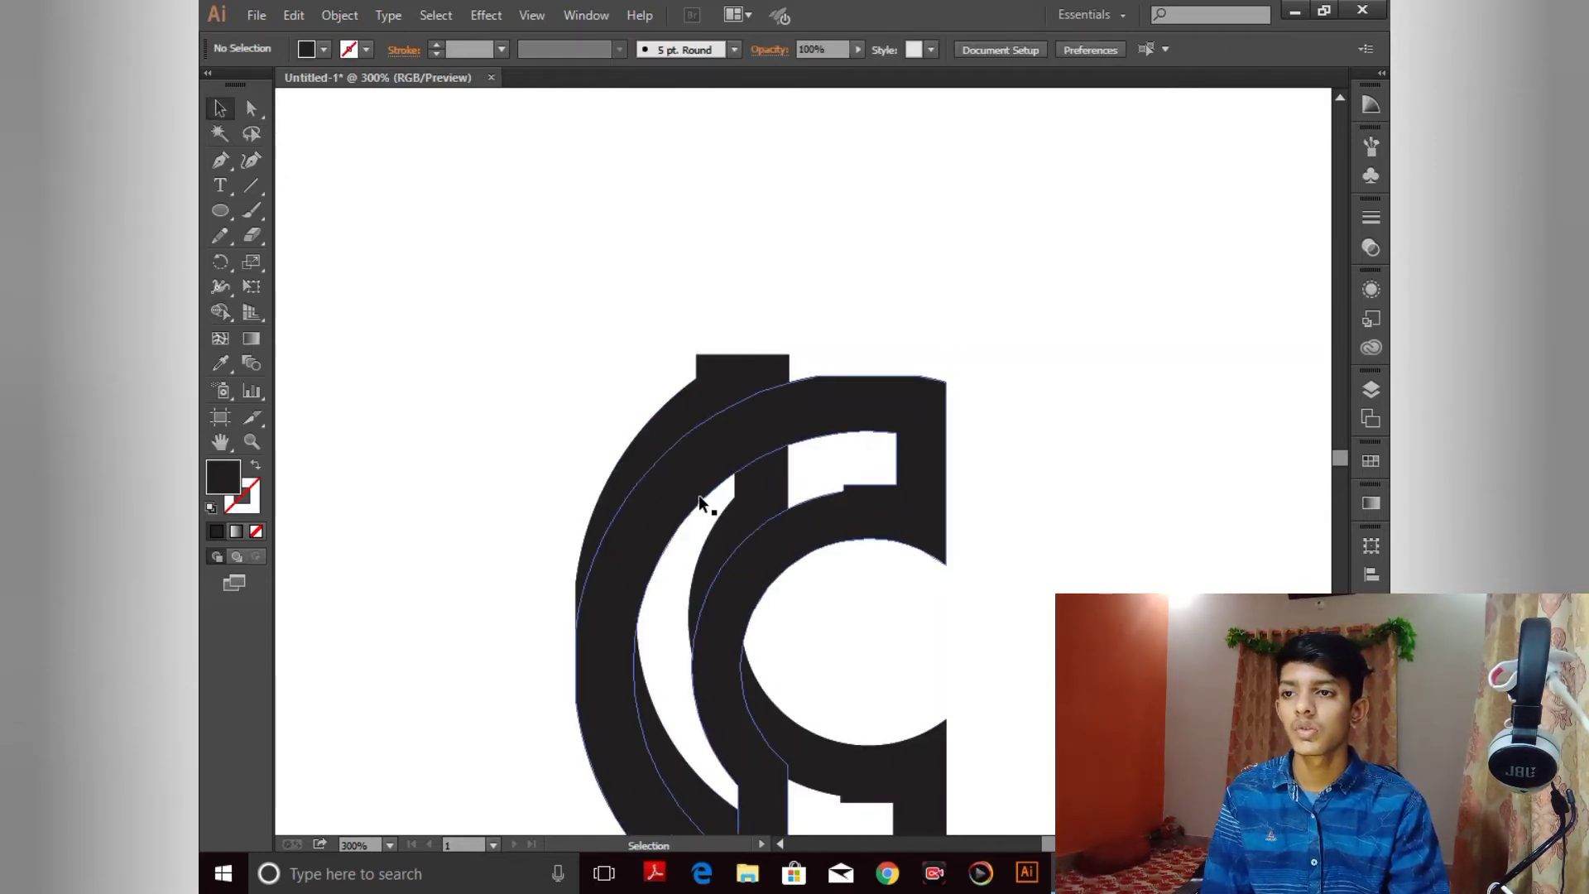
Step: Remove the thin inner and outer edge strips from the C shape with the lower-right arm using Shape Builder
left_click(670, 440)
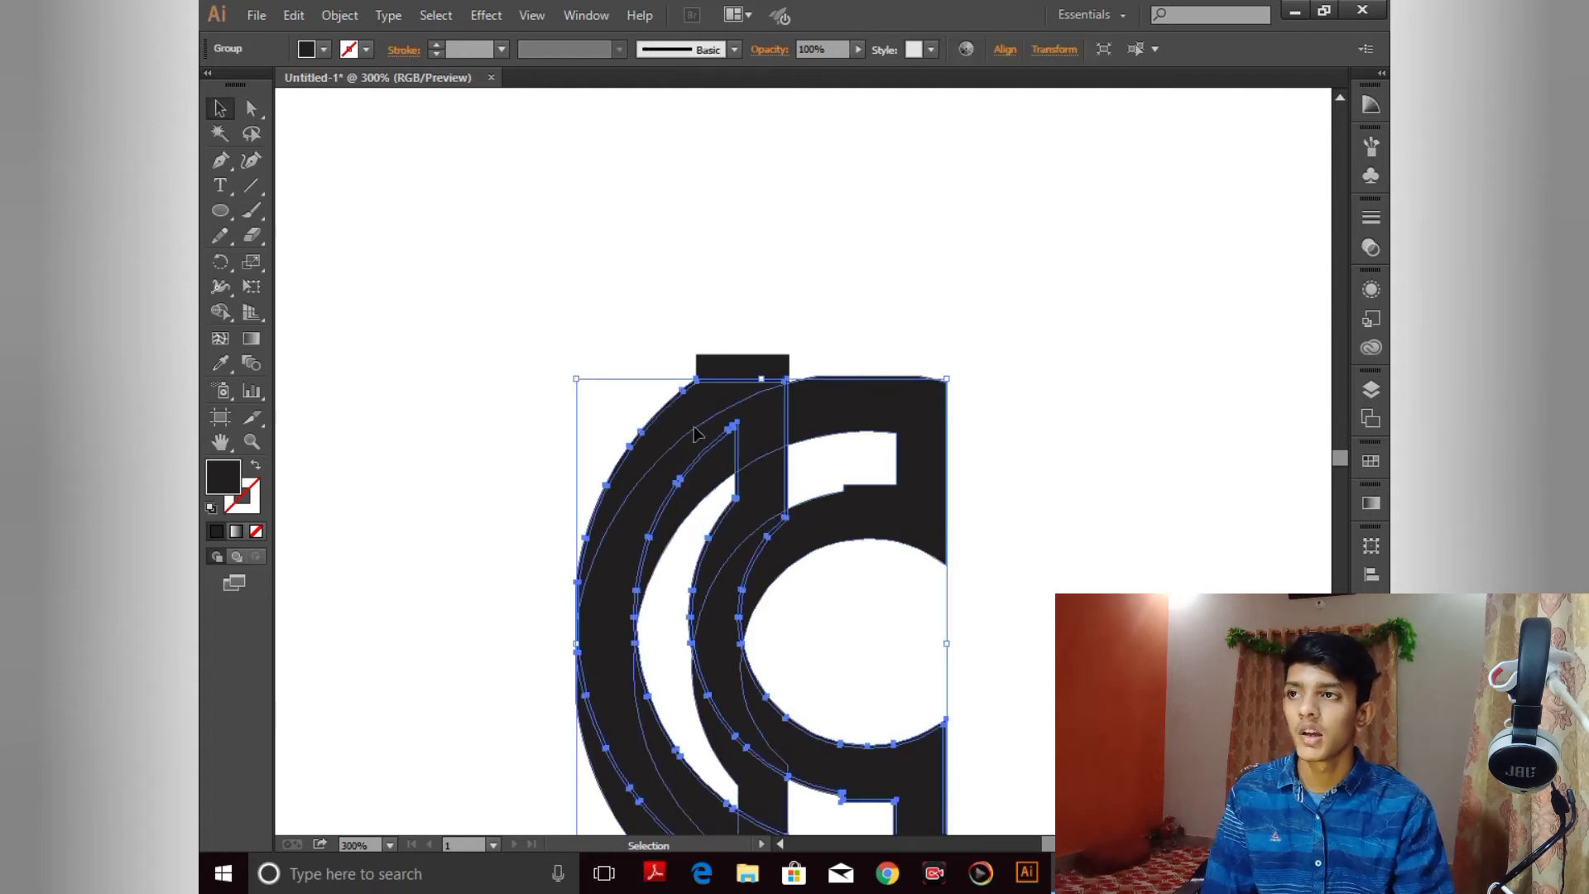
left_click(220, 312)
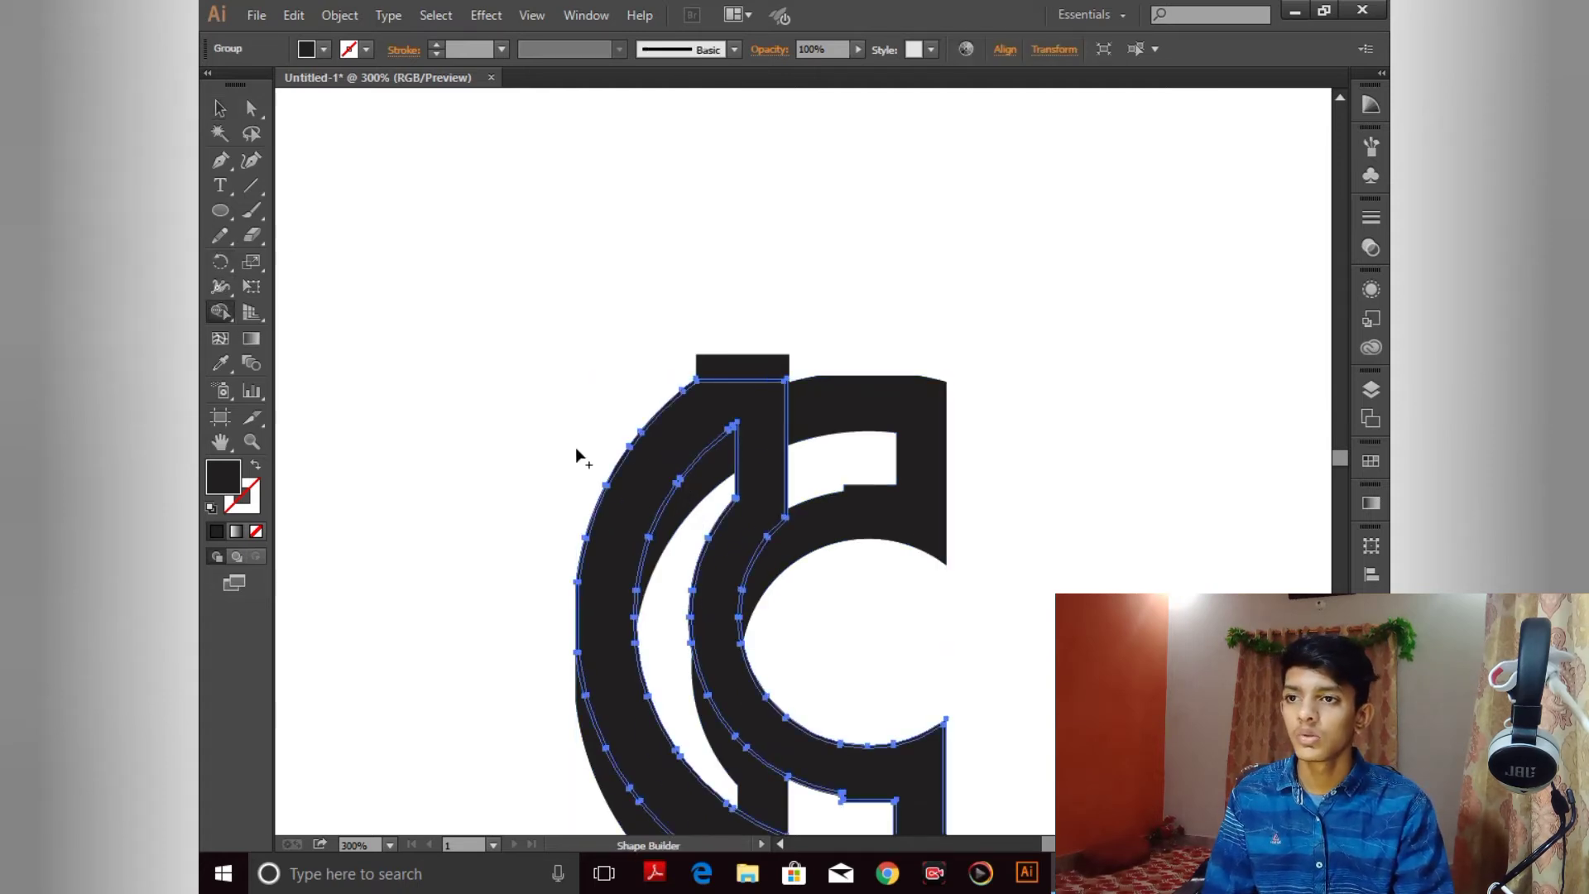
left_click(714, 448)
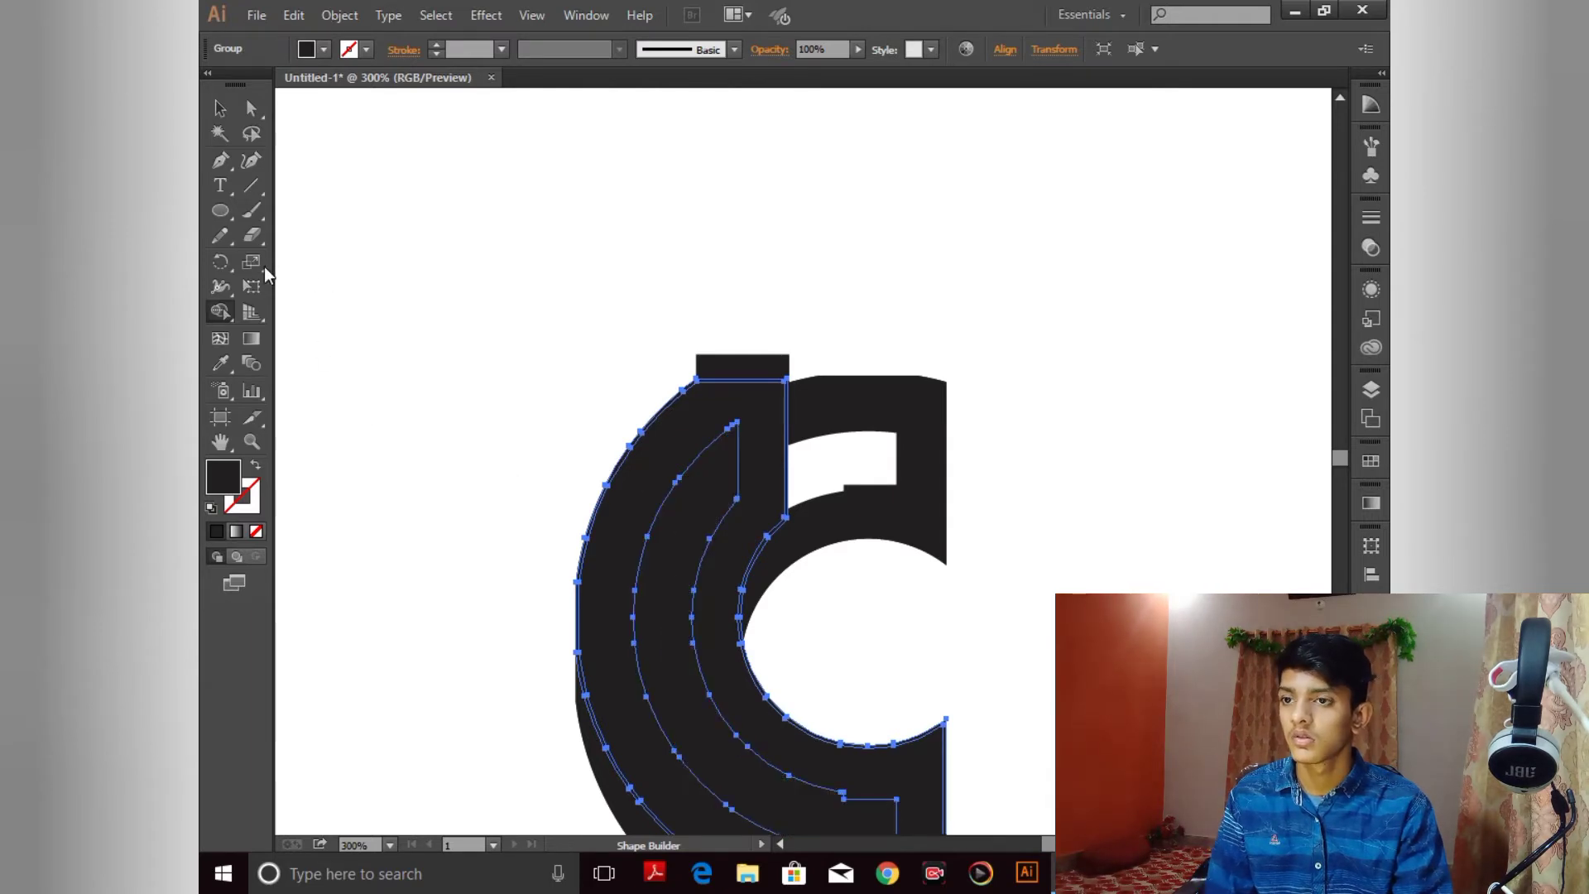
key("ctrl+z")
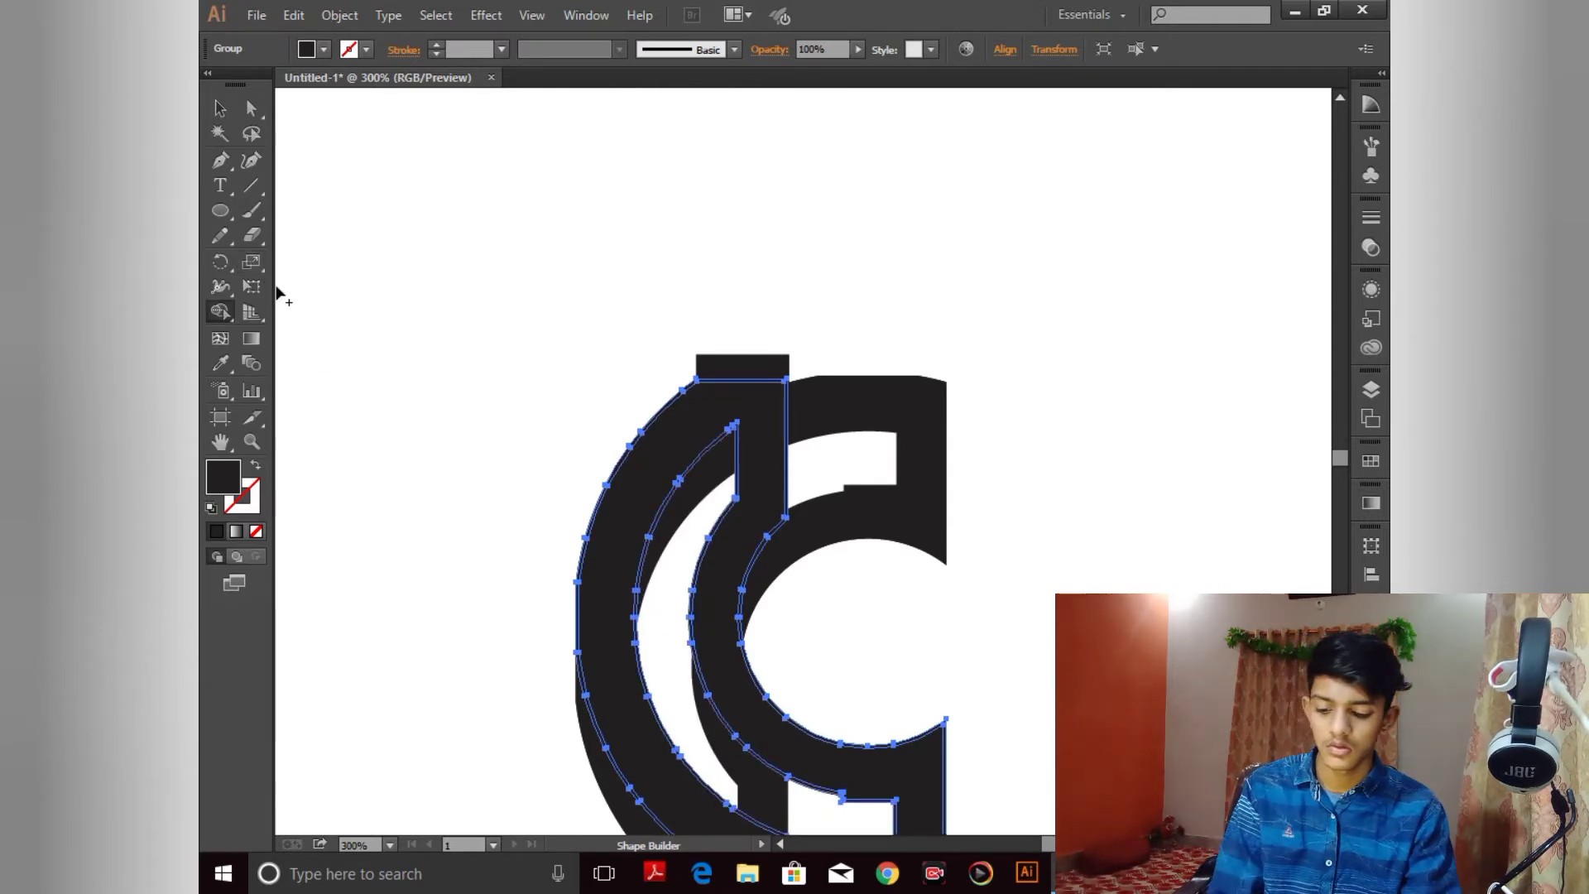
key("ctrl+plus")
key("ctrl+plus")
key("ctrl+plus")
key("ctrl+plus")
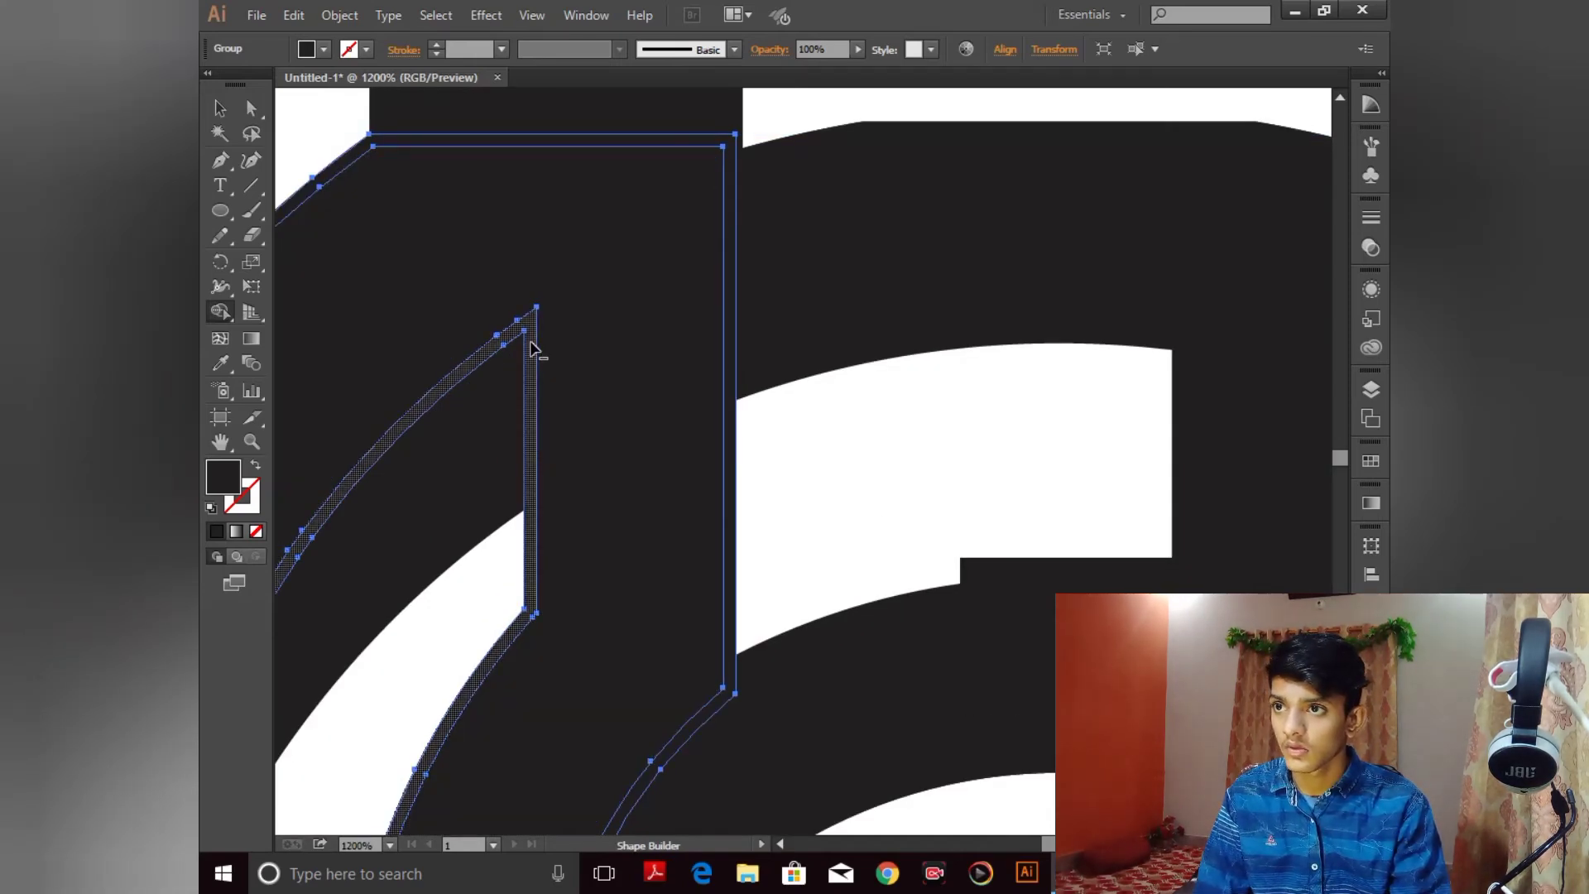
left_click(534, 348, "alt")
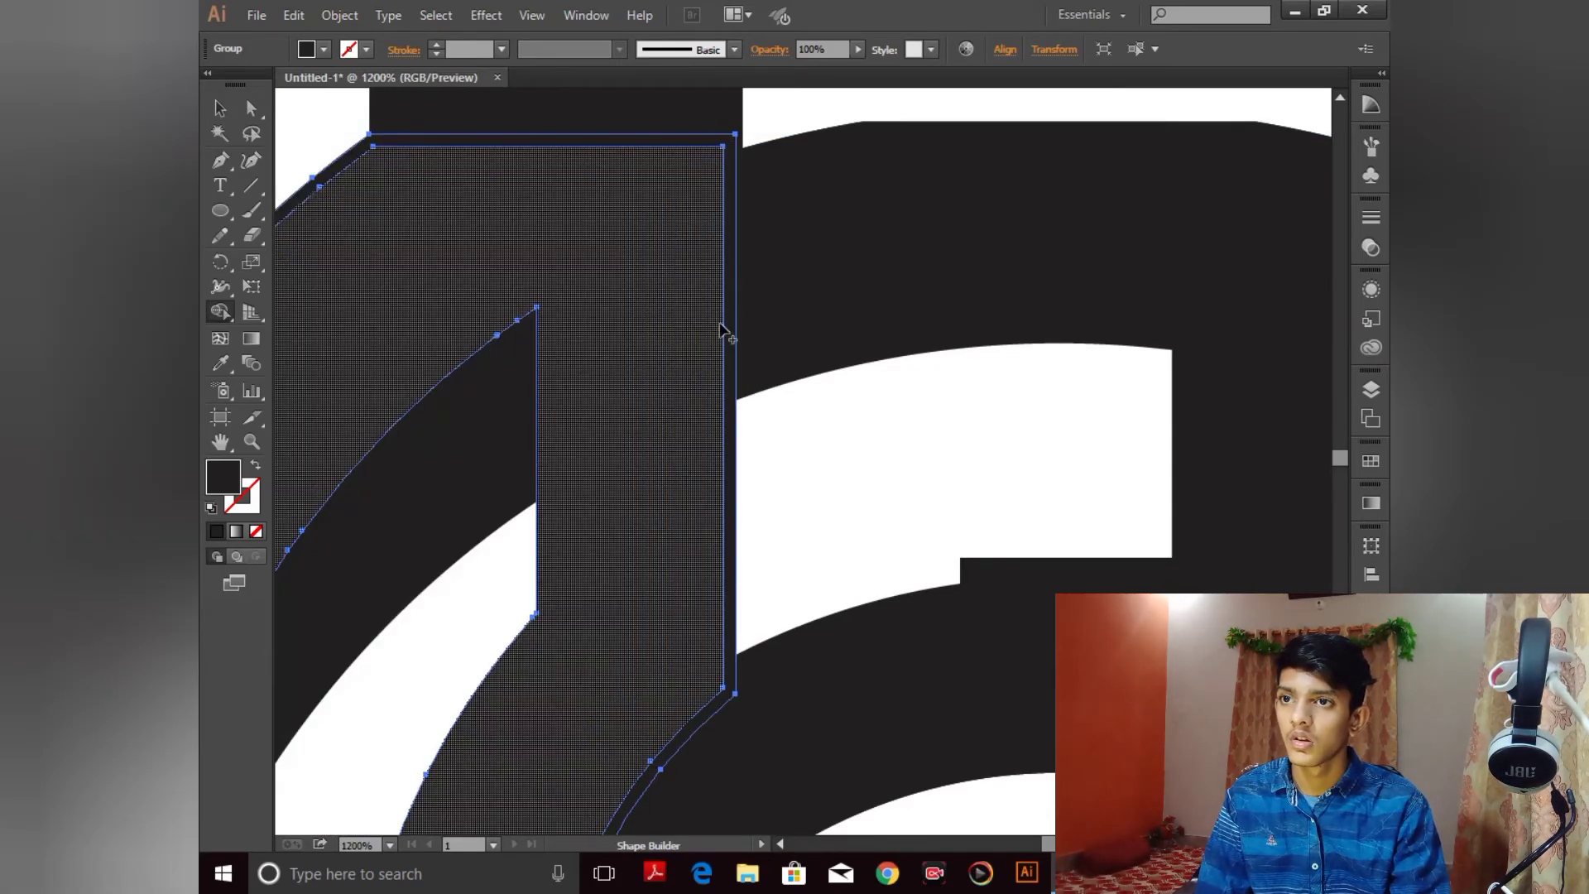
left_click(731, 331, "alt")
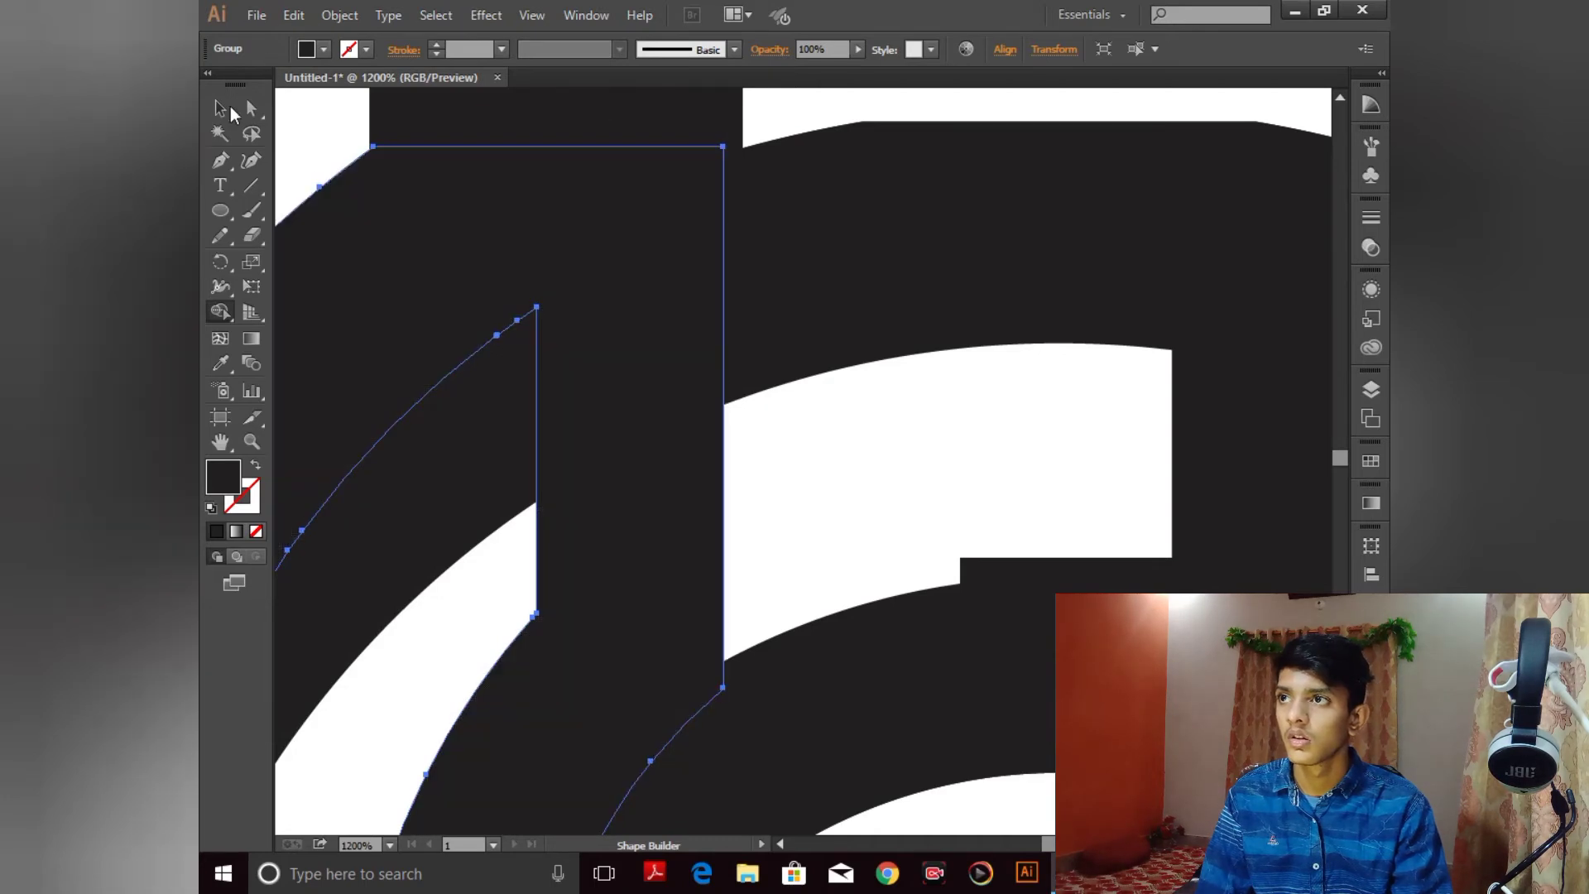
Step: Remove the thin outer edge strip from the C shape with the upper-right arm using Shape Builder, and deselect it
left_click(220, 108)
left_click_drag(885, 192, 740, 294)
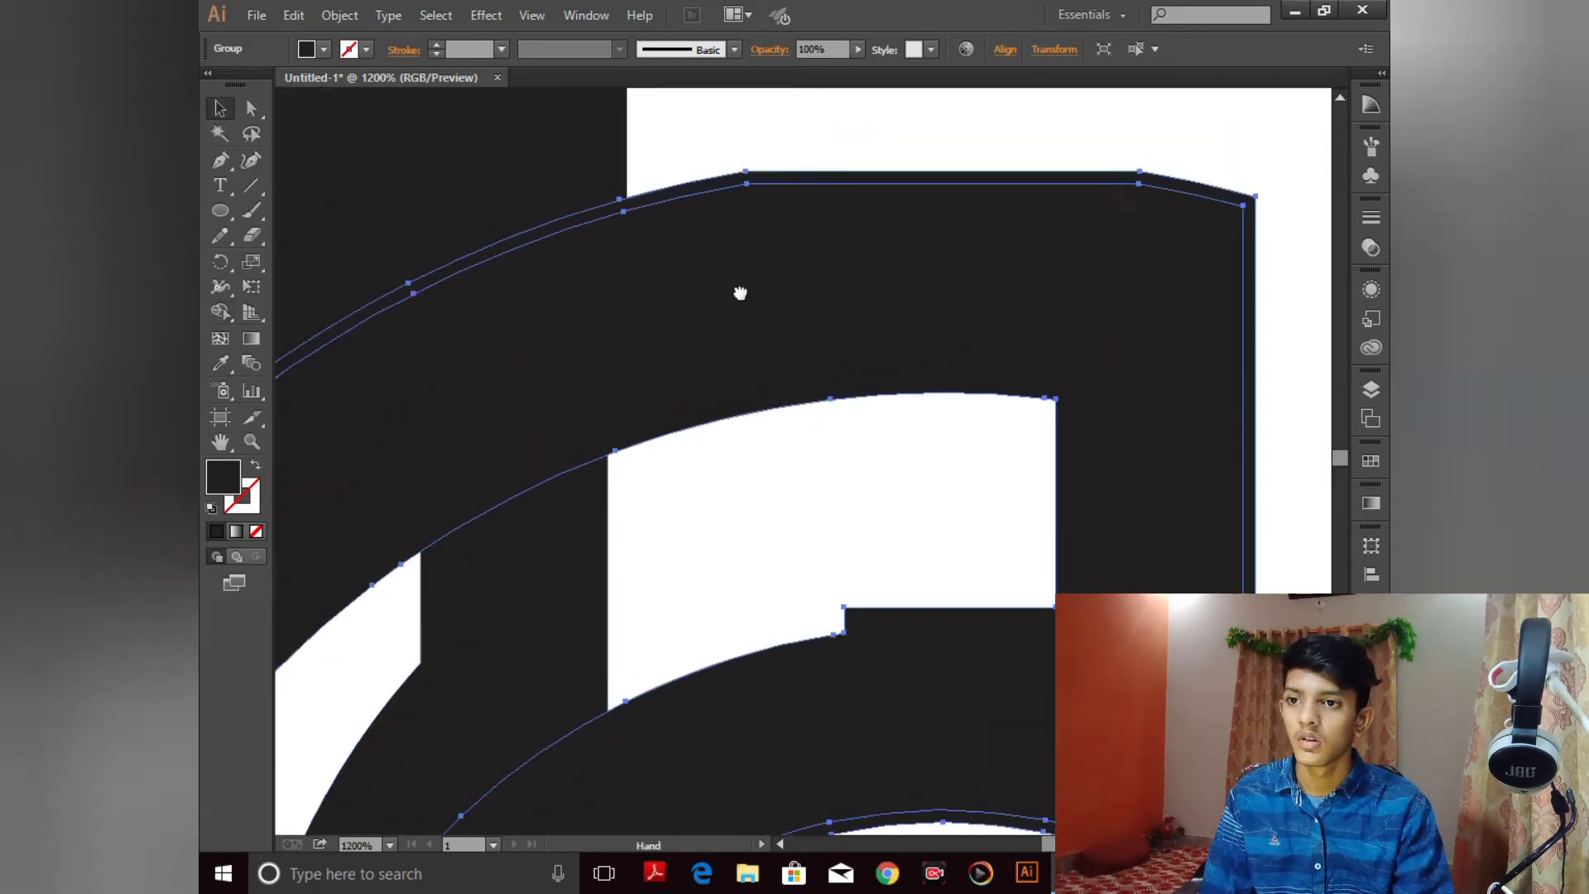
left_click_drag(918, 144, 743, 219)
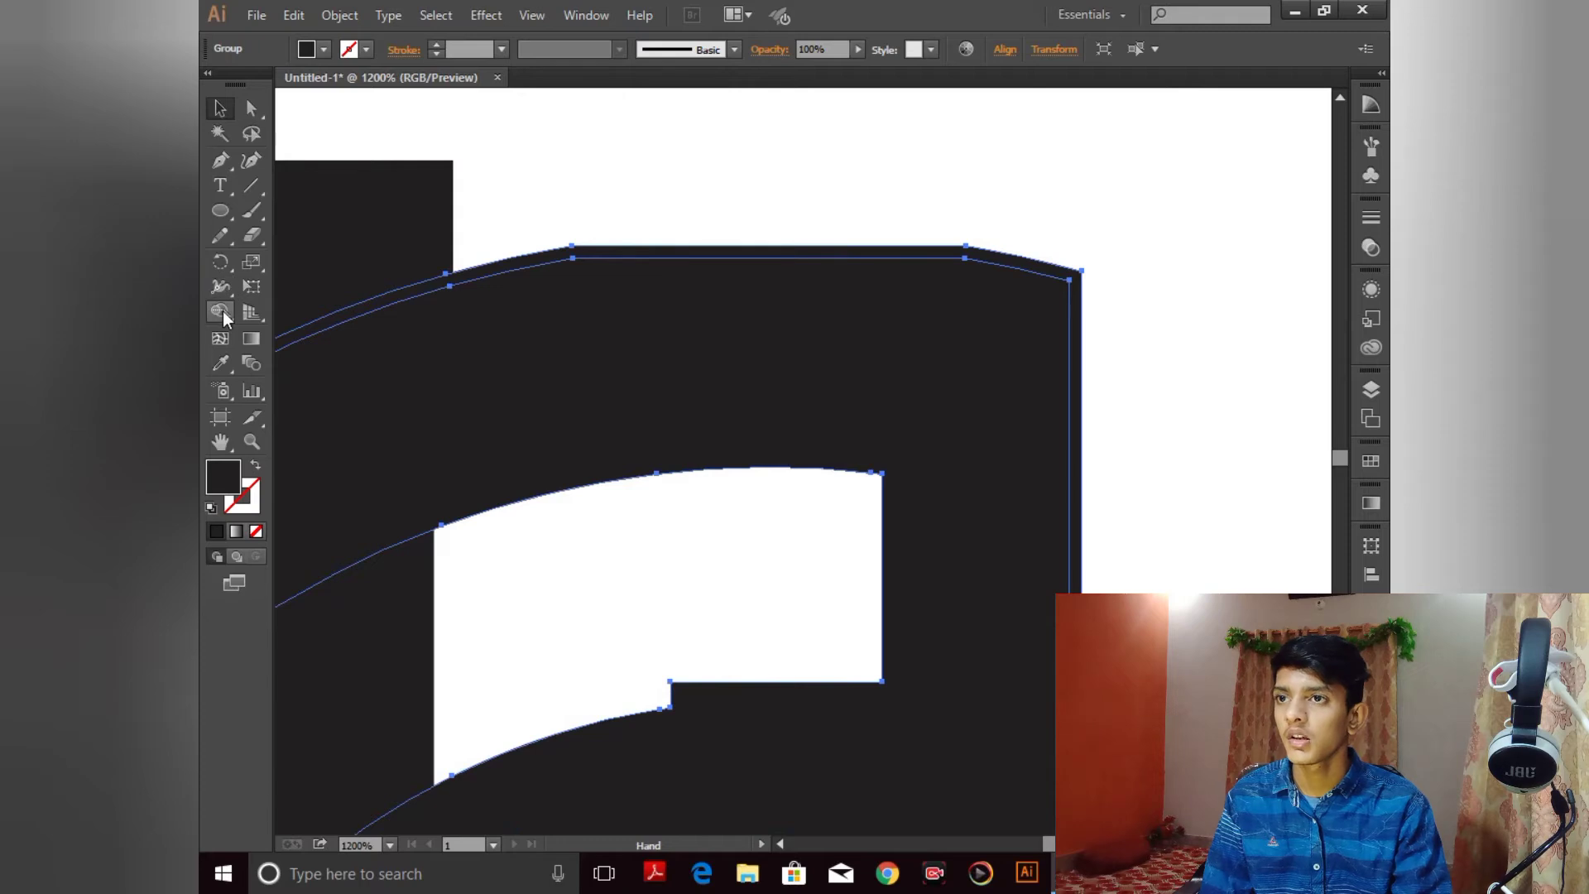
left_click(221, 311)
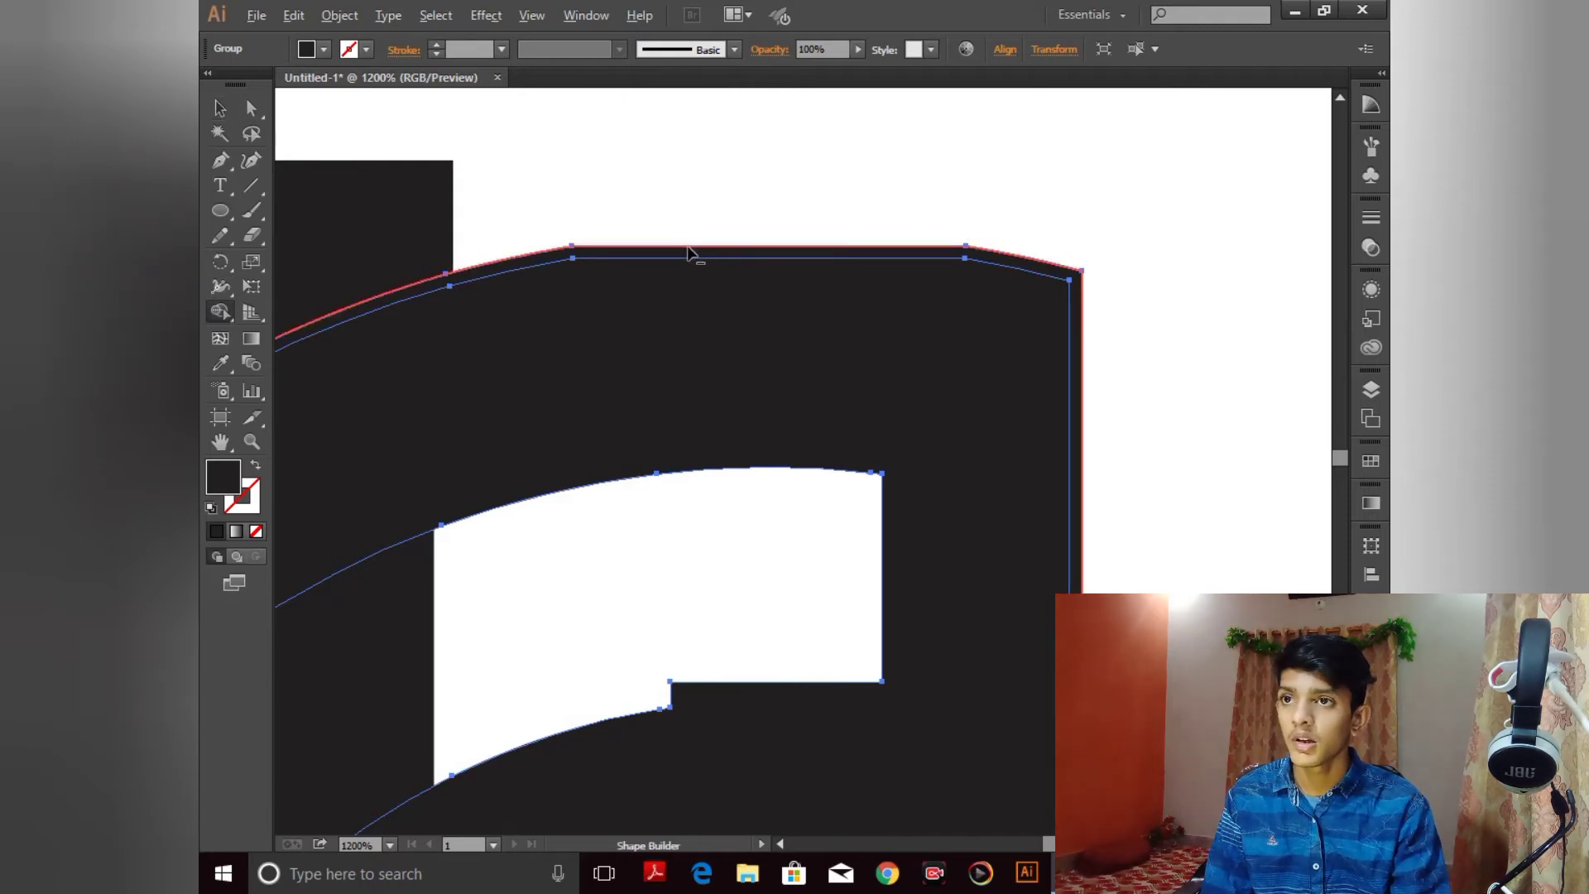
left_click(708, 252, "alt")
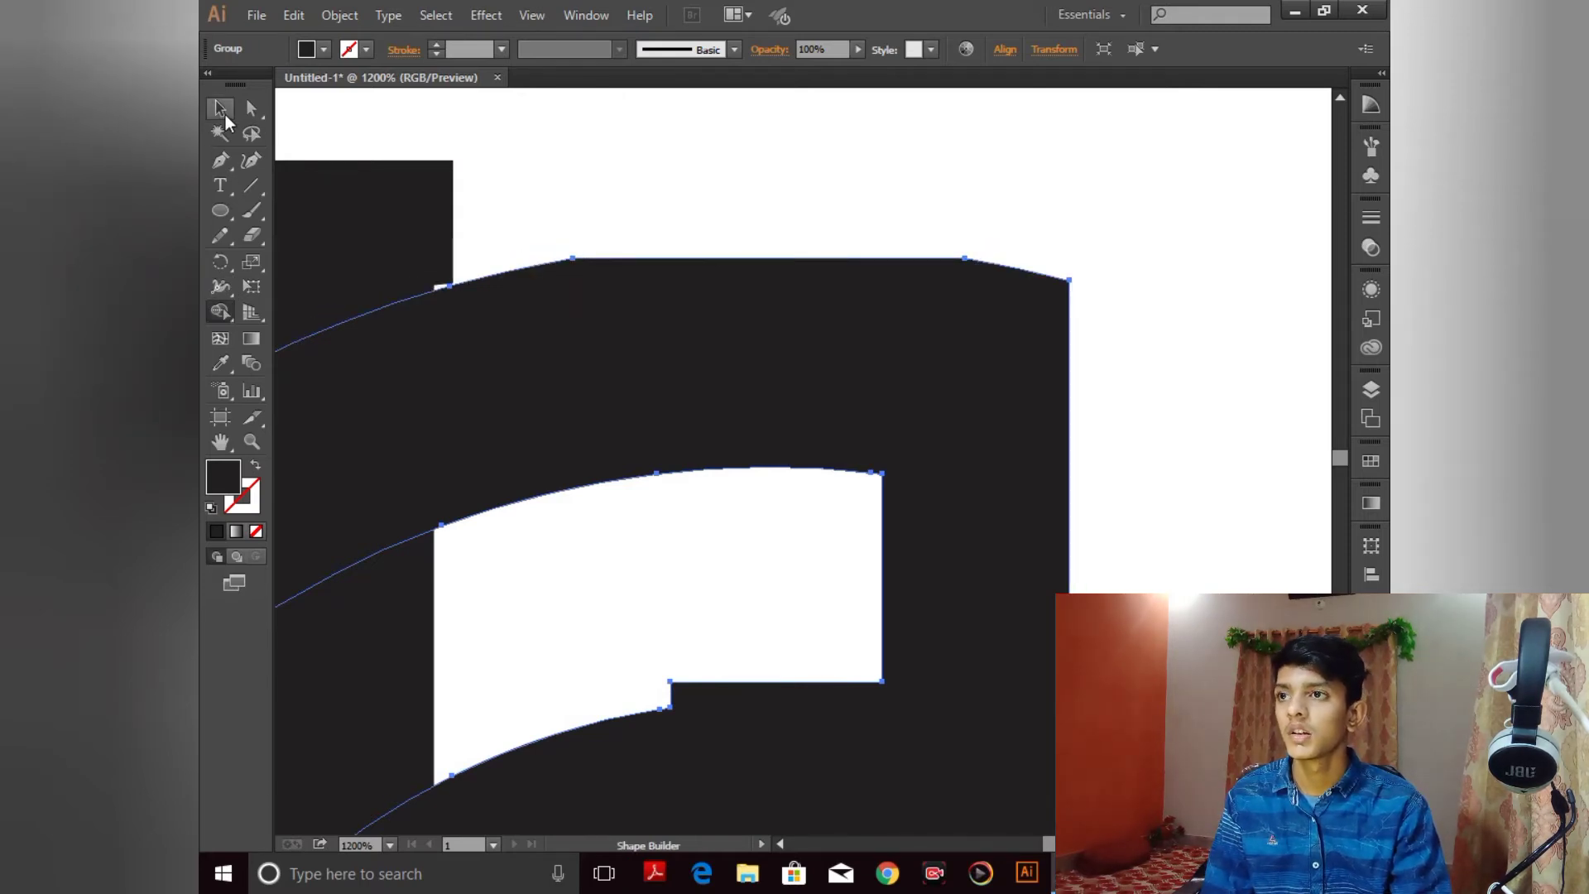
left_click(225, 114)
left_click(564, 163)
key("ctrl+minus")
key("ctrl+minus")
key("ctrl+minus")
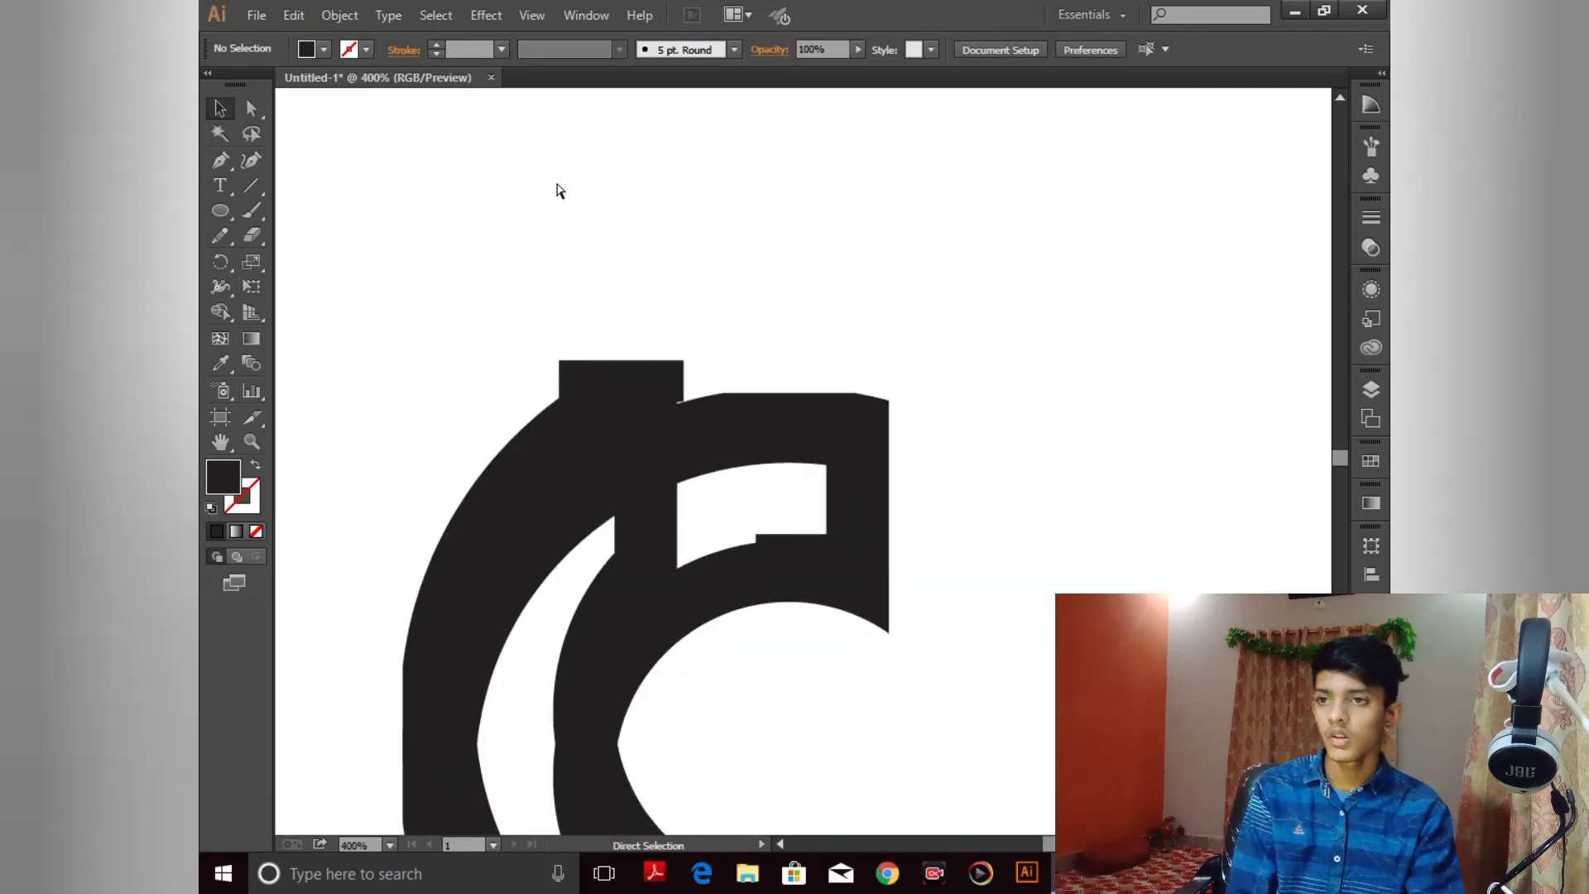
key("ctrl+minus")
key("ctrl+minus")
key("ctrl+minus")
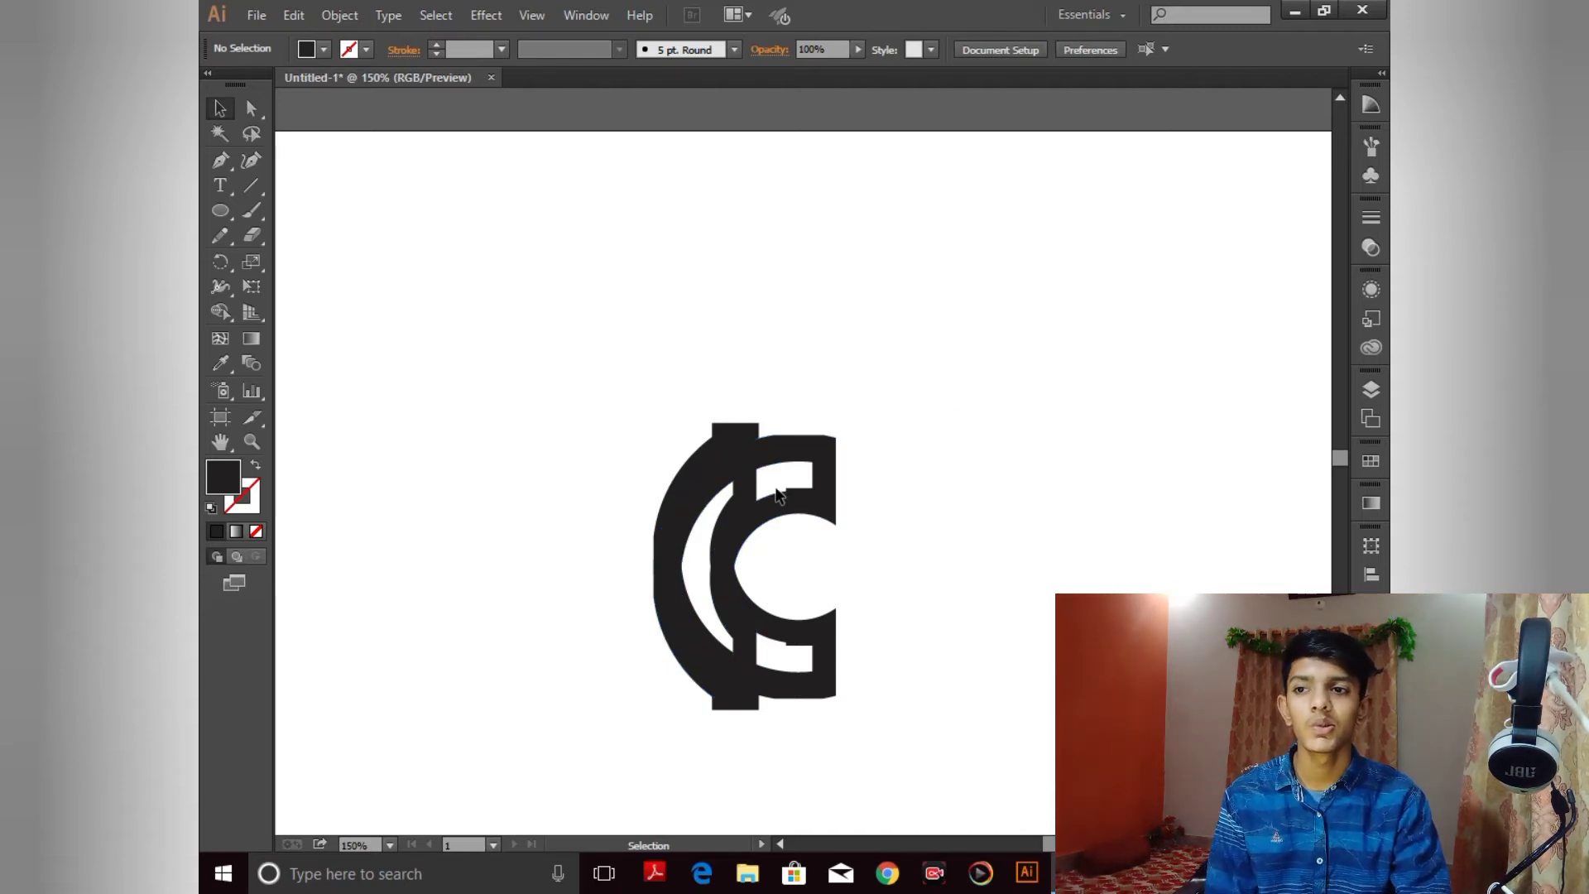
Step: Change the fill of the whole logo to medium grey and deselect it
key("ctrl+a")
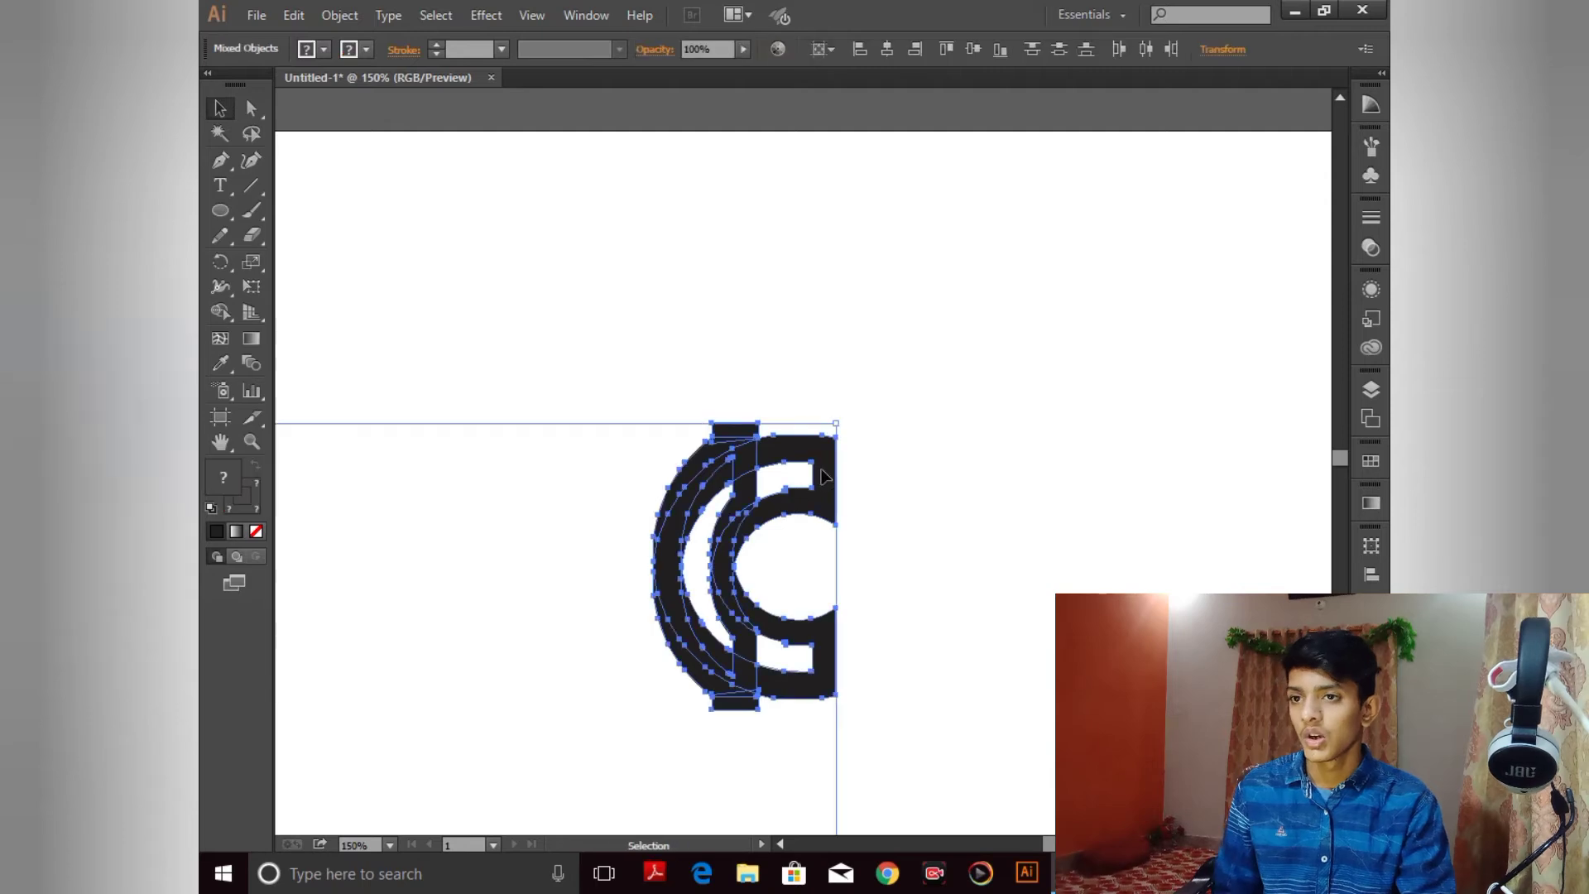
double_click(227, 474)
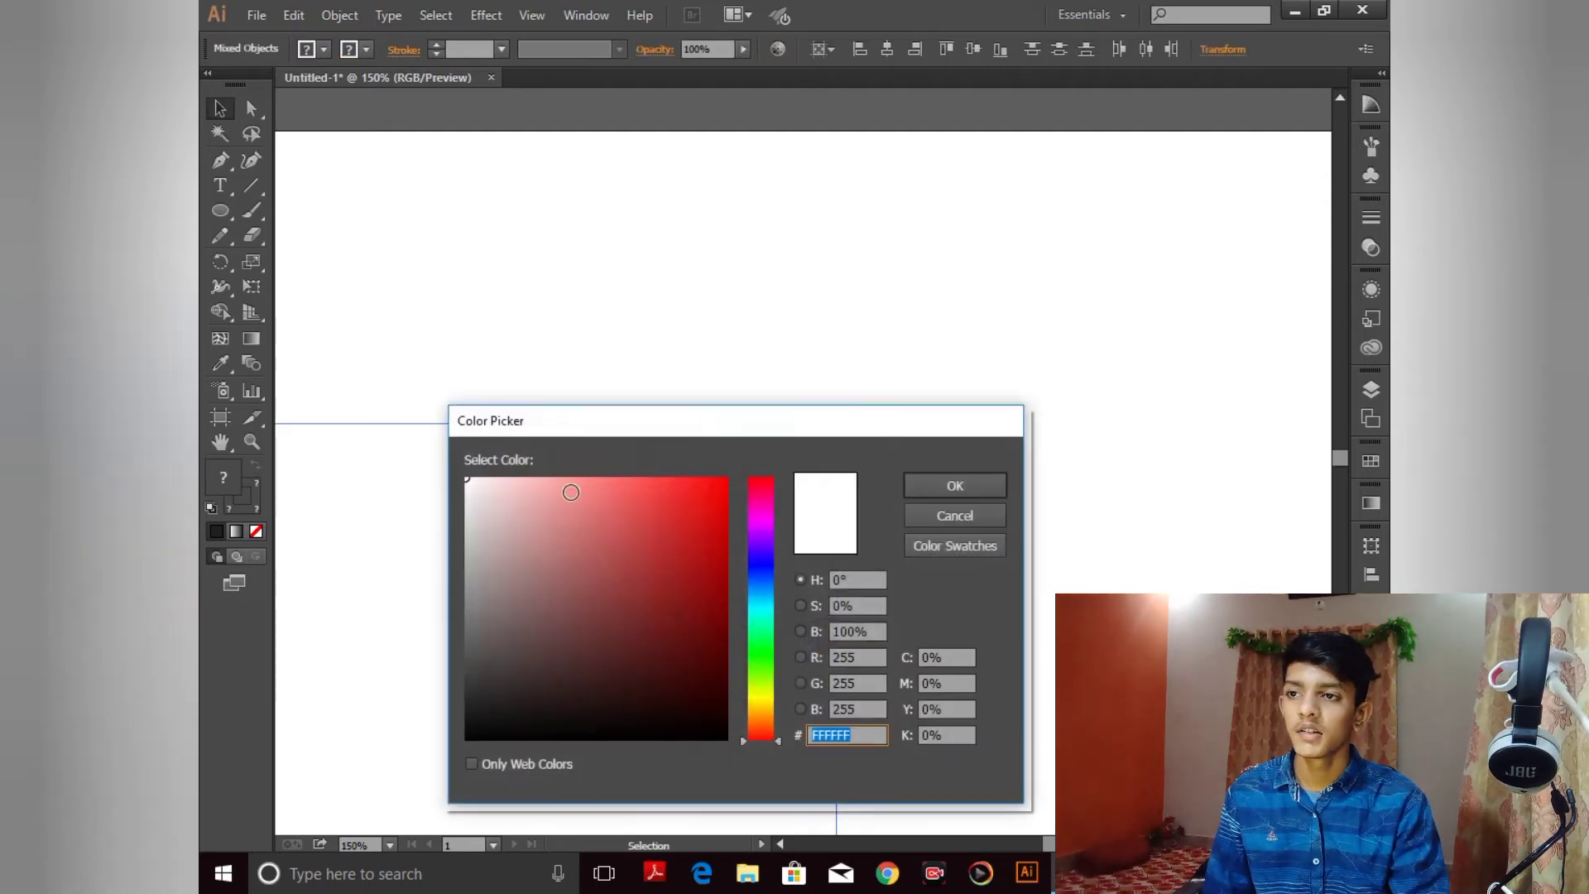
left_click(582, 493)
left_click(990, 488)
left_click(955, 411)
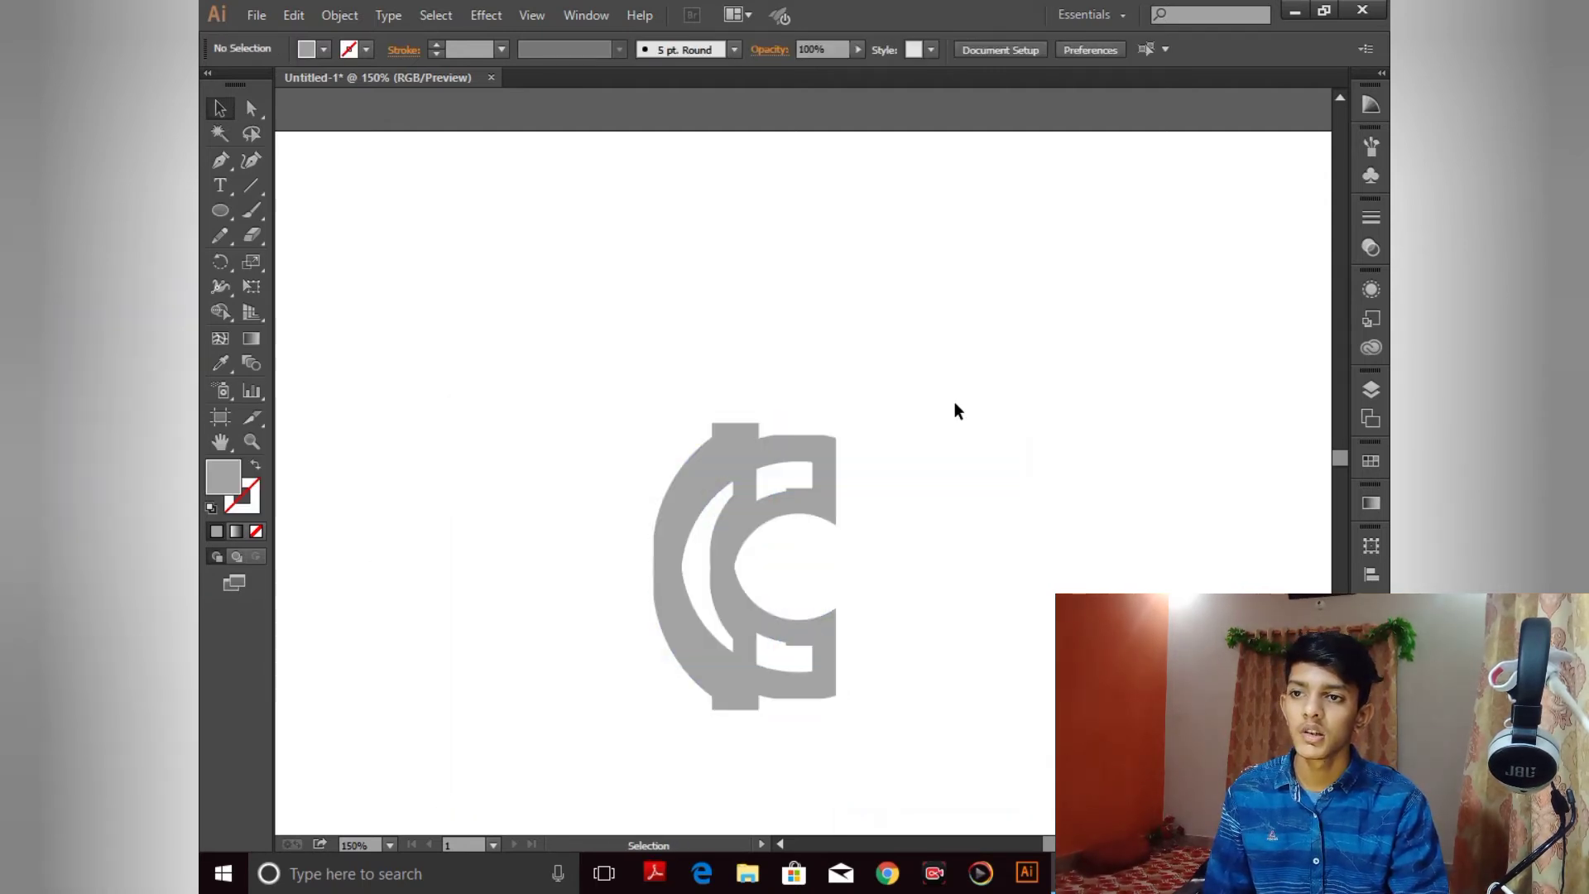
Step: Nudge the C shape with the upper-right arm and the small bar above it slightly down
left_click(818, 478)
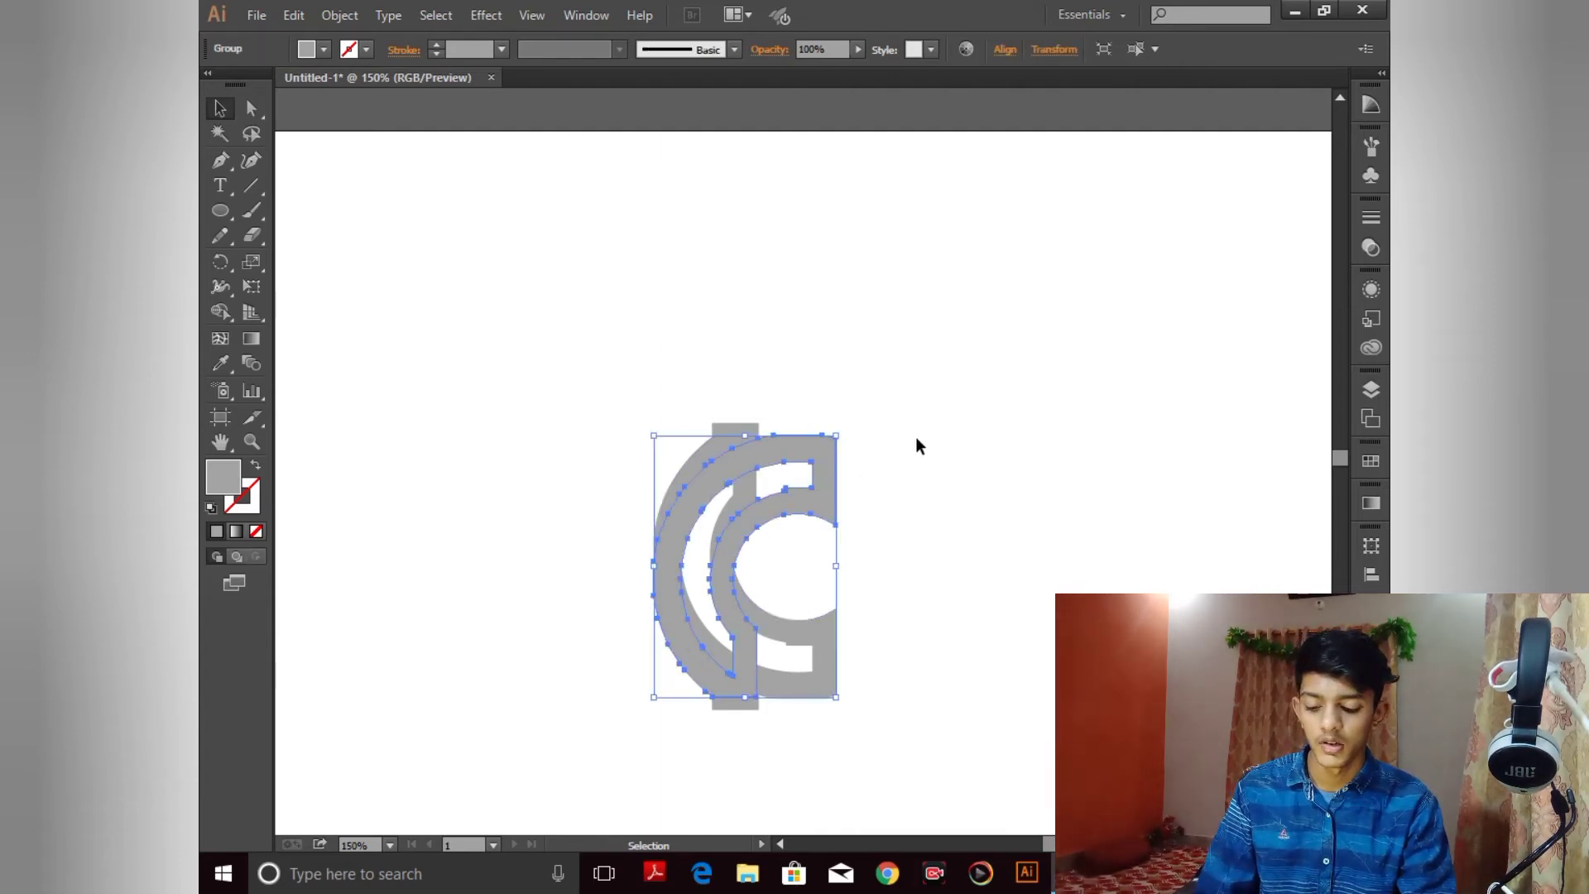
key("Down")
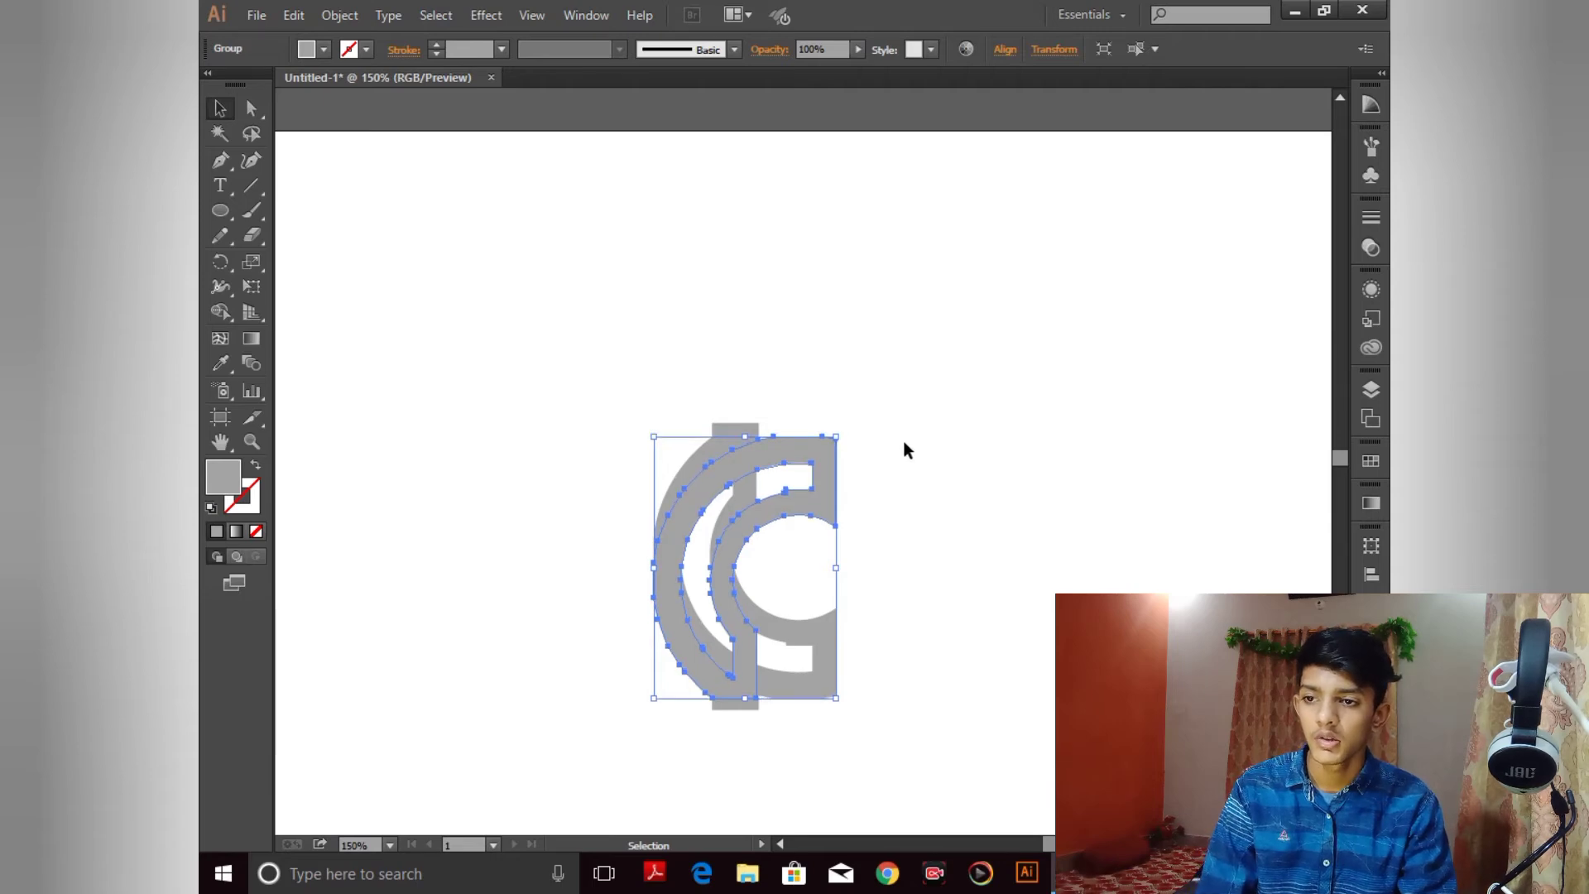
left_click(901, 444)
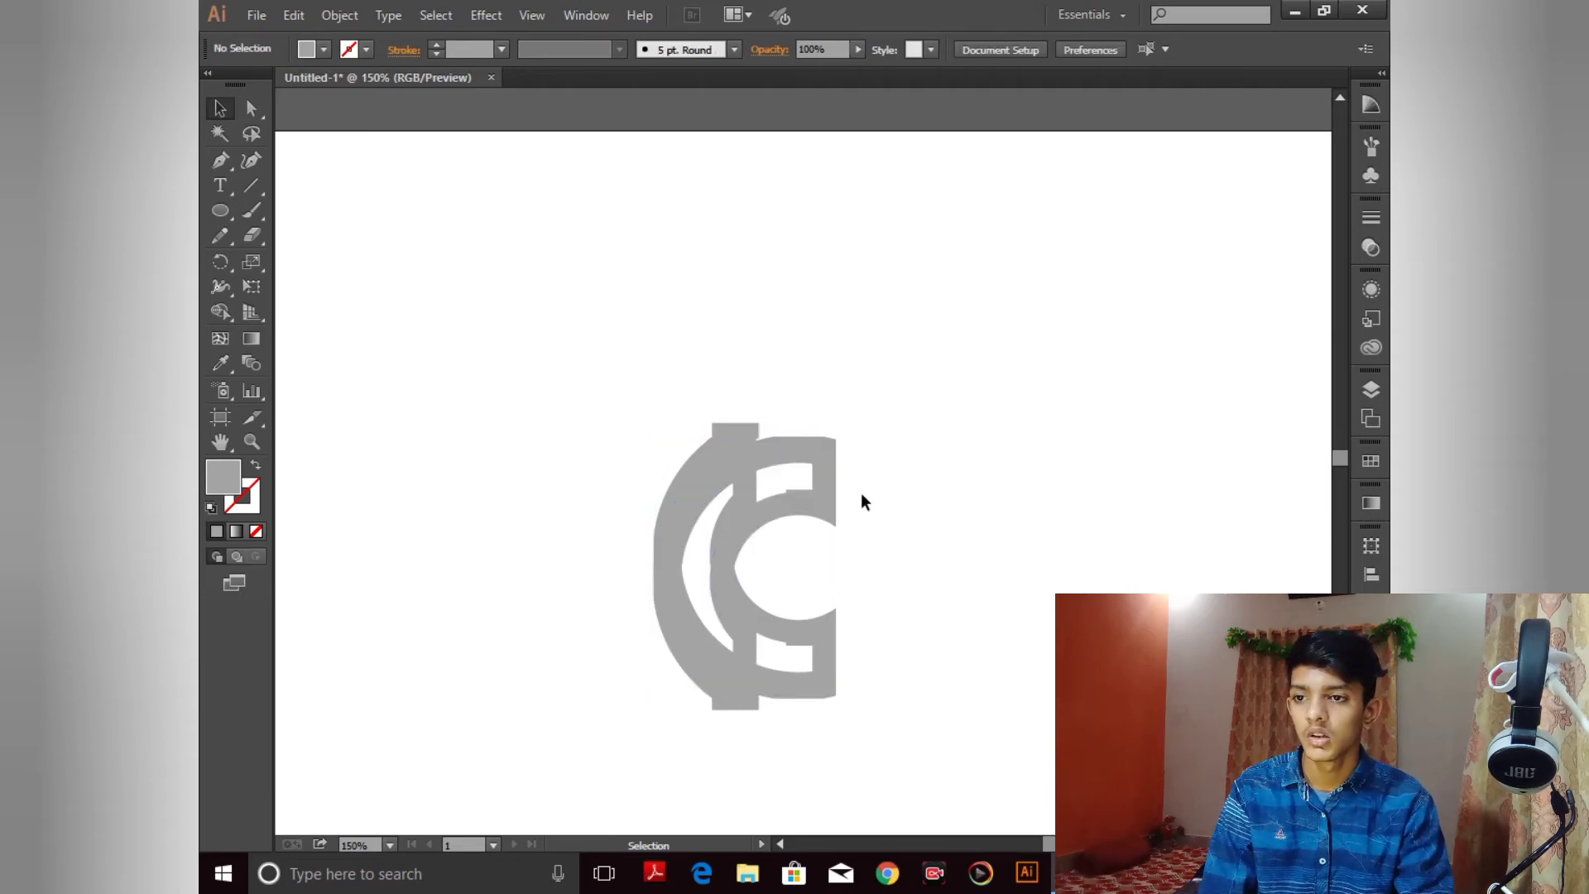
left_click(744, 430)
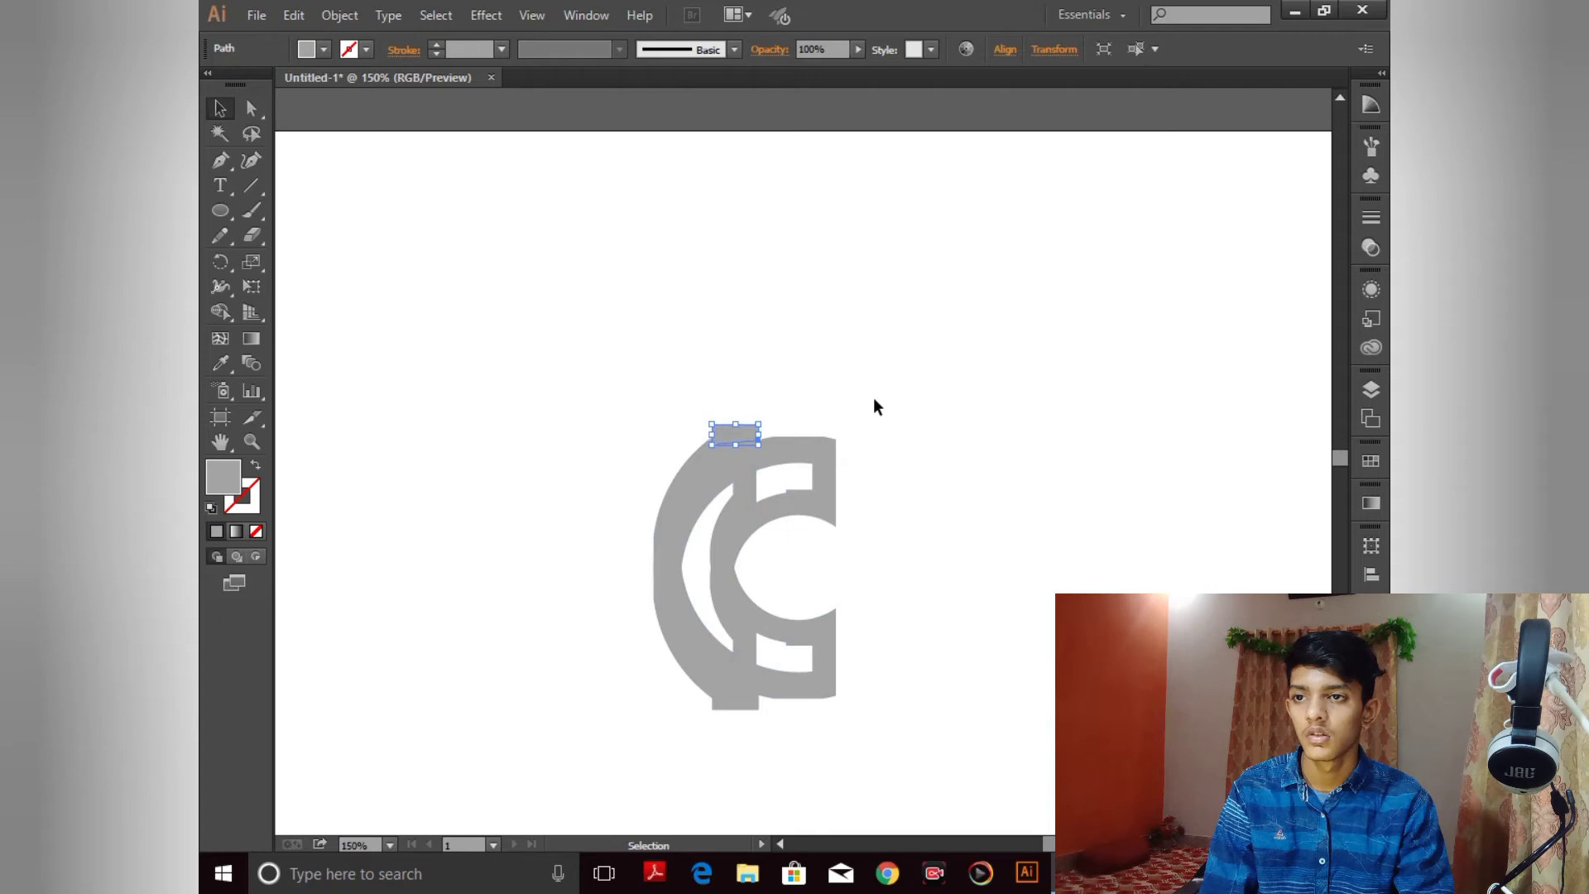
left_click(874, 398)
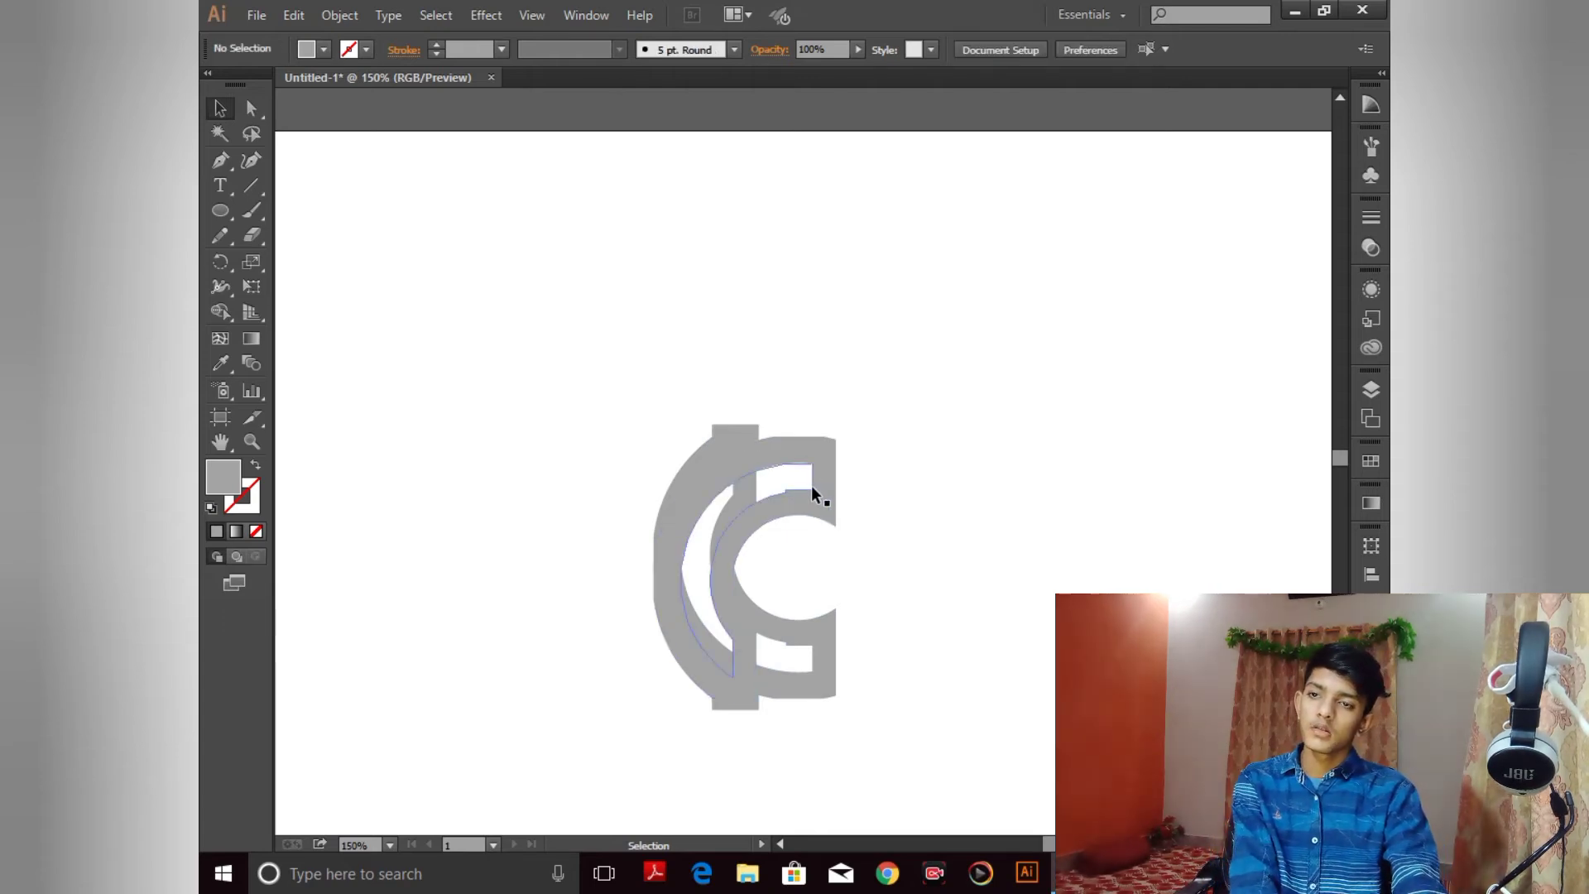
left_click(745, 489)
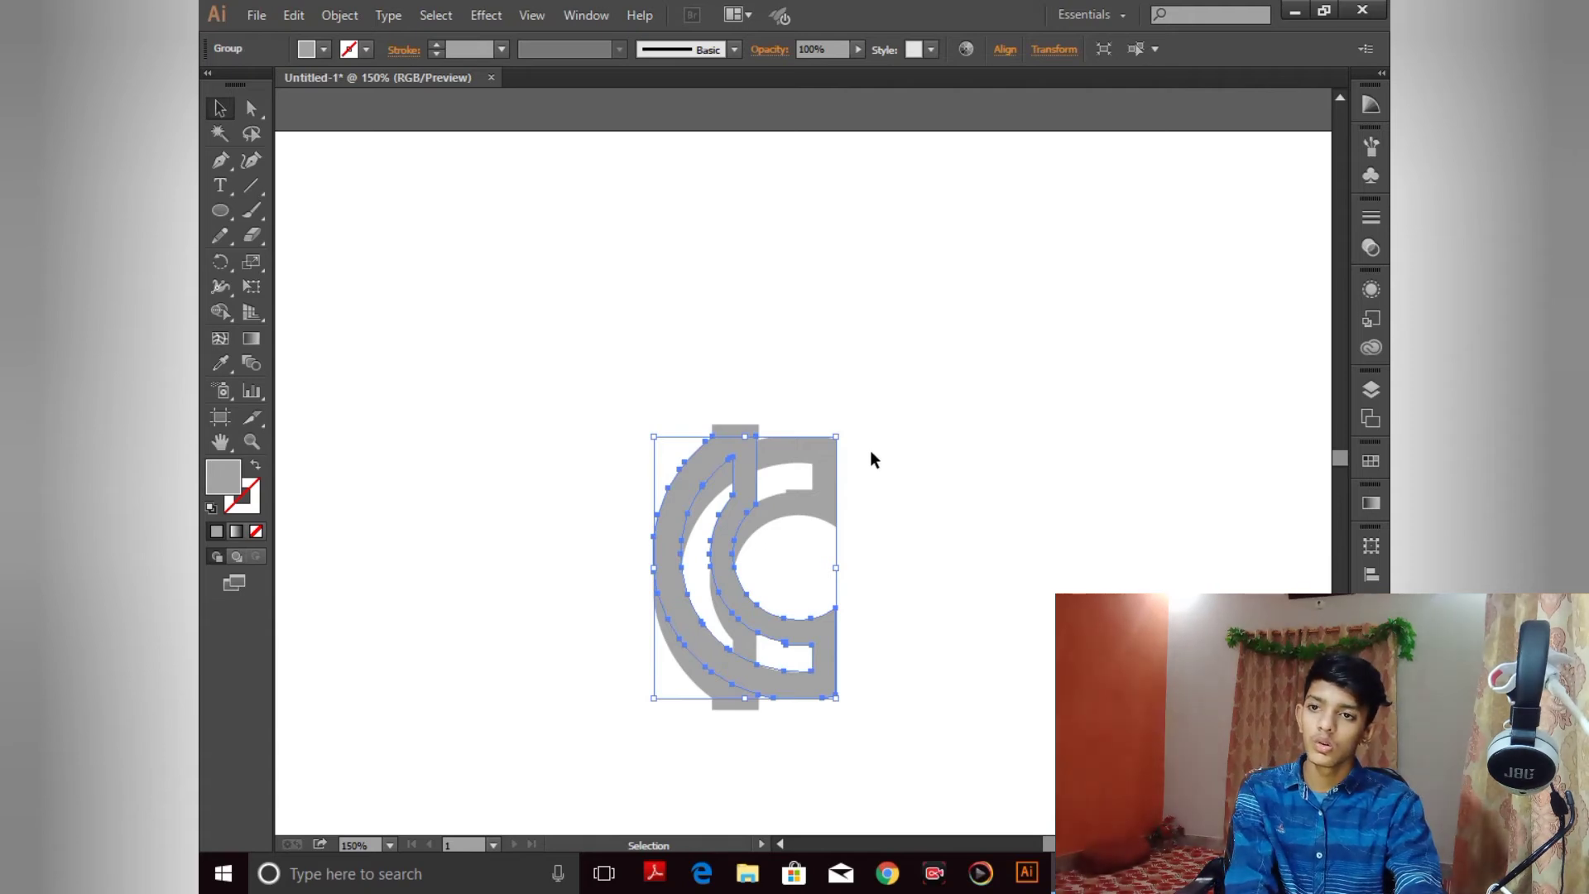
left_click(877, 463)
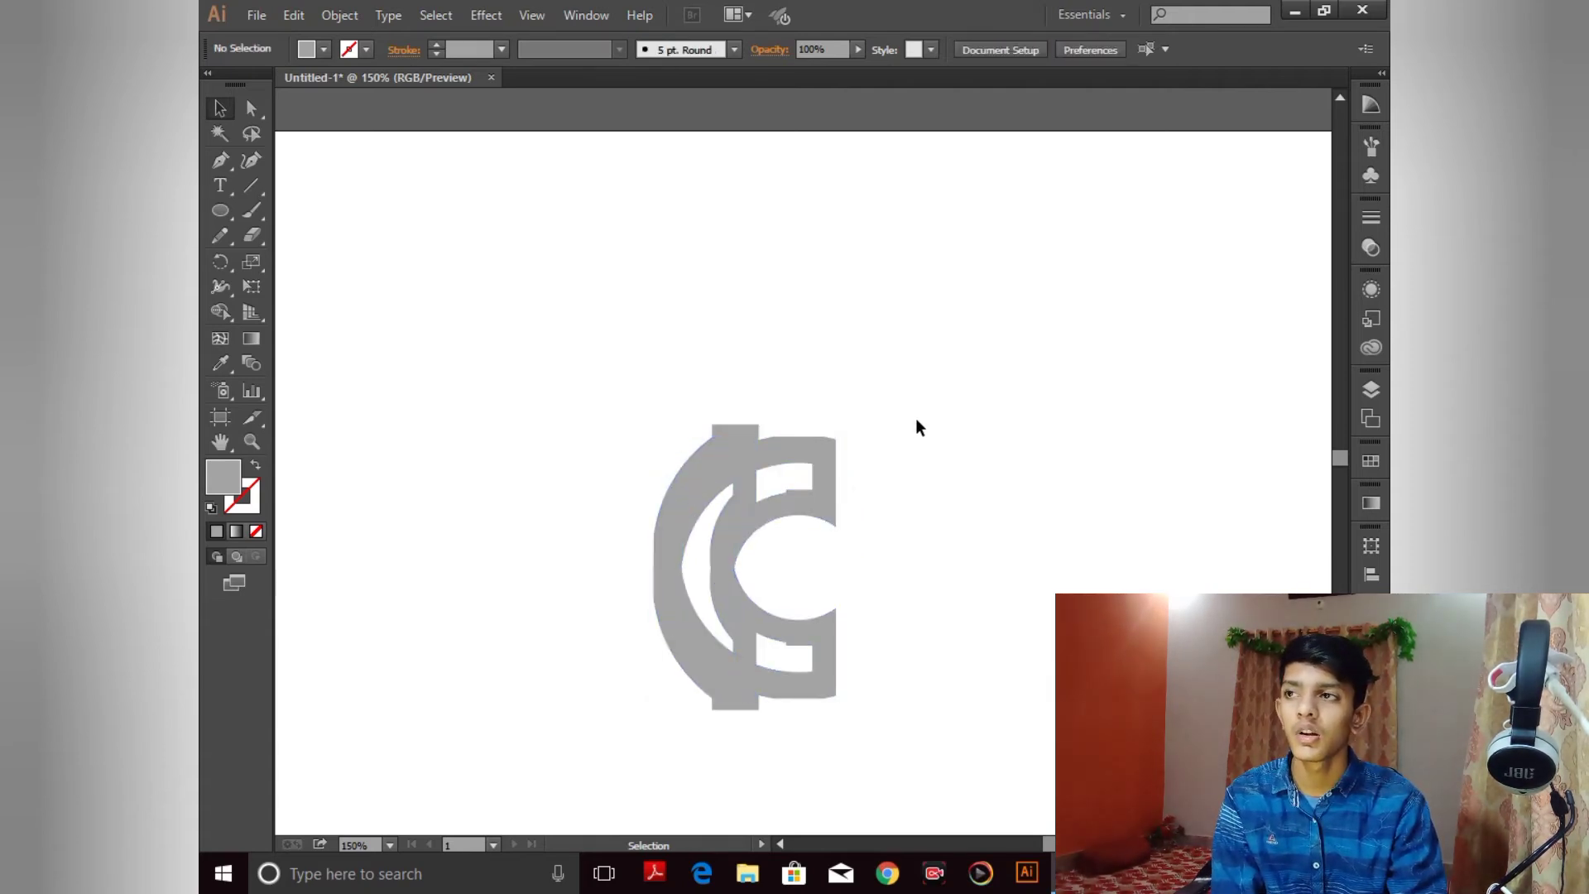
Step: Try to unite all parts of the logo into one shape with Pathfinder
key("ctrl+a")
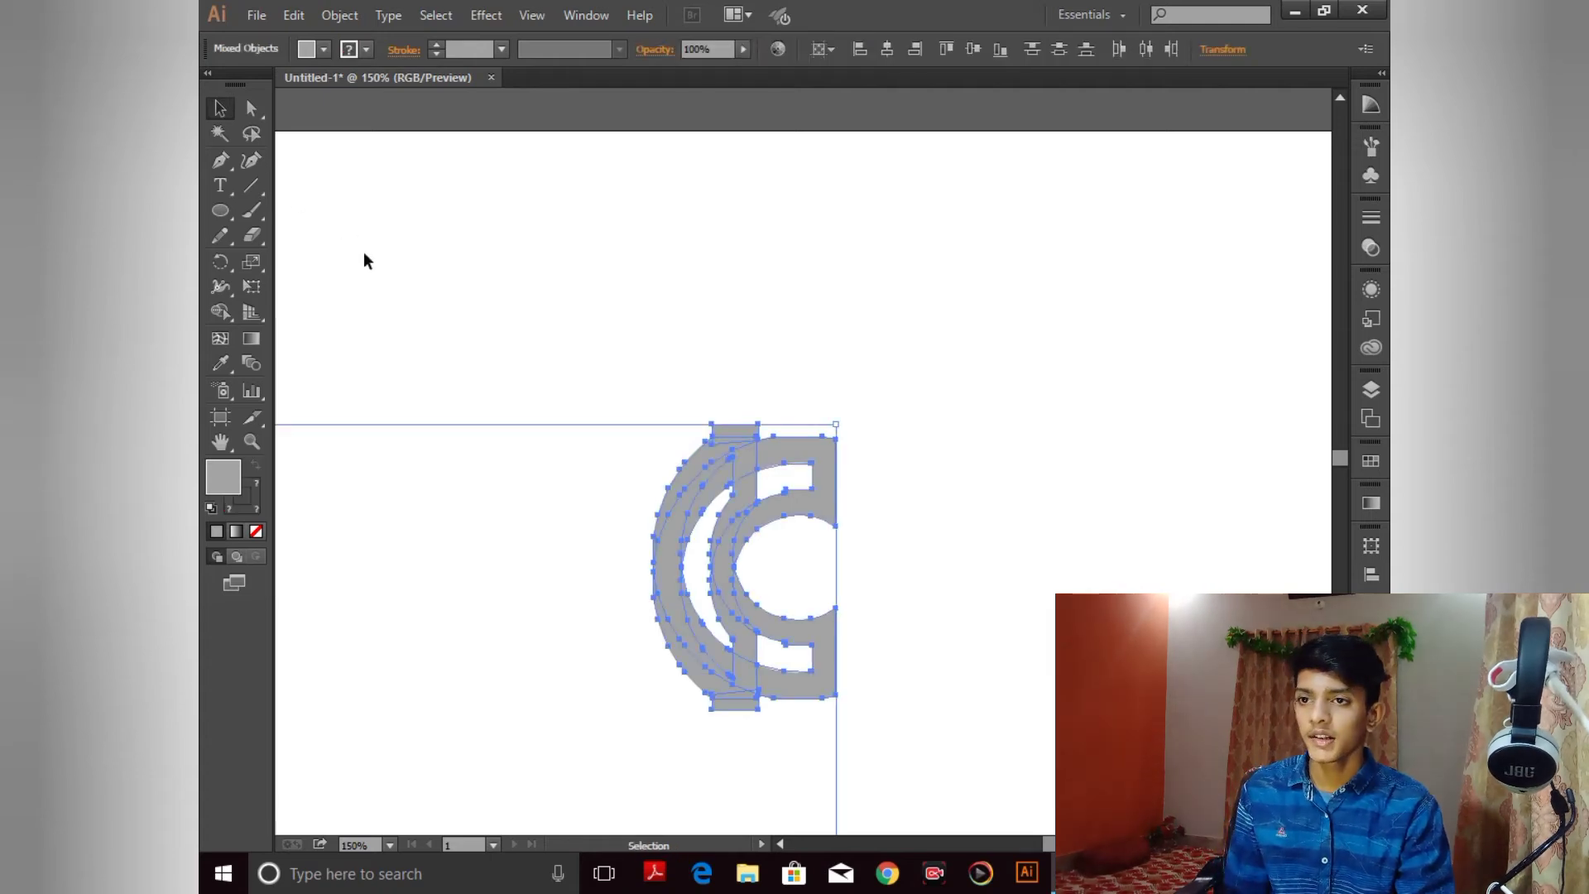
left_click(1372, 603)
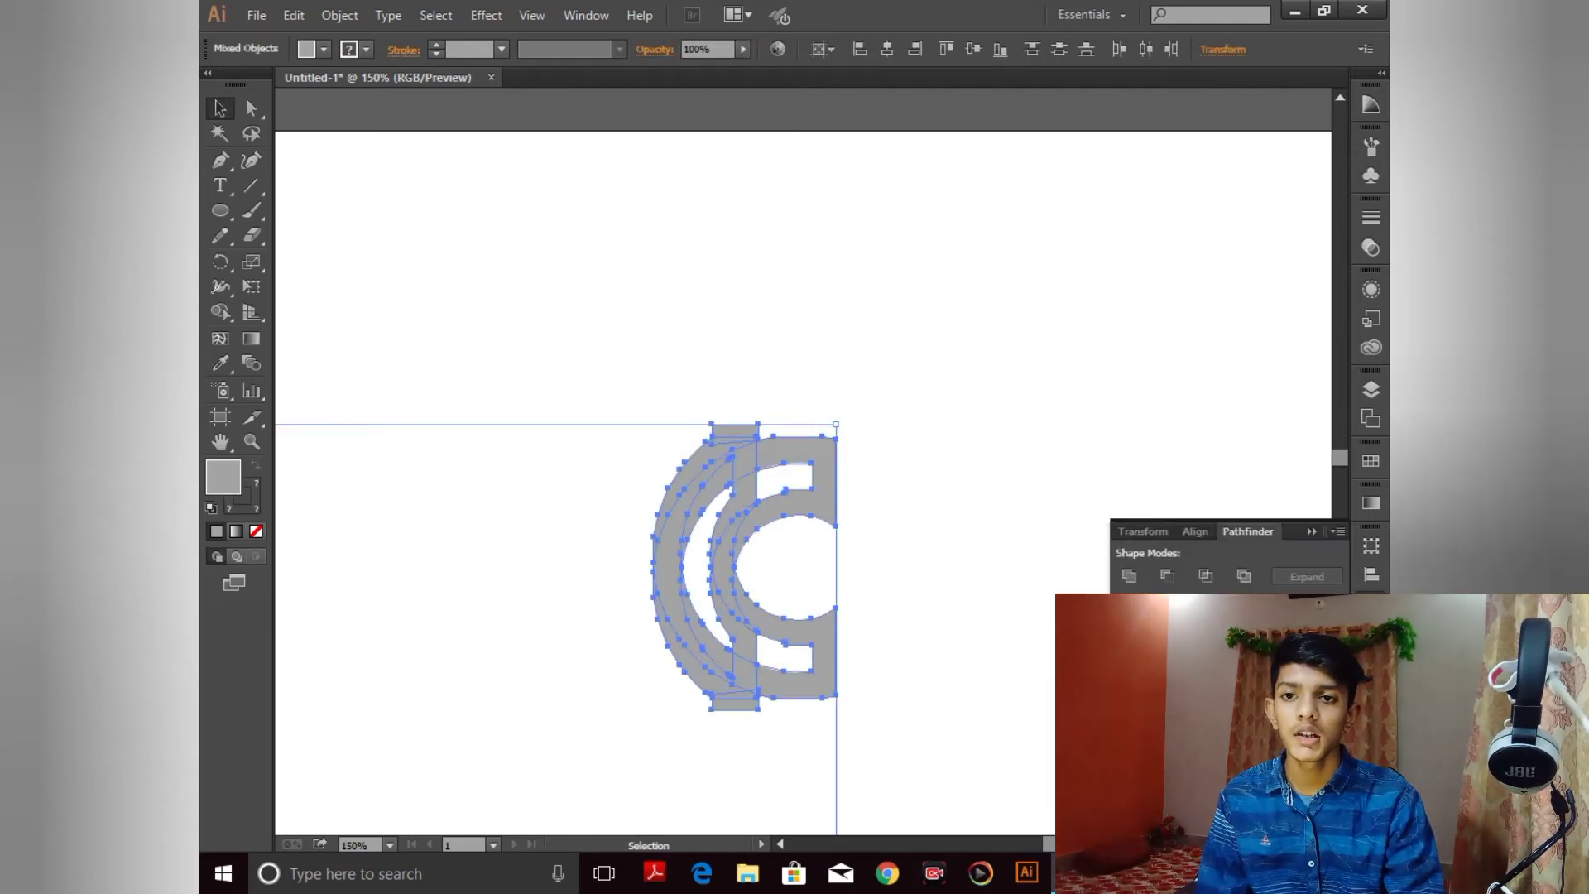
left_click(1130, 575)
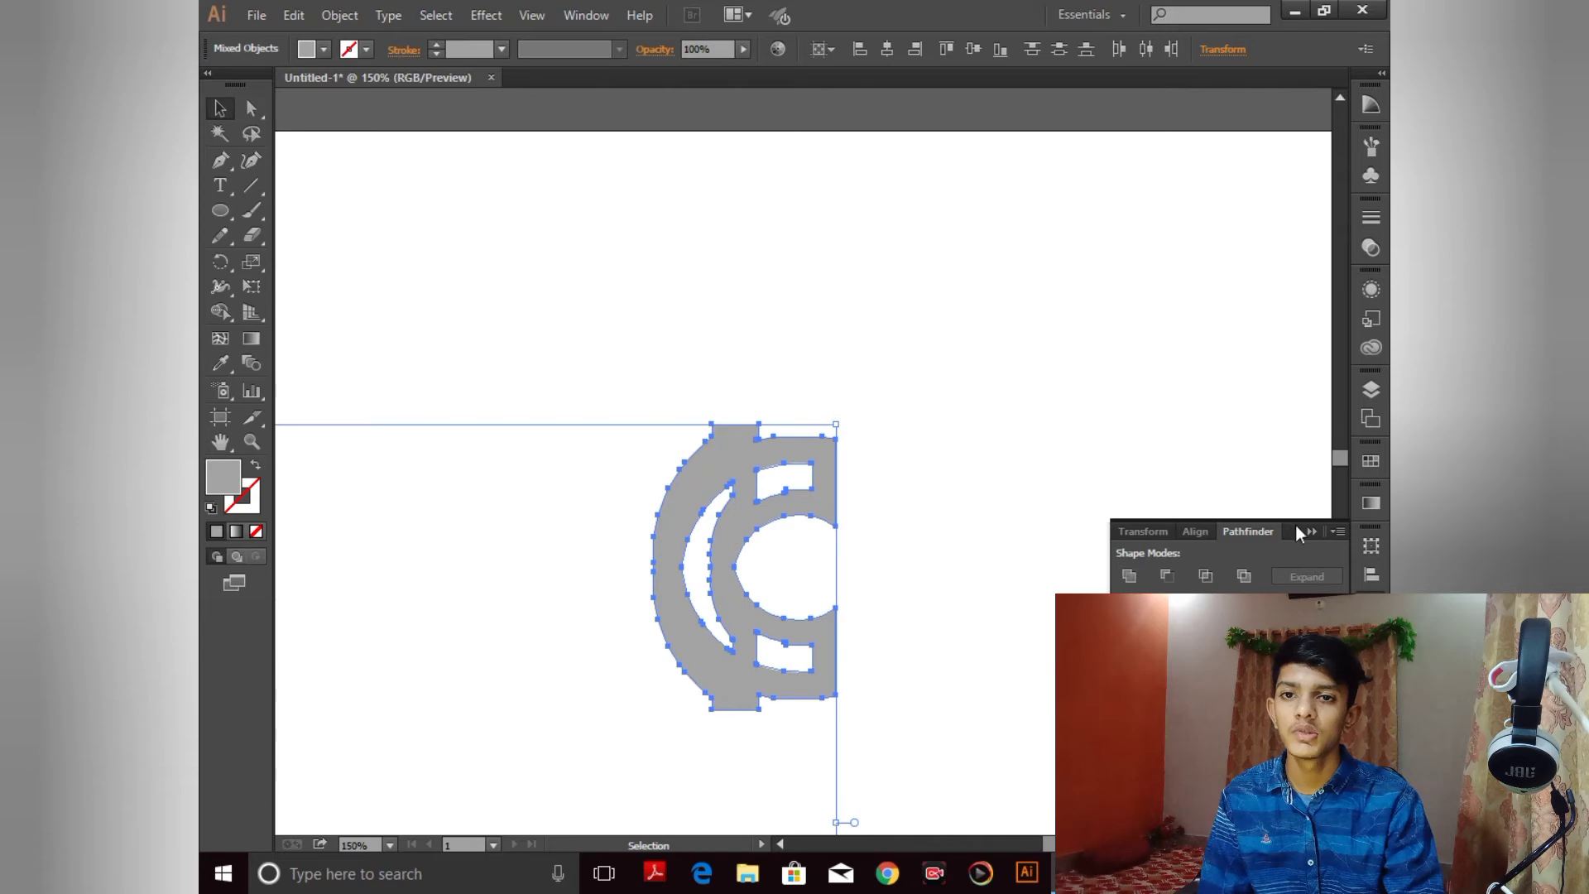
left_click(879, 510)
key("a")
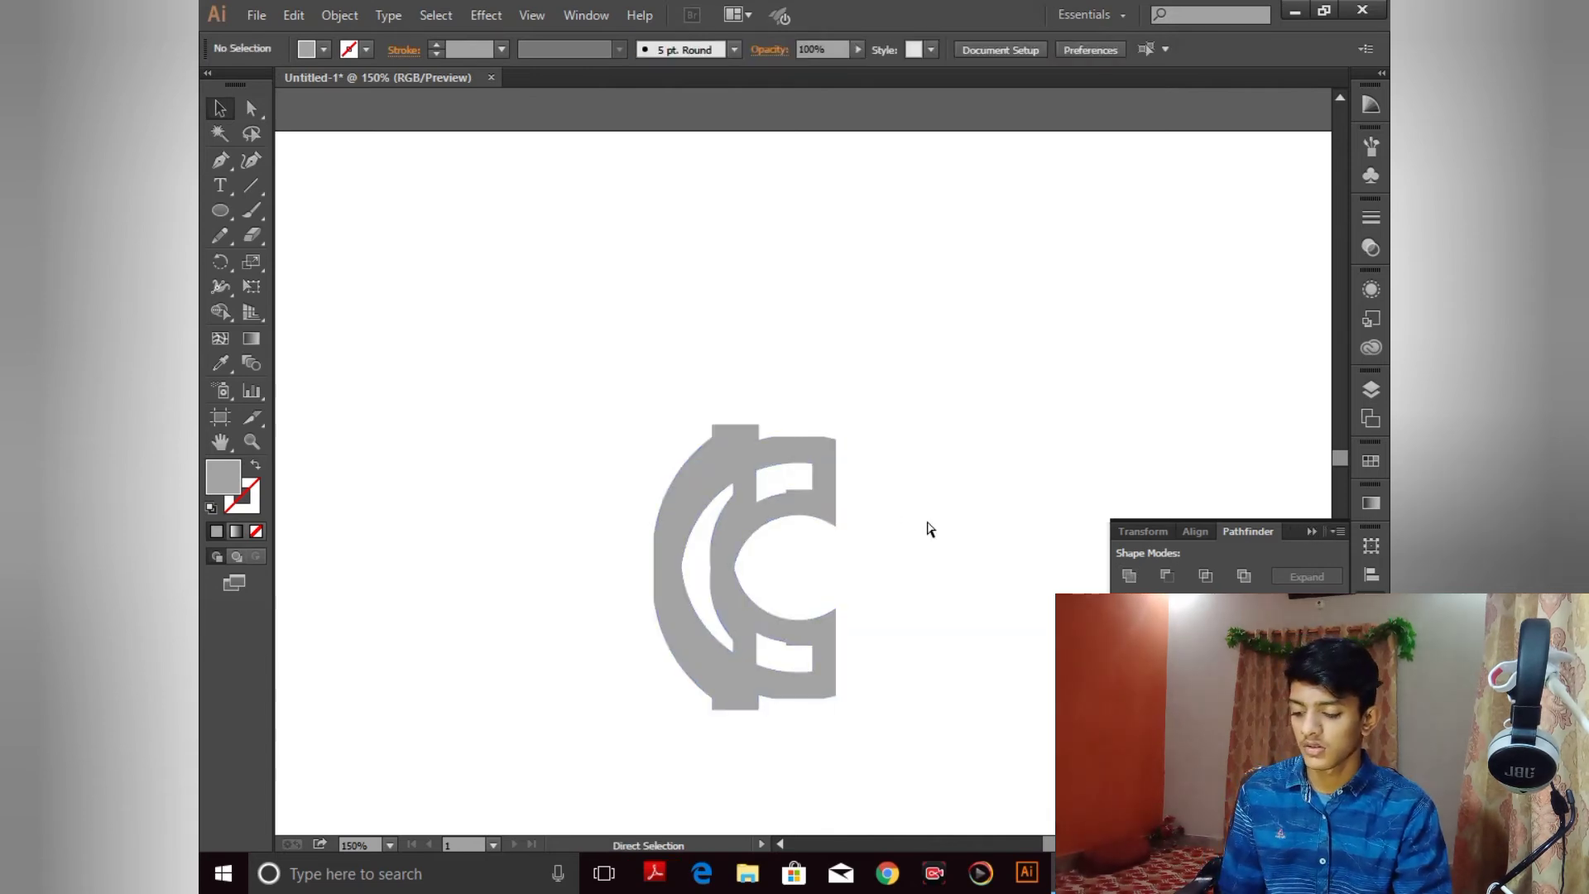
key("ctrl+a")
key("v")
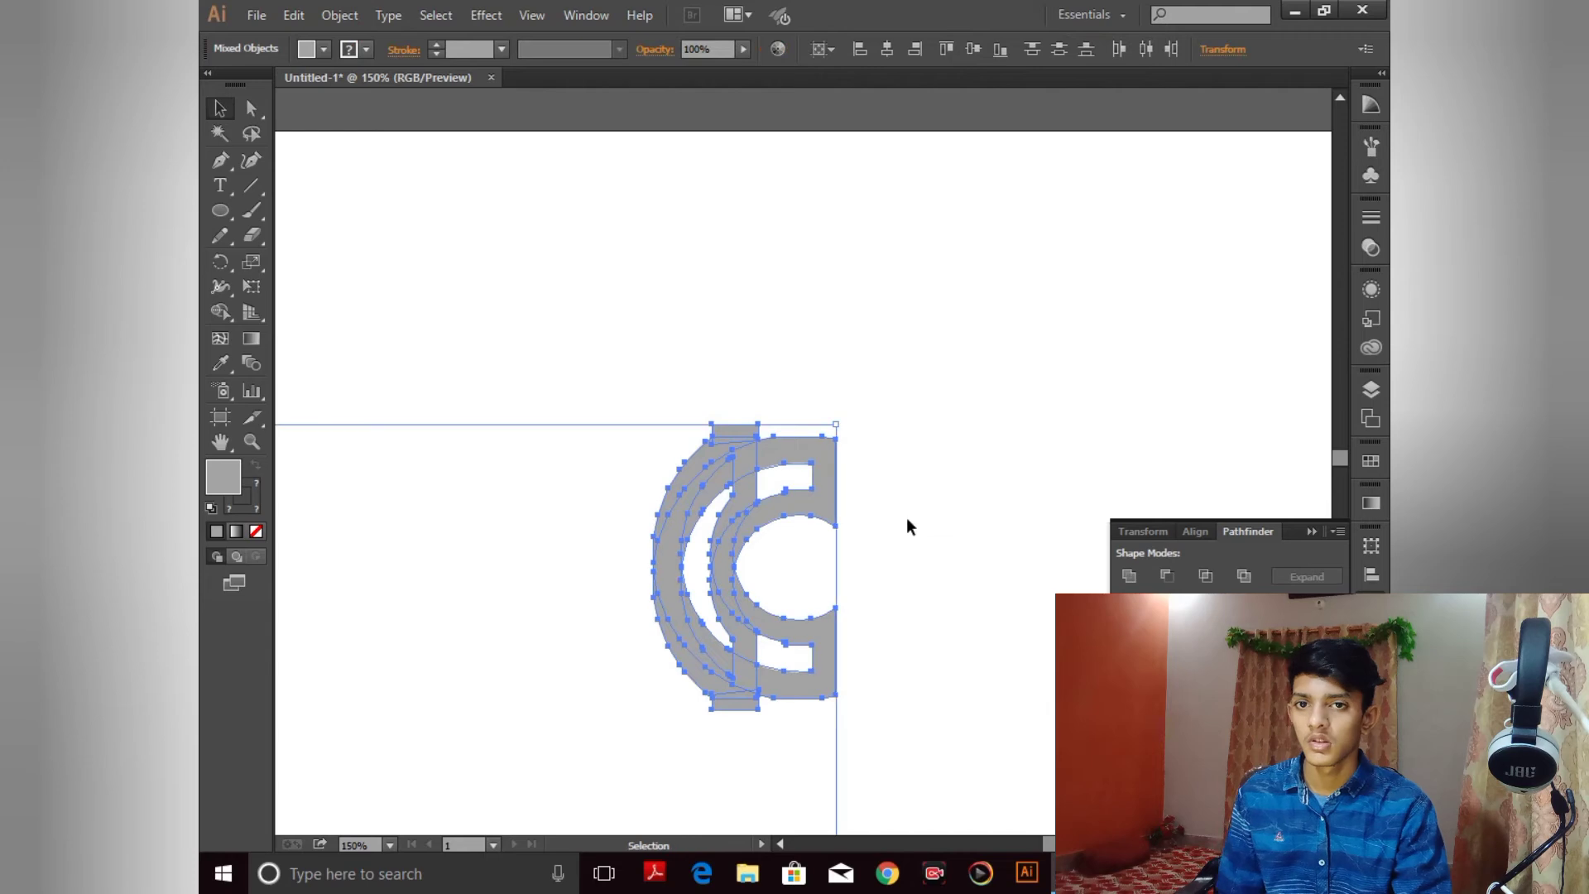
left_click(1311, 531)
left_click(1060, 461)
Step: Merge the upper-right arm with the overlapping curve and vertical strip segments using Shape Builder, keeping the upper rectangular opening empty
left_click_drag(462, 312, 919, 712)
left_click(221, 313)
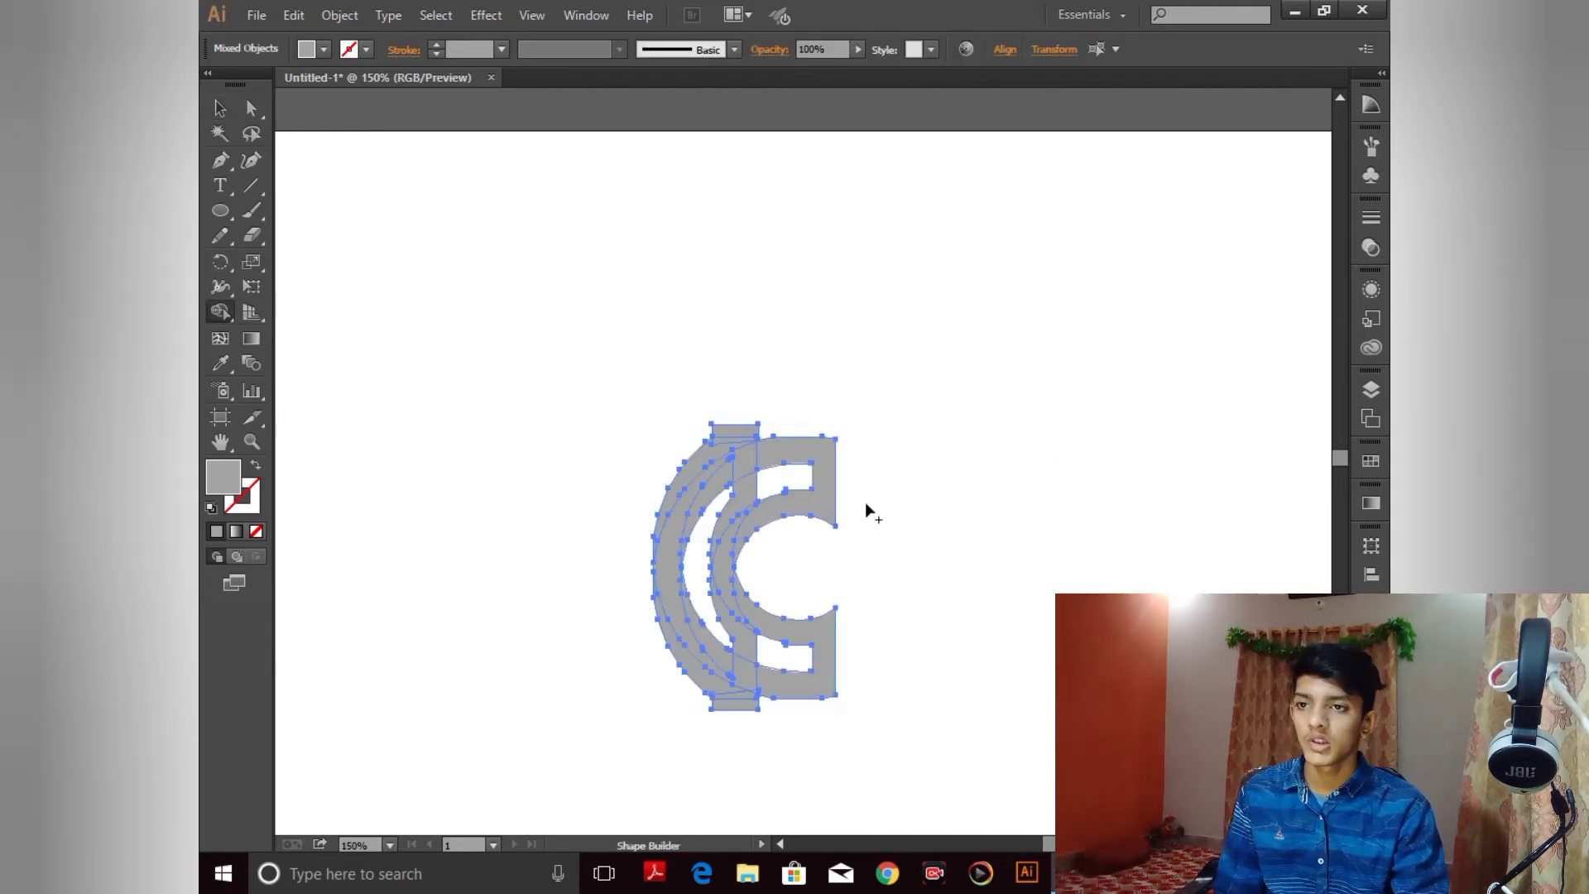
scroll(783, 485, "up", 4)
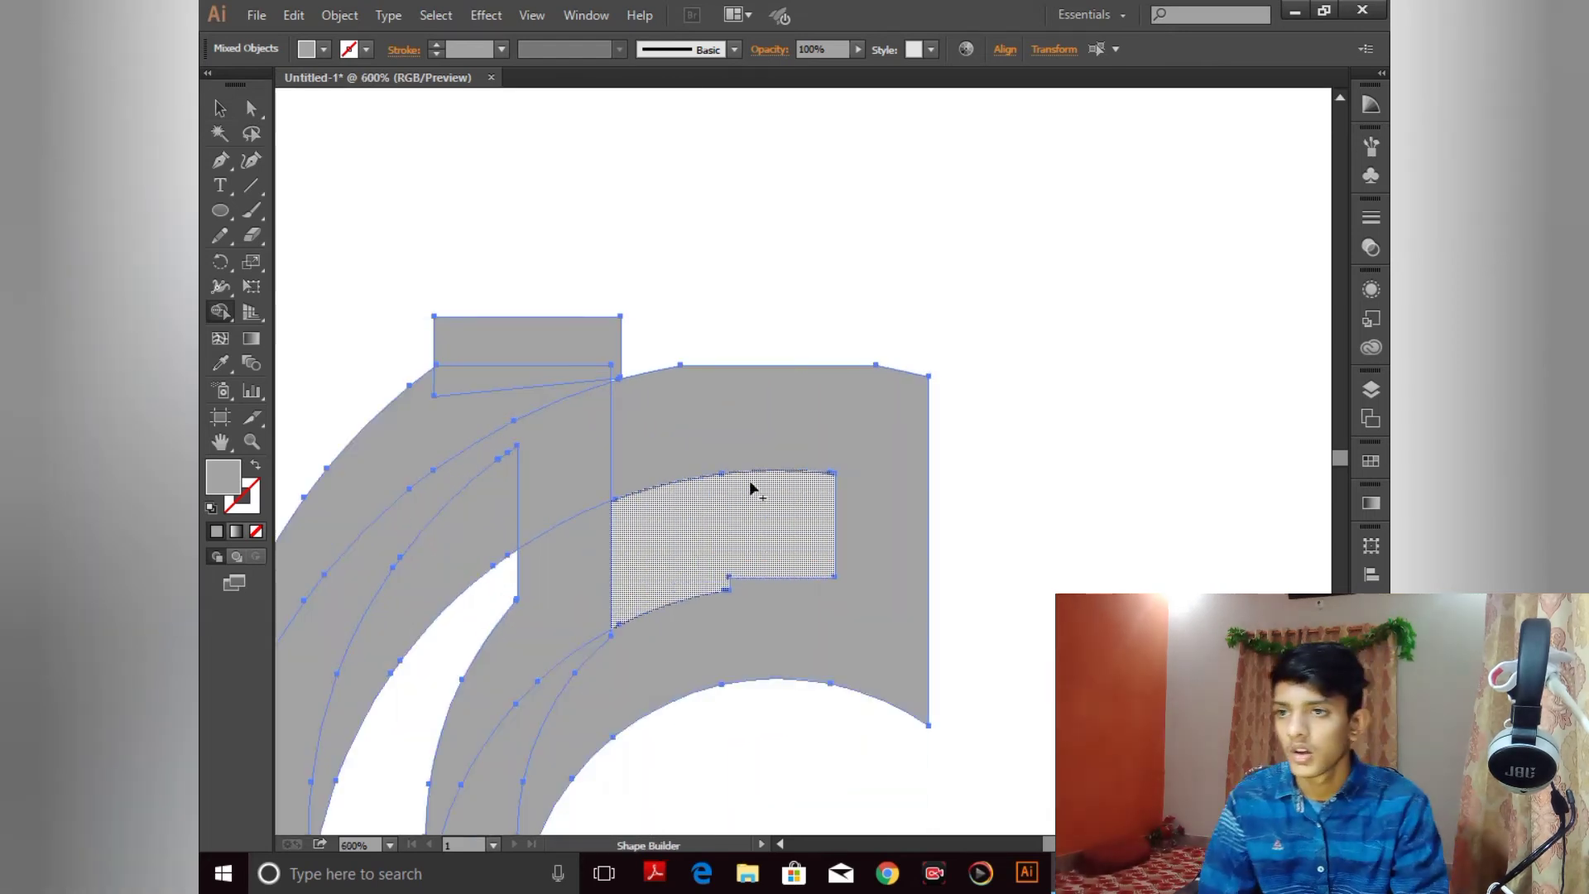
mouse_move(733, 429)
left_mouse_down()
mouse_move(599, 455)
mouse_move(759, 404)
left_mouse_up()
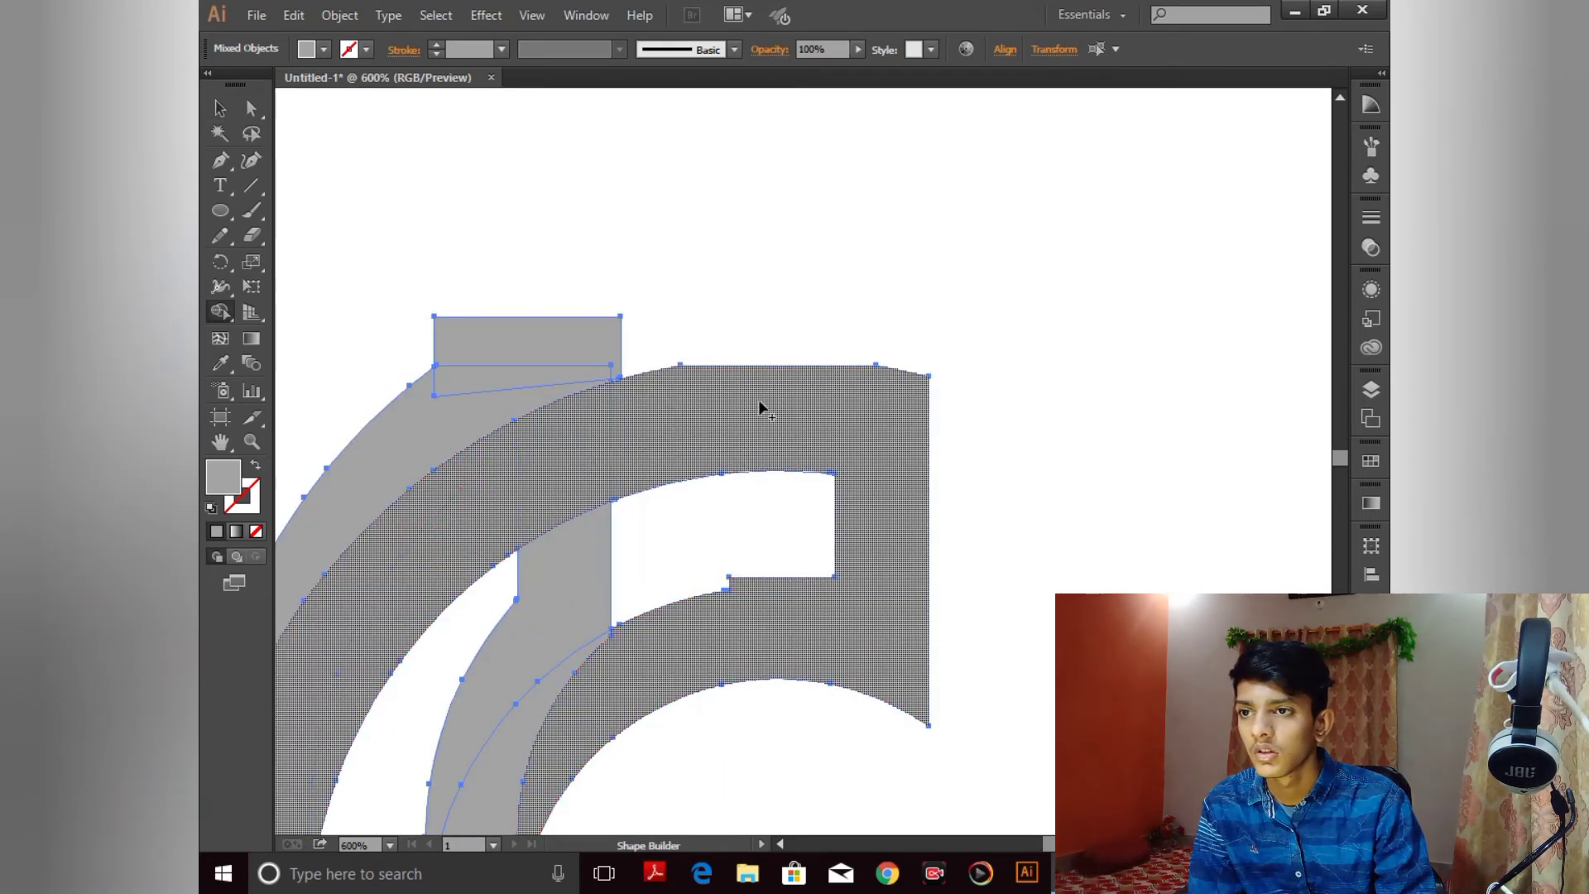
mouse_move(620, 423)
left_mouse_down()
mouse_move(604, 464)
mouse_move(596, 642)
mouse_move(610, 643)
left_mouse_up()
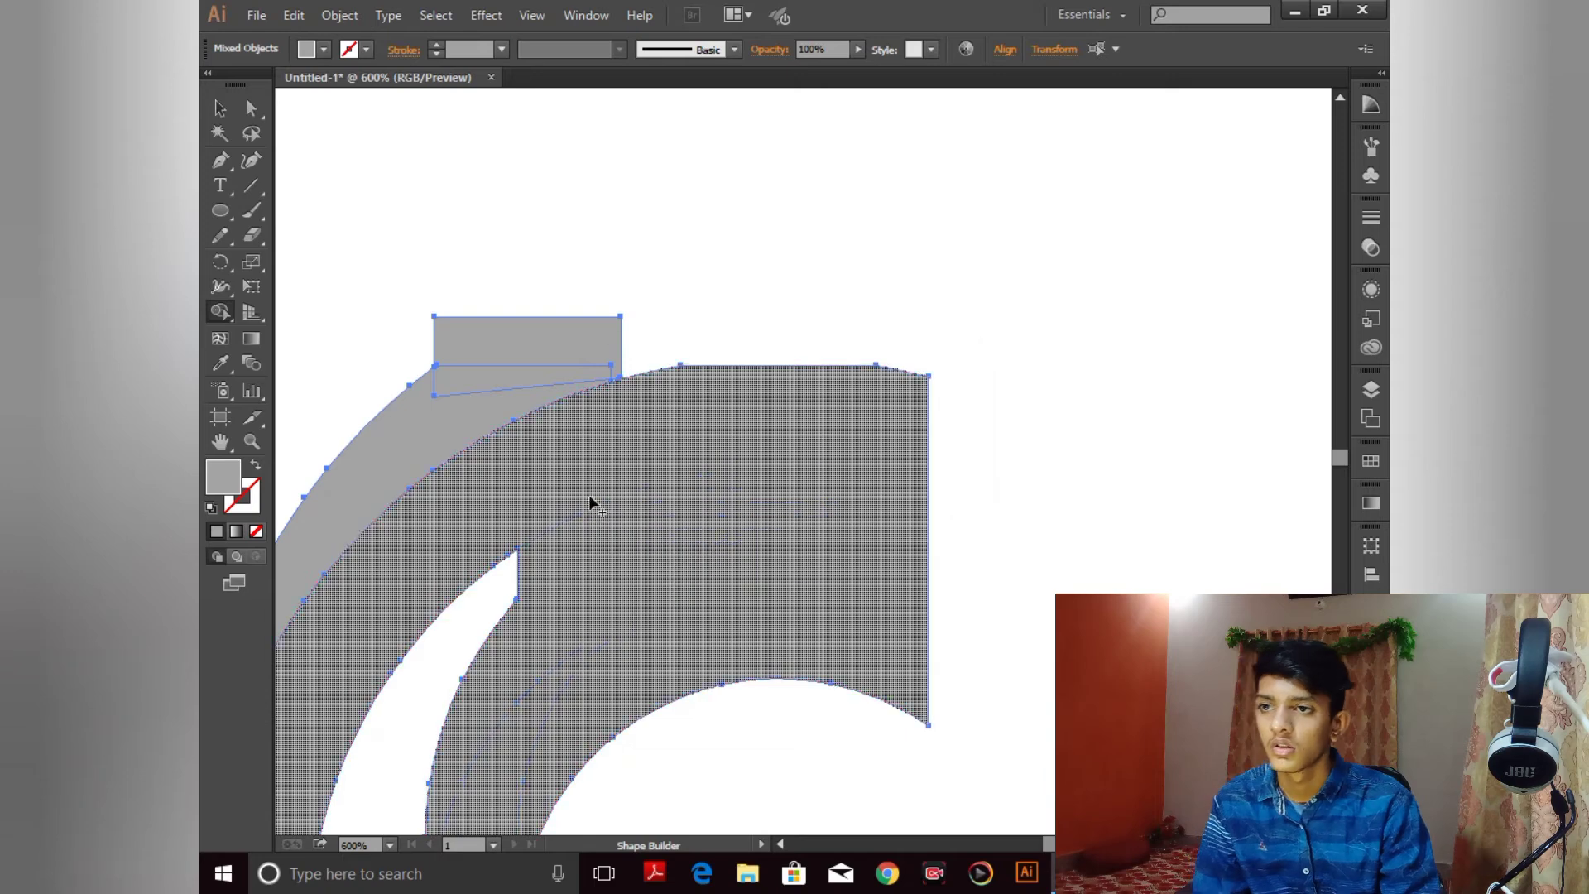
mouse_move(530, 468)
left_mouse_down()
mouse_move(621, 610)
mouse_move(610, 667)
left_mouse_up()
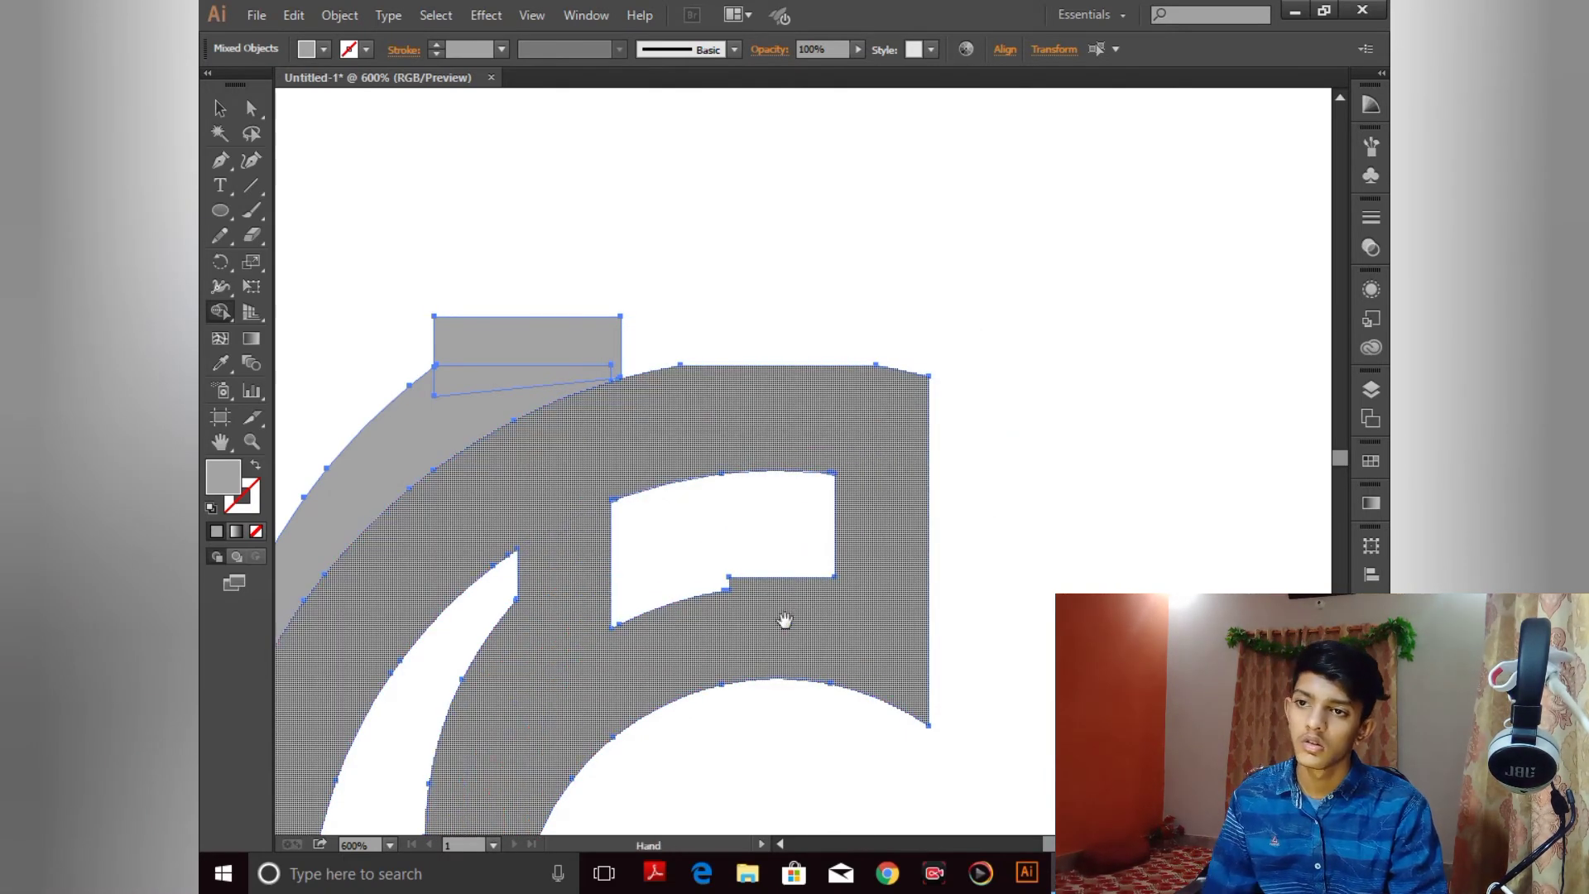
Step: Merge the remaining curve segments and the small bar in the logo's lower half into the main shape using Shape Builder
left_click_drag(784, 620, 889, 201)
mouse_move(590, 409)
left_mouse_down()
mouse_move(650, 652)
mouse_move(678, 692)
left_mouse_up()
left_click_drag(596, 563, 644, 739)
left_click_drag(717, 670, 678, 492)
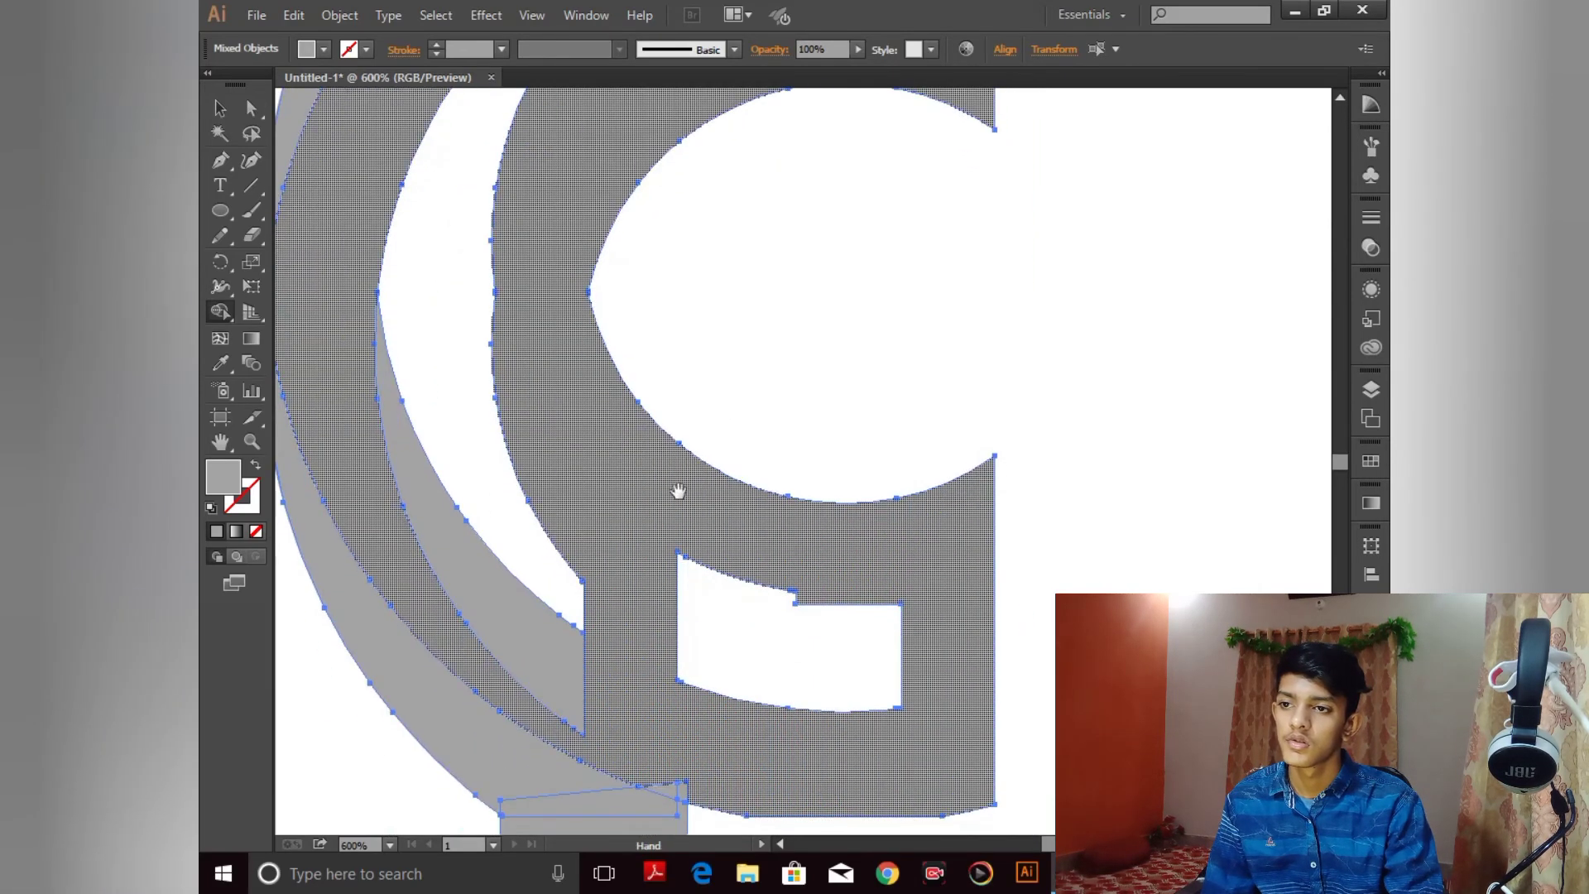
mouse_move(662, 720)
left_mouse_down()
mouse_move(677, 362)
mouse_move(643, 500)
left_mouse_up()
left_click_drag(528, 354, 606, 461)
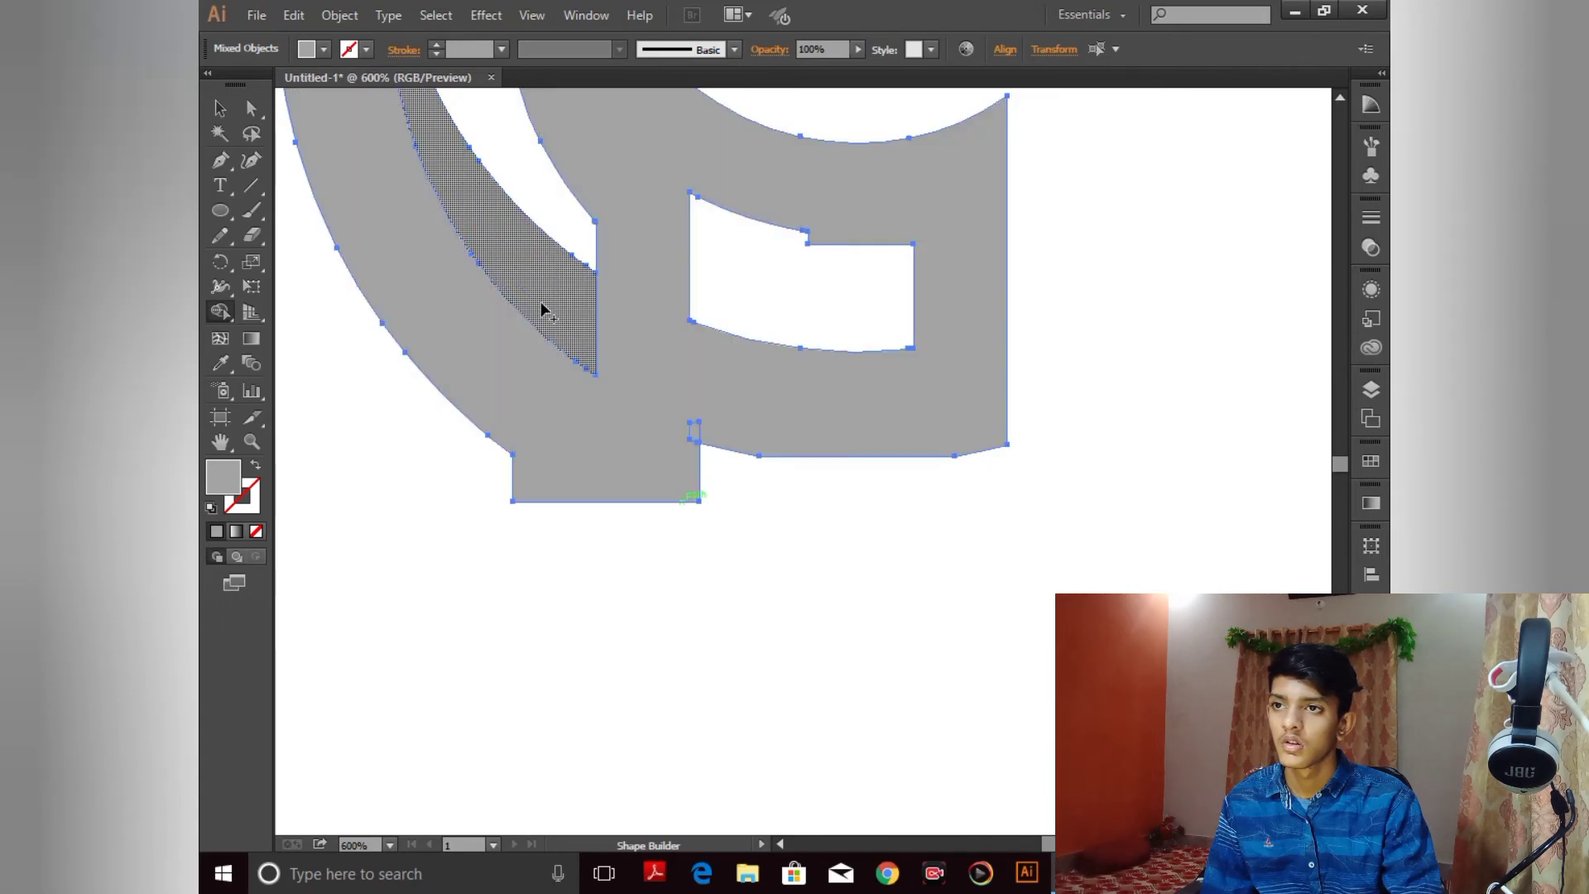
mouse_move(542, 310)
left_mouse_down()
mouse_move(604, 324)
mouse_move(644, 680)
left_mouse_up()
left_click_drag(619, 414, 636, 773)
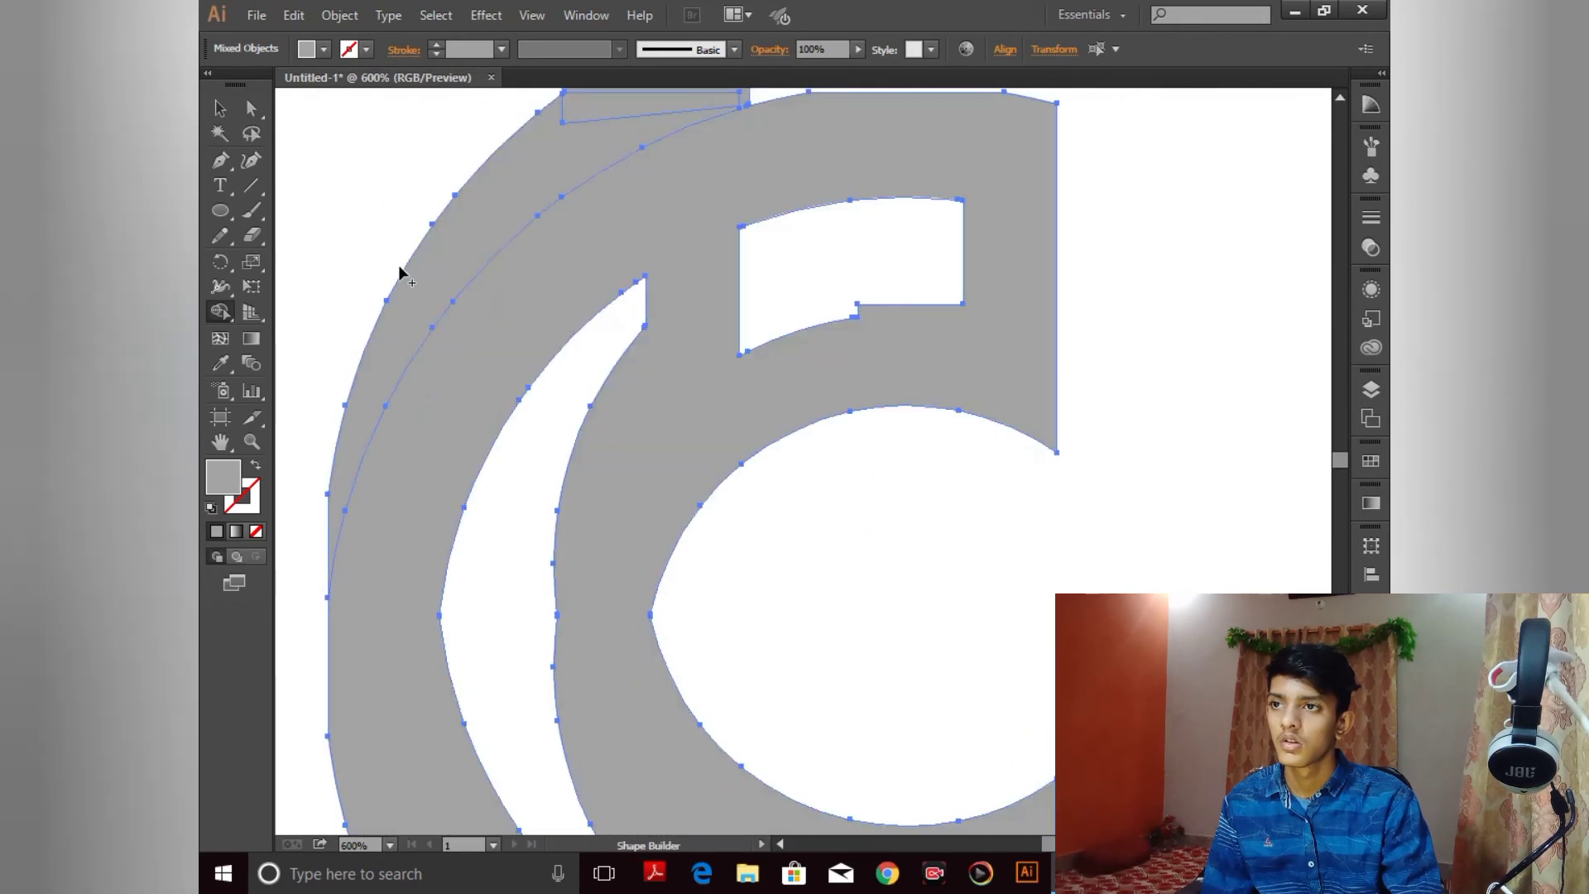
Step: Merge the upper outer curve strip and the small top bar into the logo using Shape Builder, and deselect it
mouse_move(400, 273)
left_mouse_down()
mouse_move(436, 277)
mouse_move(642, 202)
mouse_move(550, 596)
left_mouse_up()
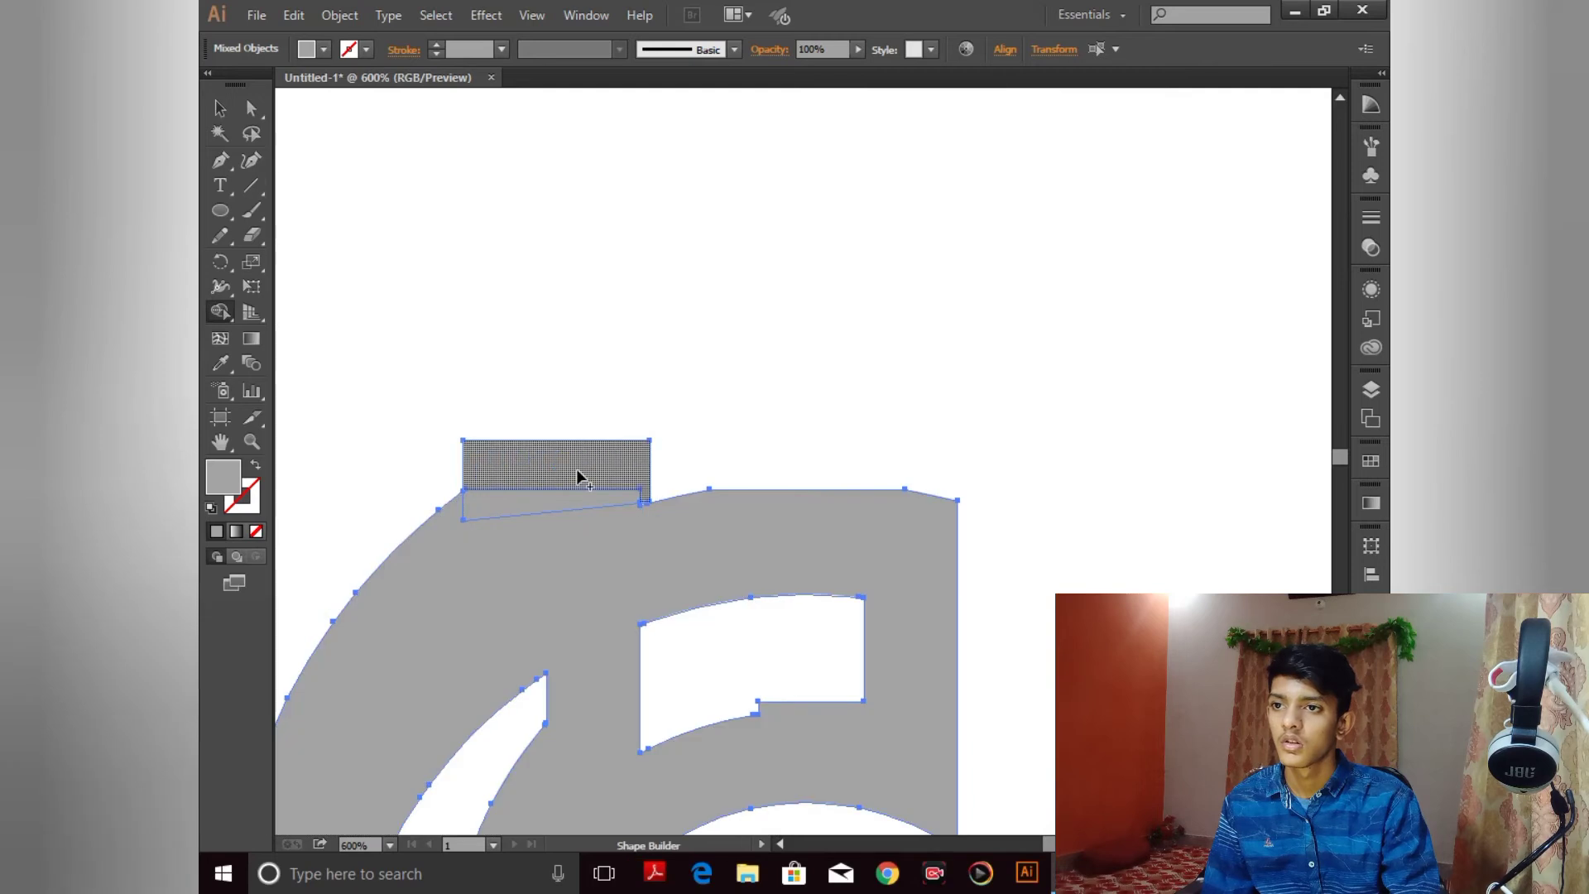
left_click_drag(579, 478, 636, 553)
key("ctrl+minus")
key("ctrl+minus")
key("ctrl+minus")
key("ctrl+minus")
key("ctrl+minus")
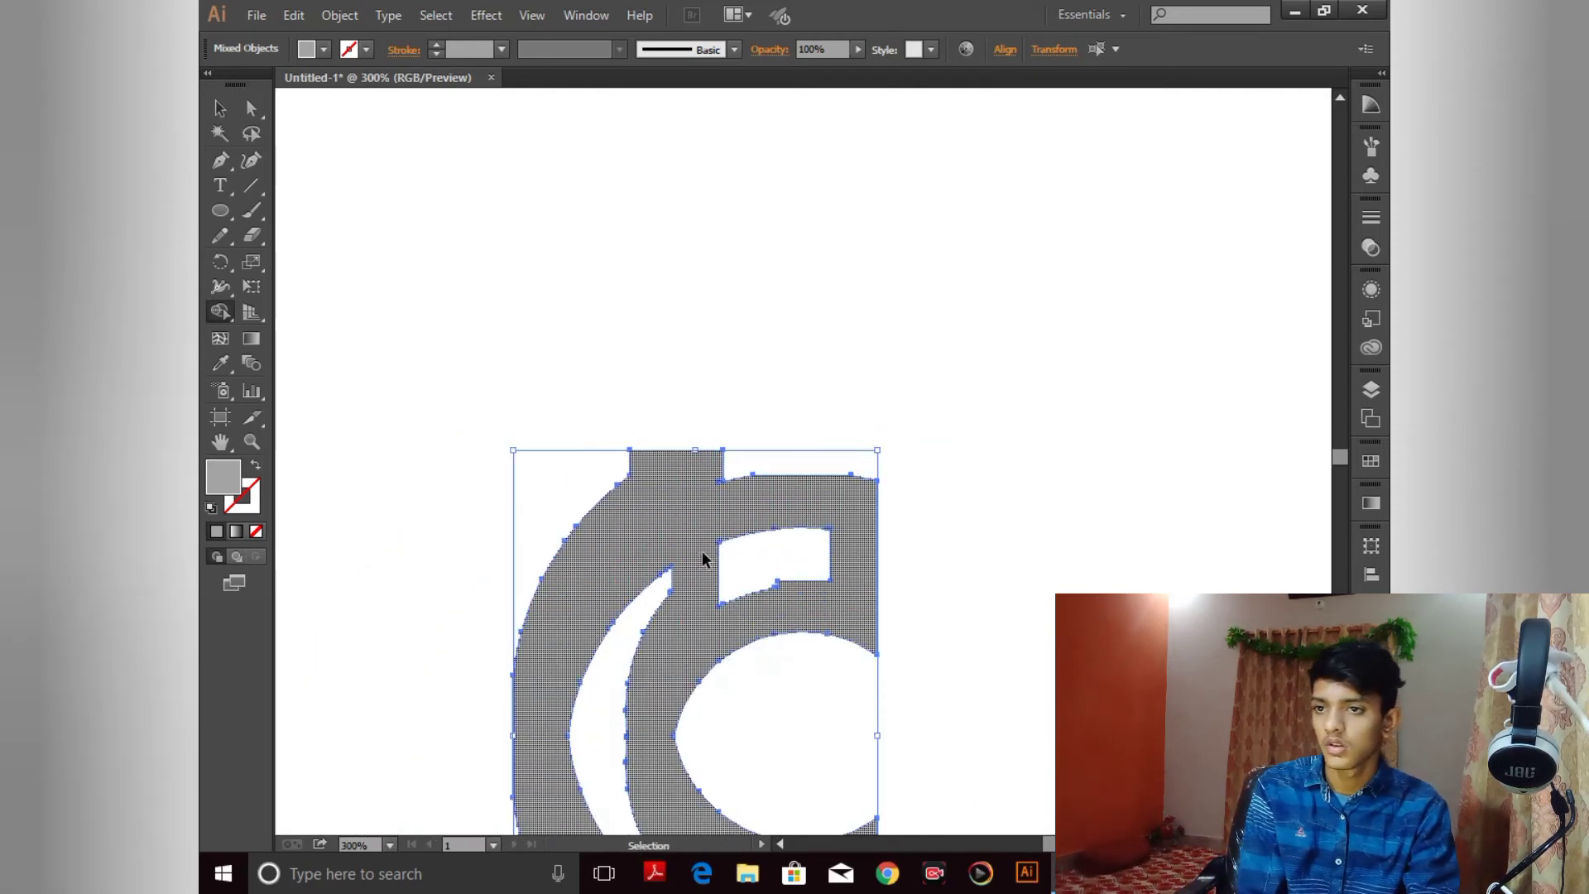
left_click(221, 108)
left_click(563, 453)
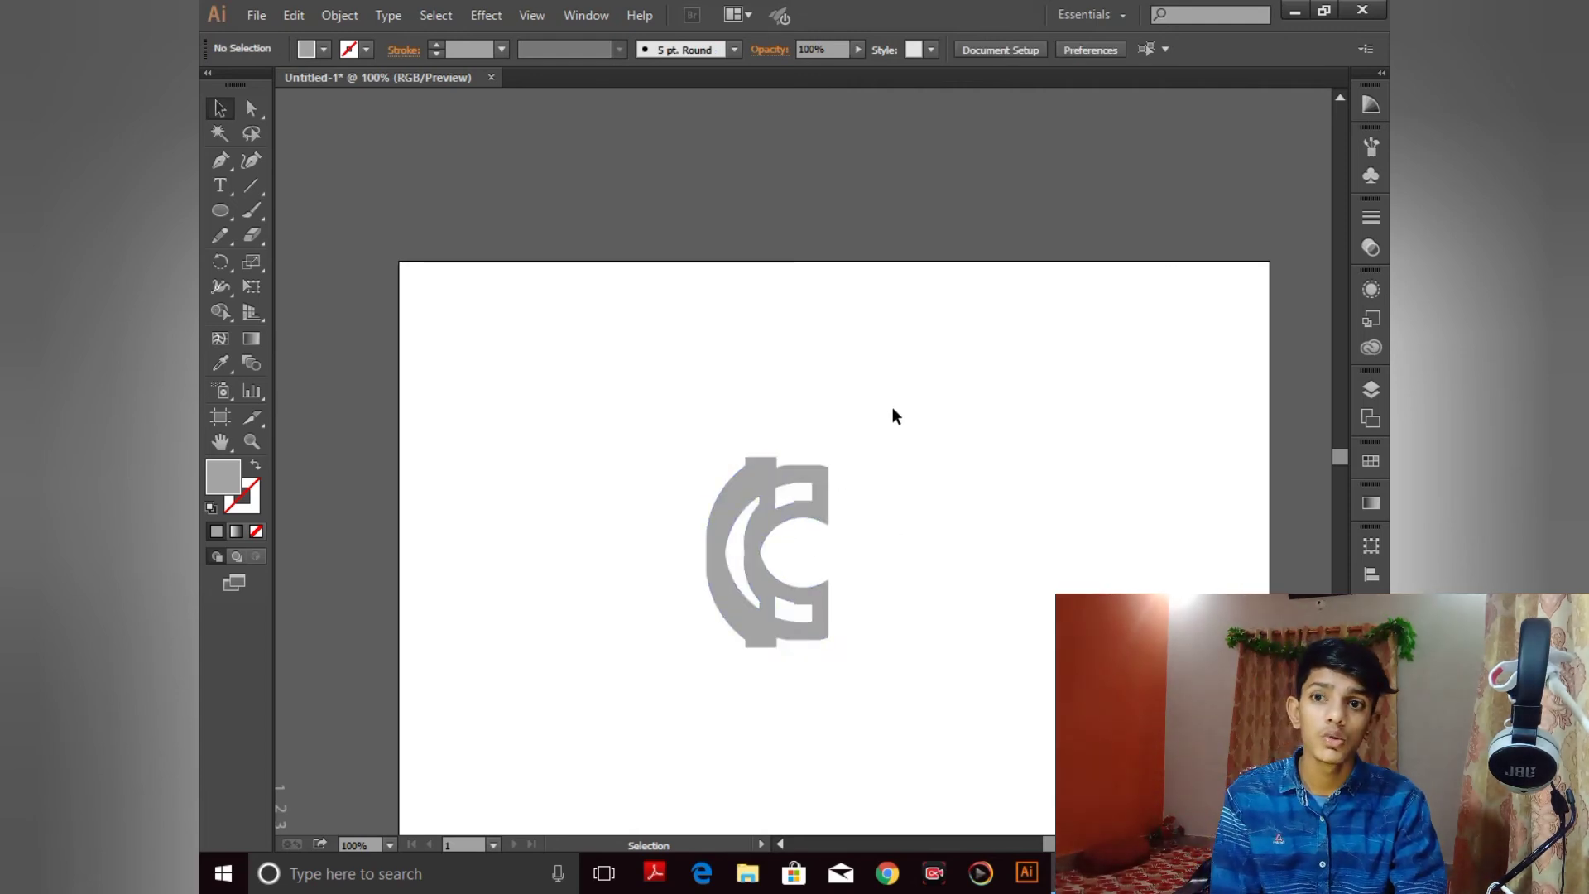
Step: Fill the merged logo with a linear gradient and set its starting colour stop to pink
left_click(755, 493)
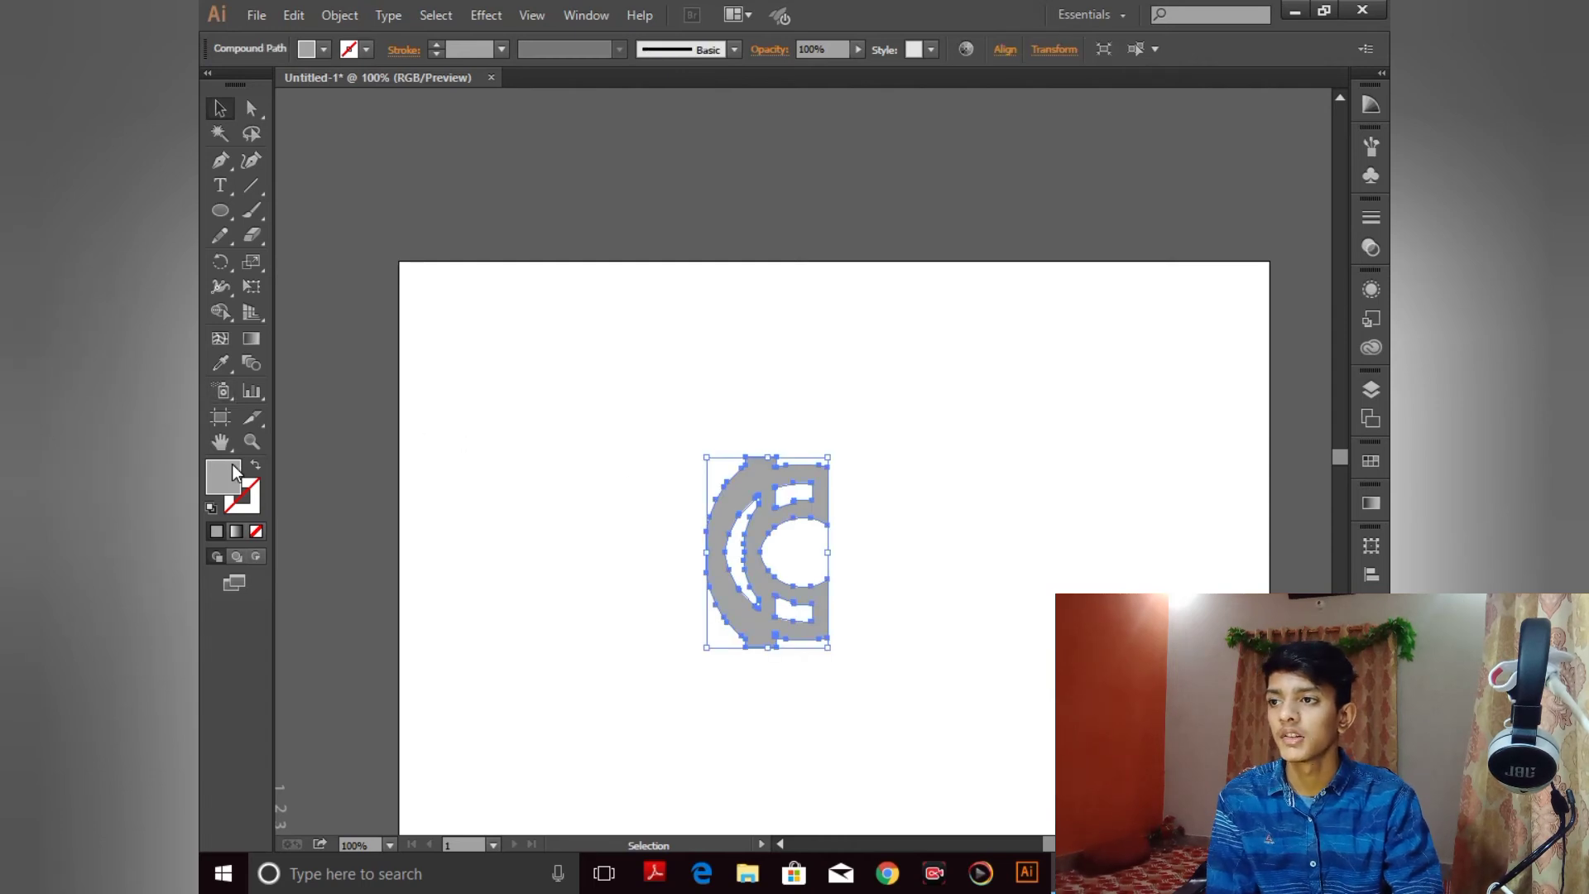
left_click(236, 532)
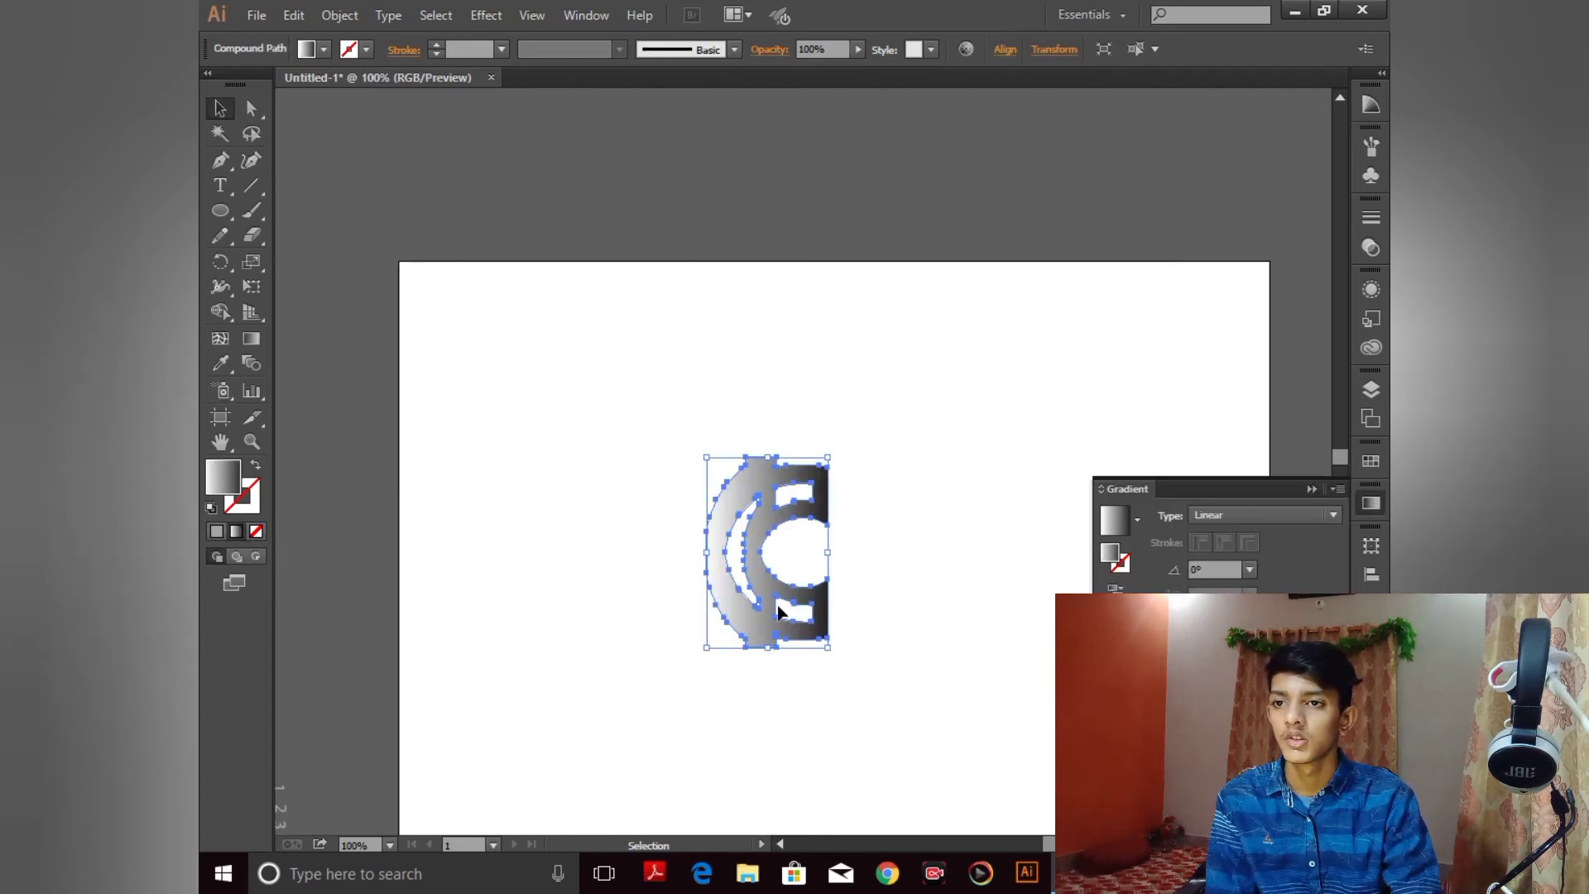
double_click(1105, 649)
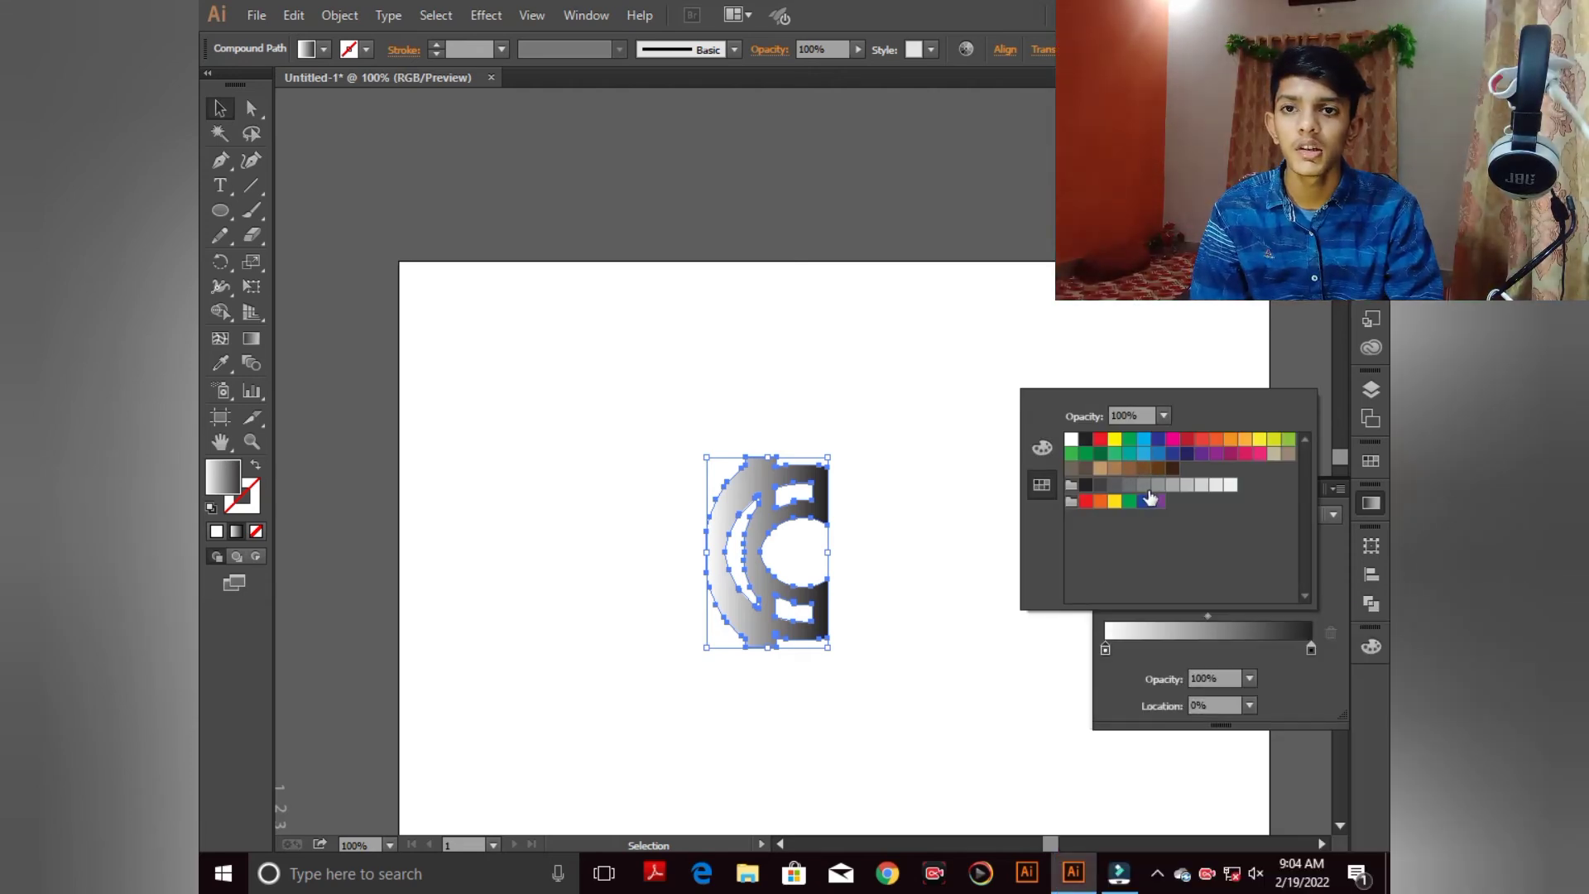
left_click(1274, 455)
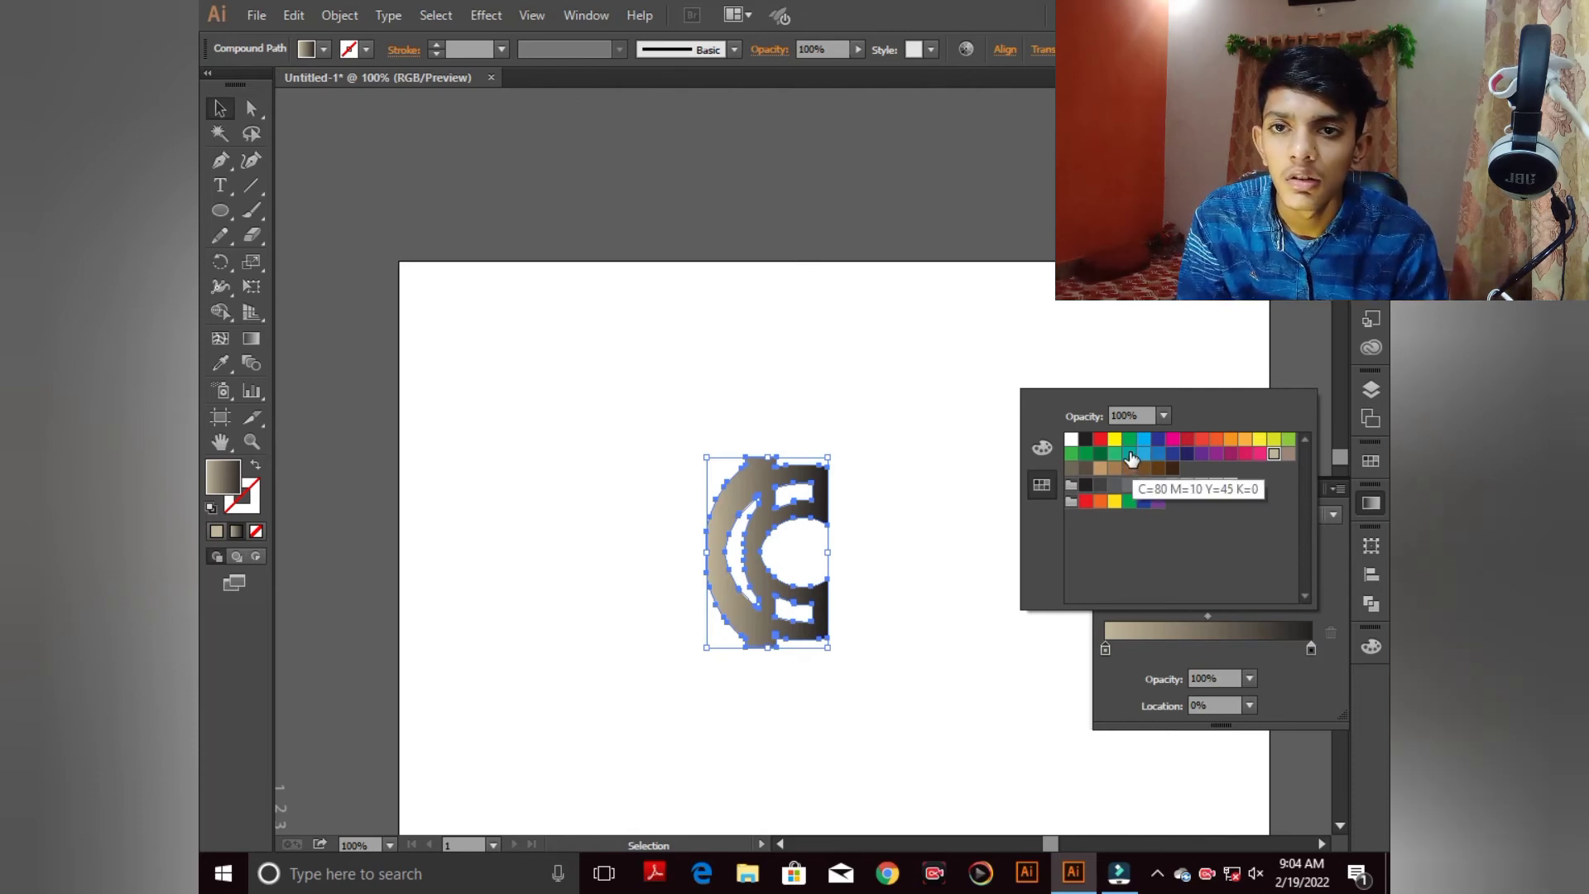
left_click(1259, 454)
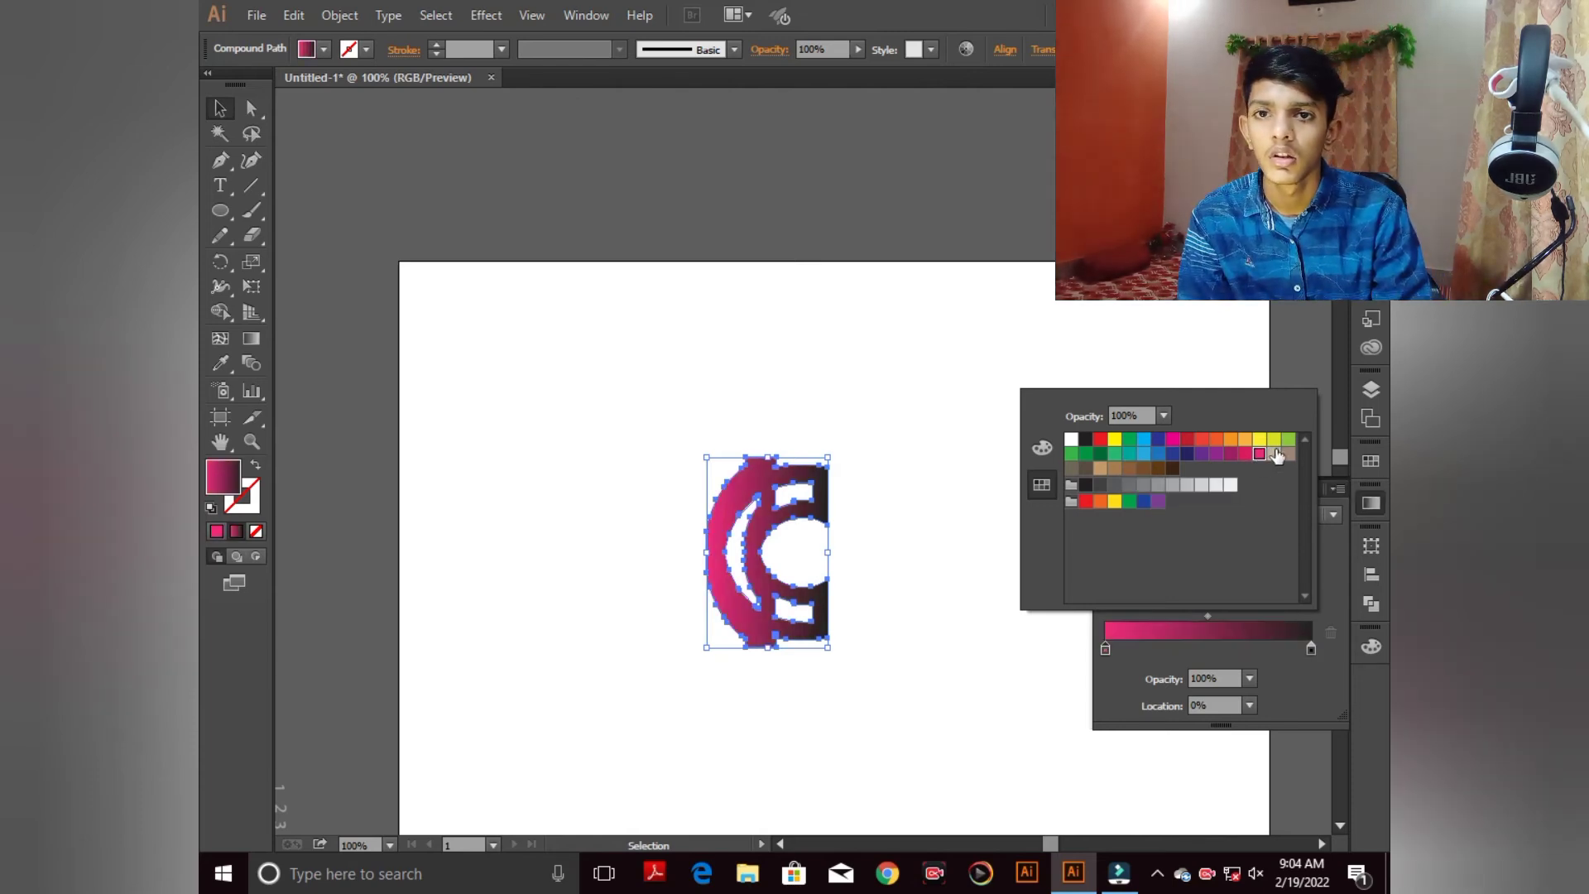
Step: Set the gradient's end colour stop to purple and deselect the logo
double_click(1310, 647)
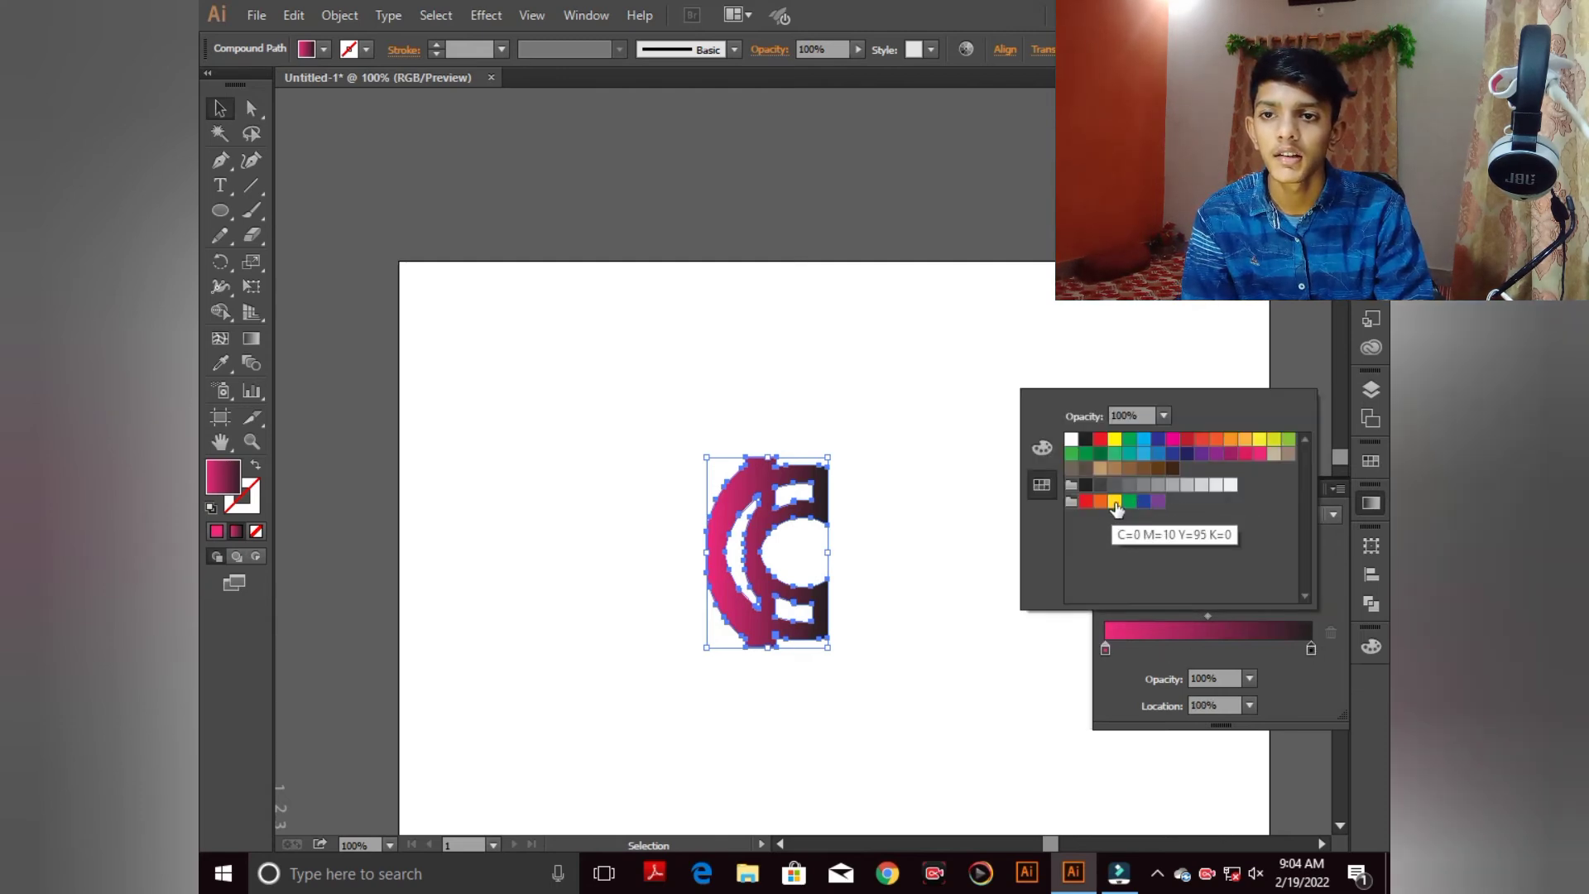
left_click(1115, 502)
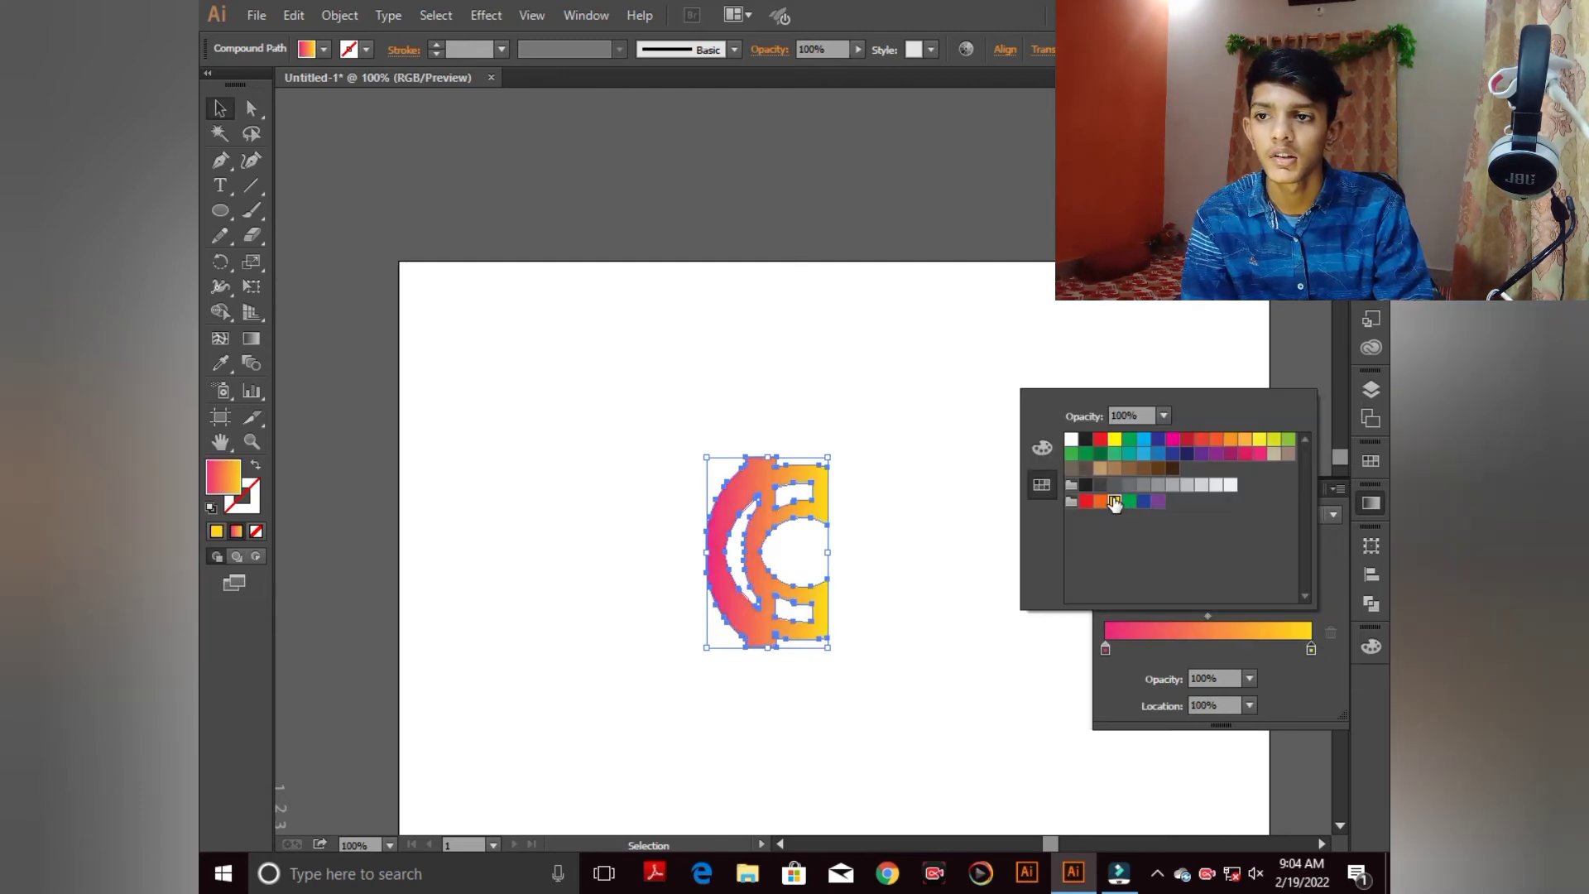
left_click(1259, 453)
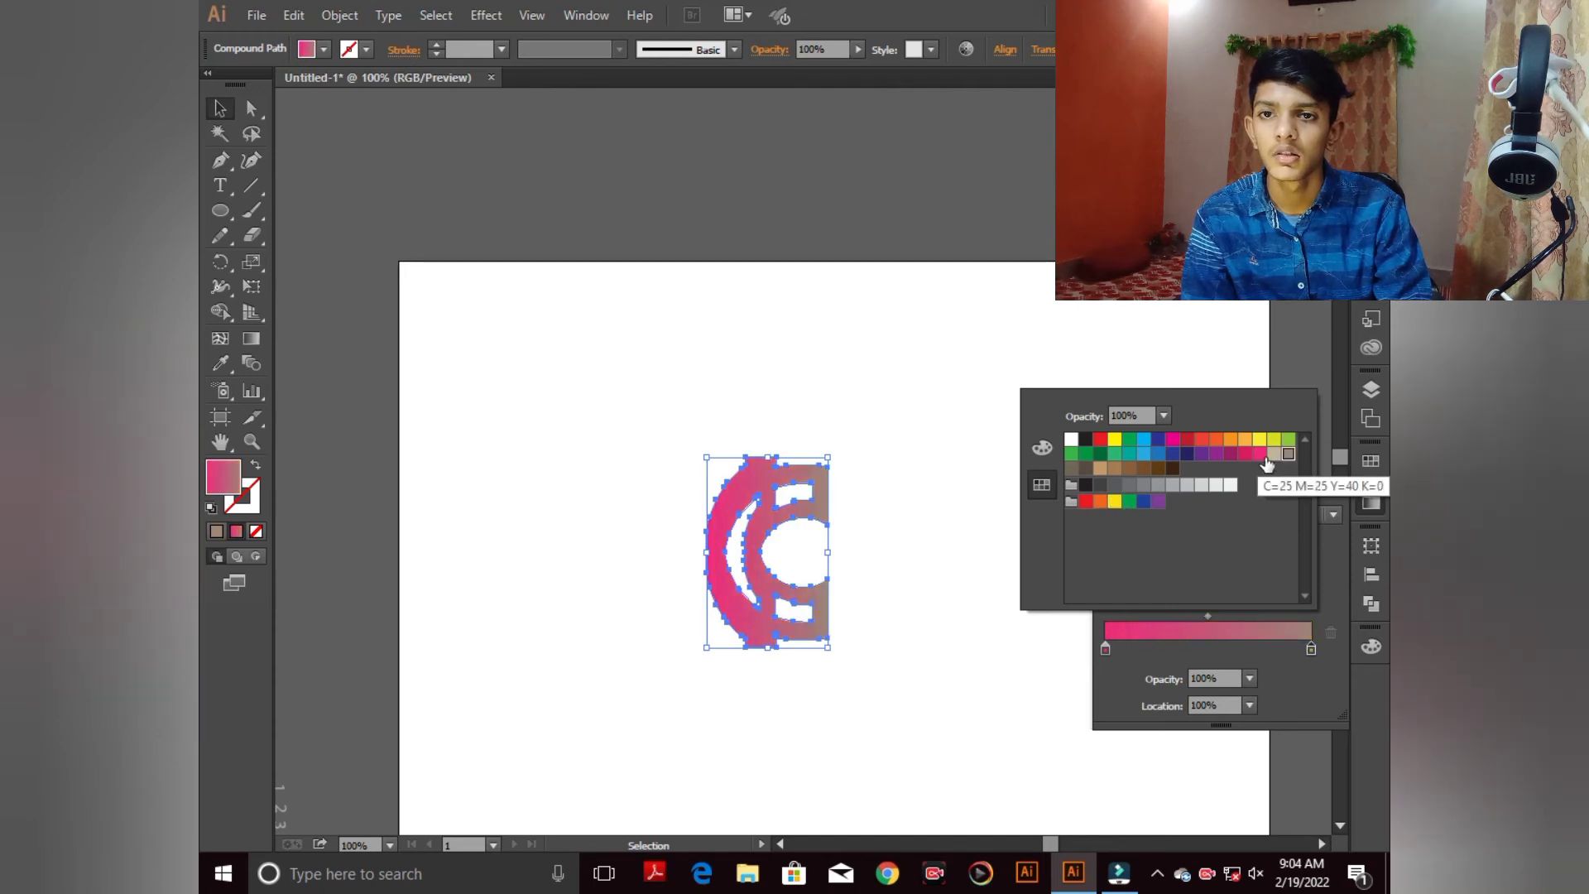
left_click(1243, 455)
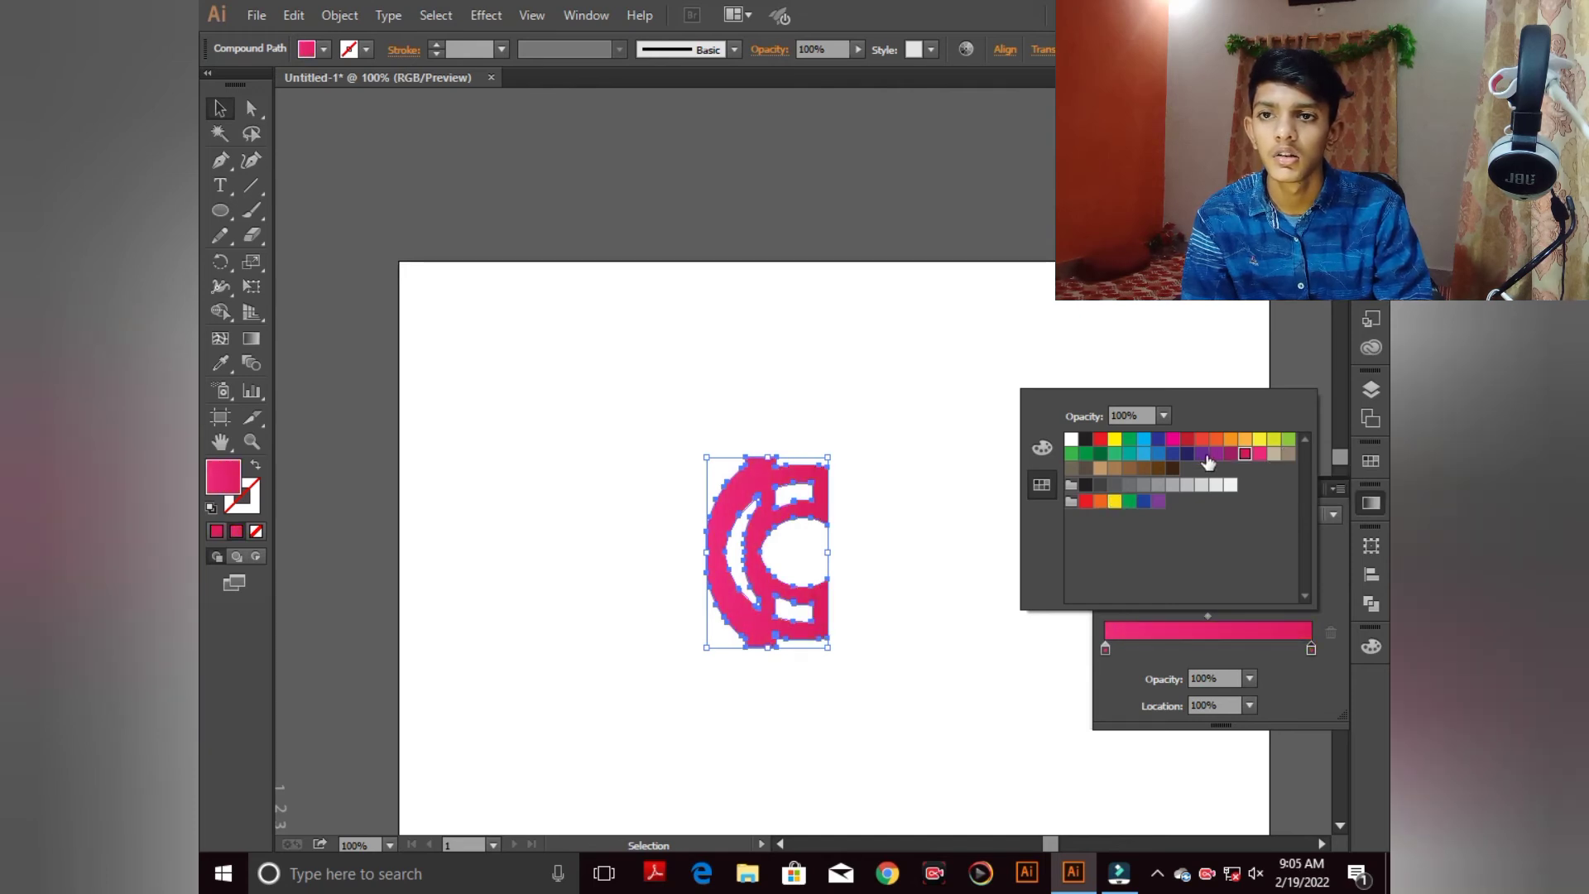
left_click(1159, 502)
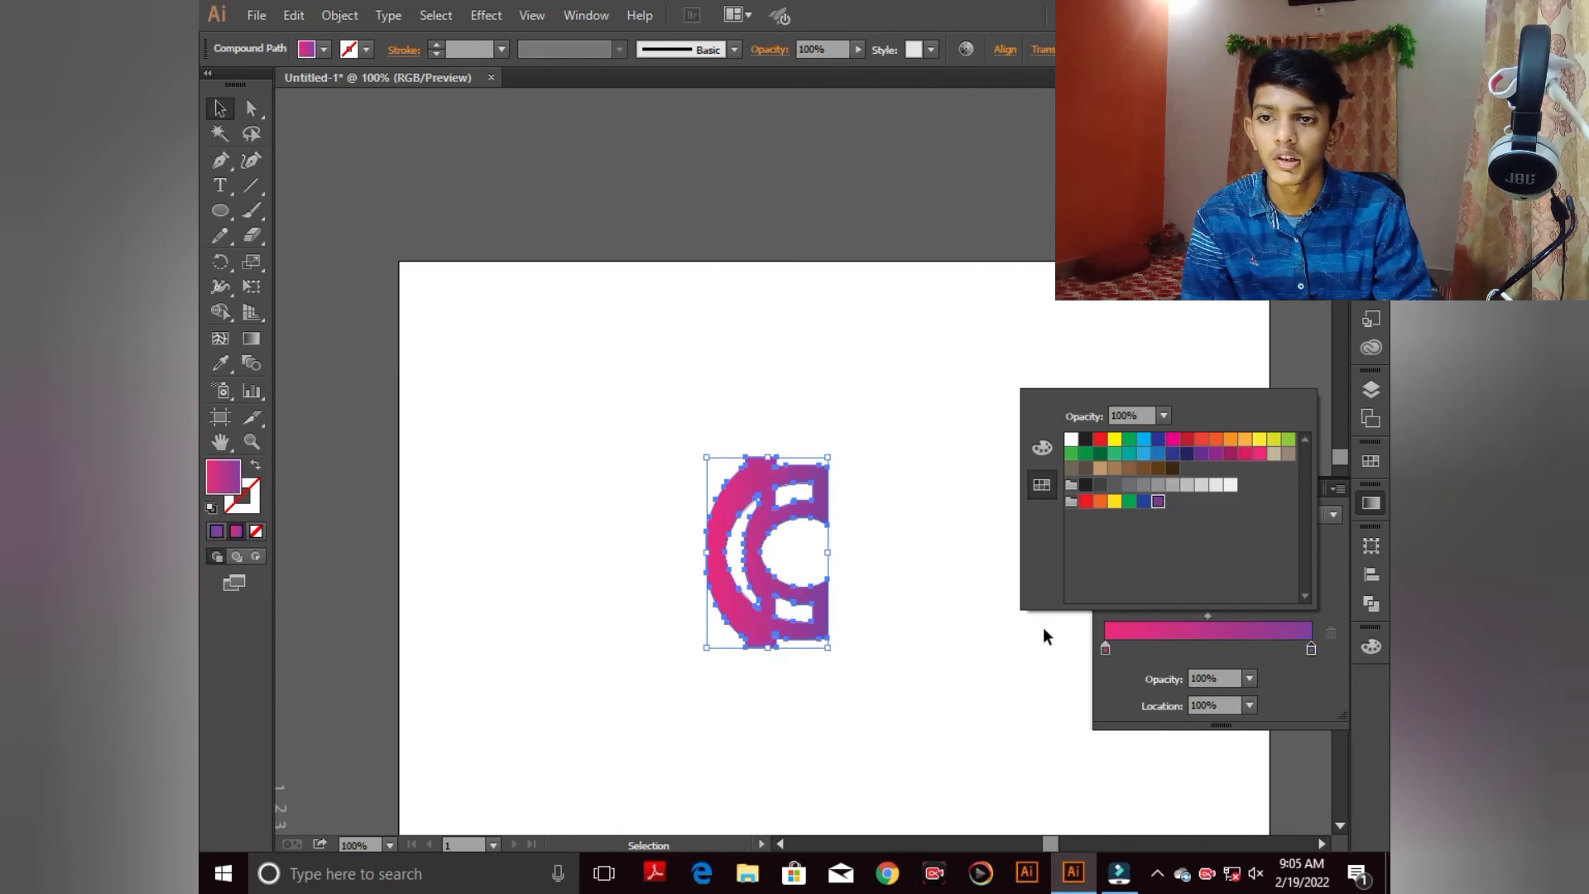
left_click(1007, 666)
left_click(987, 627)
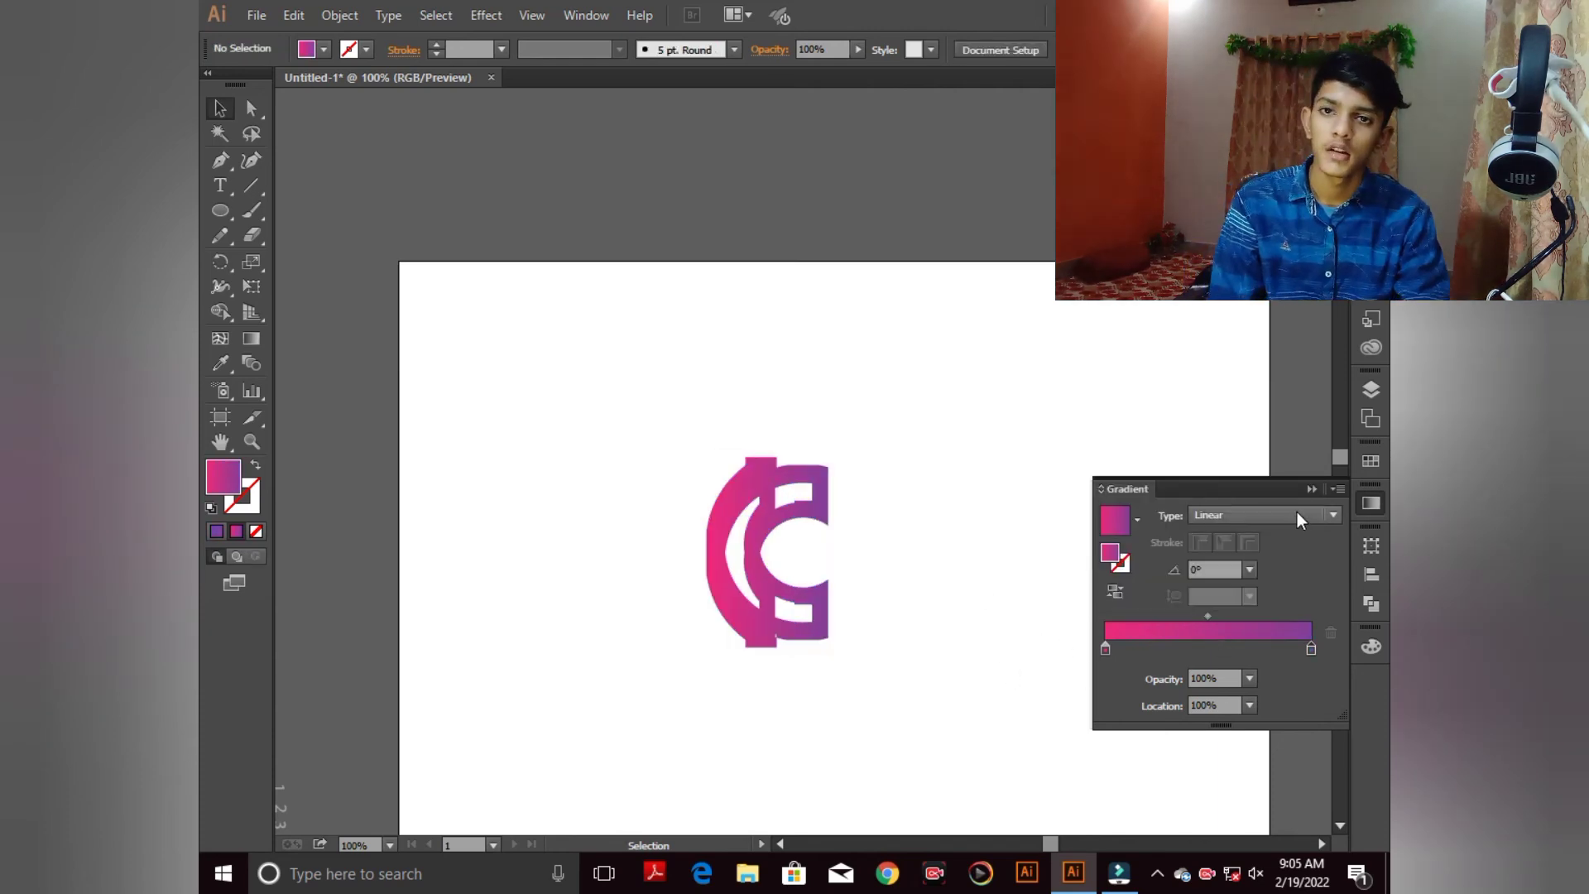
left_click(1313, 489)
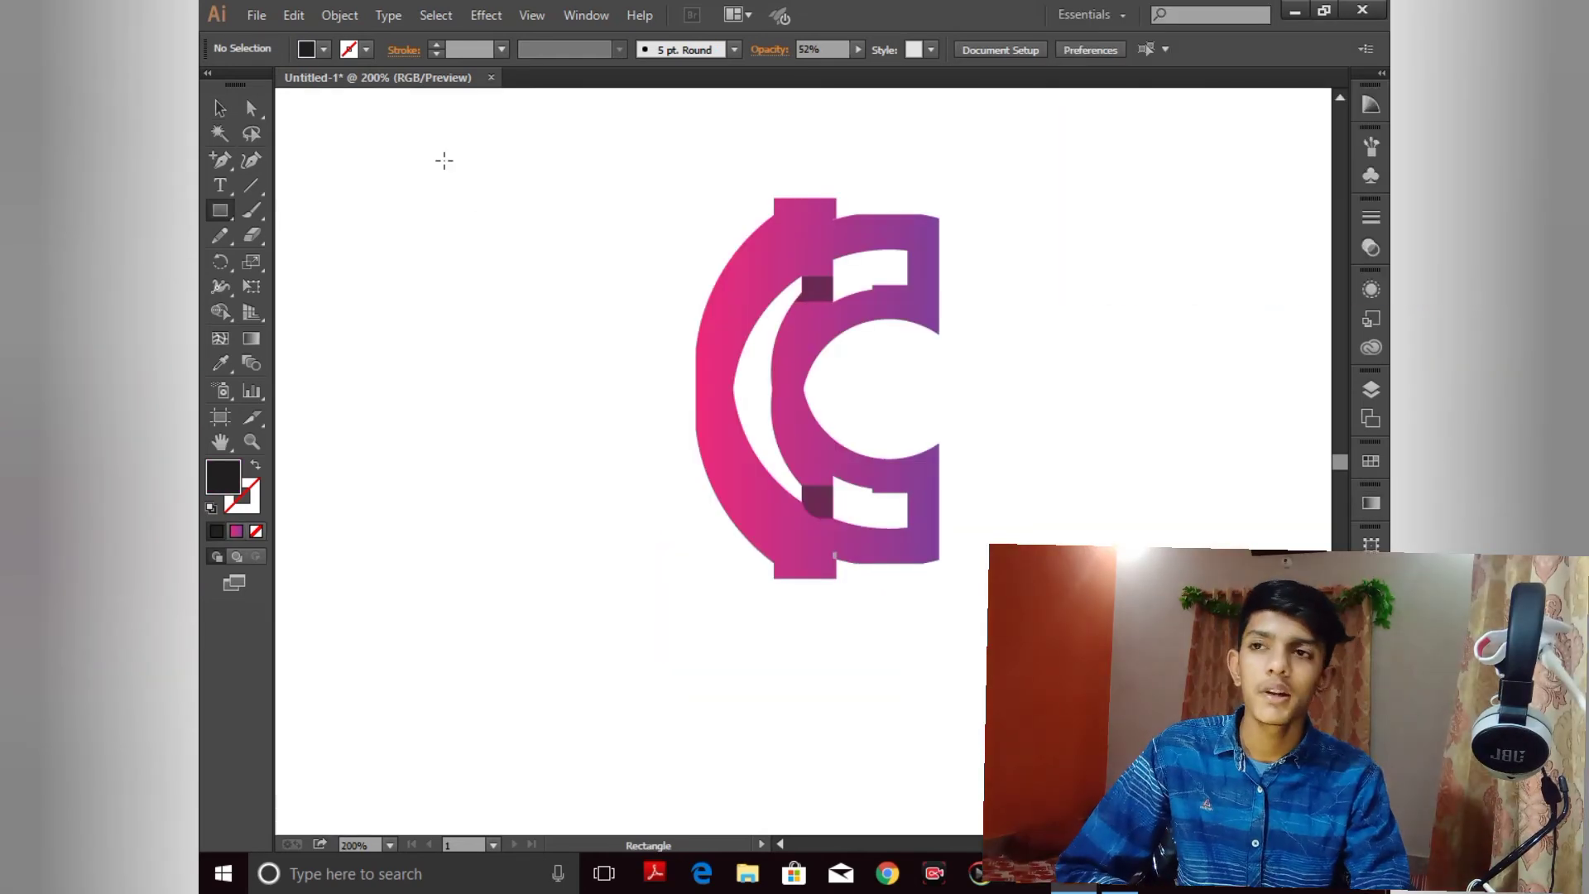
Step: Draw a large background rectangle covering the logo and set its fill to black, 000000
left_click_drag(312, 135, 1302, 808)
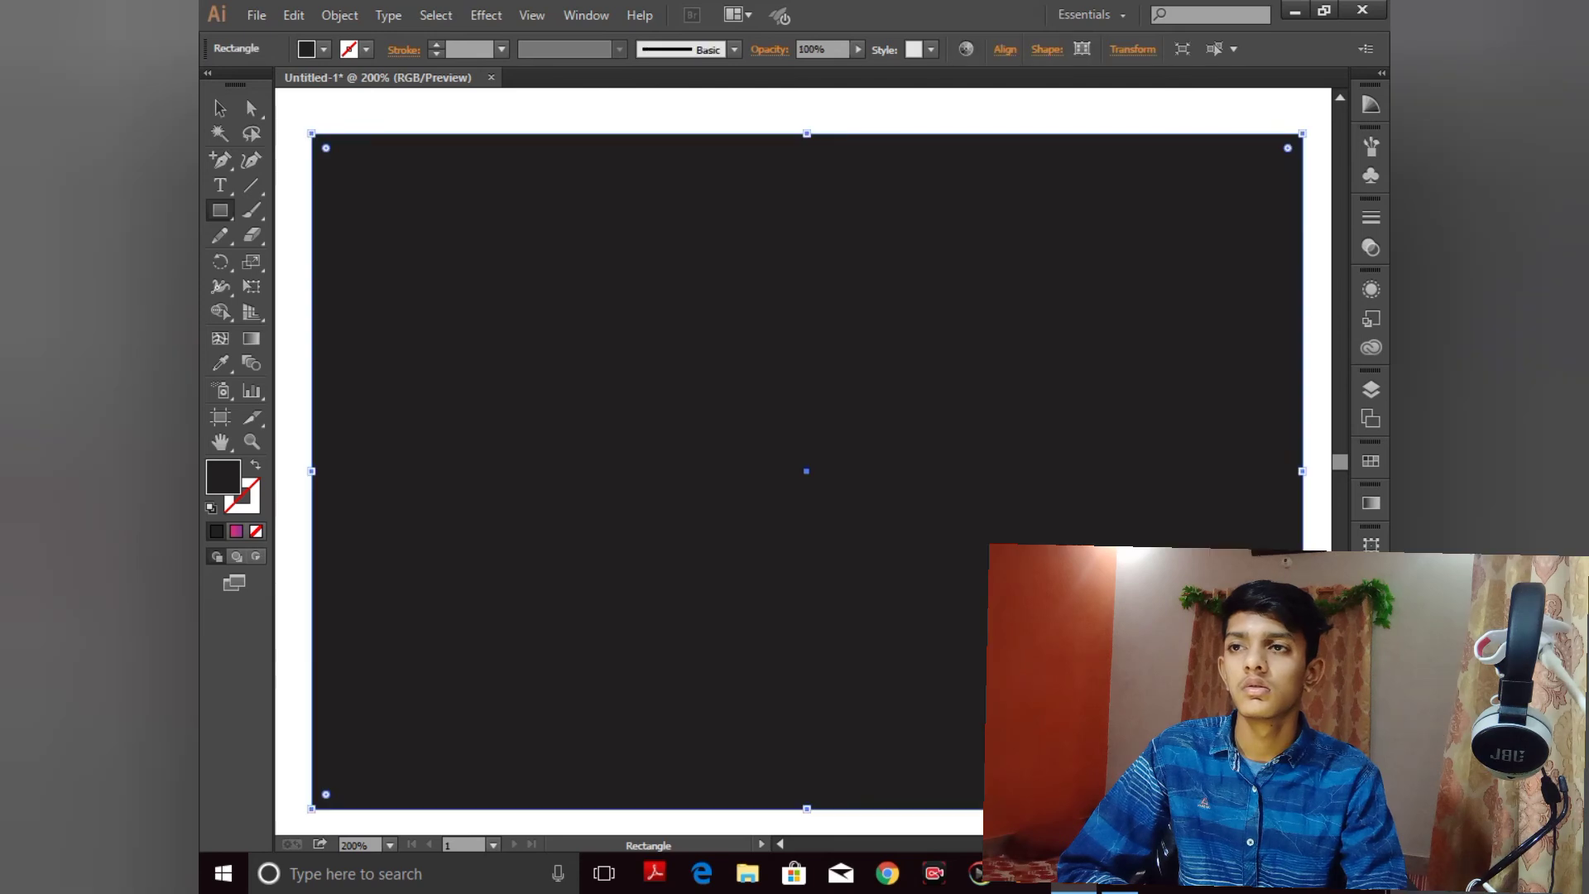
left_click(325, 51)
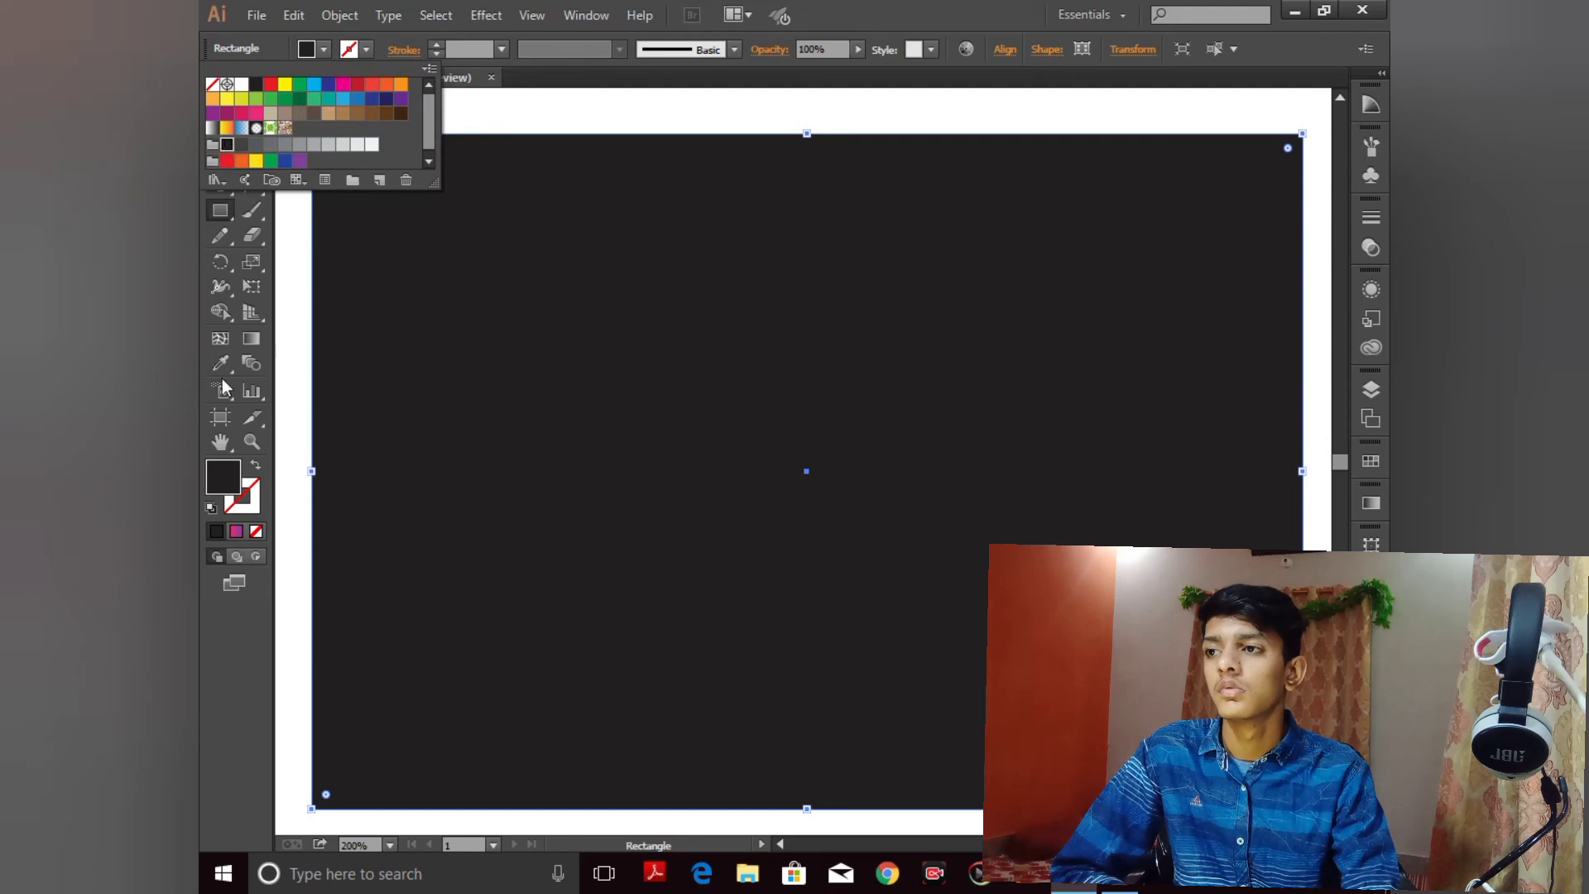
double_click(222, 462)
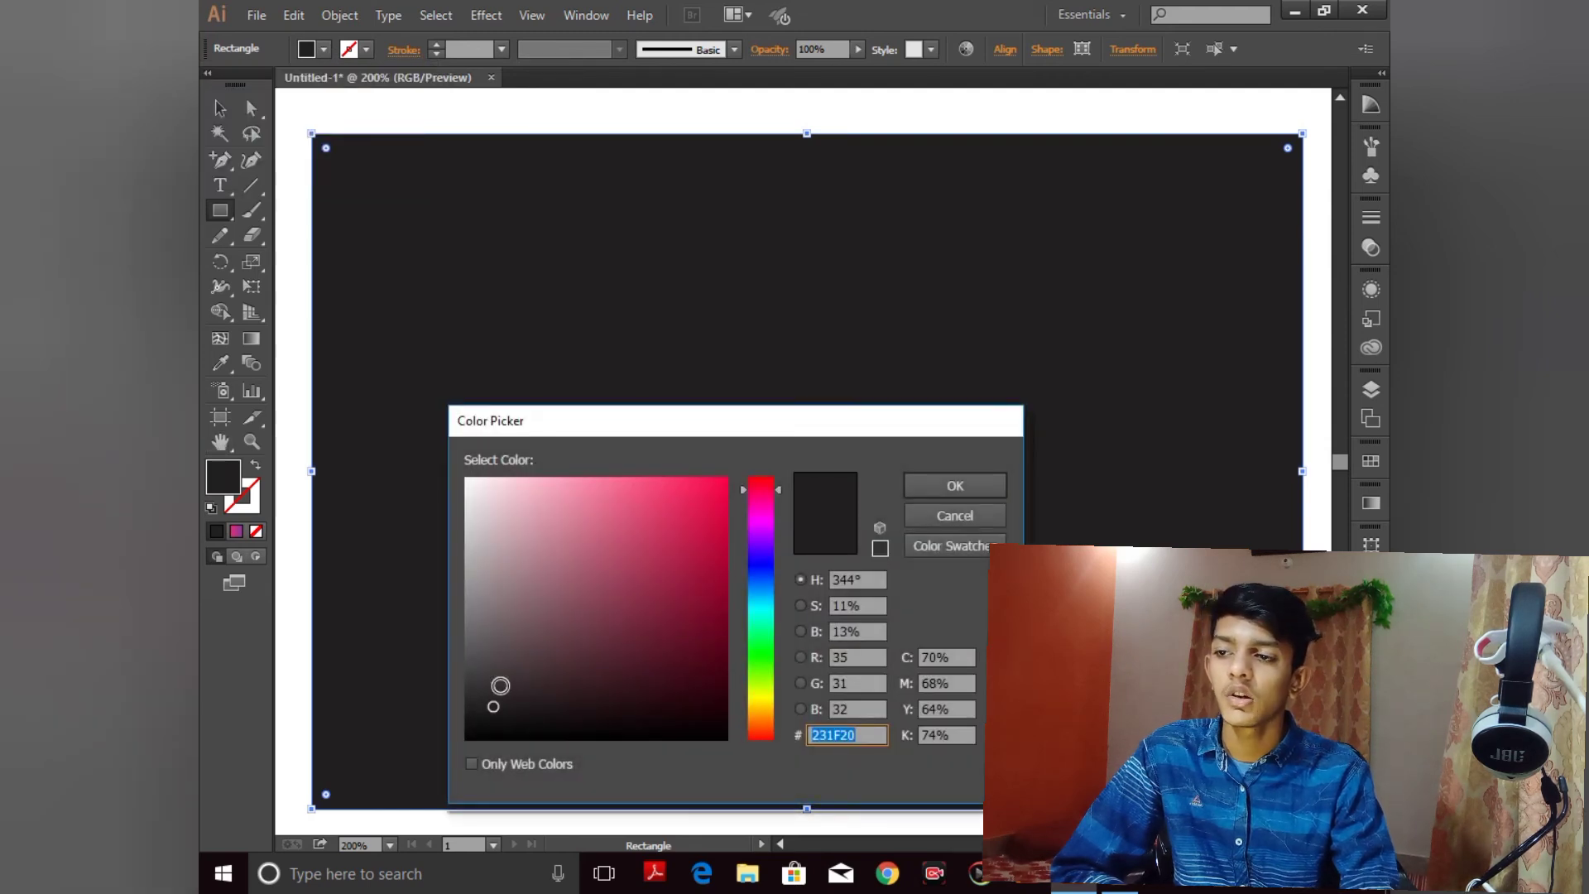
left_click_drag(480, 729, 474, 746)
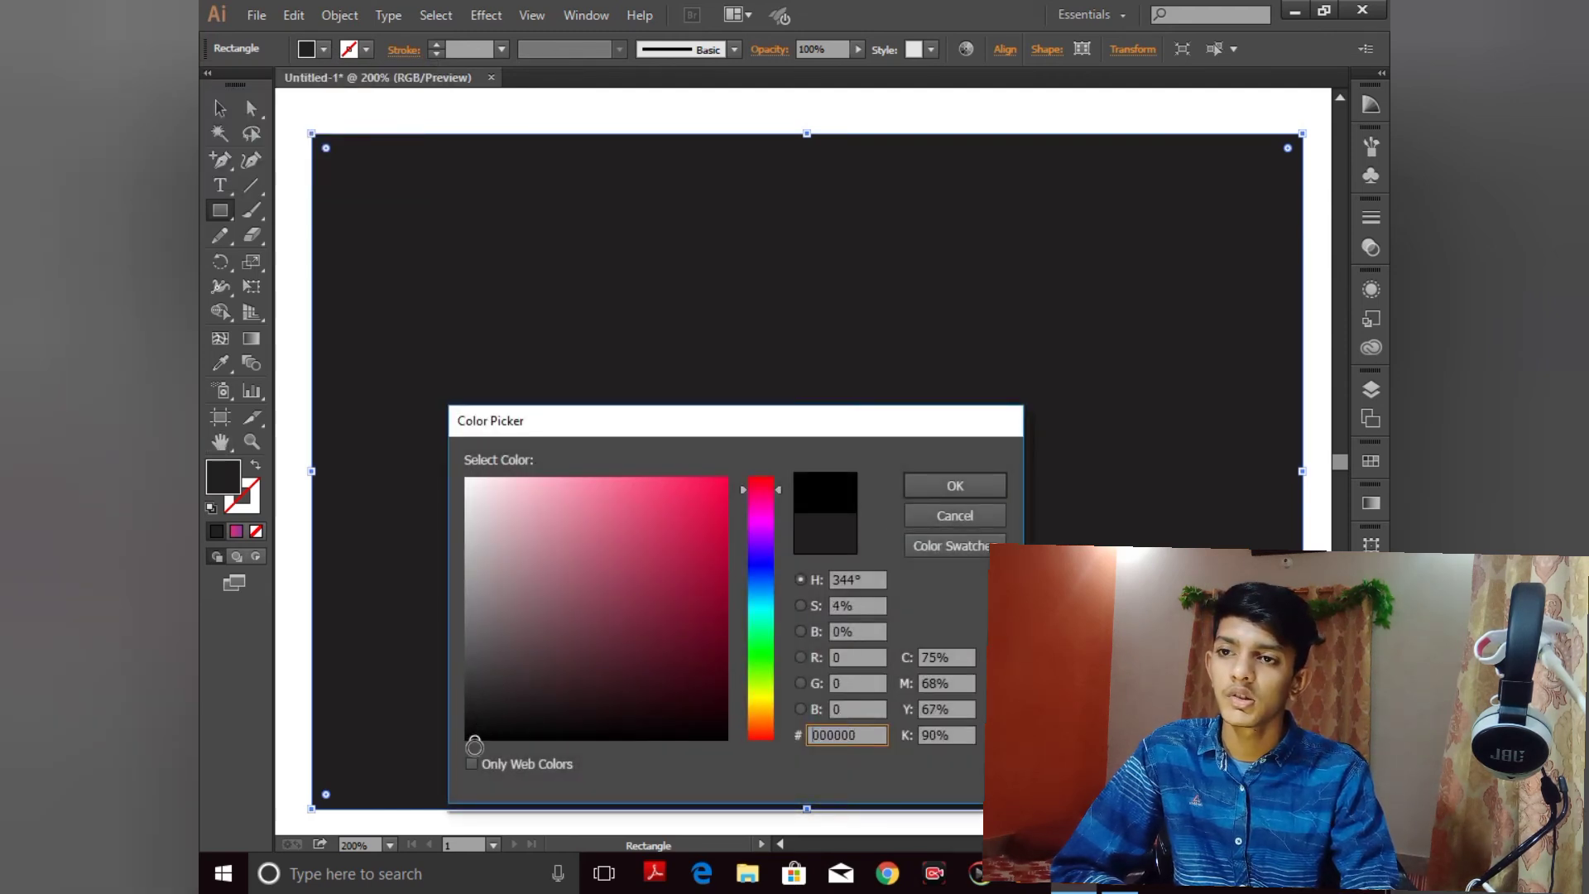
left_click(954, 486)
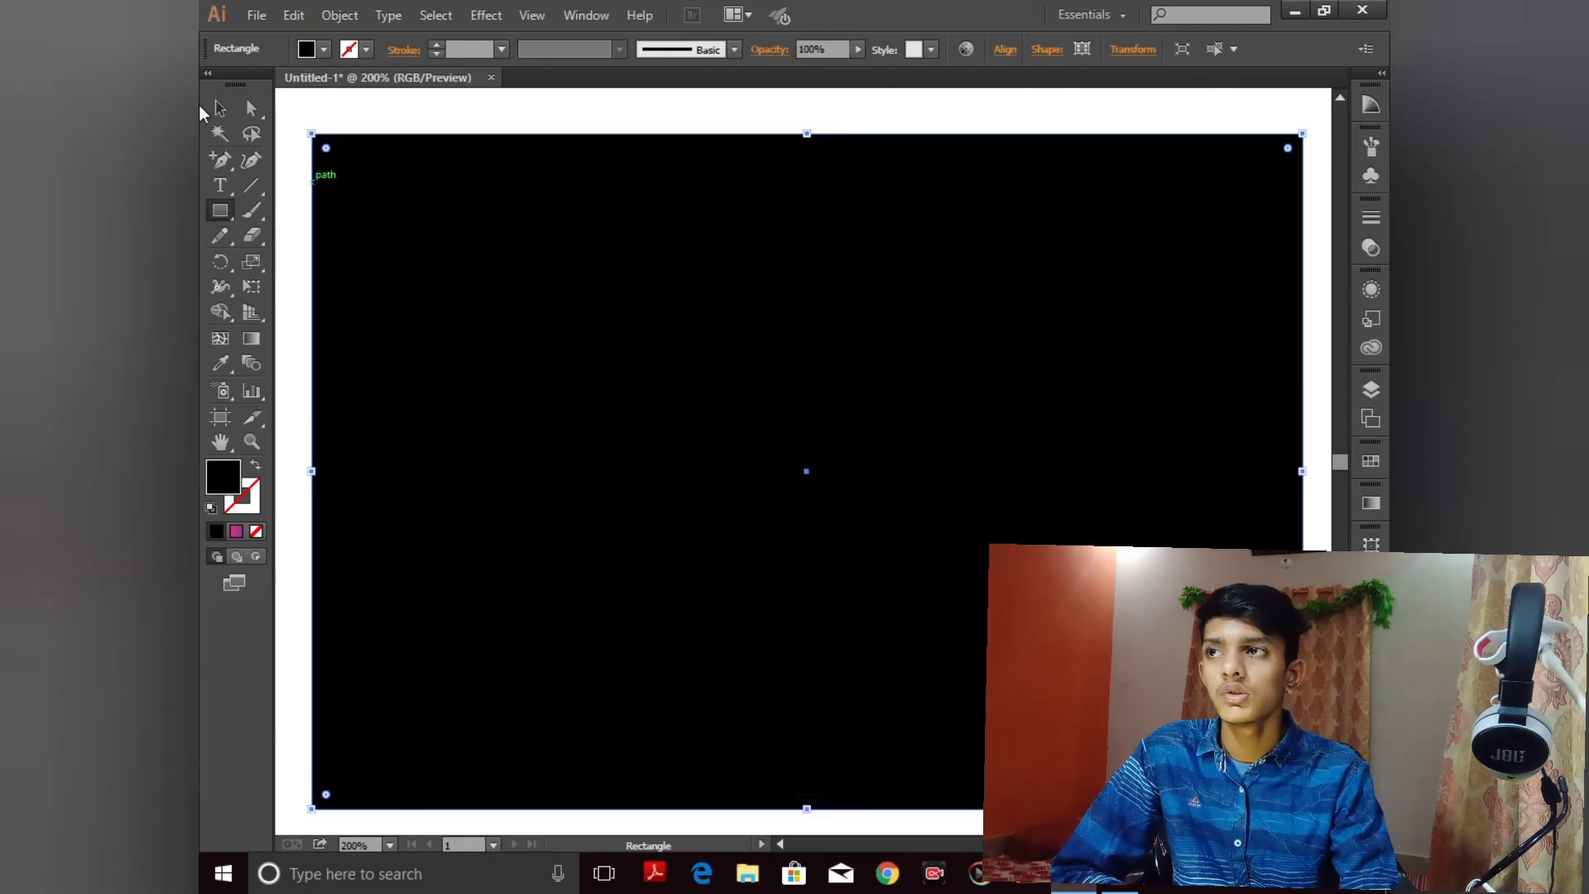
Step: Send the black rectangle to the back, behind the logo
left_click(222, 110)
right_click(442, 225)
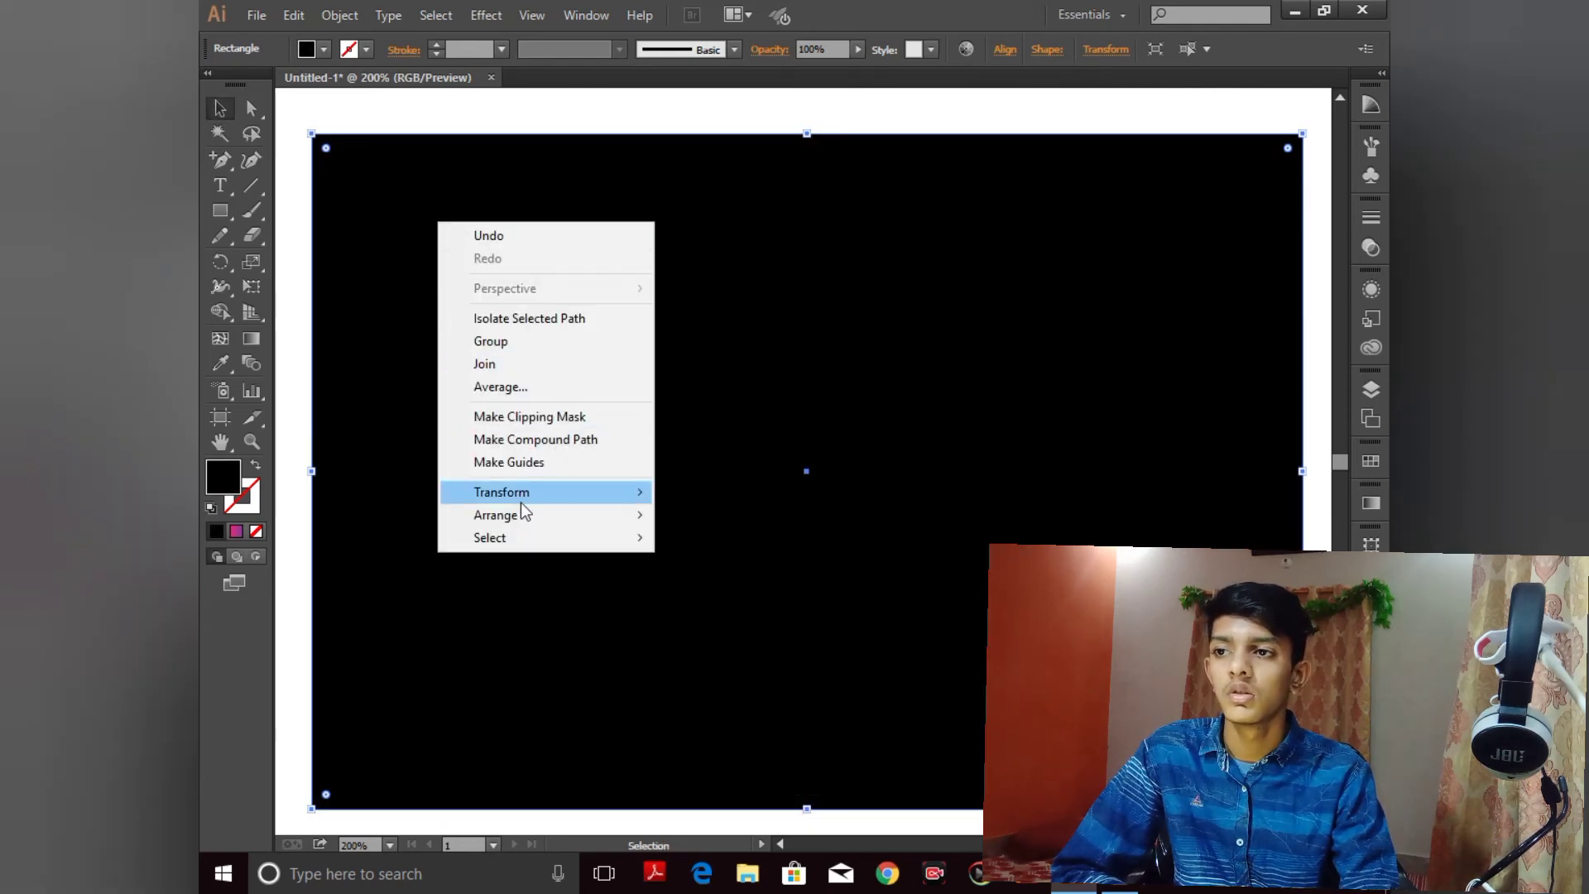
mouse_move(524, 515)
left_click(724, 584)
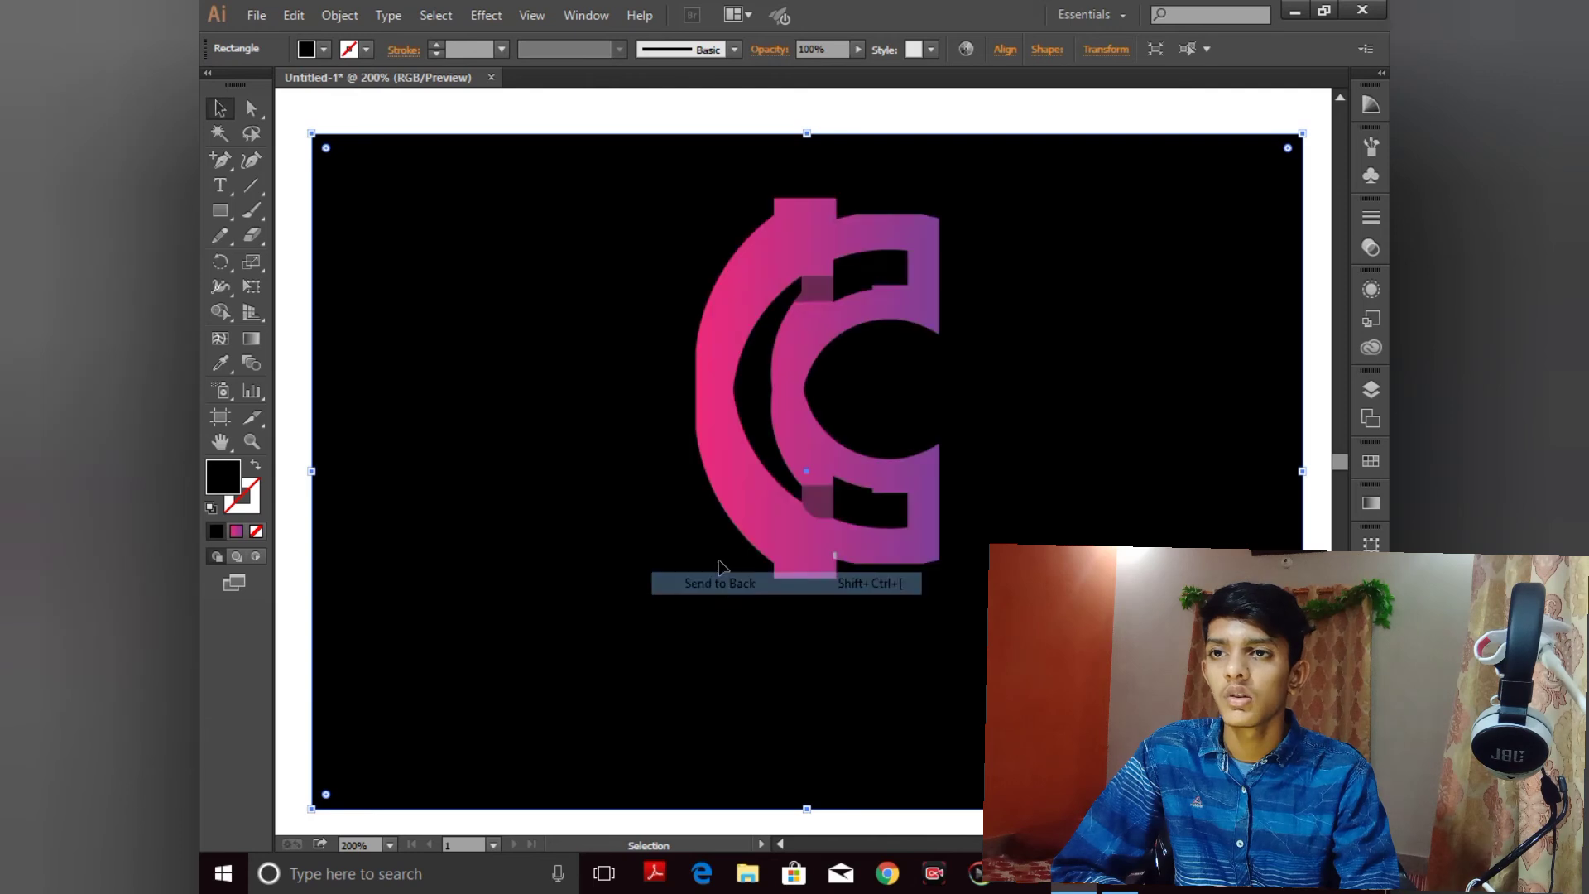
left_click(735, 293)
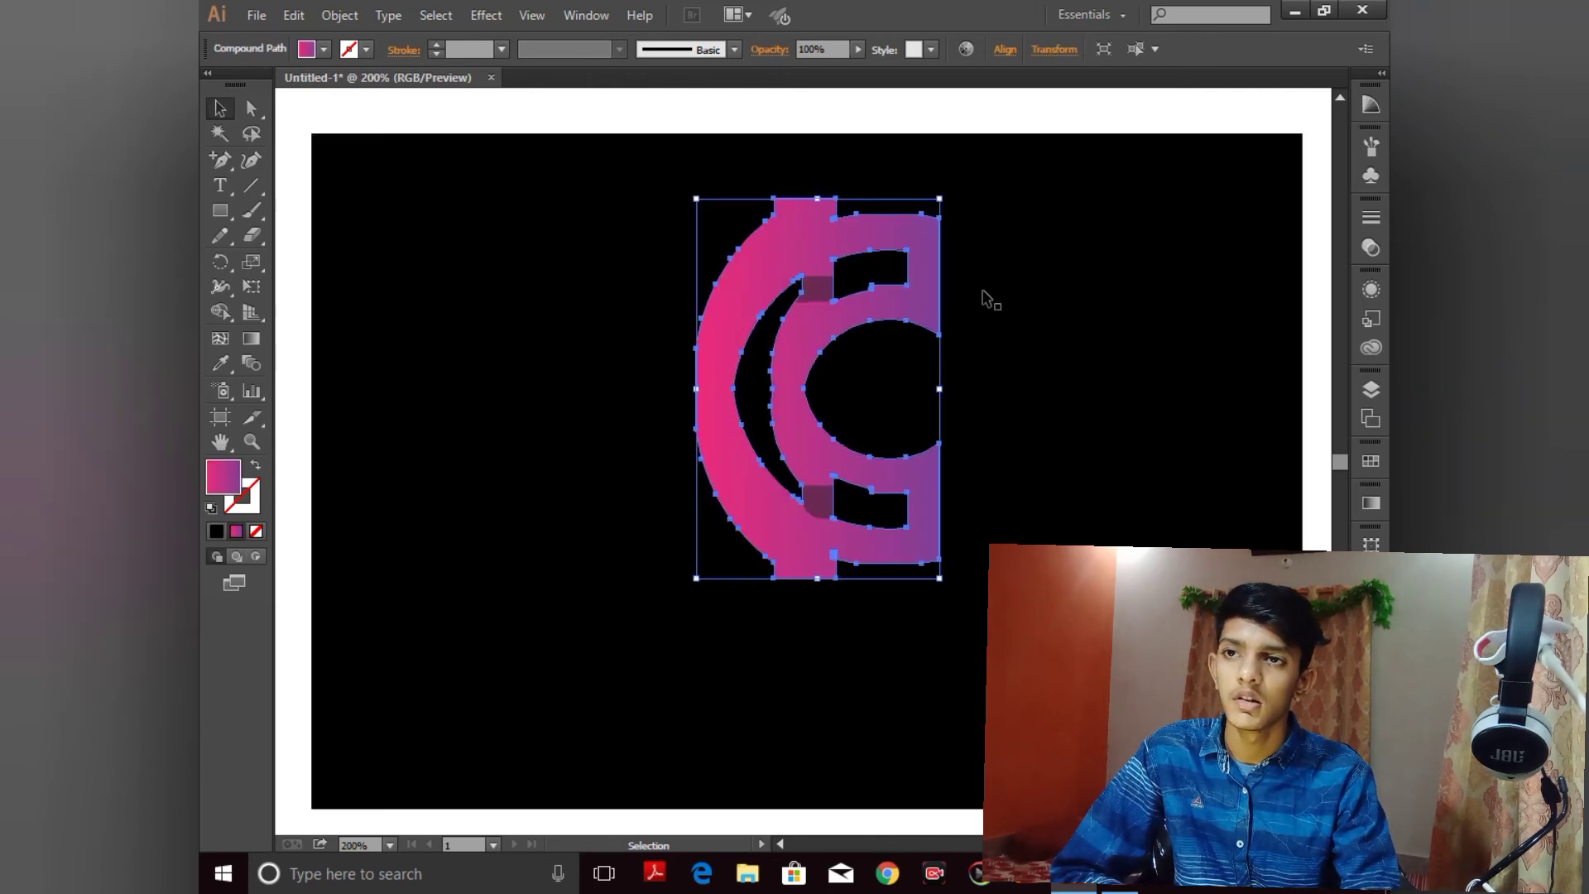
left_click(819, 287, "shift")
left_click(818, 500, "shift")
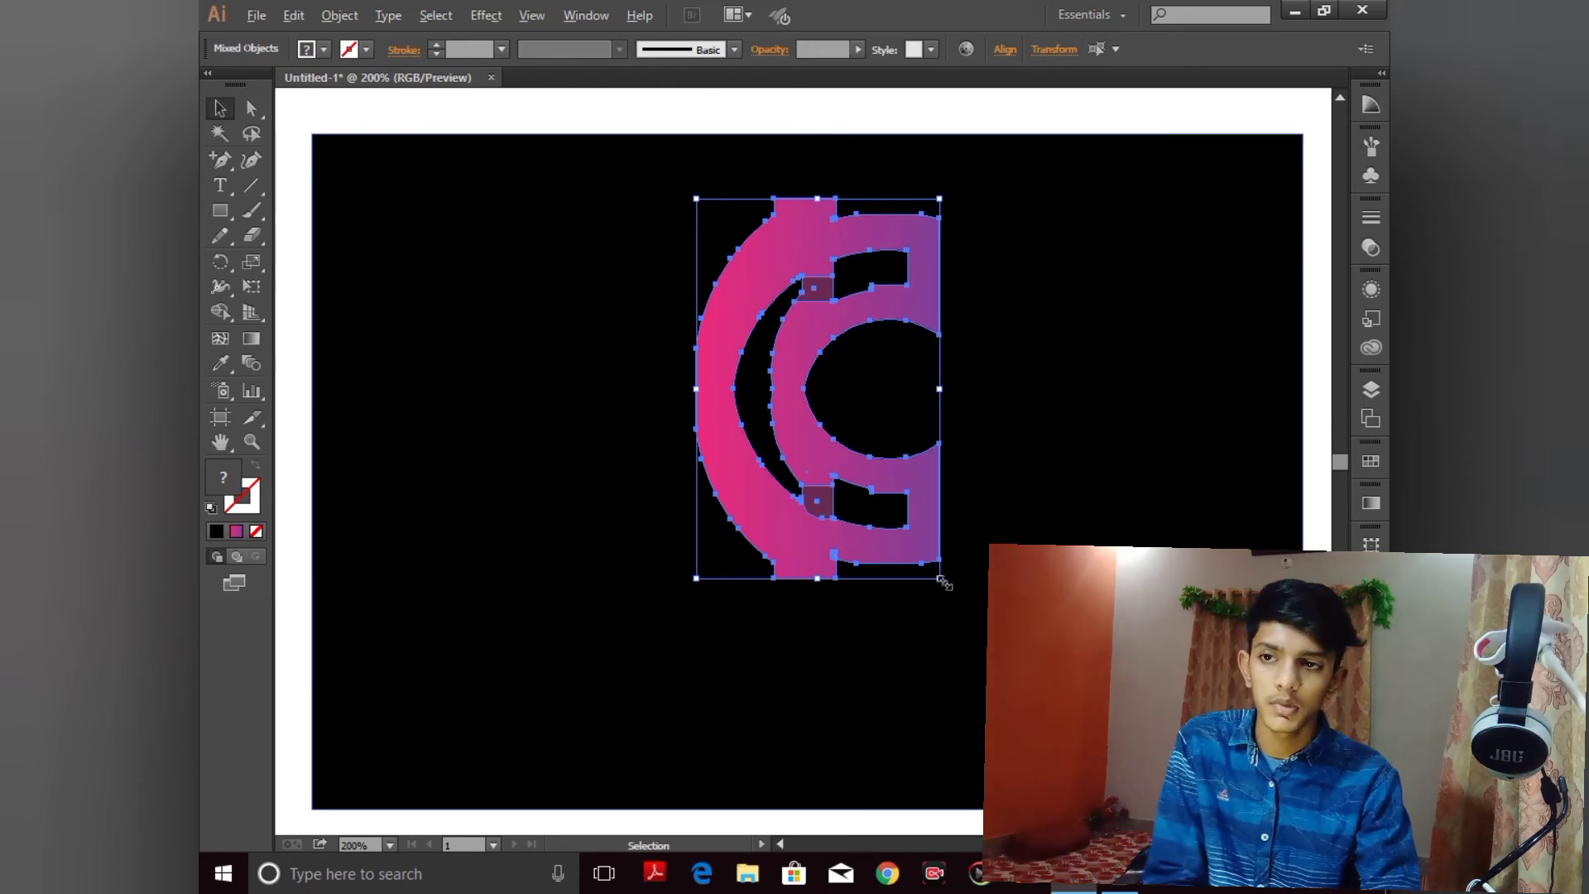
key("ctrl+a")
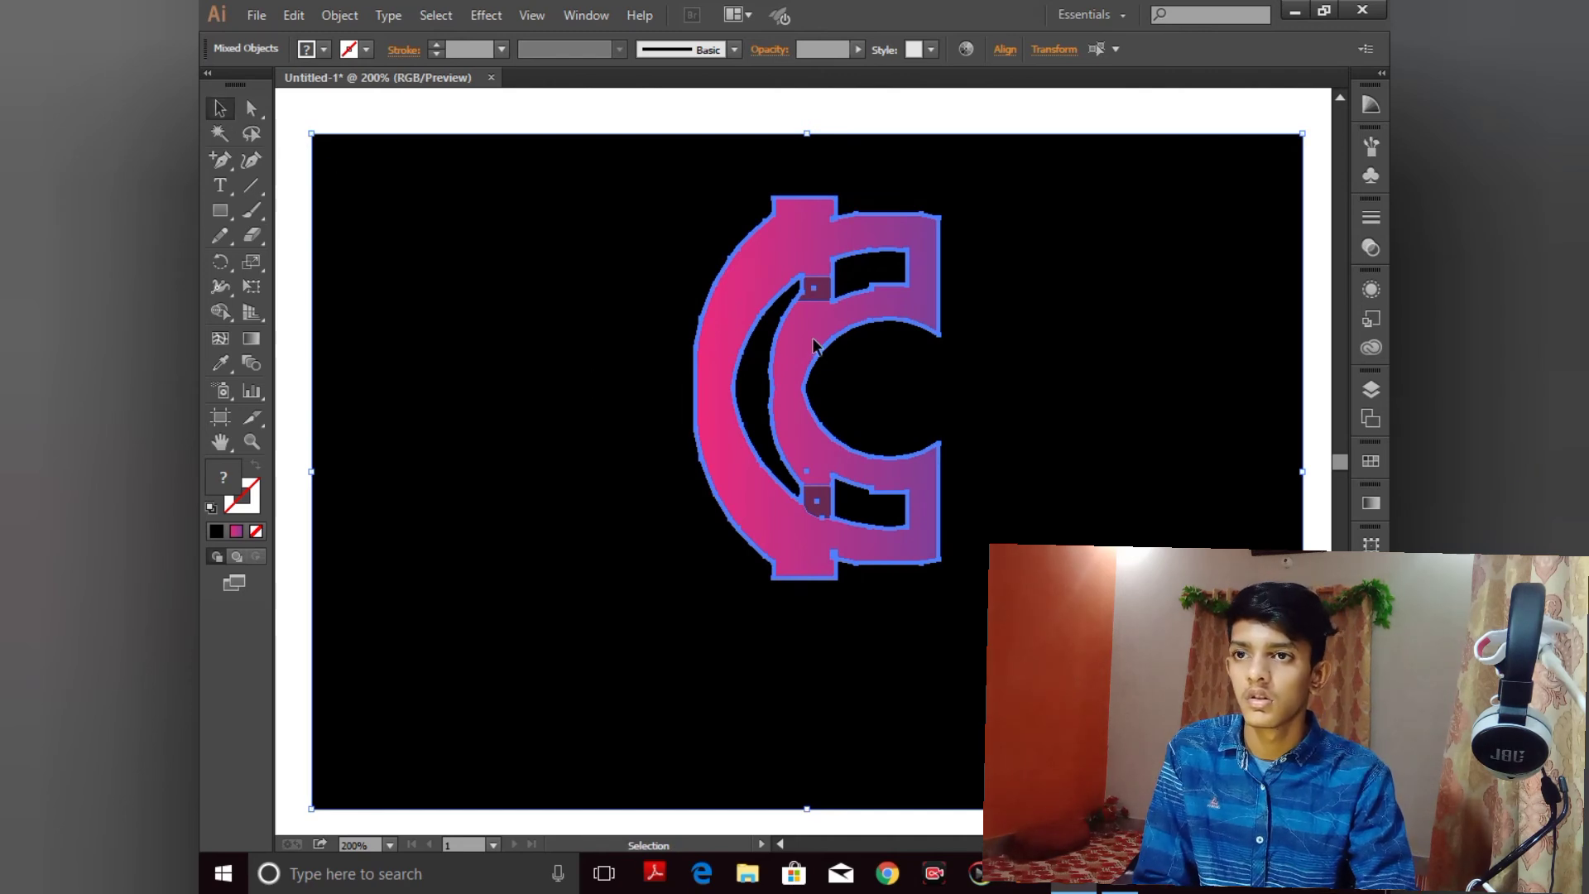
key("ctrl")
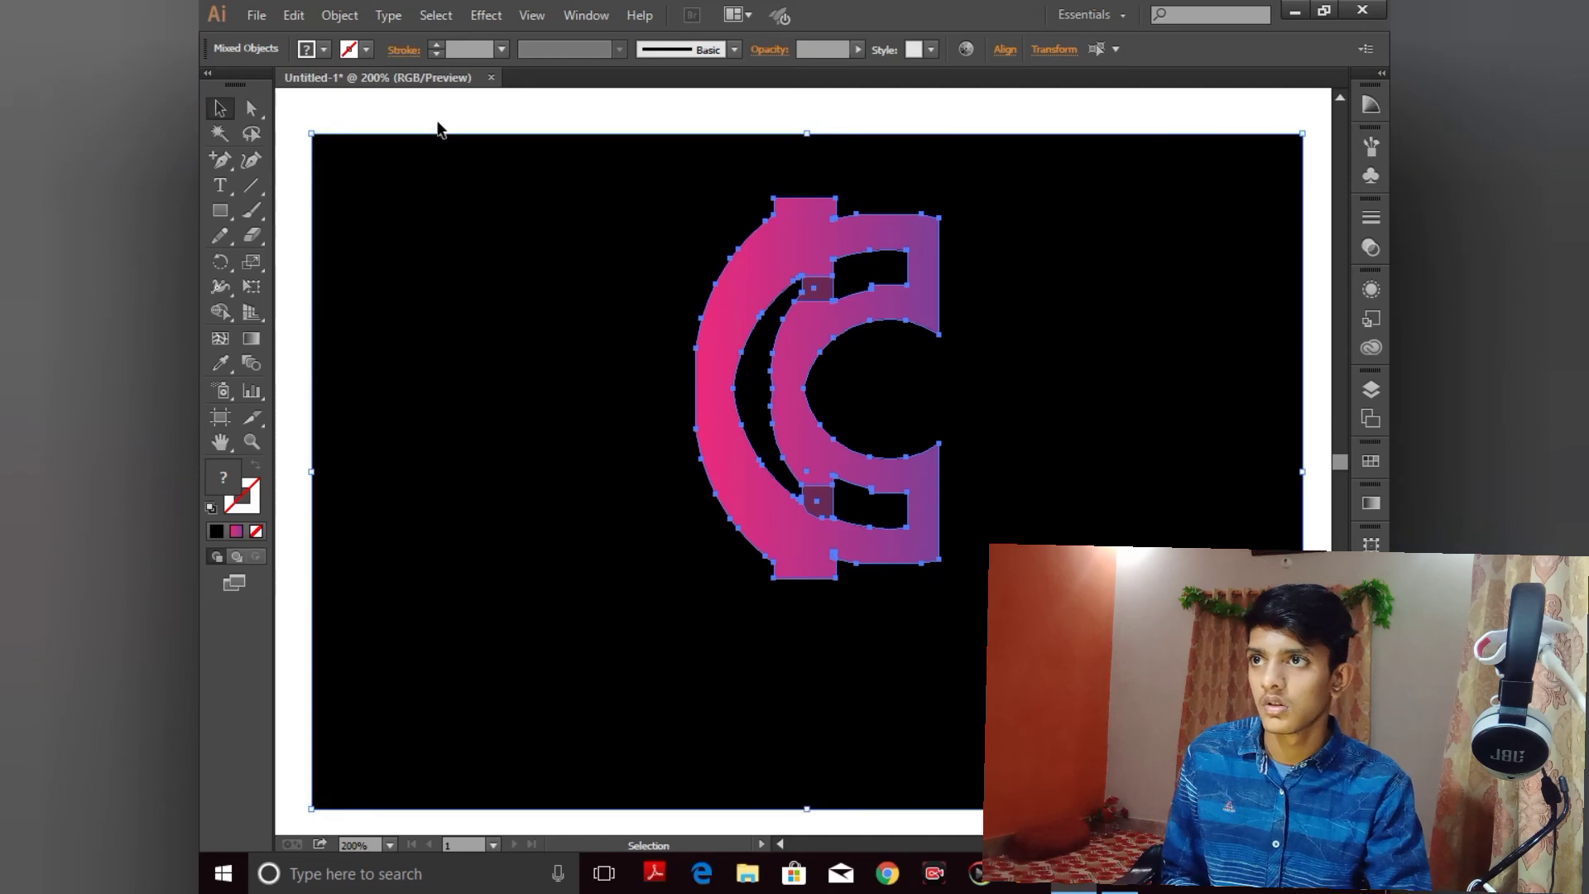
left_click(437, 122)
Step: Lock the black background rectangle so that only the logo parts in front of it remain selectable
left_click(468, 222)
key("ctrl+2")
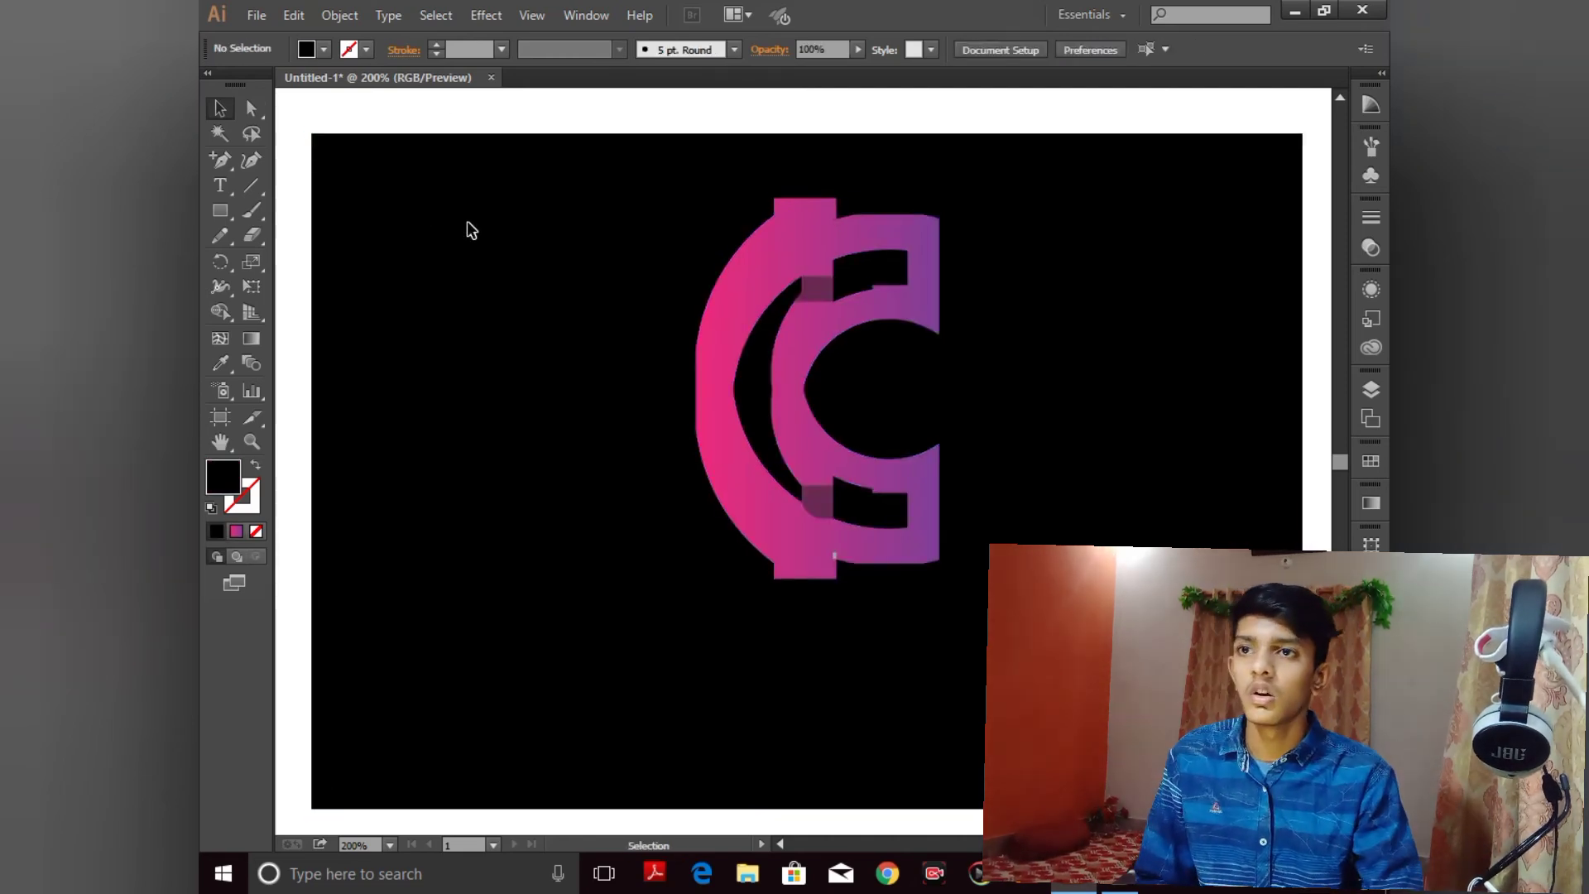
key("ctrl+a")
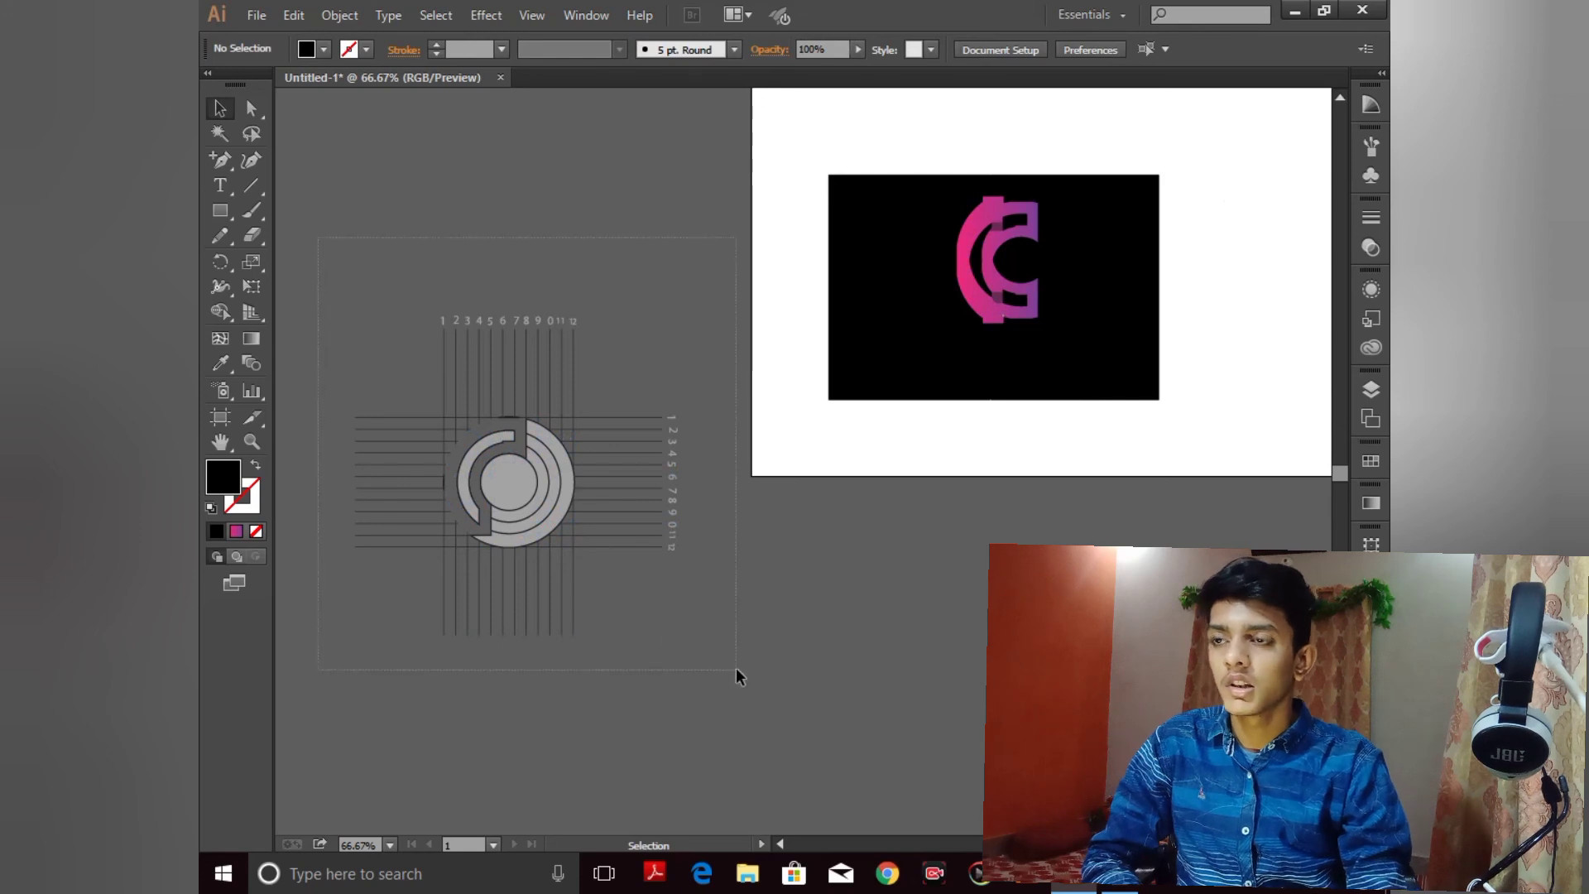
Step: Delete the numbered construction grid and the grey circular drawing beside the artboard
left_click_drag(318, 238, 737, 670)
key("Delete")
Step: Enlarge the C-shaped logo together with its two dark overlap patches, centre it on the black background and deselect it
key("space")
left_click_drag(1035, 304, 868, 376)
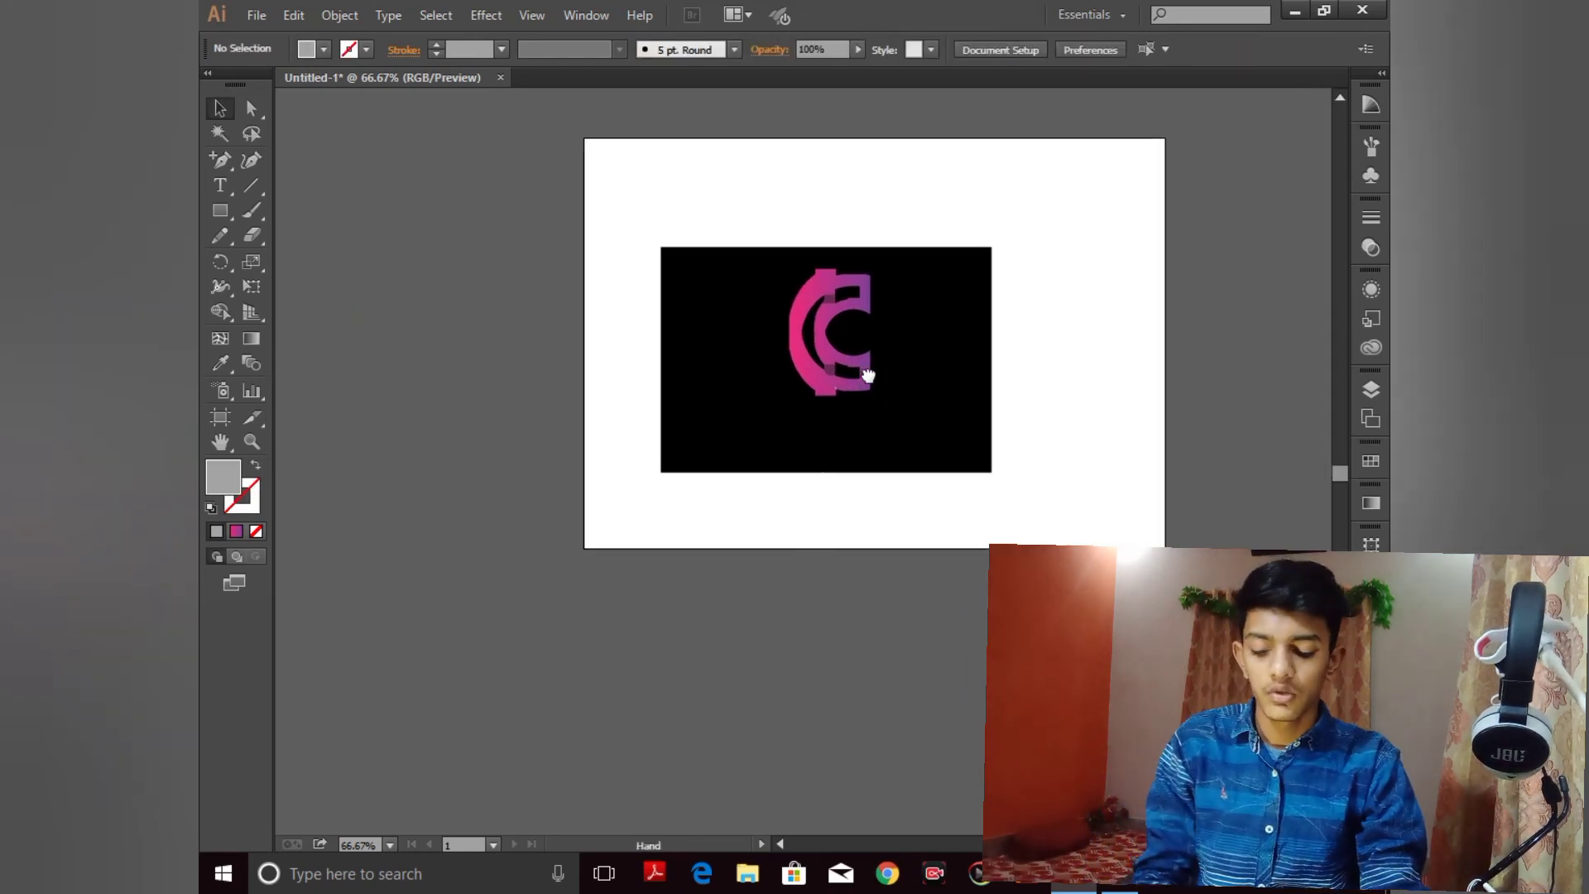
key("ctrl+0")
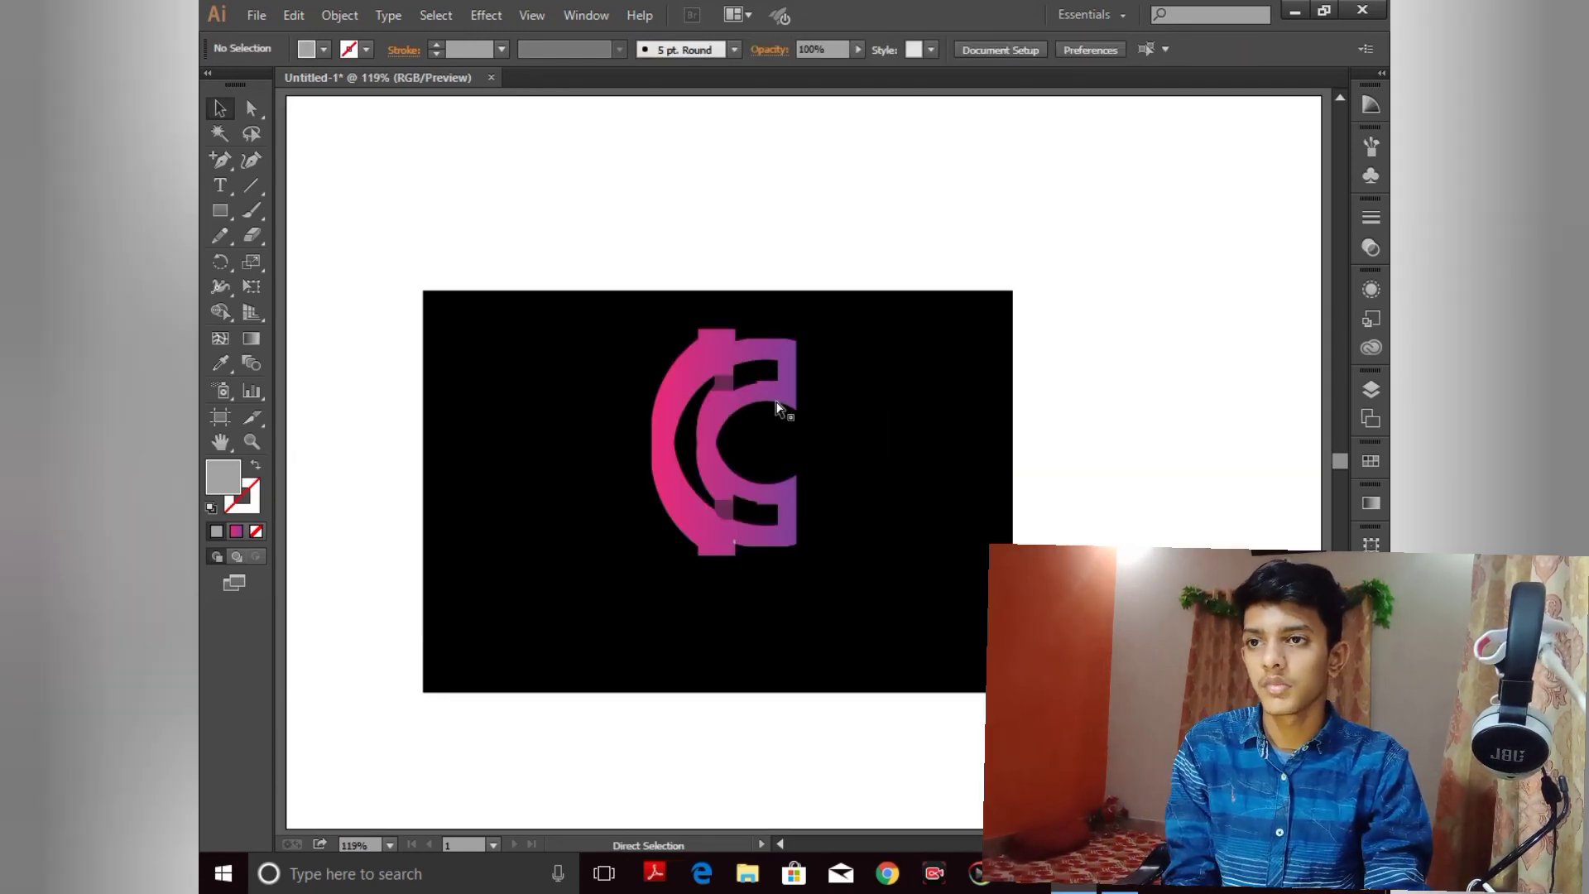
left_click(725, 386)
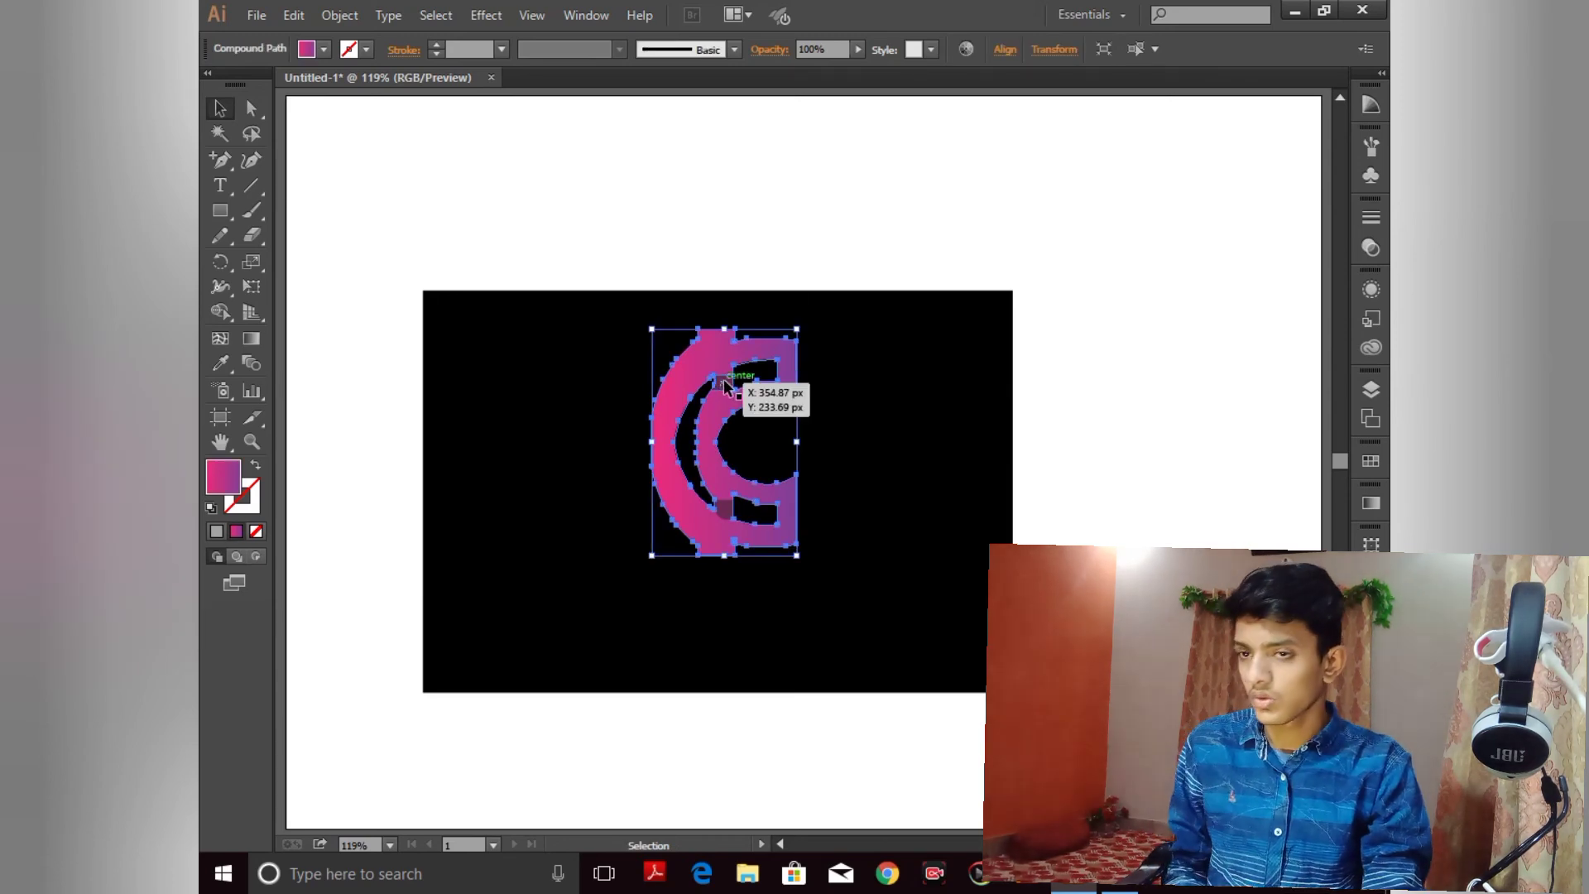
key("ctrl+a")
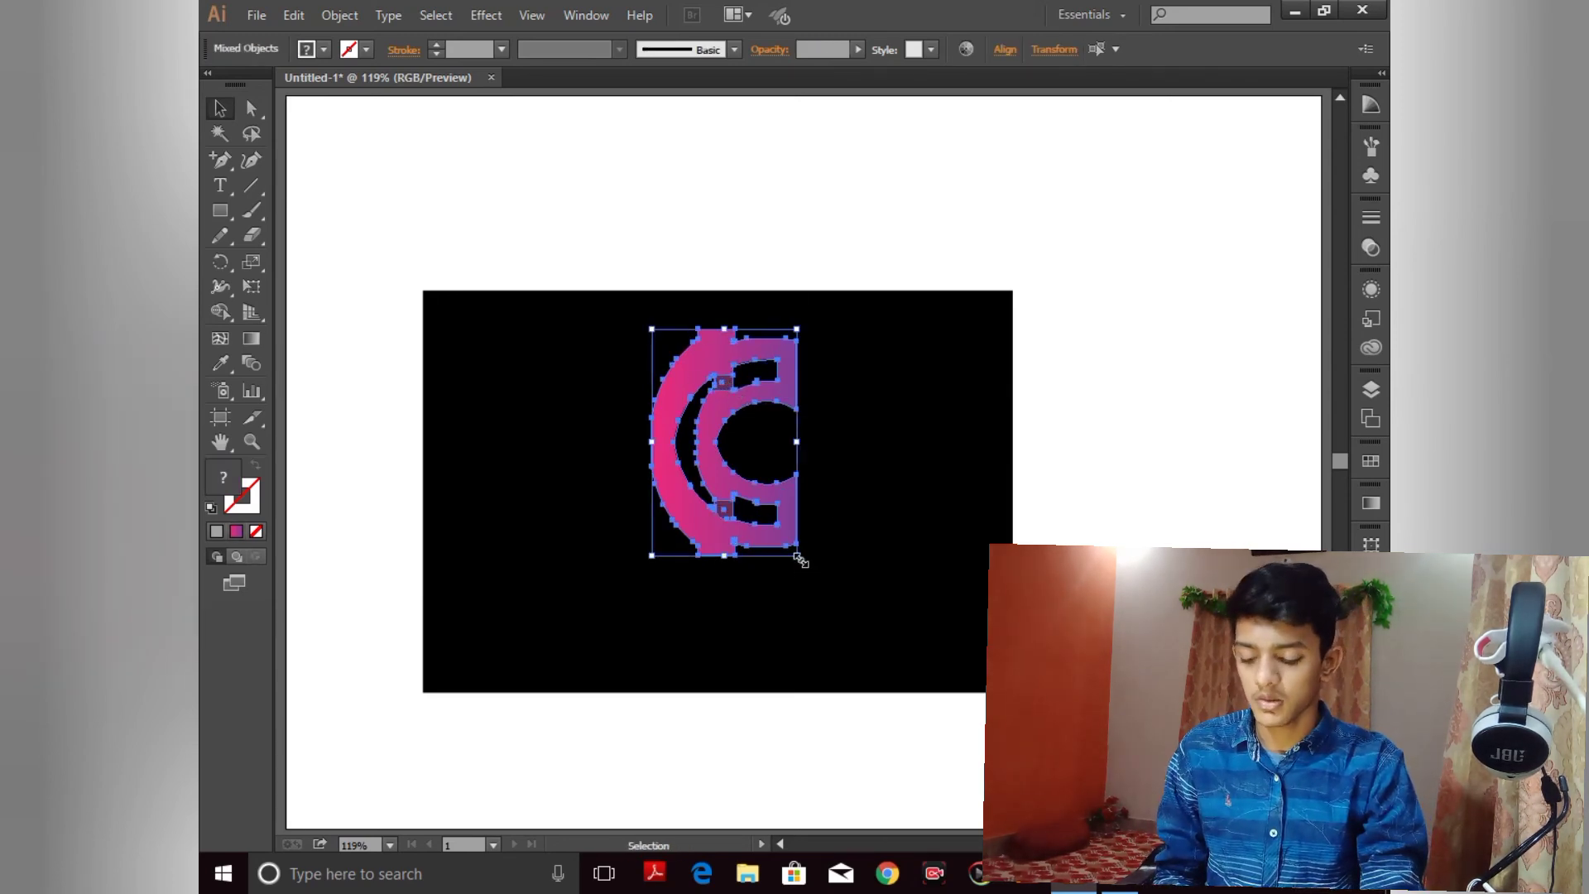
left_click_drag(800, 560, 847, 635)
left_click_drag(768, 381, 766, 430)
left_click(947, 248)
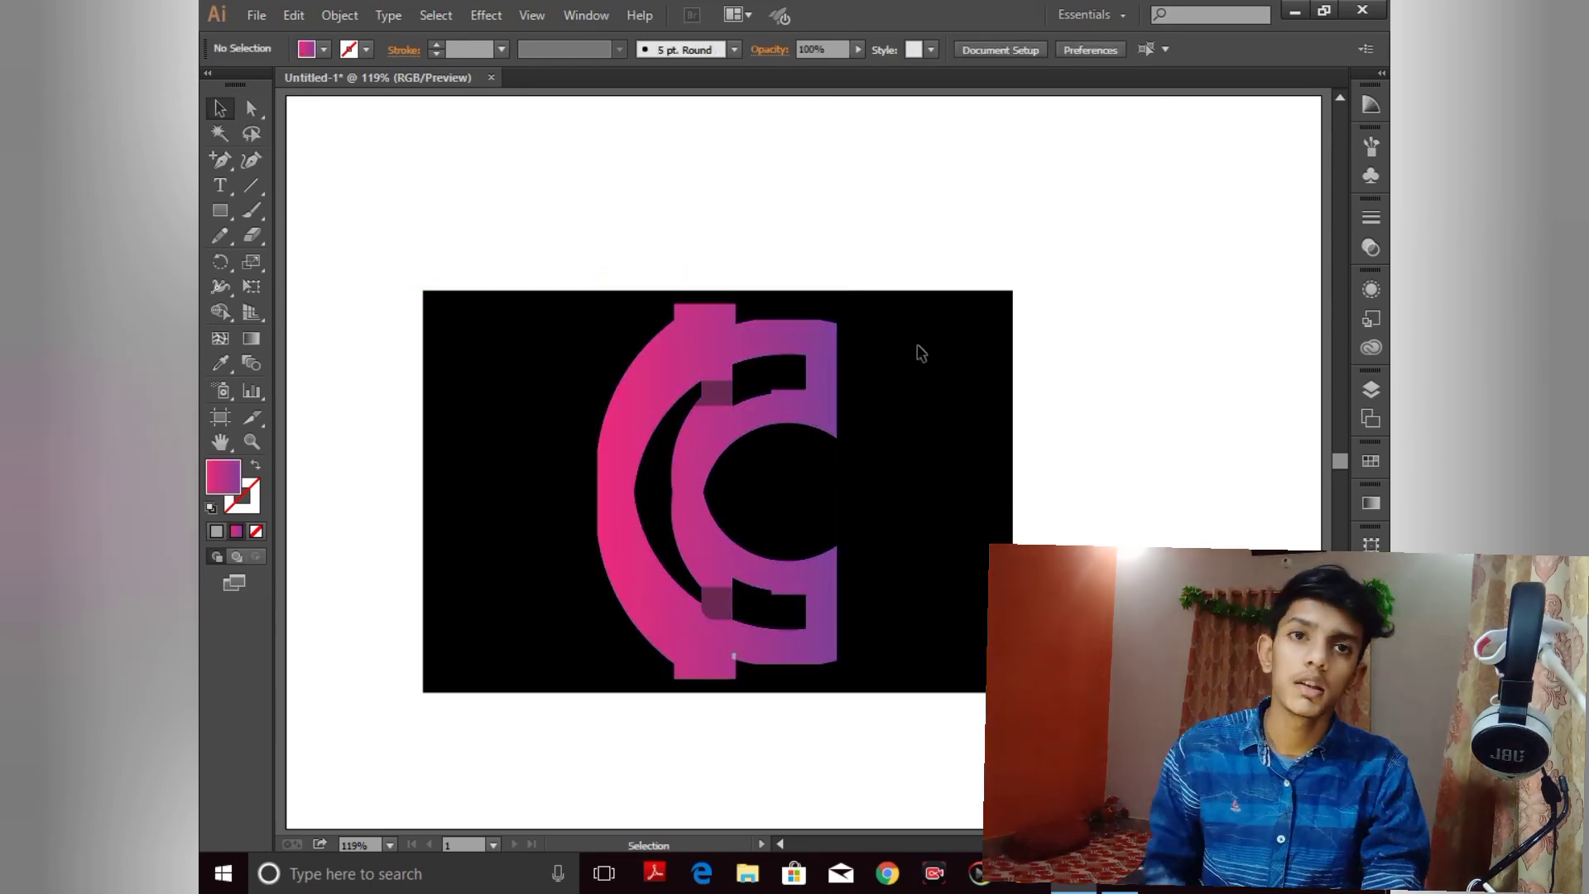